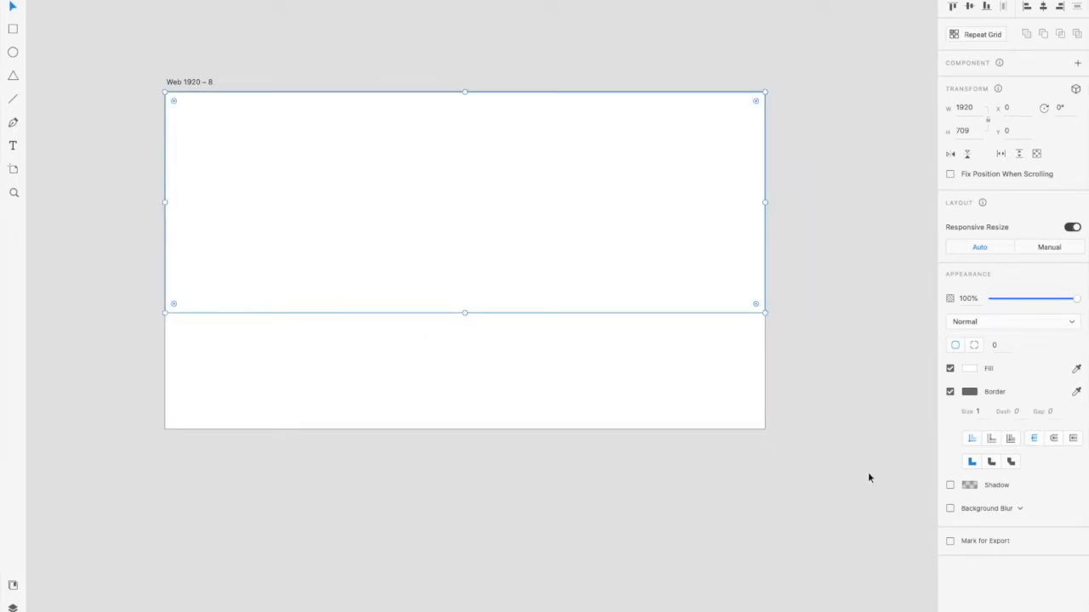
Reduce the white rectangle's height to about 661 and fill it with the night skyscraper photo
drag(464, 312, 464, 298)
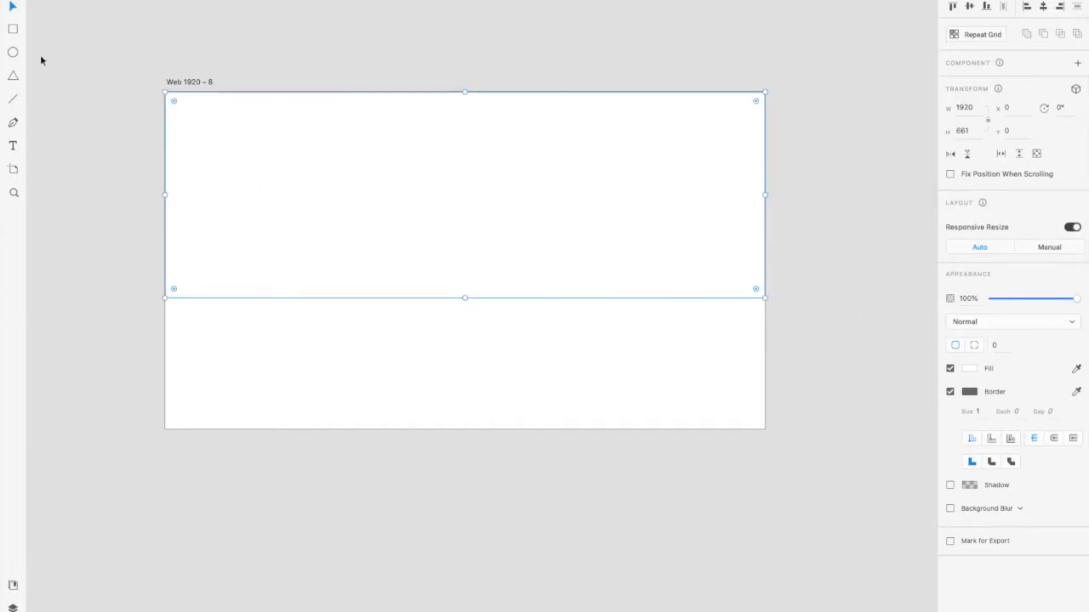
click(951, 395)
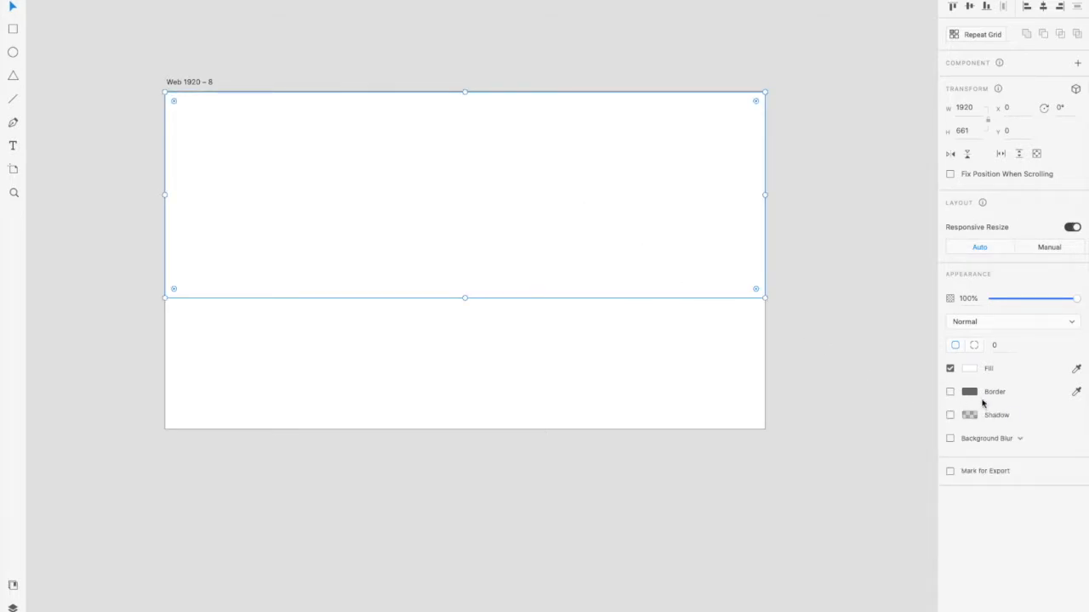
click(951, 393)
drag(2, 184, 338, 199)
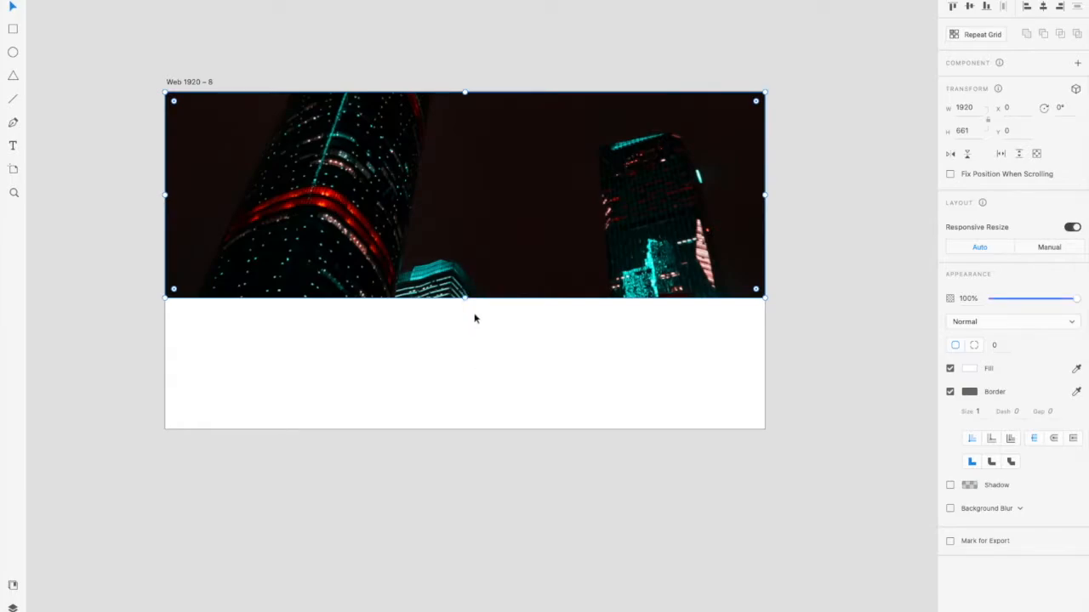
click(705, 396)
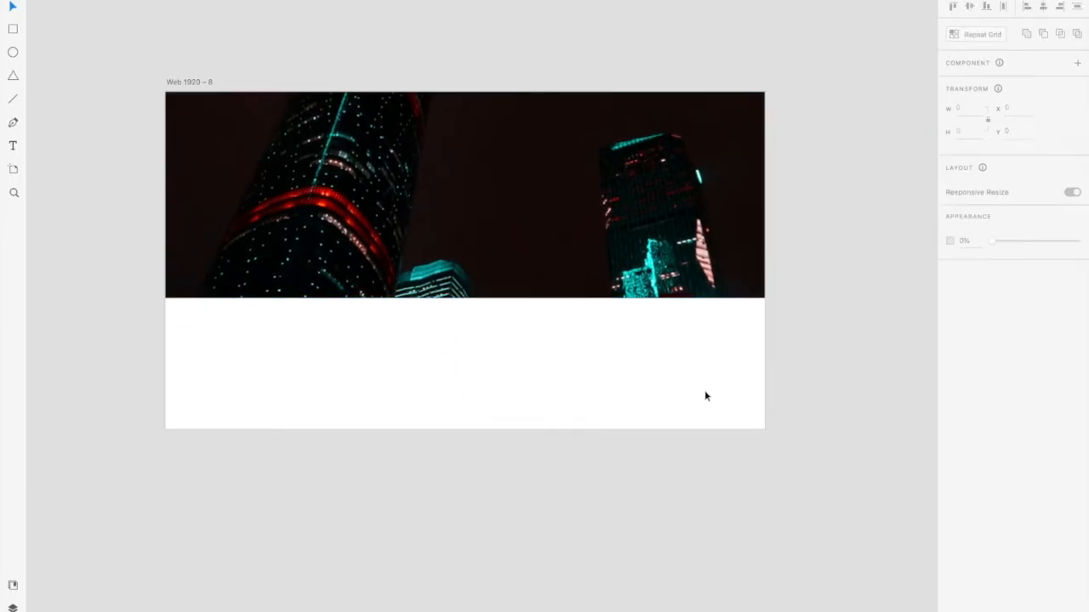
Remove the border from the skyscraper photo rectangle
click(501, 193)
scroll(543, 335, up, 2)
scroll(543, 336, down, 4)
scroll(544, 337, up, 2)
click(545, 335)
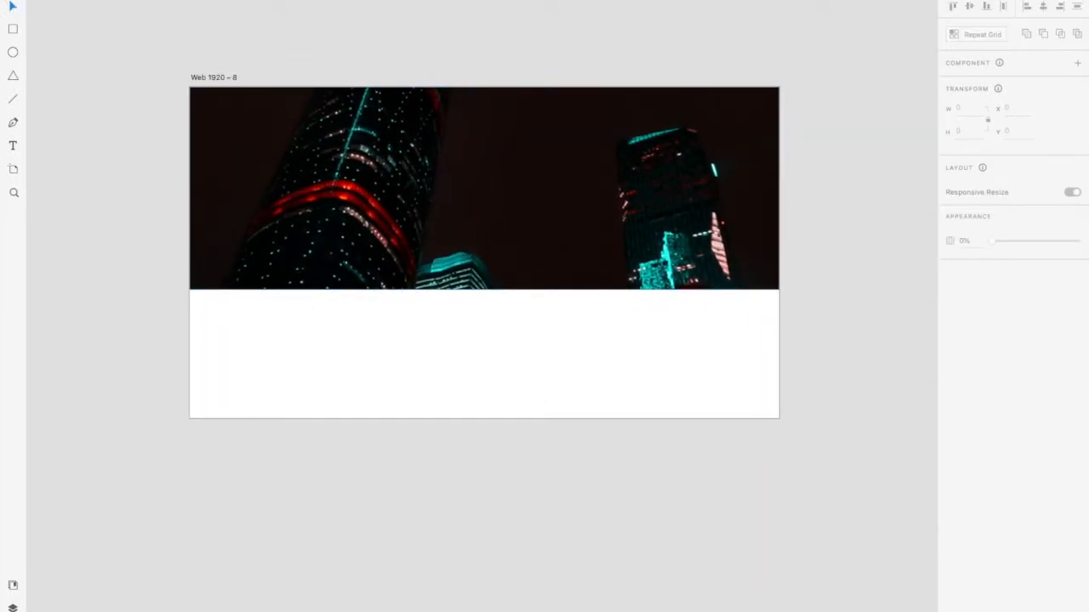
click(495, 224)
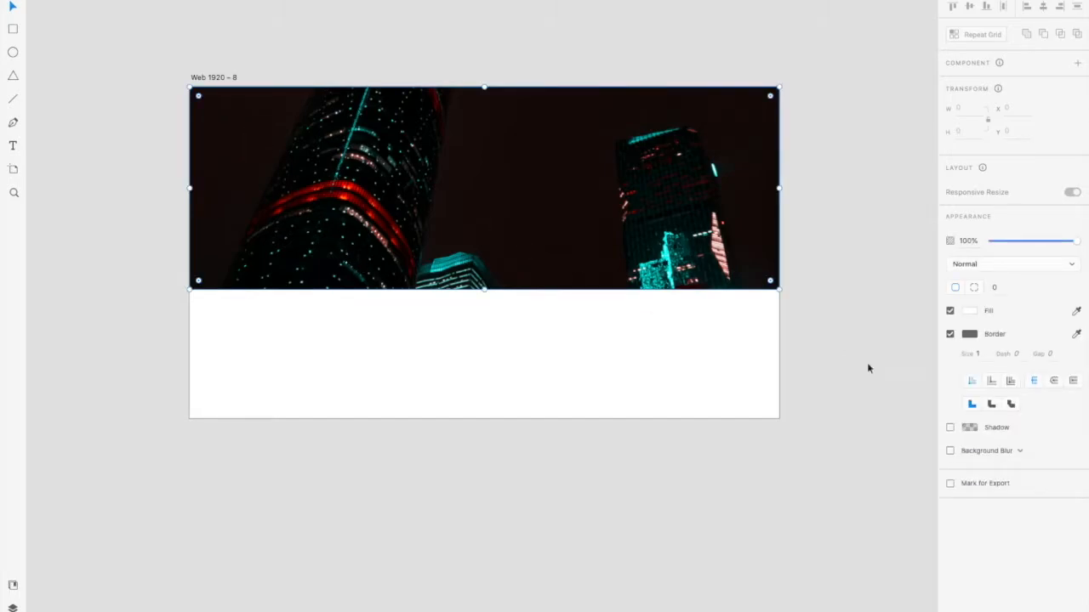
click(951, 391)
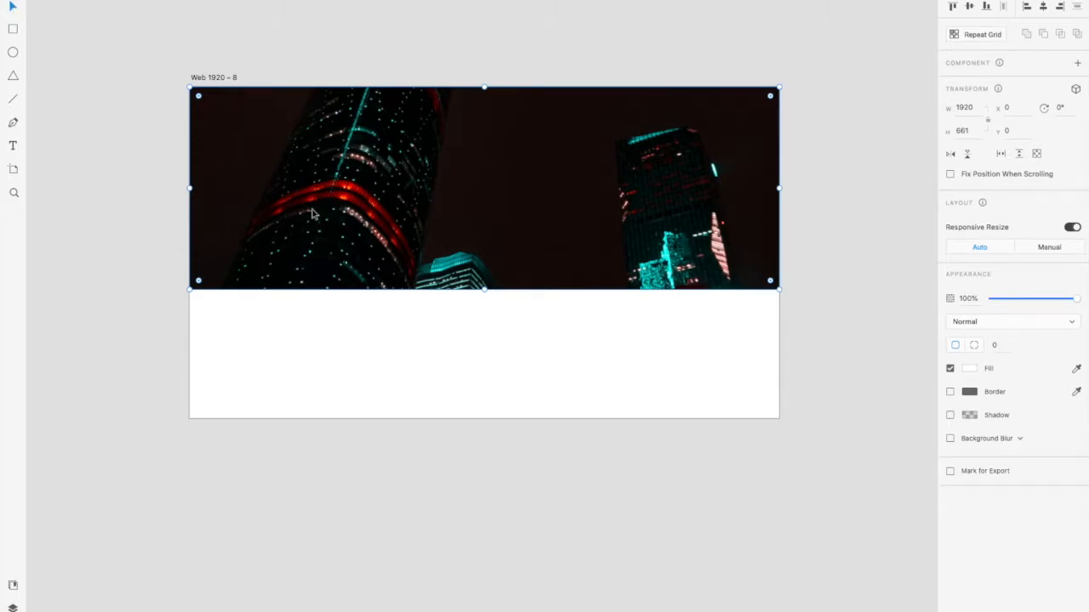
Add a text box about 275 wide reading "gPhotos" in the upper-left area of the photo
scroll(312, 209, up, 5)
scroll(324, 214, right, 1)
scroll(325, 235, down, 1)
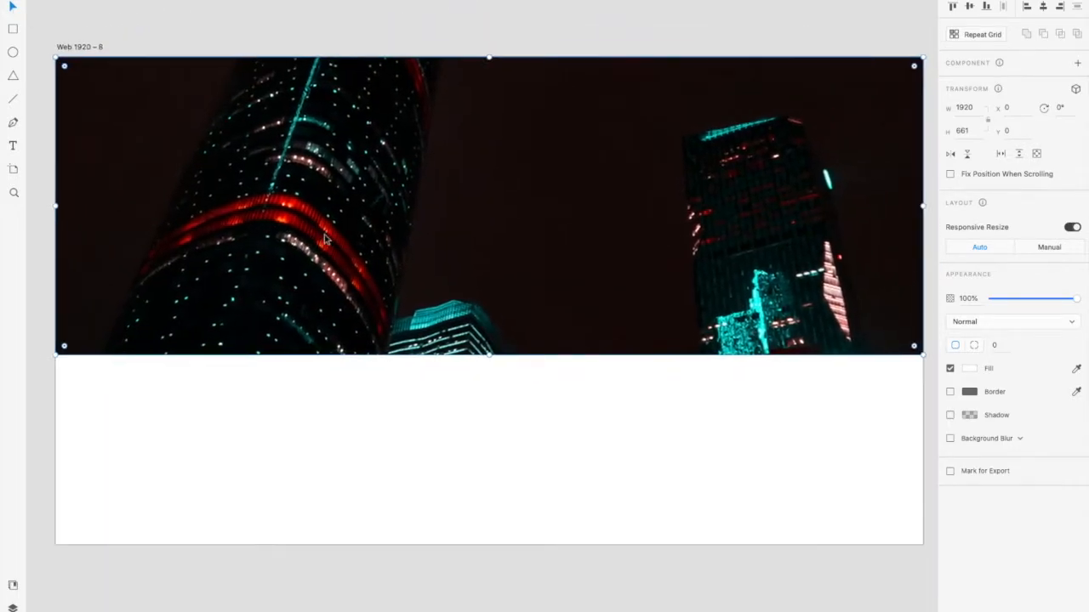
scroll(324, 240, down, 3)
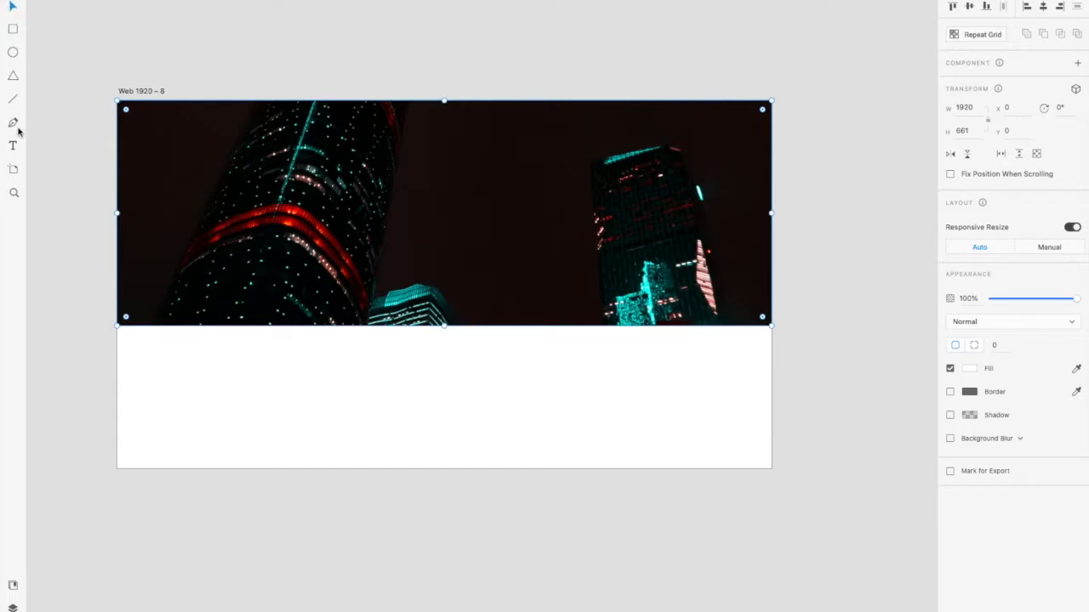
drag(148, 121, 238, 149)
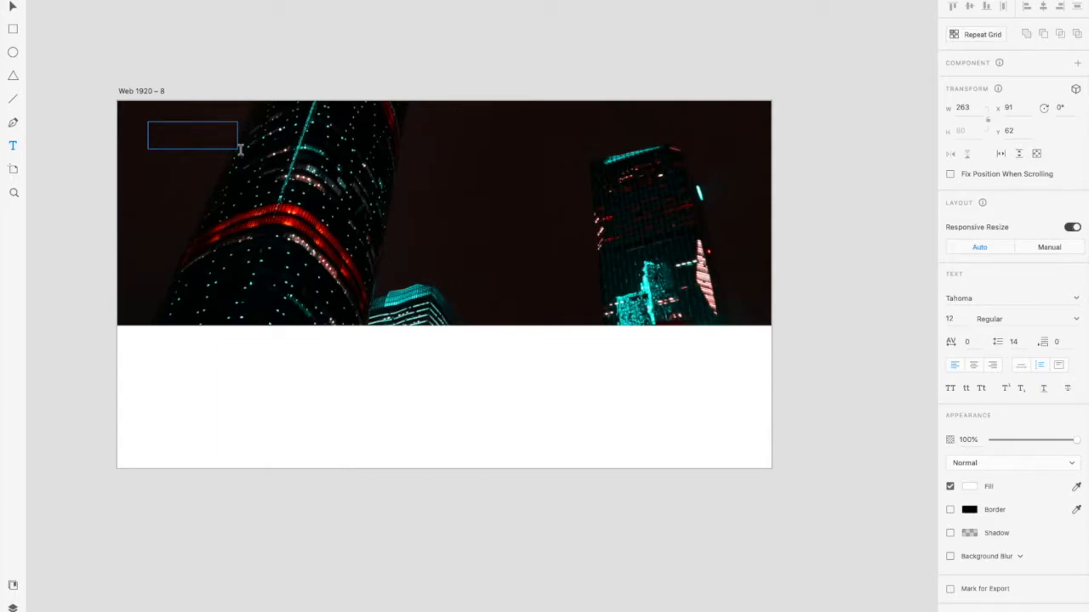
click(201, 141)
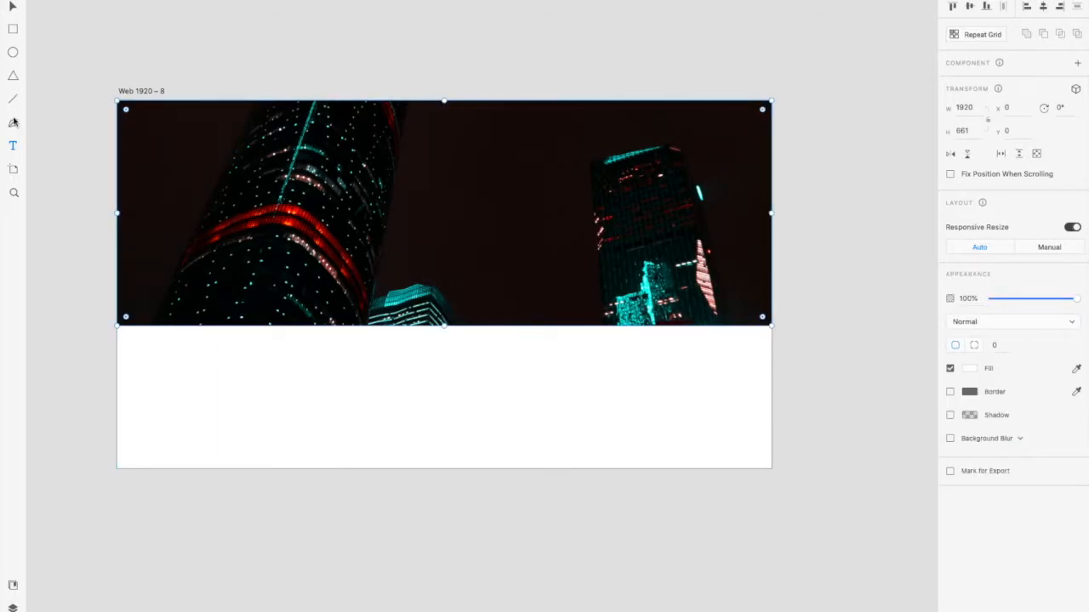
click(13, 145)
drag(169, 139, 263, 158)
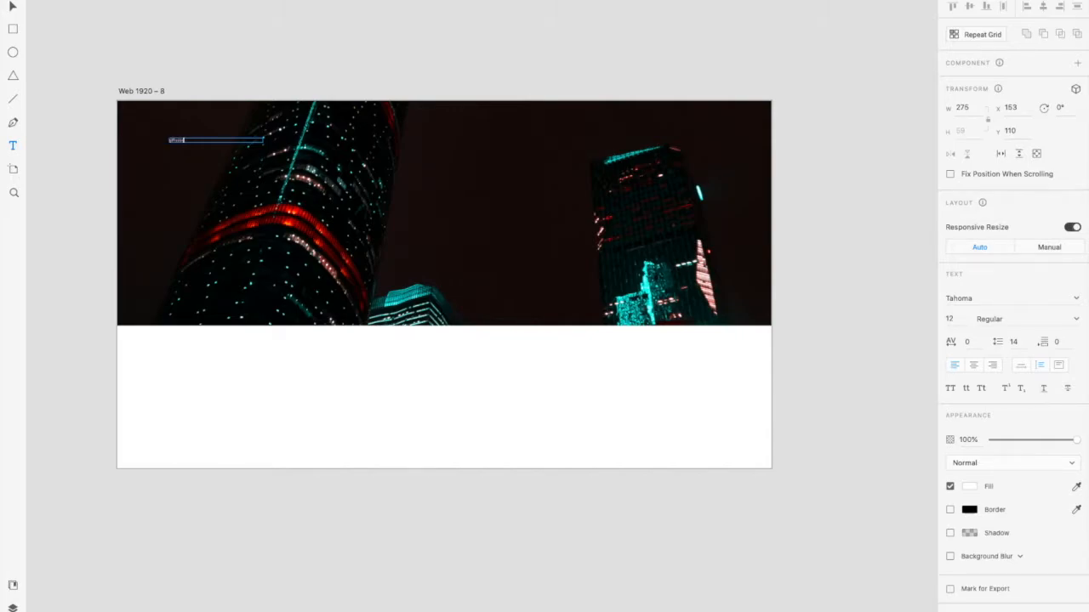
key(Escape)
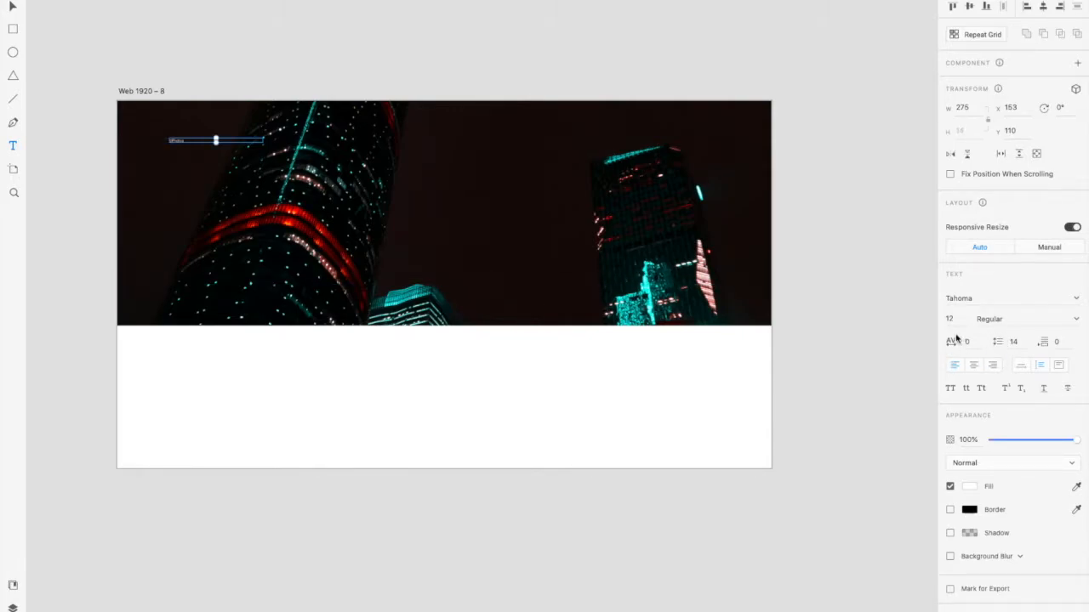
Make the gPhotos text auto-width at font size 111 and move it above the artboard
click(1022, 365)
click(177, 145)
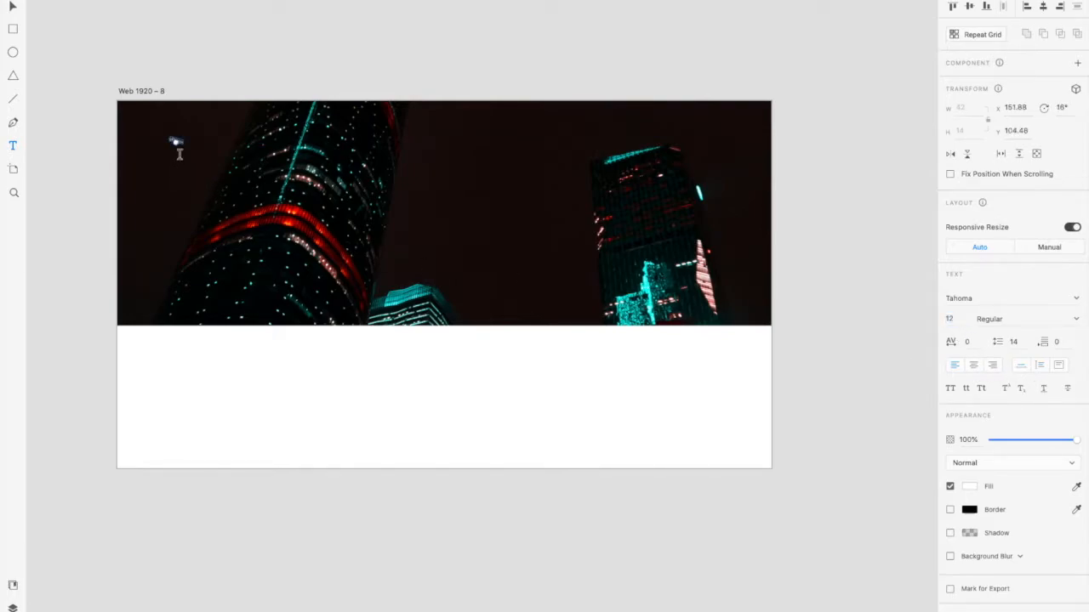
key(Escape)
drag(176, 143, 237, 153)
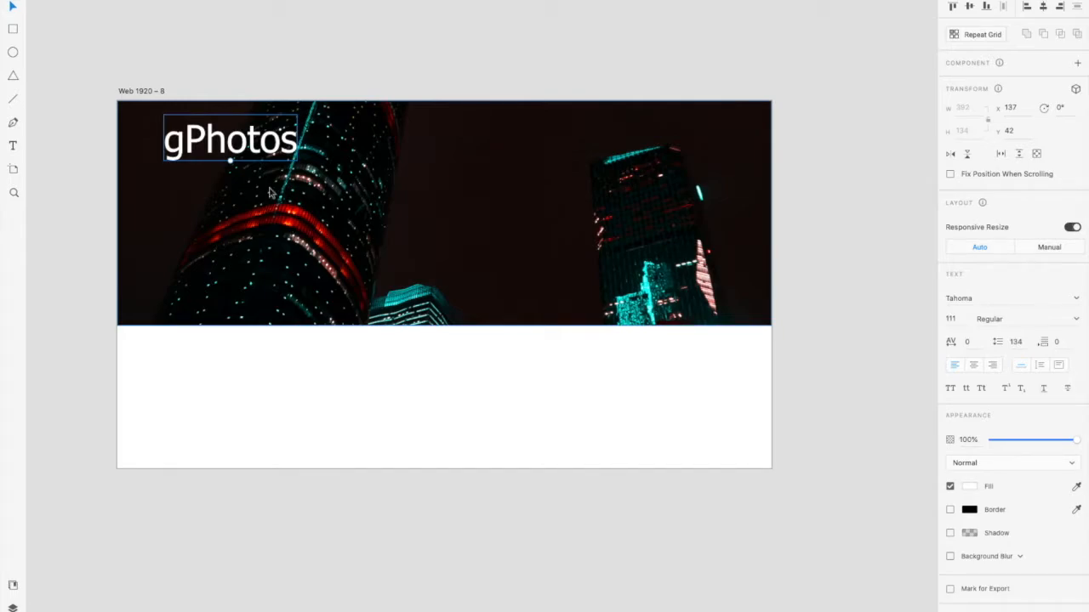
drag(240, 138, 339, 52)
Draw a white rectangle over the photo and resize it to 1920 by 661 so it covers the photo completely
click(12, 30)
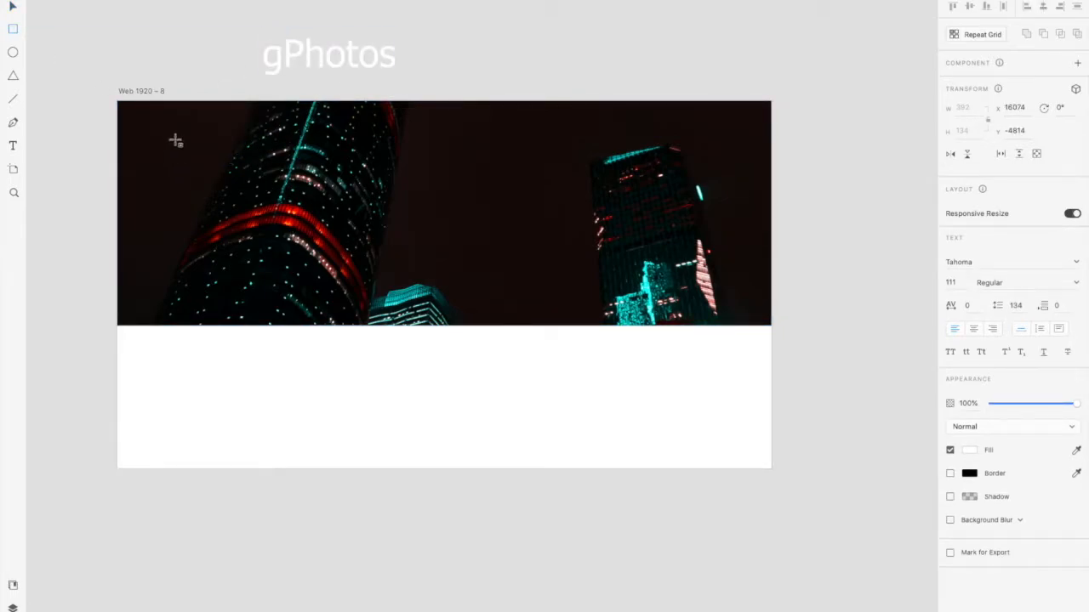
drag(173, 139, 429, 292)
drag(264, 173, 210, 136)
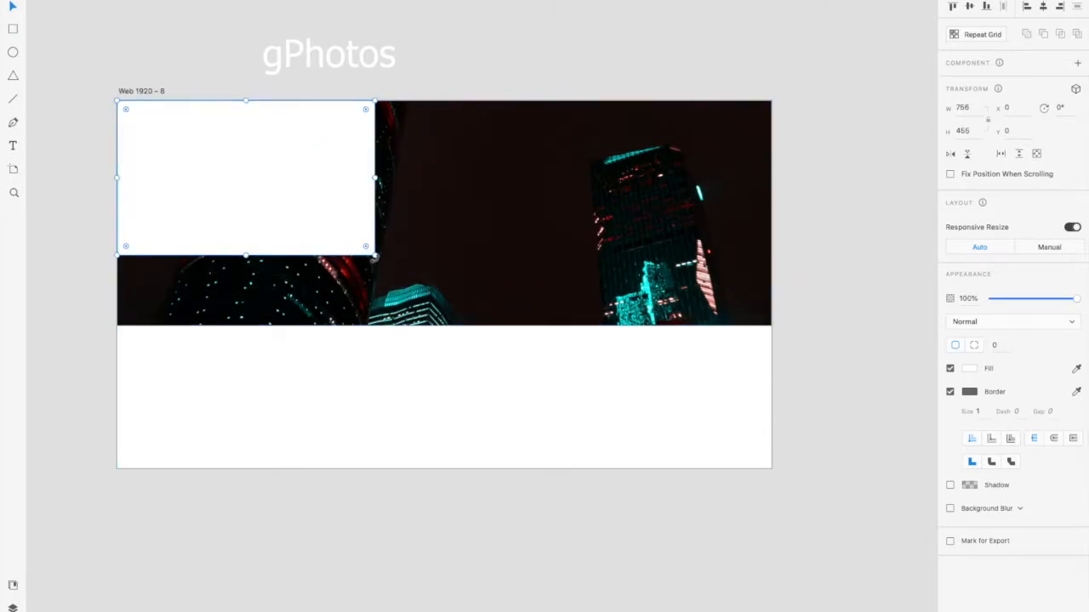
drag(374, 254, 770, 325)
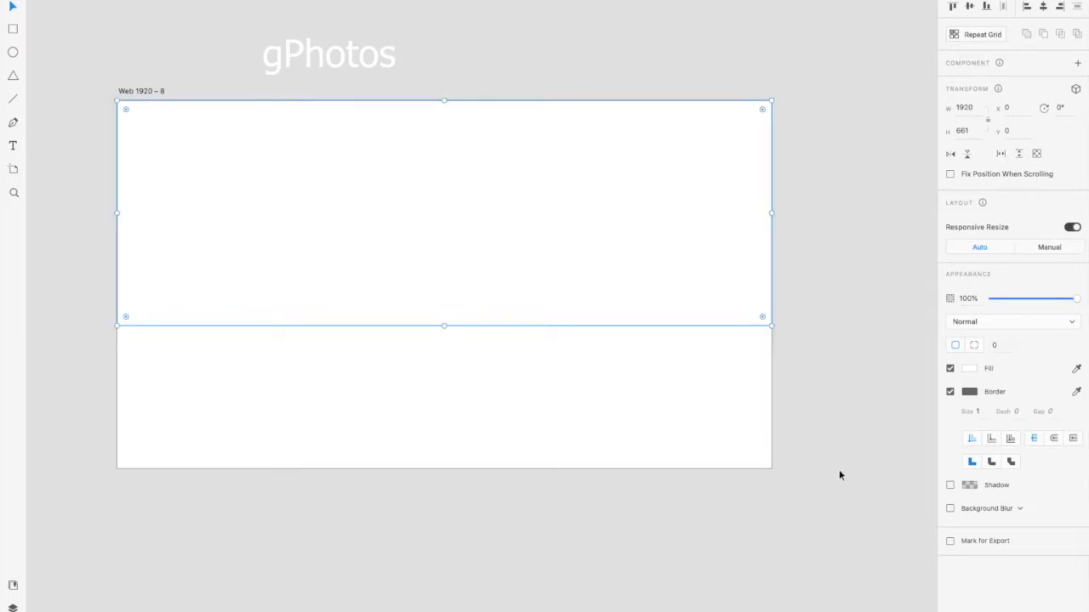
drag(483, 210, 414, 244)
drag(144, 208, 173, 219)
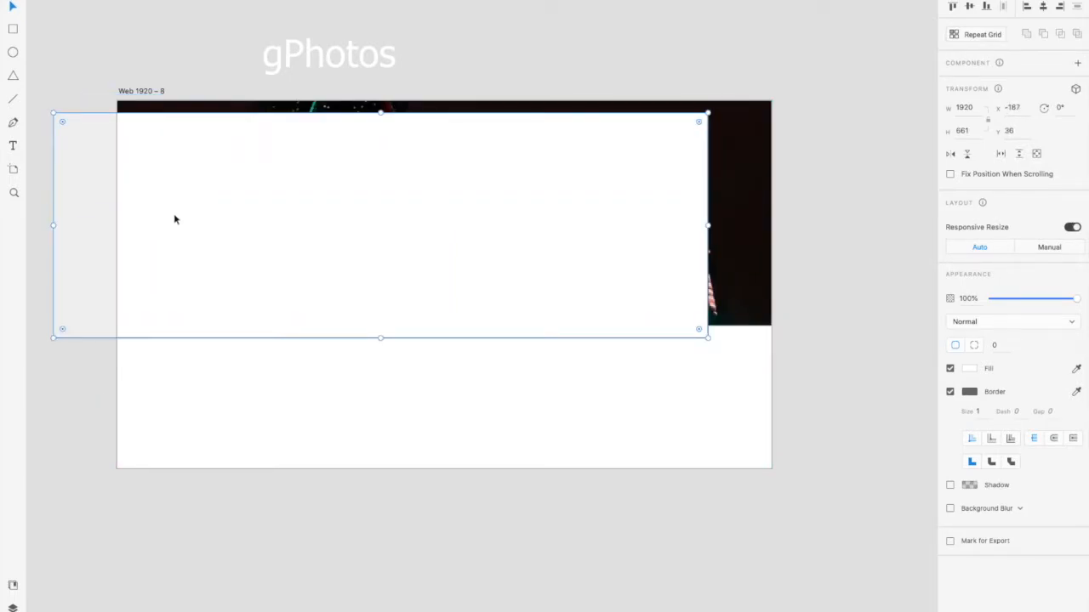
key(Delete)
click(12, 52)
drag(195, 158, 415, 285)
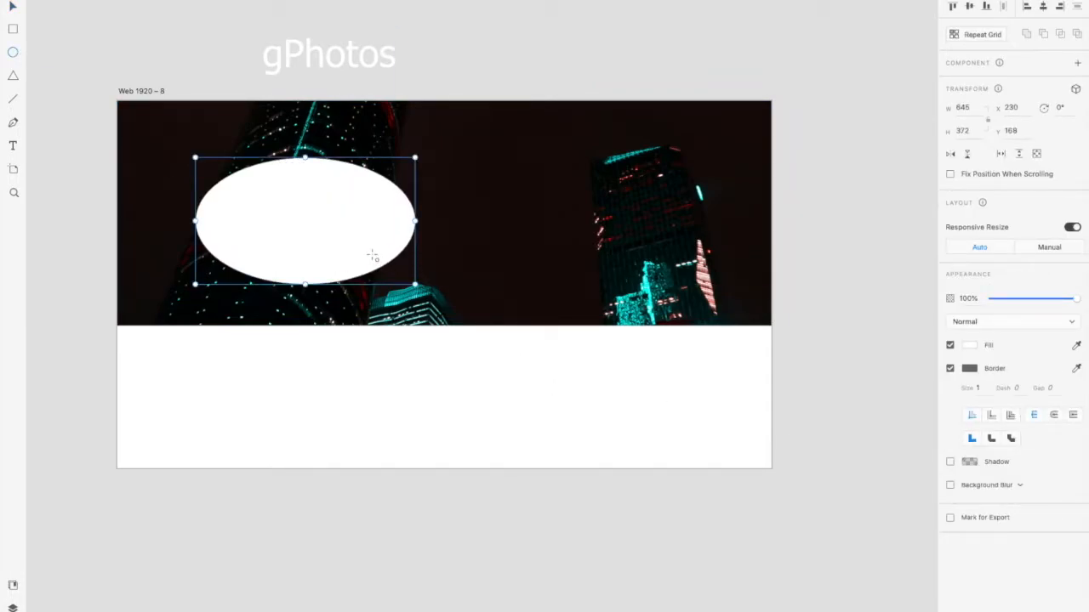
key(Delete)
key(ctrl+z)
key(ctrl+z)
key(ctrl+z)
key(ctrl+z)
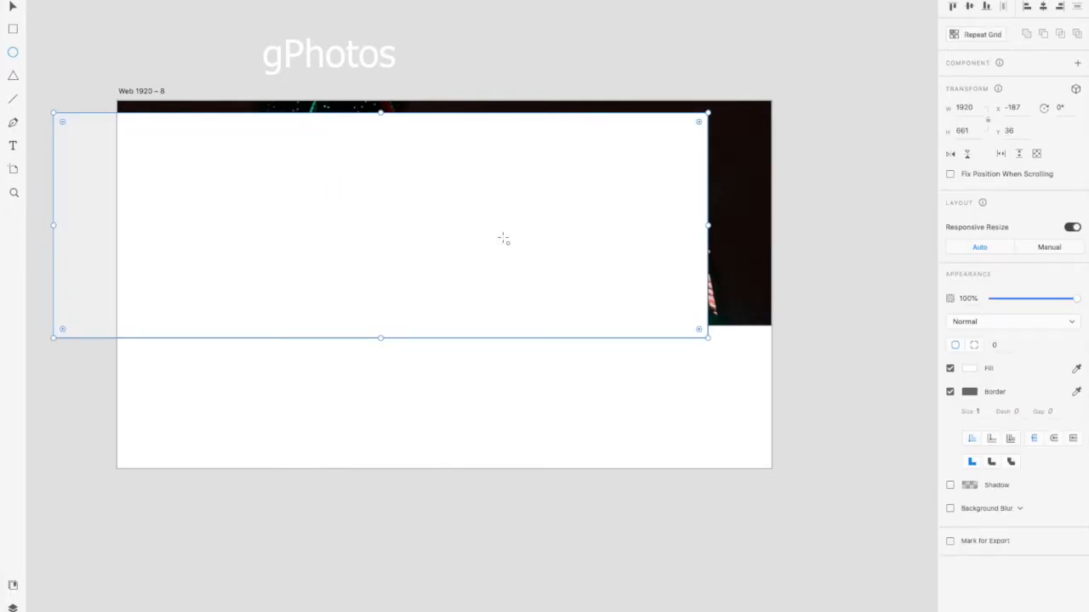
click(13, 7)
drag(231, 229, 296, 225)
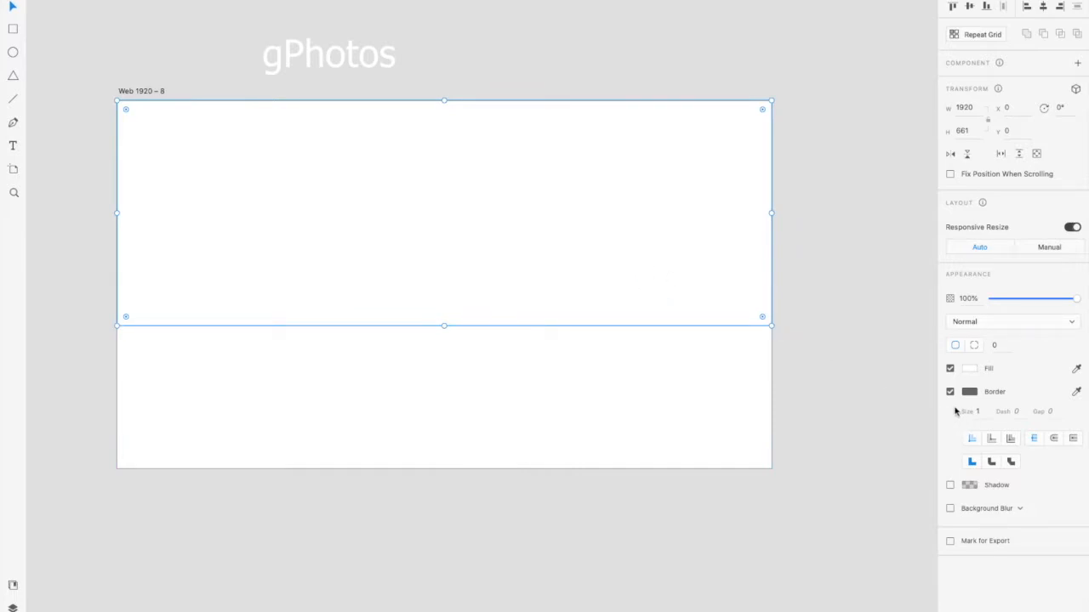
Give the covering rectangle a background blur with amount 1 and brightness -18, and remove its border
click(950, 508)
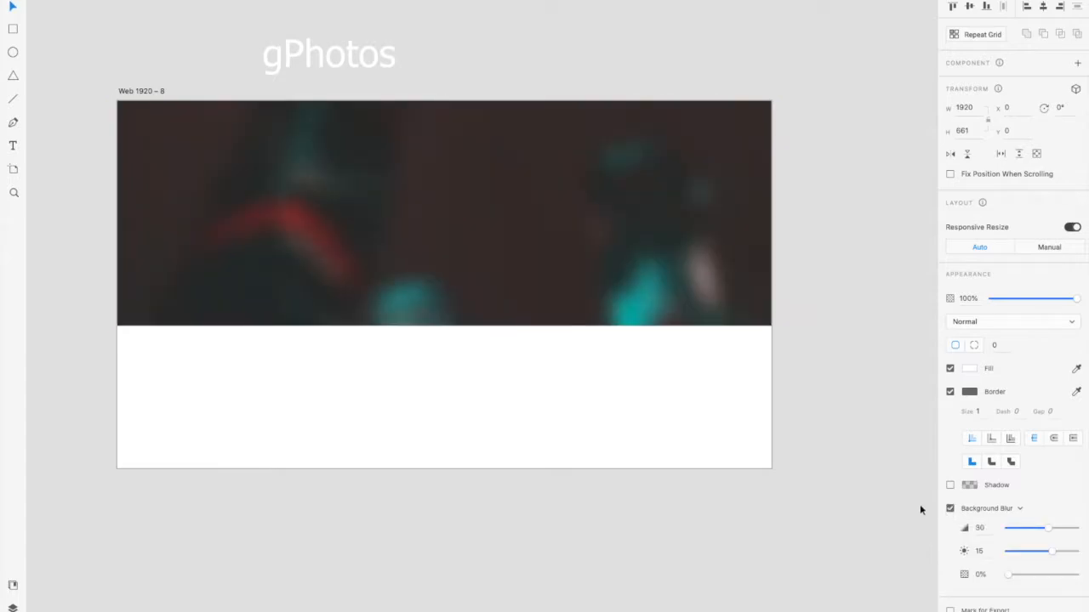
click(950, 391)
drag(1052, 481, 1008, 460)
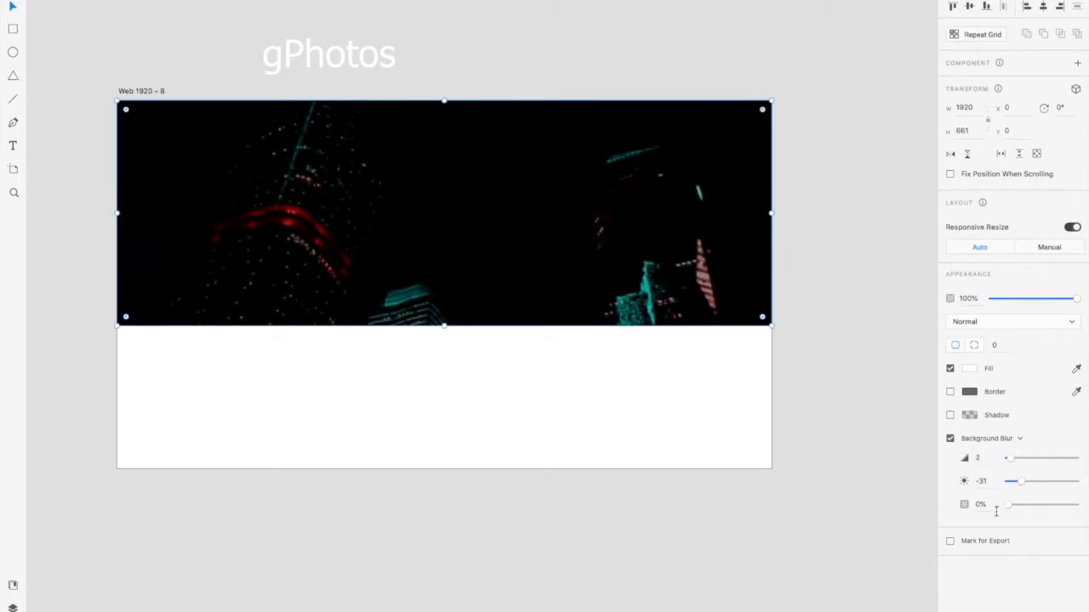
drag(1019, 483, 1009, 459)
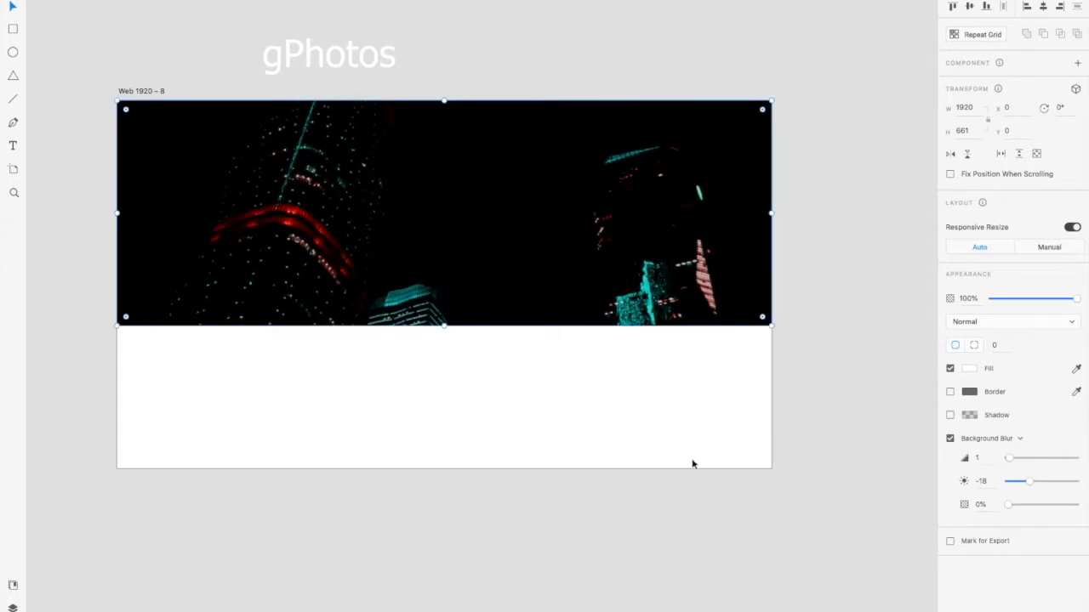
Move the gPhotos text onto the photo's upper-left area and capitalize its first letter so it reads "GPhotos"
click(352, 53)
drag(334, 74, 223, 152)
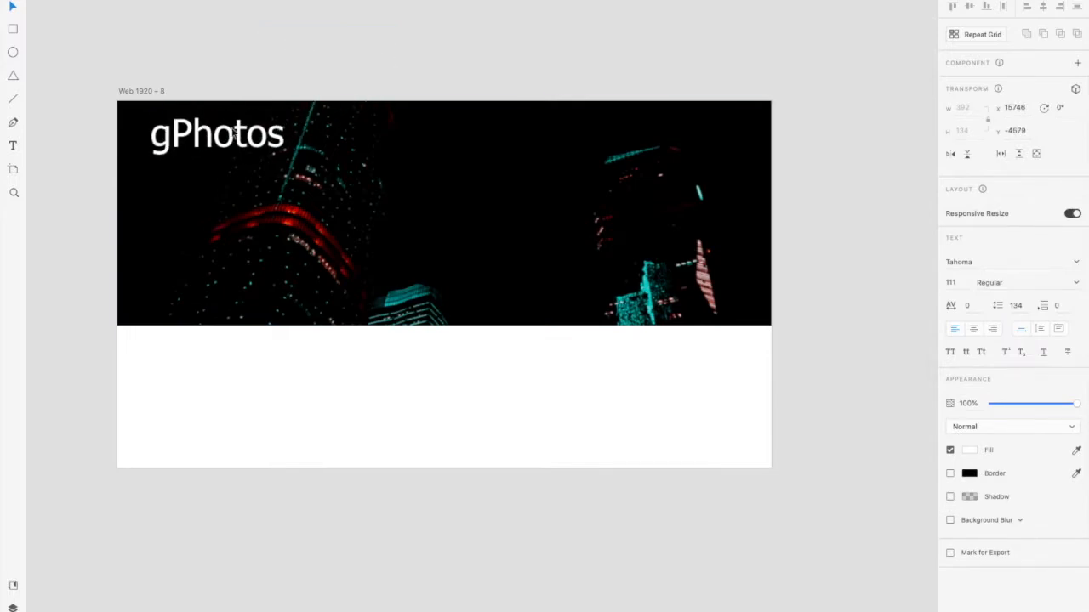
double_click(196, 142)
key(Right)
key(Left)
key(Left)
key(Left)
key(Left)
key(Left)
key(Left)
key(Left)
key(Delete)
text(G)
drag(244, 144, 289, 143)
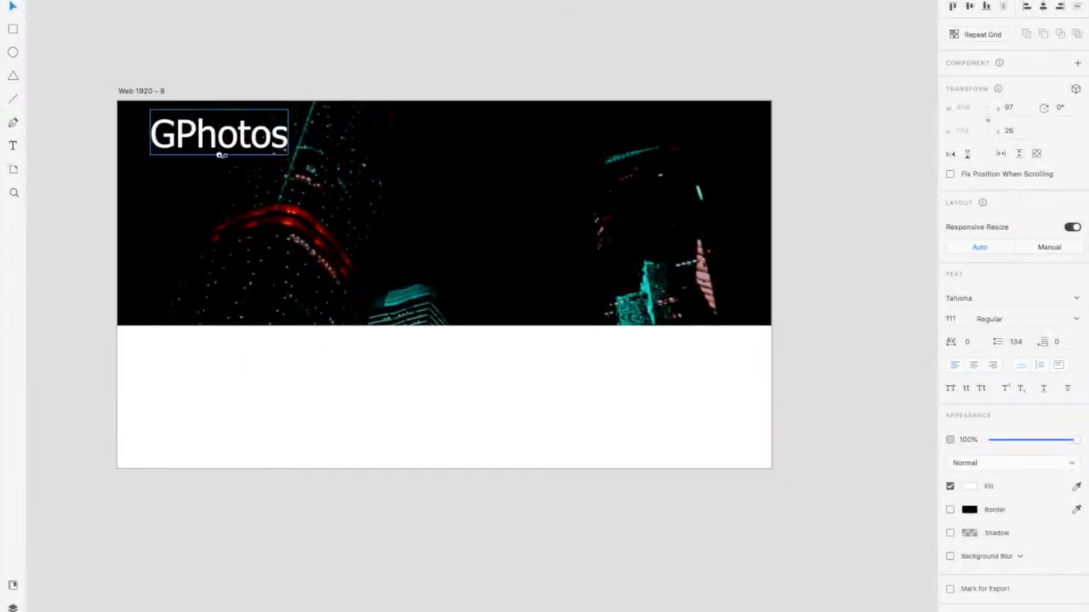
Scale the GPhotos text to size 50 and align it with the first layout grid column at X 140, Y 39
mouse_move(218, 154)
mouse_down()
mouse_move(234, 165)
mouse_move(219, 153)
mouse_up()
click(144, 91)
click(950, 379)
drag(201, 147, 199, 125)
scroll(209, 142, up, 2)
scroll(207, 162, down, 2)
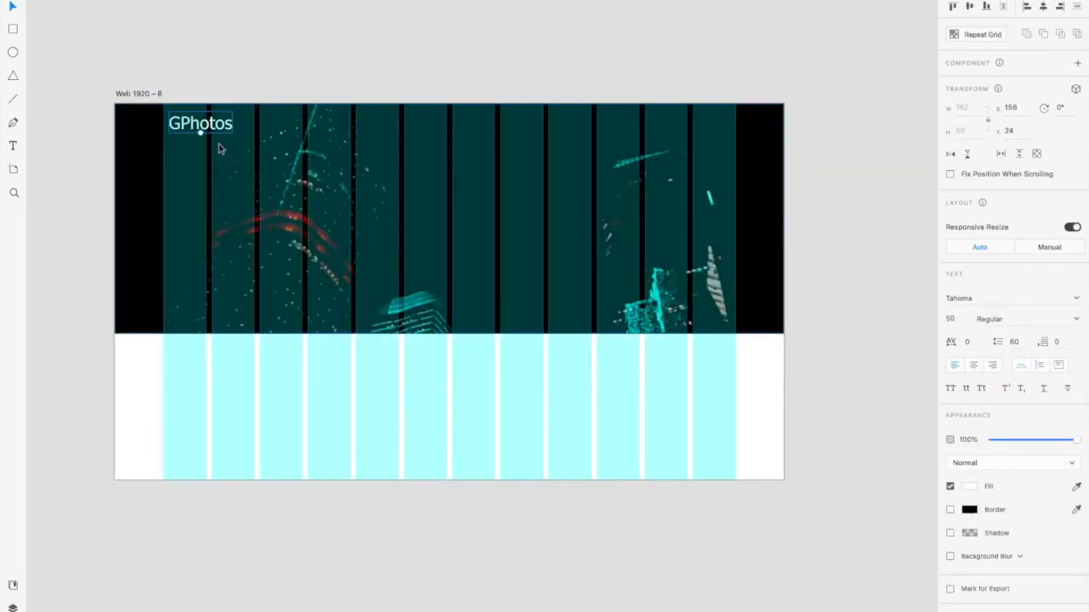
drag(204, 125, 199, 131)
Hide the layout grid on the Web 1920 – 8 artboard
click(157, 94)
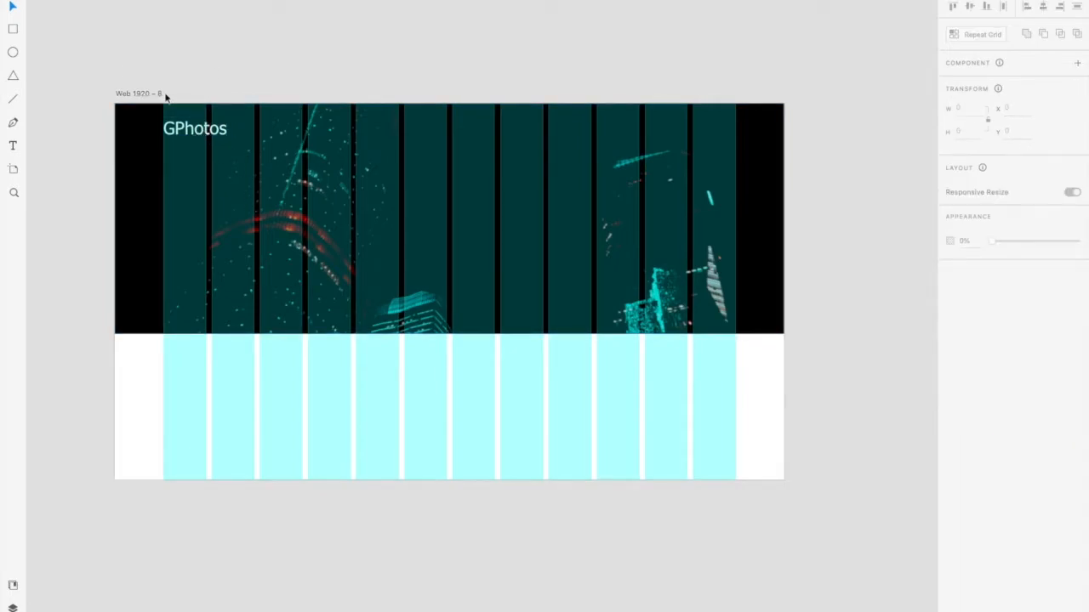
click(950, 380)
click(195, 134)
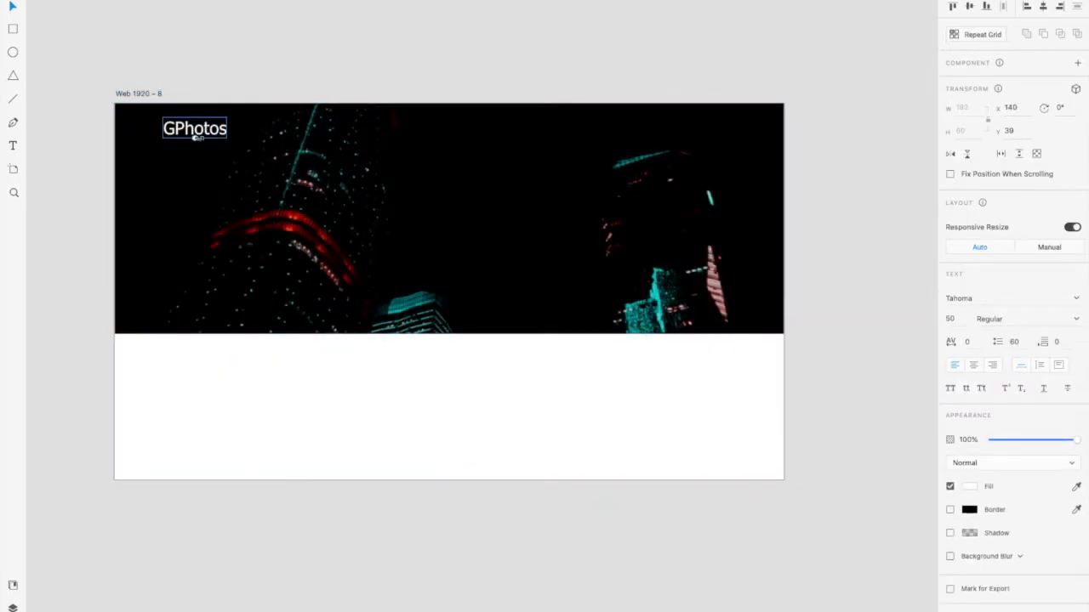
click(140, 93)
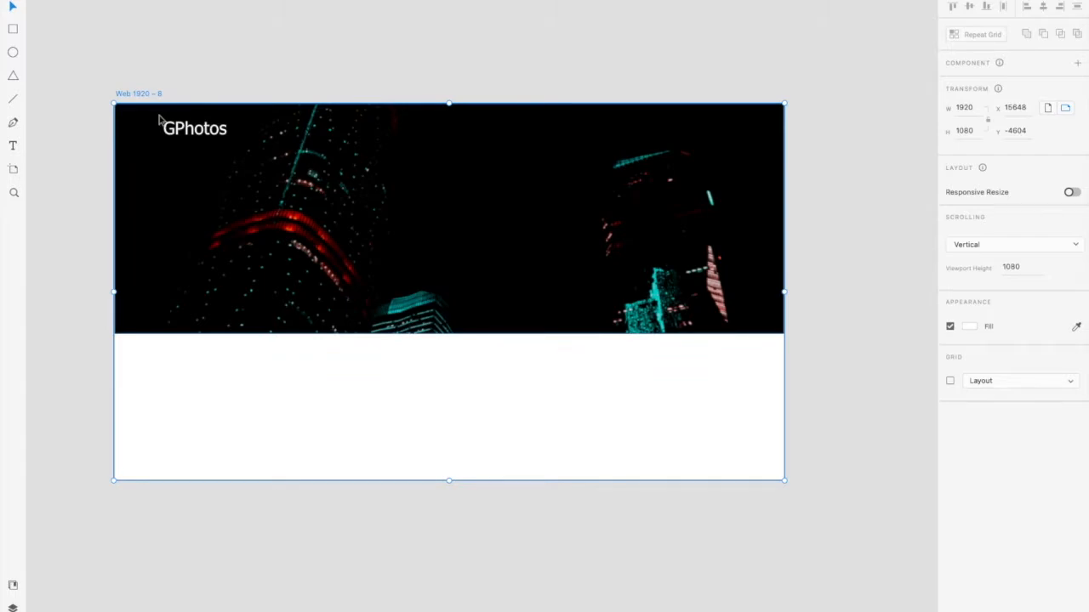
Duplicate the GPhotos text to the photo's upper-right area, reduce it to size 31 and change it to "Home"
click(197, 134)
drag(197, 136, 614, 127)
key(ctrl+shift+comma)
key(ctrl+shift+period)
double_click(613, 128)
key(BackSpace)
key(Escape)
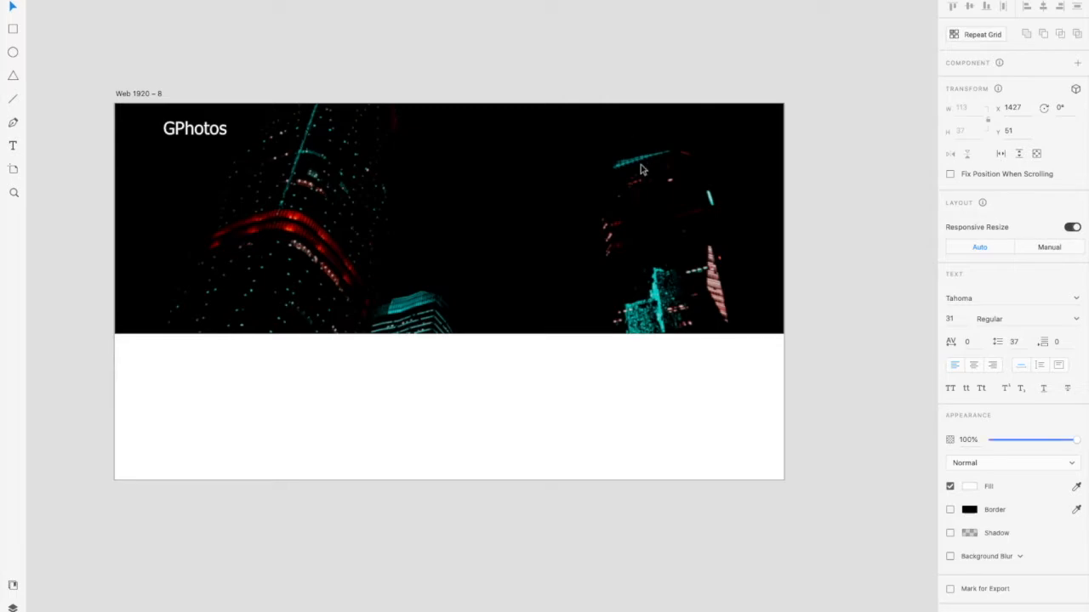
Duplicate the Home text just to its right and change the copy to "About"
drag(631, 134, 673, 134)
double_click(667, 128)
text(F)
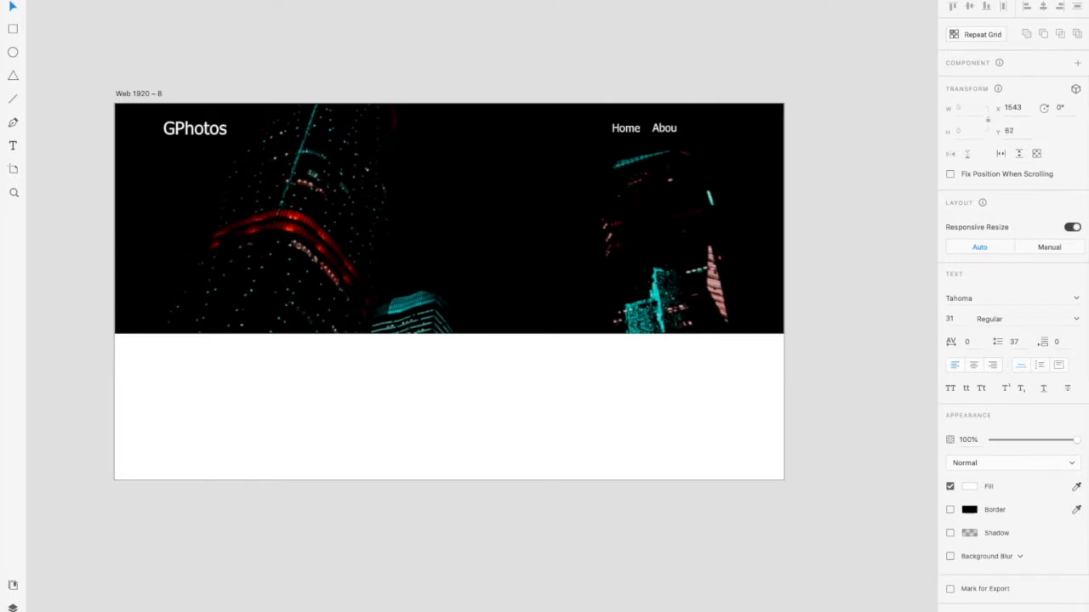
Duplicate the About text just to its right and change the copy to "Photos"
drag(666, 129, 709, 133)
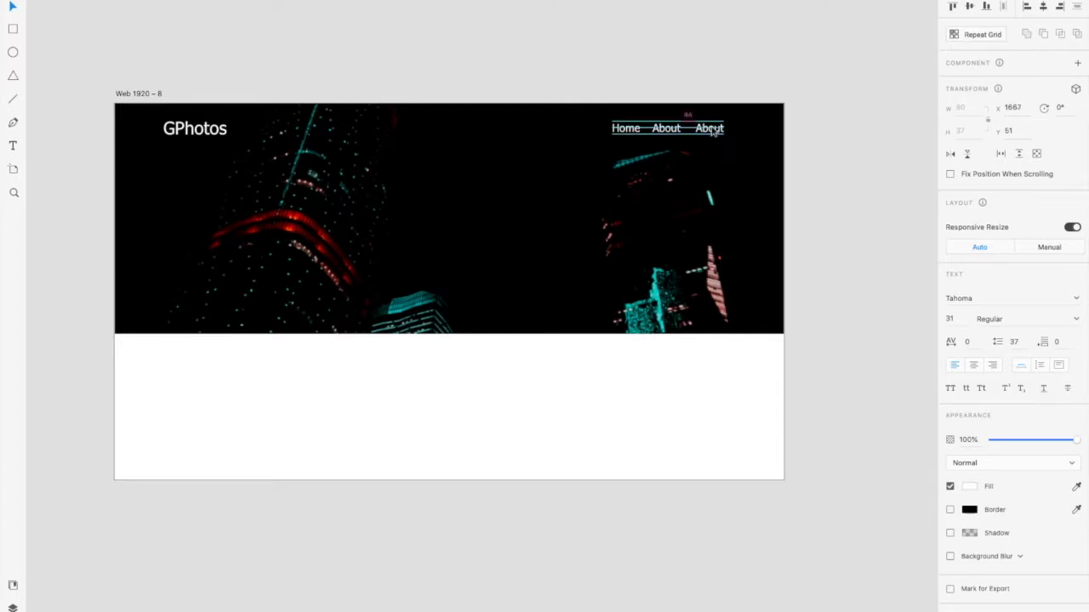
double_click(706, 129)
key(BackSpace)
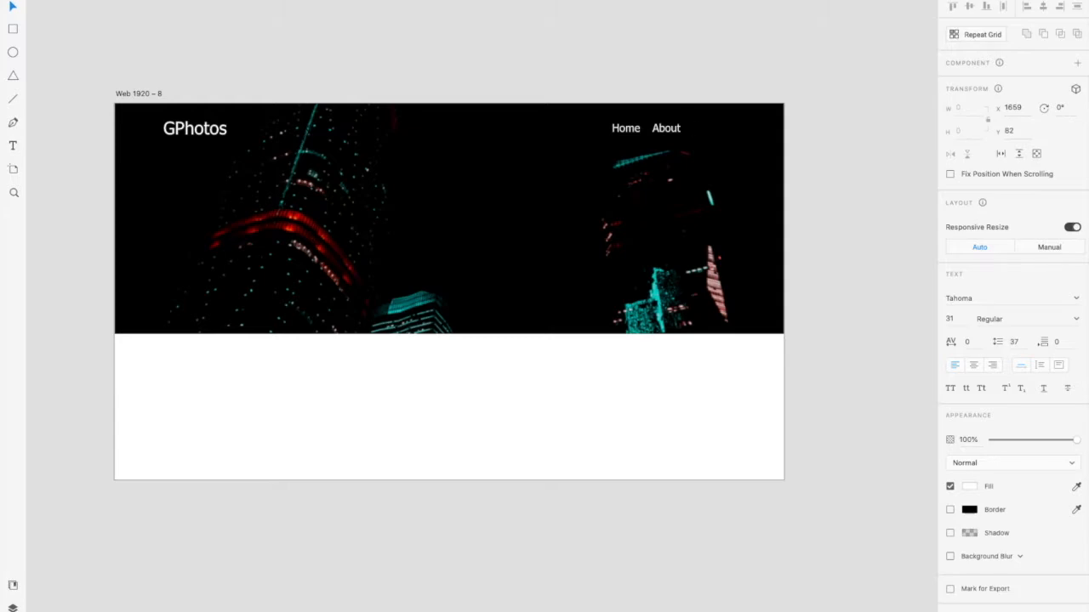
click(698, 173)
click(698, 173)
Move the Home, About and Photos links together so they end at the last layout grid column, and hide the grid
click(626, 130)
shift+click(666, 131)
shift+click(700, 134)
drag(700, 135, 679, 135)
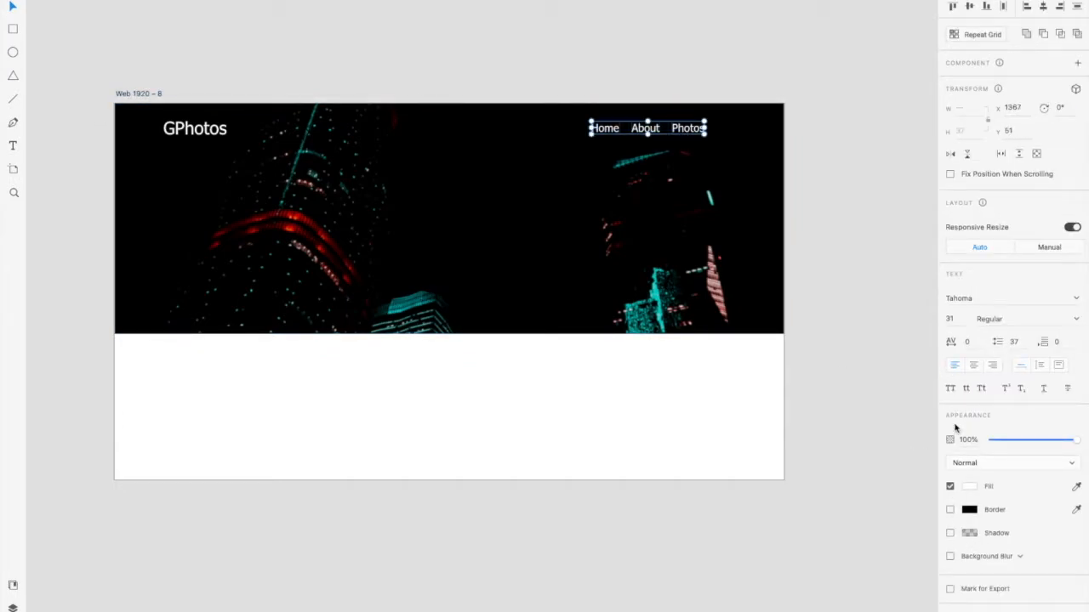
click(134, 94)
click(950, 381)
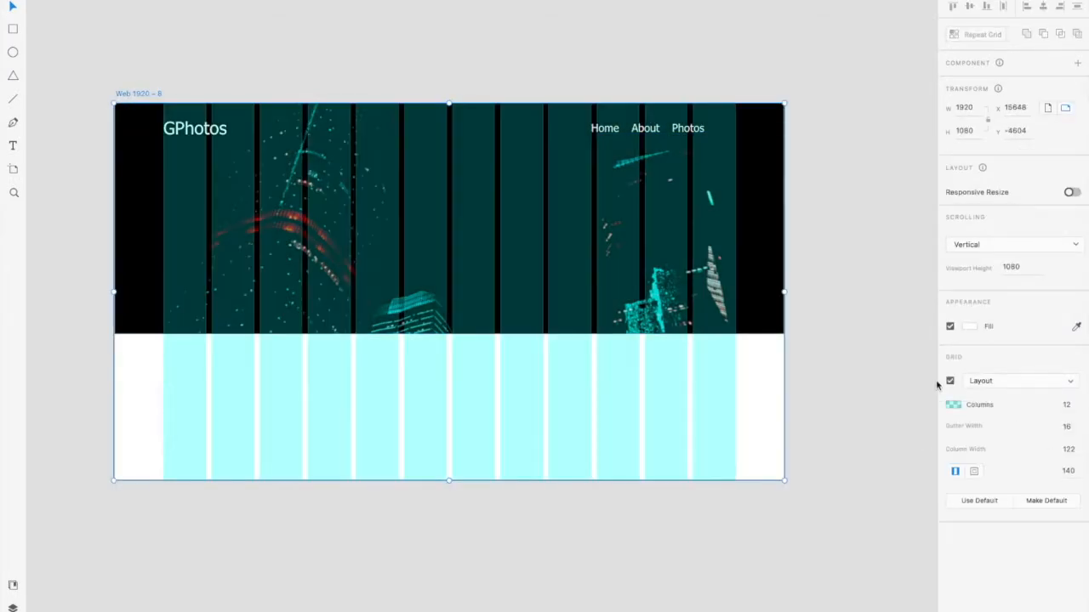
click(614, 133)
drag(682, 132, 713, 133)
key(Escape)
key(Escape)
Duplicate the GPhotos logo text to the photo's centre and enlarge it to size 78 at X 818, Y 262
click(235, 148)
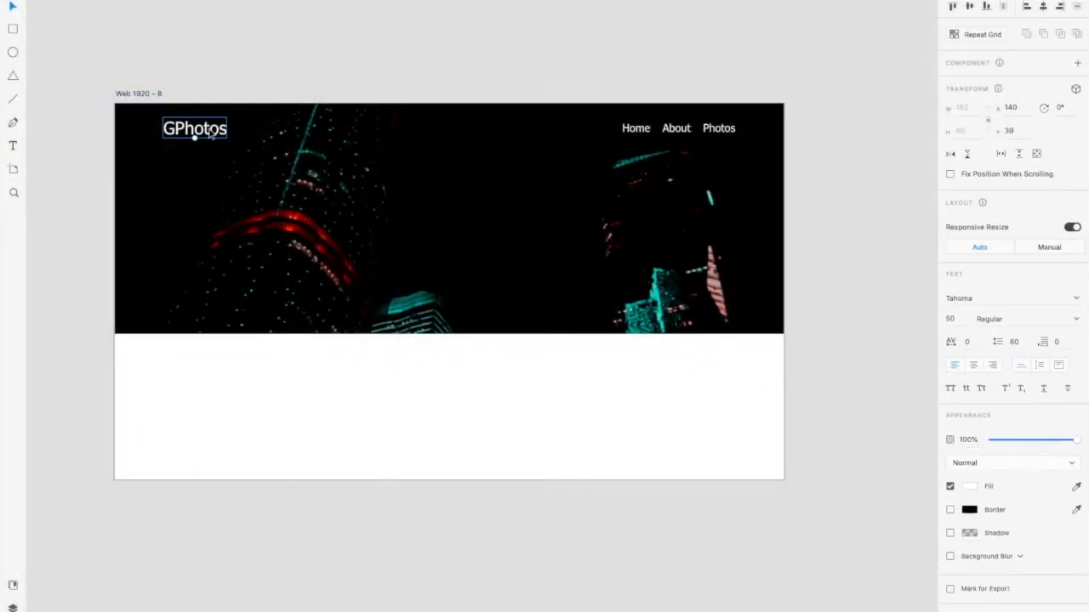
drag(210, 135, 534, 218)
mouse_move(456, 208)
mouse_down()
mouse_move(444, 208)
mouse_move(450, 220)
mouse_up()
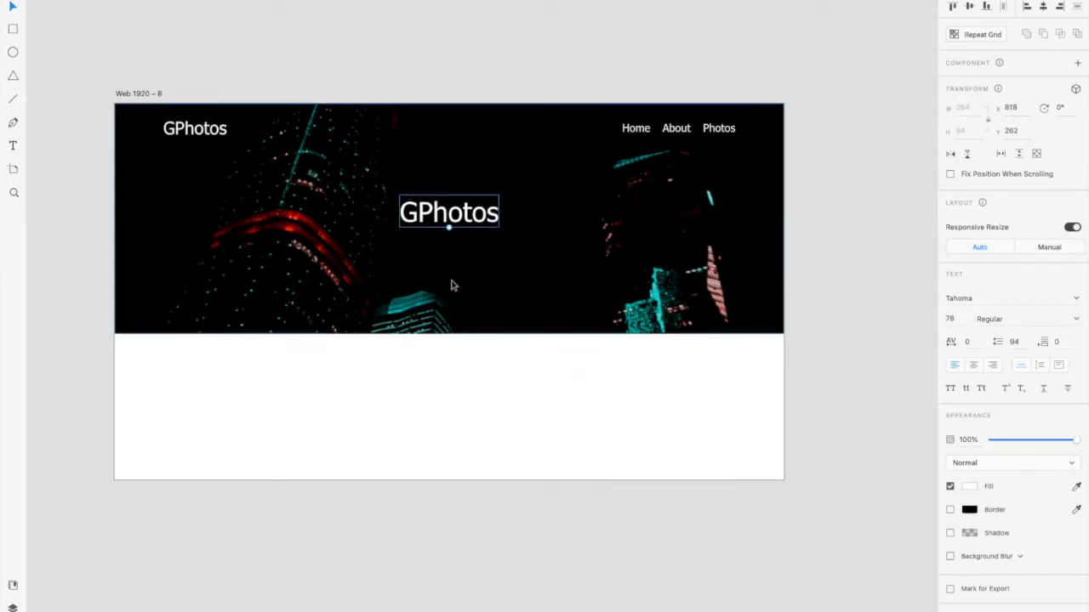
Duplicate the large GPhotos heading directly beneath it at X 818, Y 356 and change the copy to "Your world becomes brighter"
drag(447, 221, 448, 248)
double_click(448, 249)
text(Your row)
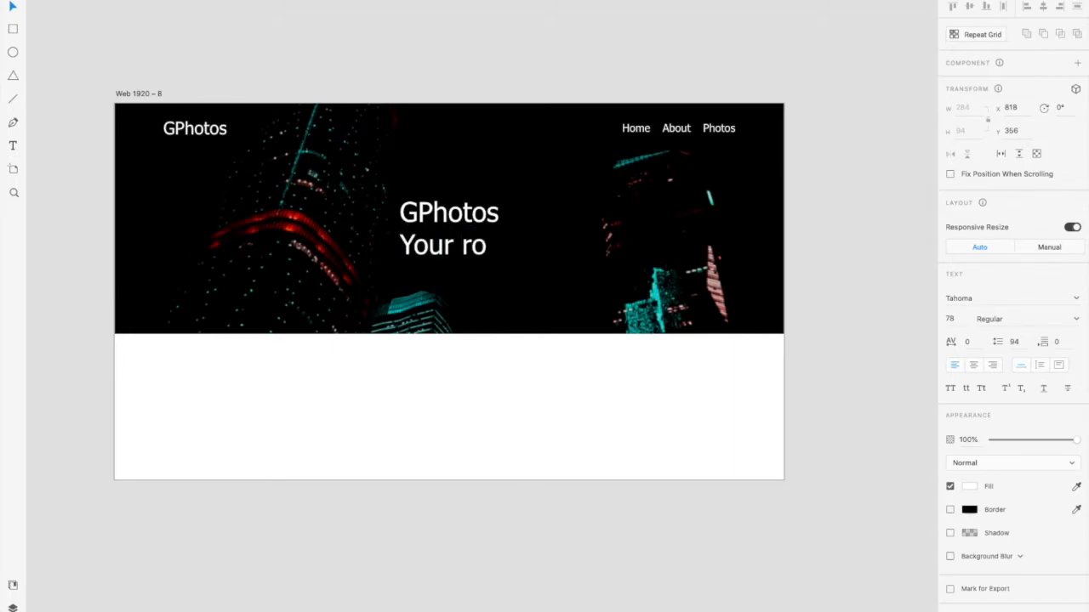
key(BackSpace)
key(BackSpace)
key(BackSpace)
text(word)
key(BackSpace)
text(ld uyo)
key(BackSpace)
key(BackSpace)
key(BackSpace)
key(BackSpace)
text(becomes brigther)
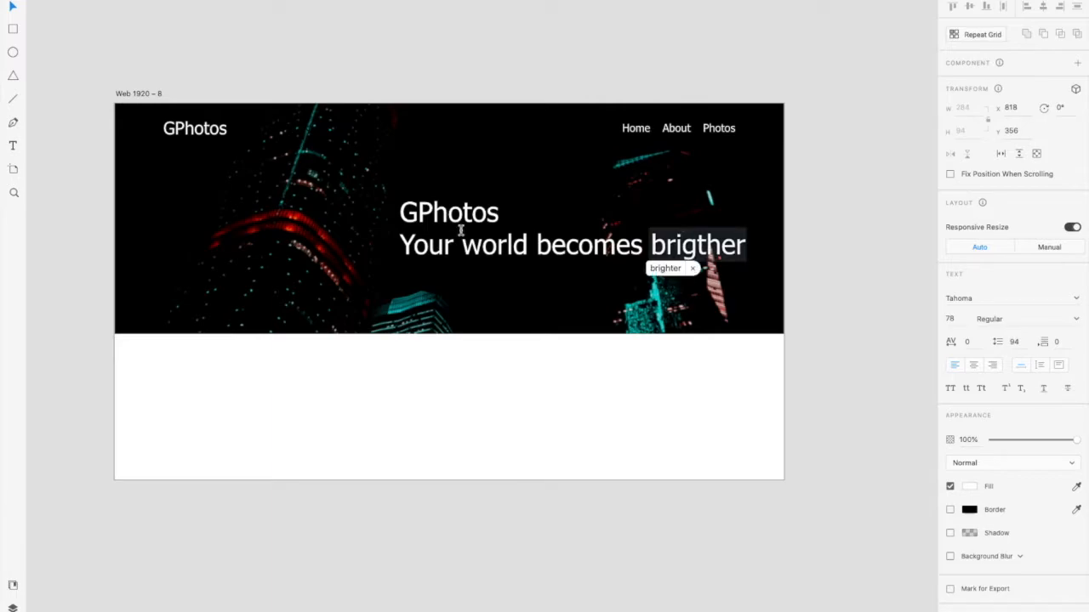
key(Escape)
Shrink the "Your world becomes brighter" tagline and position it with the GPhotos heading in the photo's centre
drag(571, 262, 460, 253)
shift+click(450, 219)
click(436, 417)
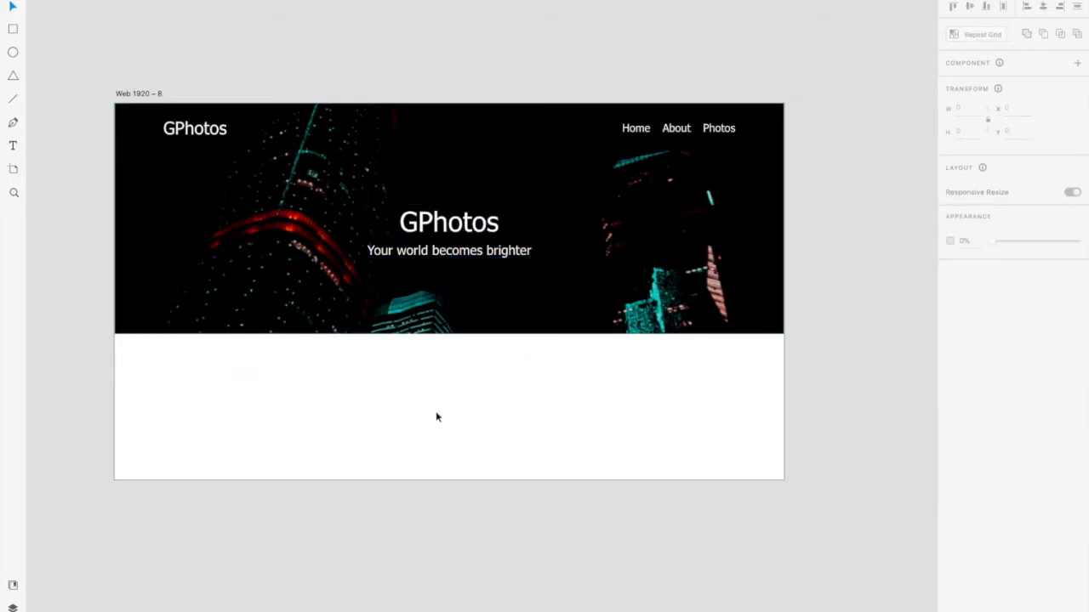
Extend the Web 1920 – 8 artboard downward to a height of about 1328
scroll(436, 417, down, 3)
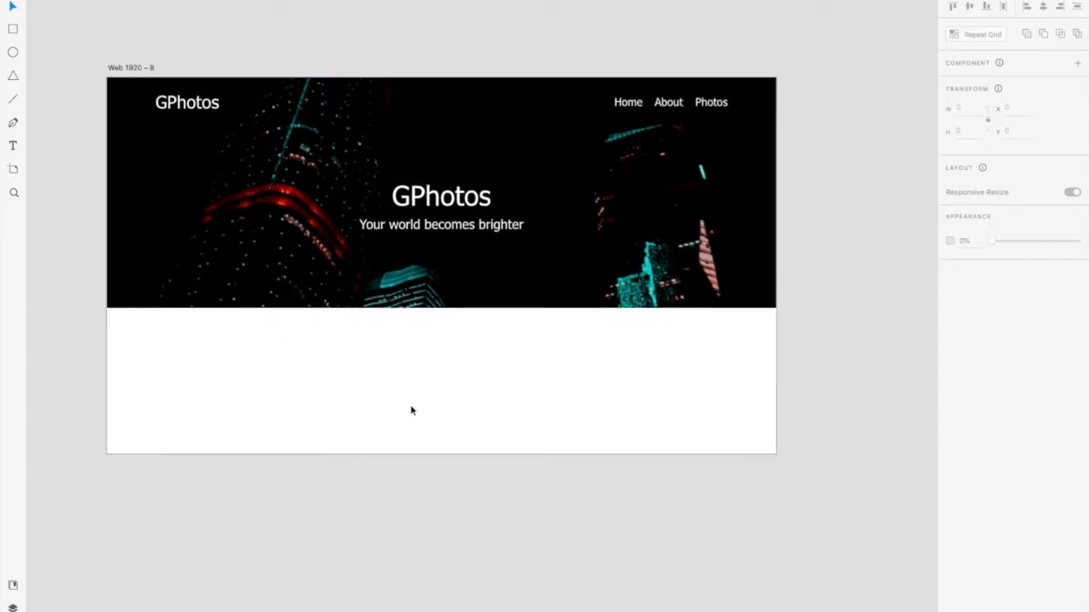
click(136, 43)
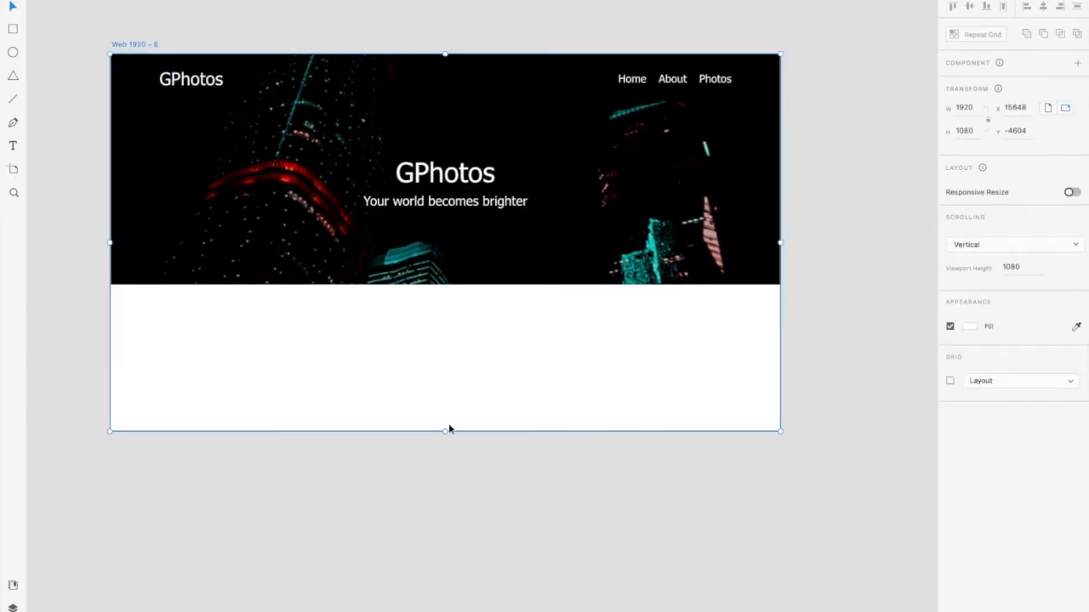
drag(444, 431, 447, 515)
Try artboard heights of about 1378 and 1236 on Web 1920 – 8
scroll(446, 473, down, 3)
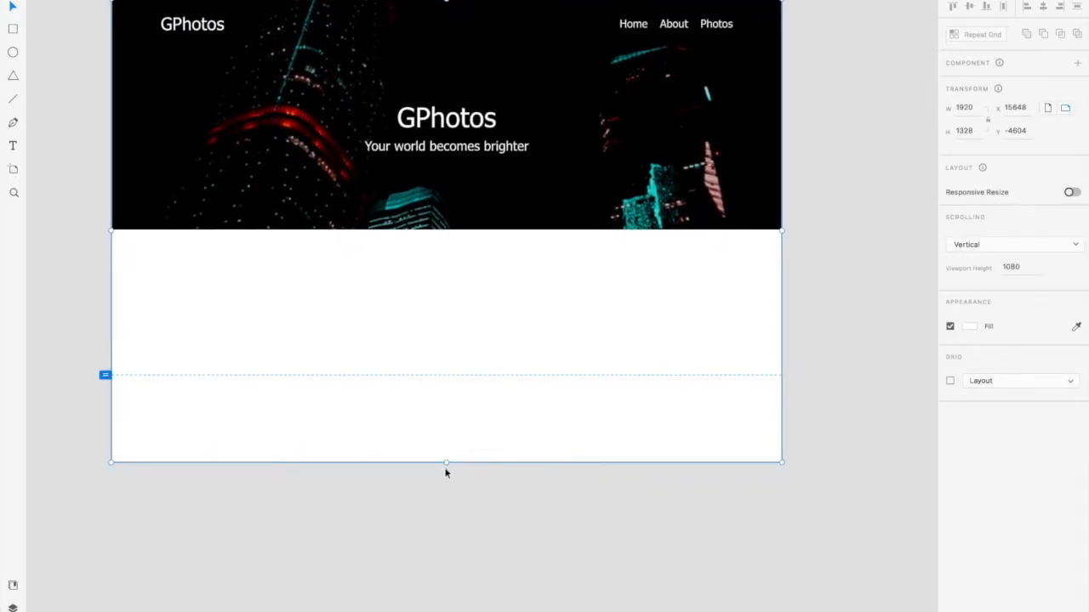
drag(446, 462, 446, 479)
scroll(421, 400, up, 3)
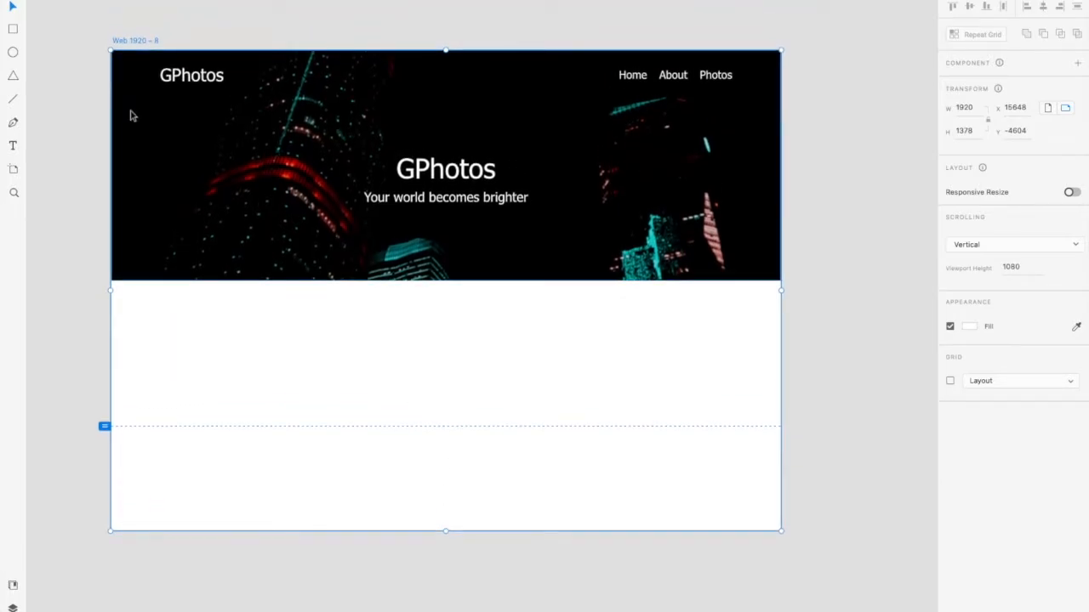
click(94, 41)
click(116, 41)
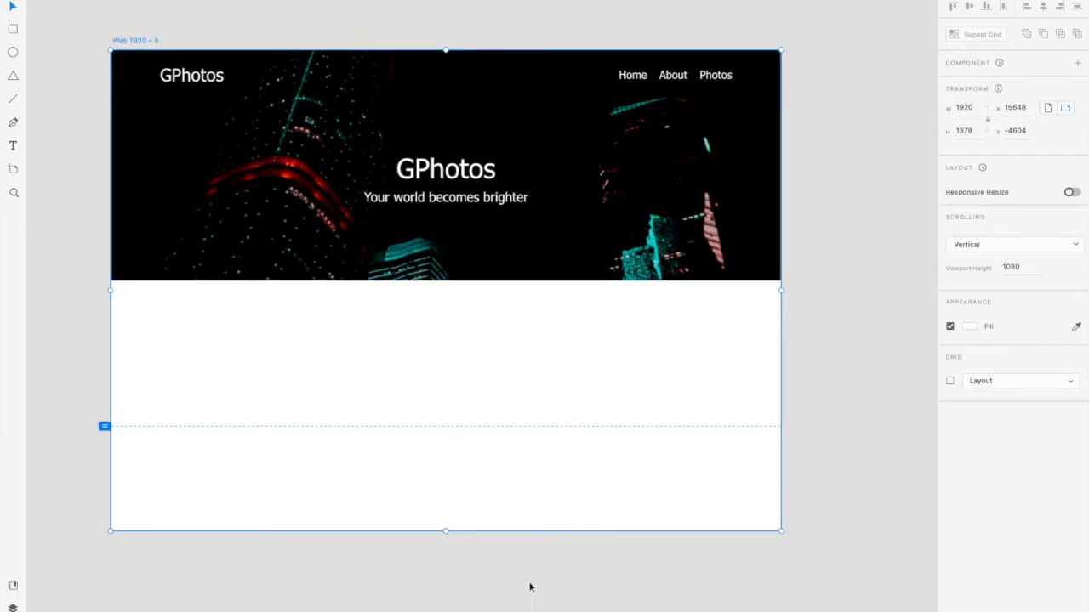
drag(446, 531, 435, 483)
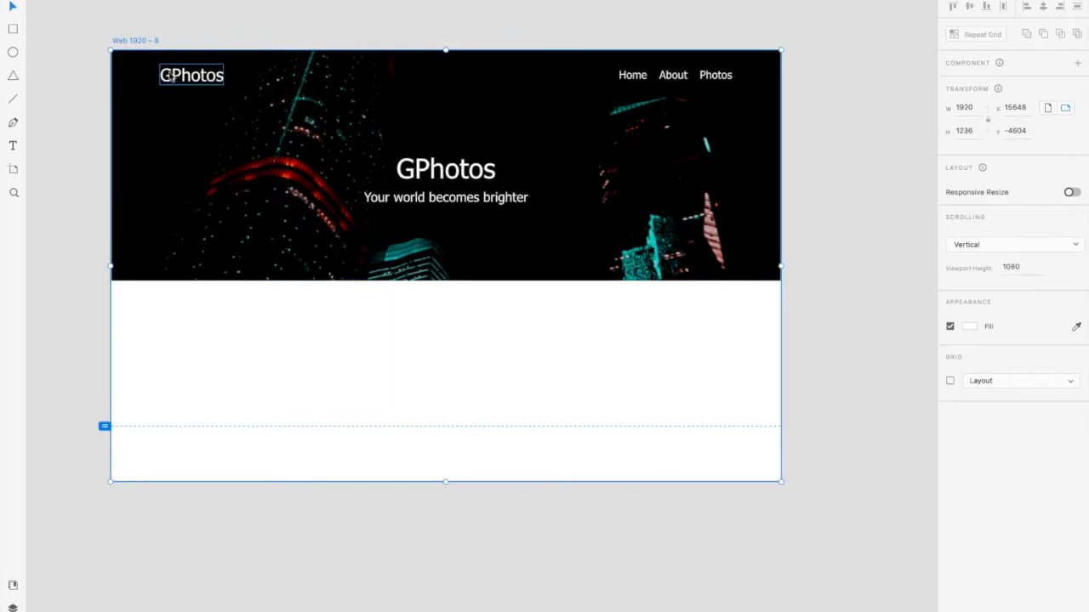
Try viewport heights of 1036 and 1087, and undo the recent viewport and artboard height changes
mouse_move(104, 425)
mouse_down()
mouse_move(104, 473)
mouse_move(104, 410)
mouse_up()
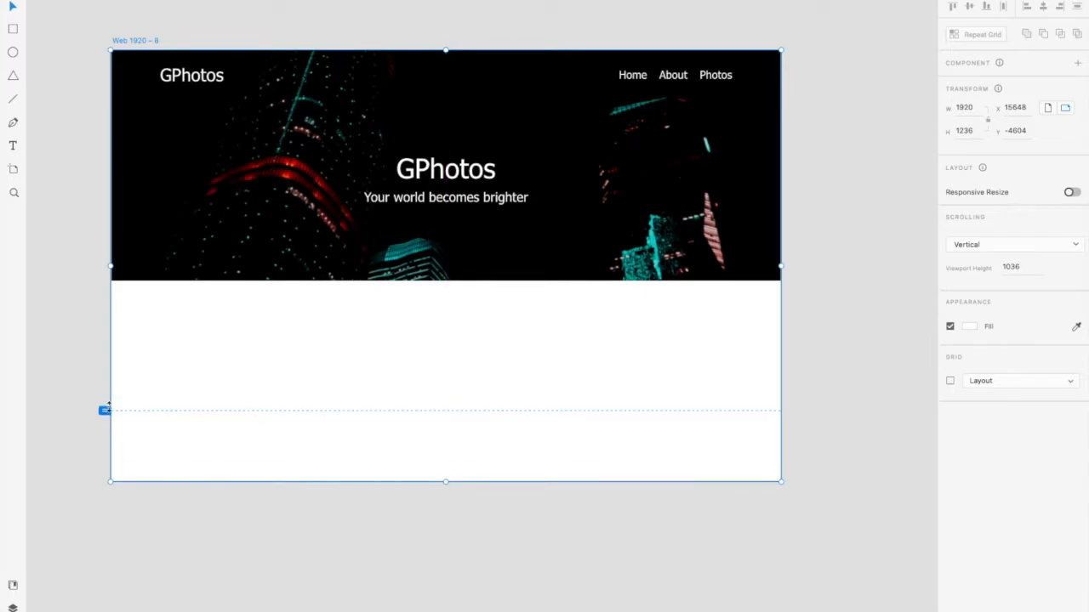
drag(105, 410, 104, 428)
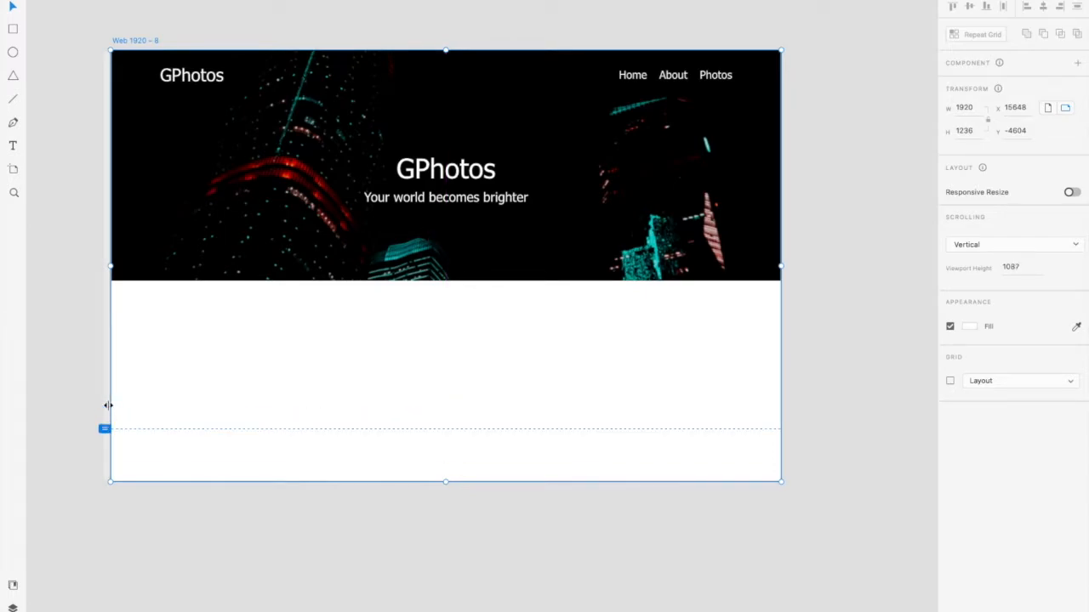
key(super+z)
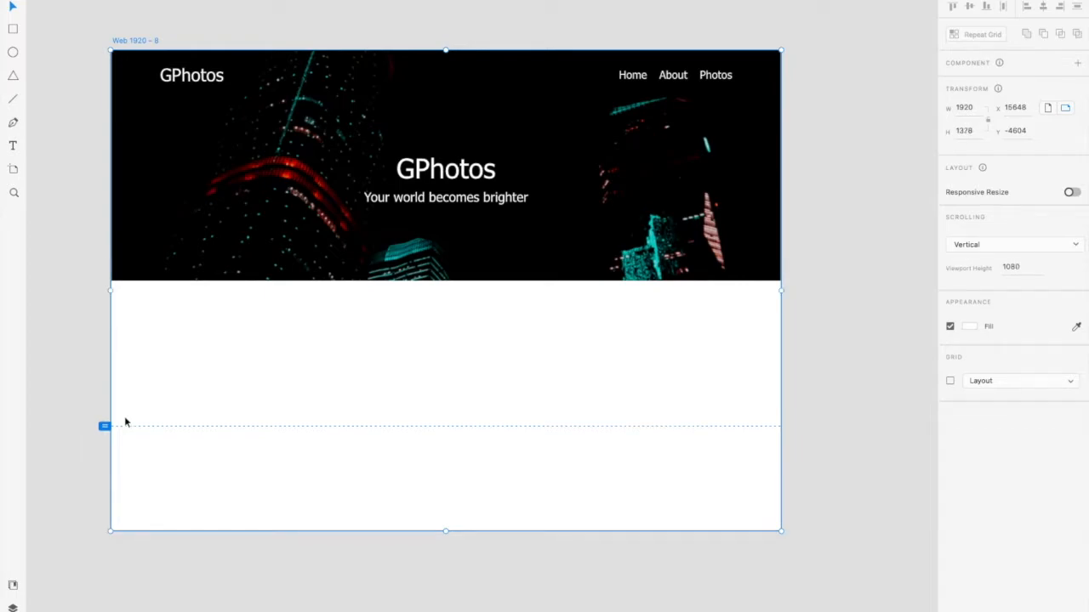
key(super+z)
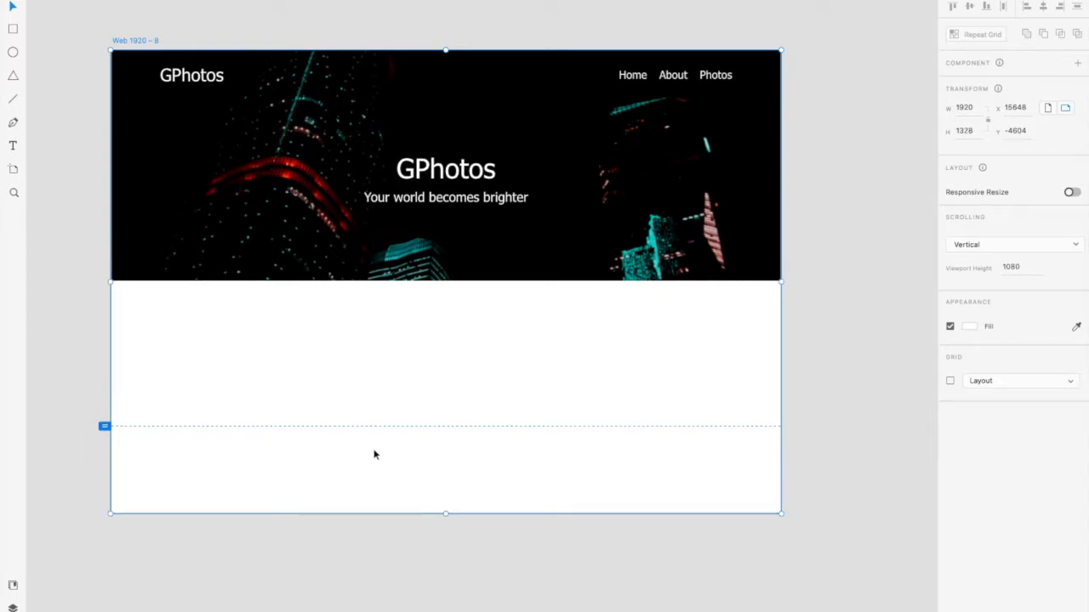
Draw a rectangle about 899 × 491 below the photo and fit it to the full 1920 width at X 0, Y 664
click(281, 158)
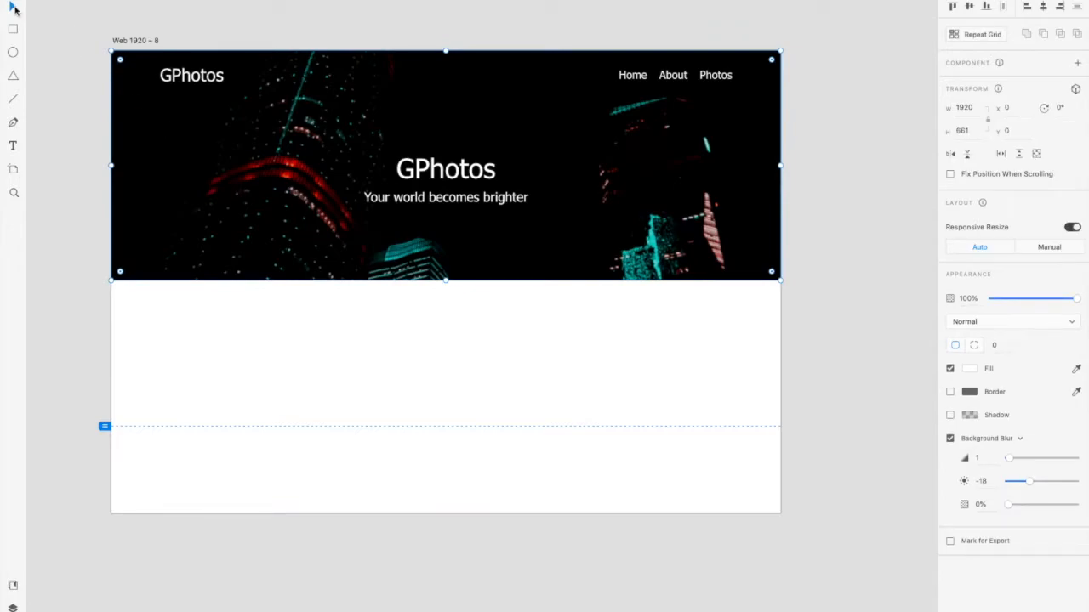
key(r)
drag(172, 303, 486, 474)
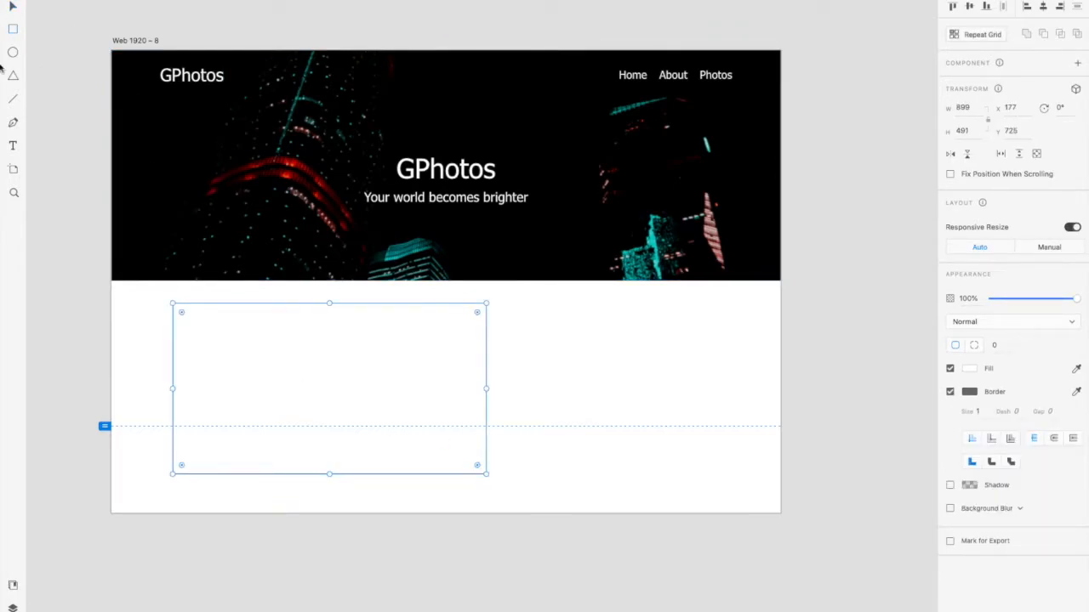
drag(366, 349, 303, 336)
drag(420, 373, 780, 395)
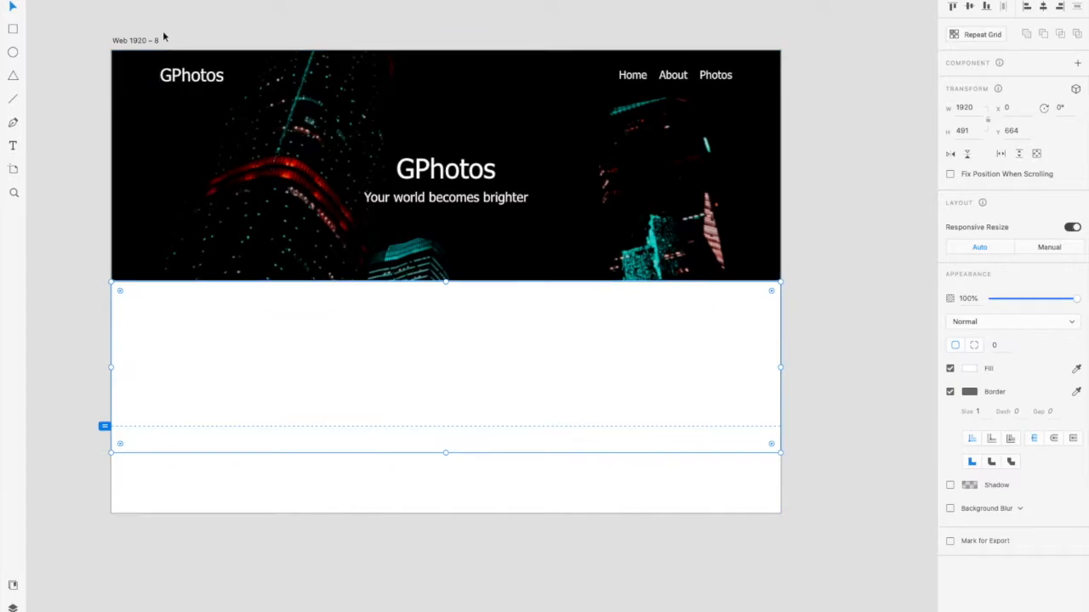
scroll(400, 269, down, 2)
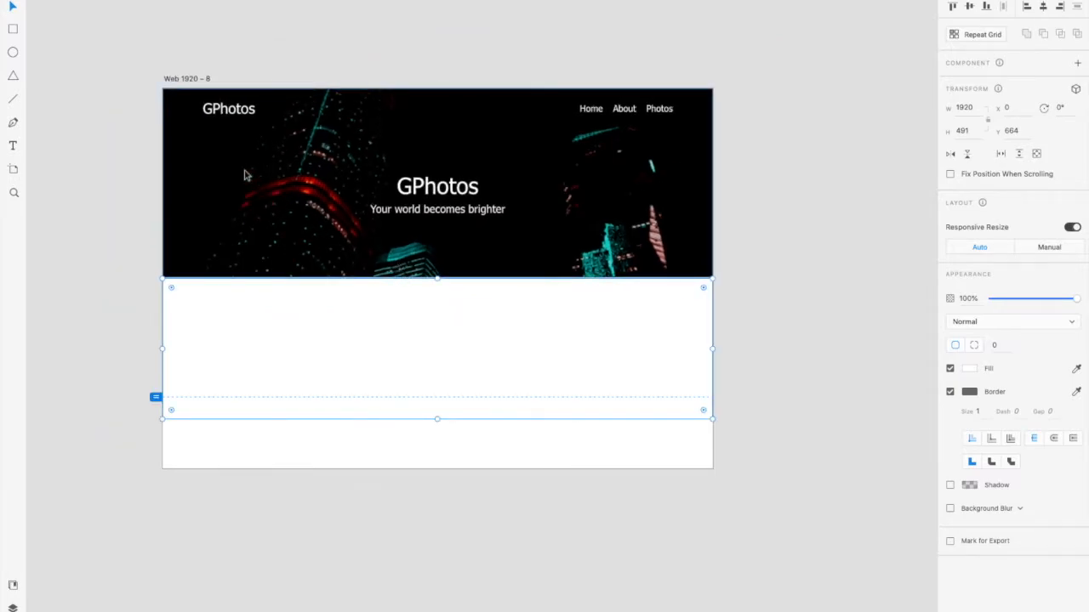
Shrink the white rectangle to about 1533 × 178 and place it over the photo's lower part at X 184, Y 457
drag(350, 351, 446, 320)
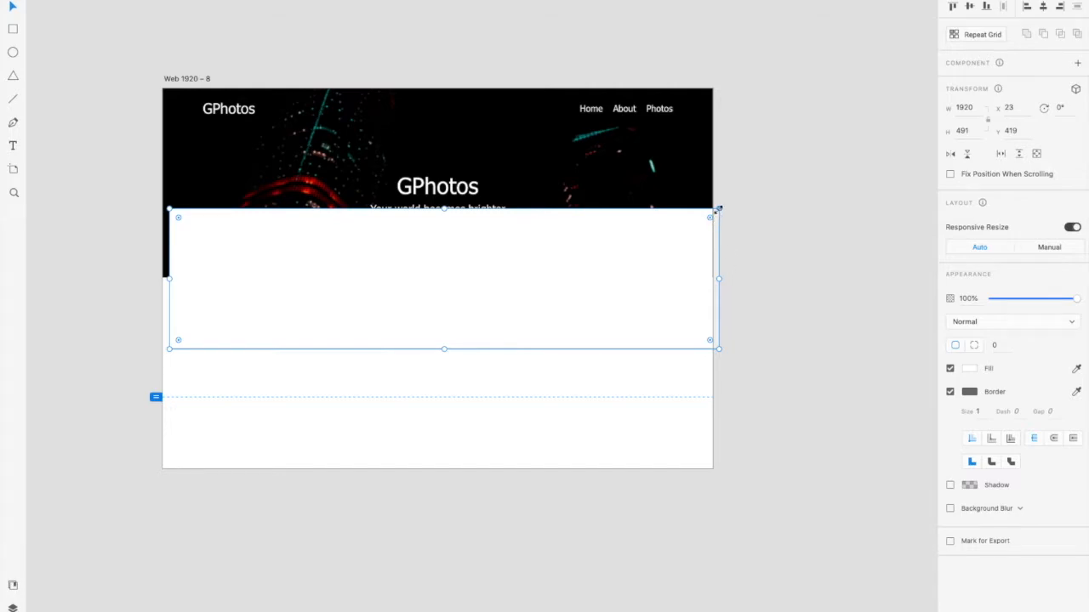
drag(719, 209, 624, 284)
drag(468, 294, 513, 245)
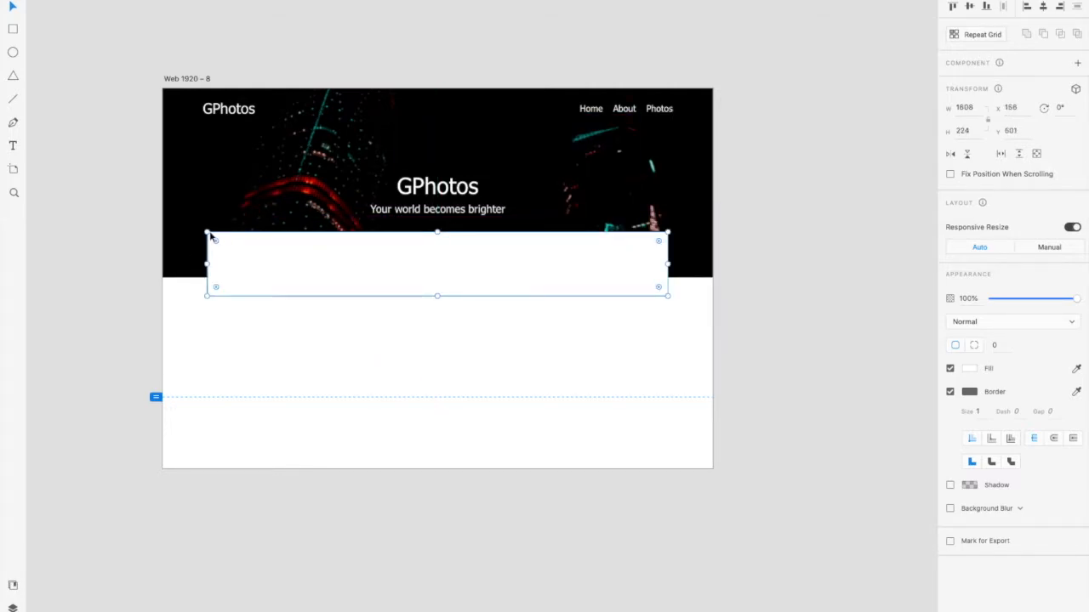
drag(209, 234, 230, 245)
scroll(415, 303, up, 2)
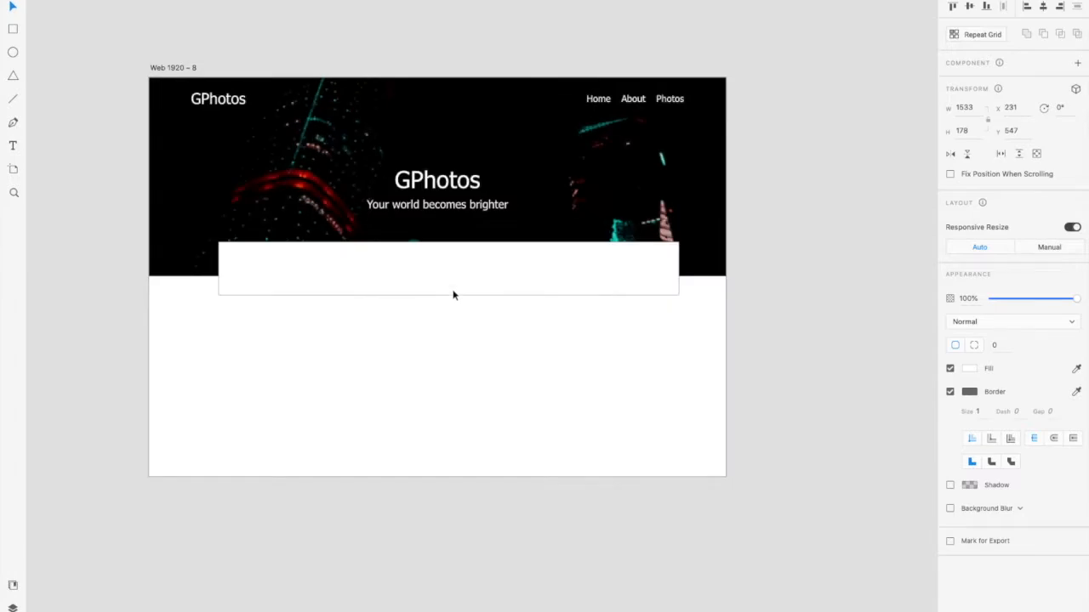
scroll(452, 281, up, 3)
drag(450, 264, 440, 244)
scroll(438, 241, down, 4)
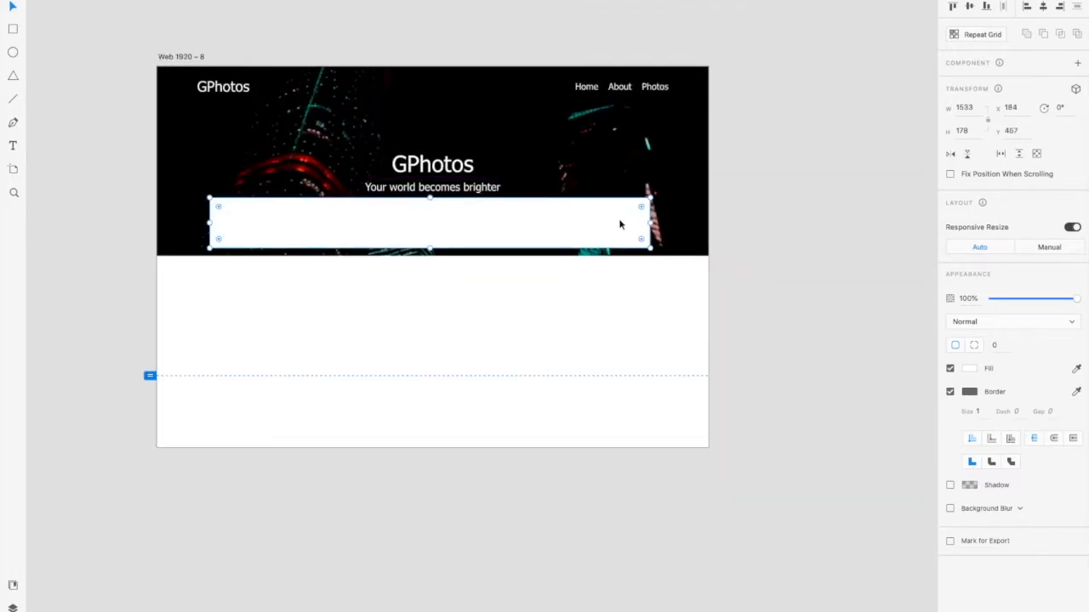
Reduce the white rectangle to a bar about 1118 × 91 beneath the tagline, and delete it
drag(651, 198, 618, 224)
drag(494, 238, 502, 224)
drag(614, 223, 538, 224)
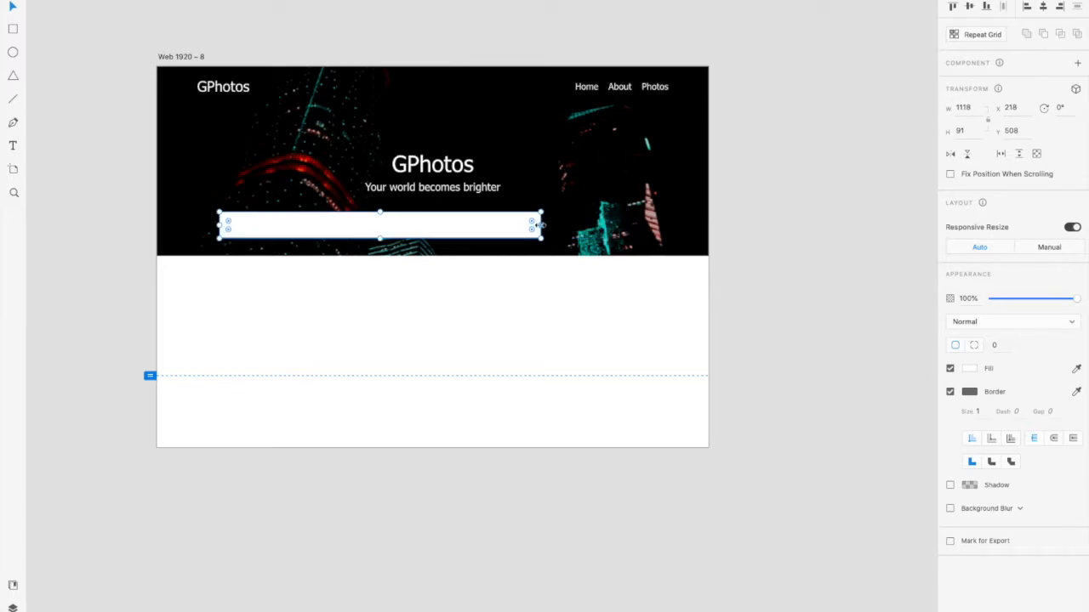
key(Delete)
Duplicate the photo's background blur overlay and reduce the copy to a bar about 1503 × 136 at X 231, Y 491
click(587, 181)
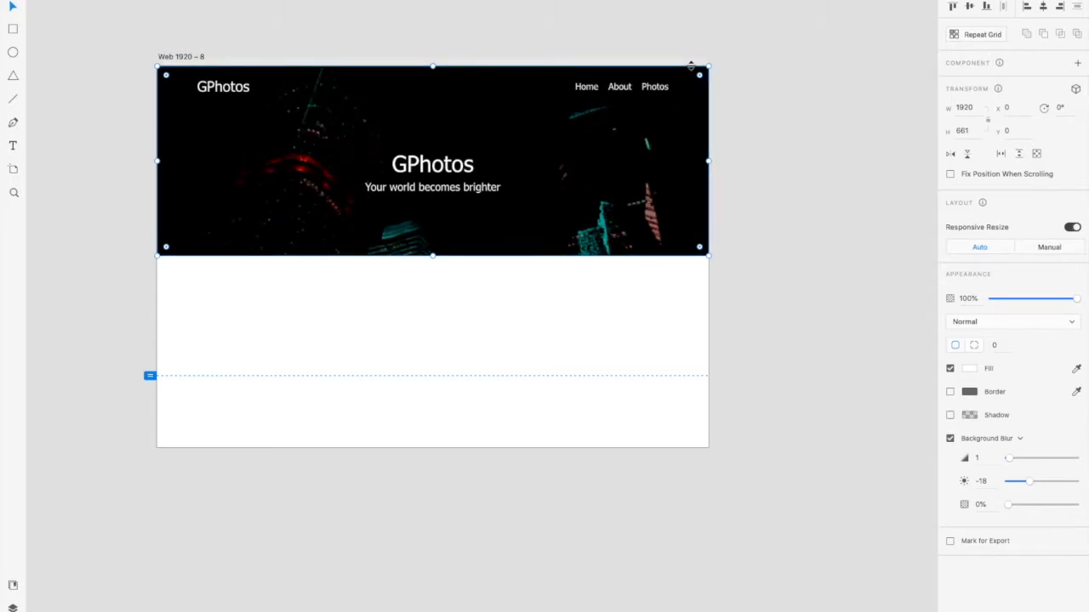
drag(707, 65, 656, 153)
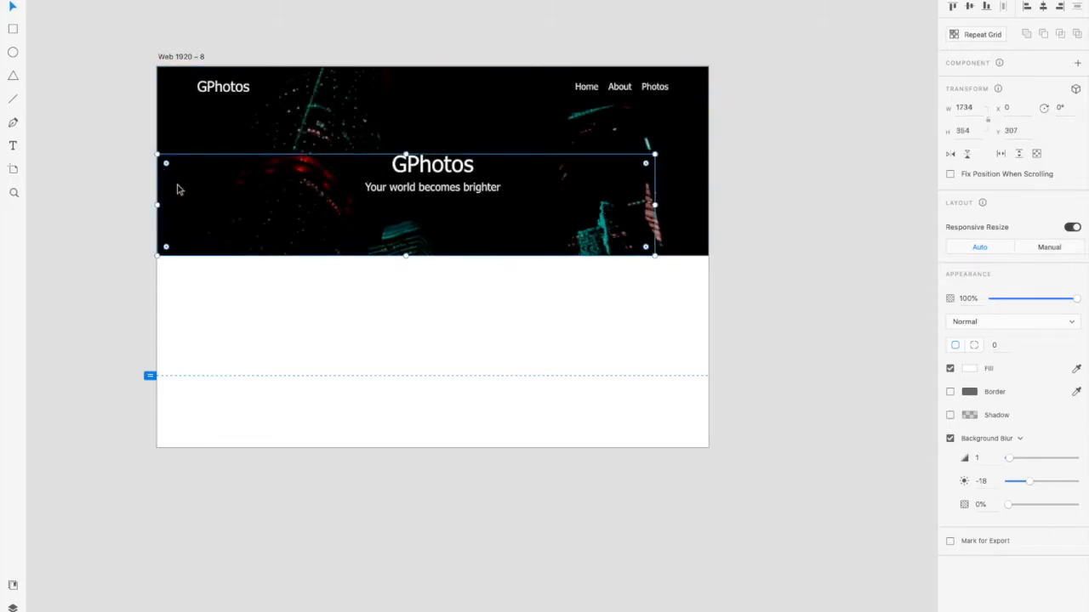
drag(156, 204, 223, 205)
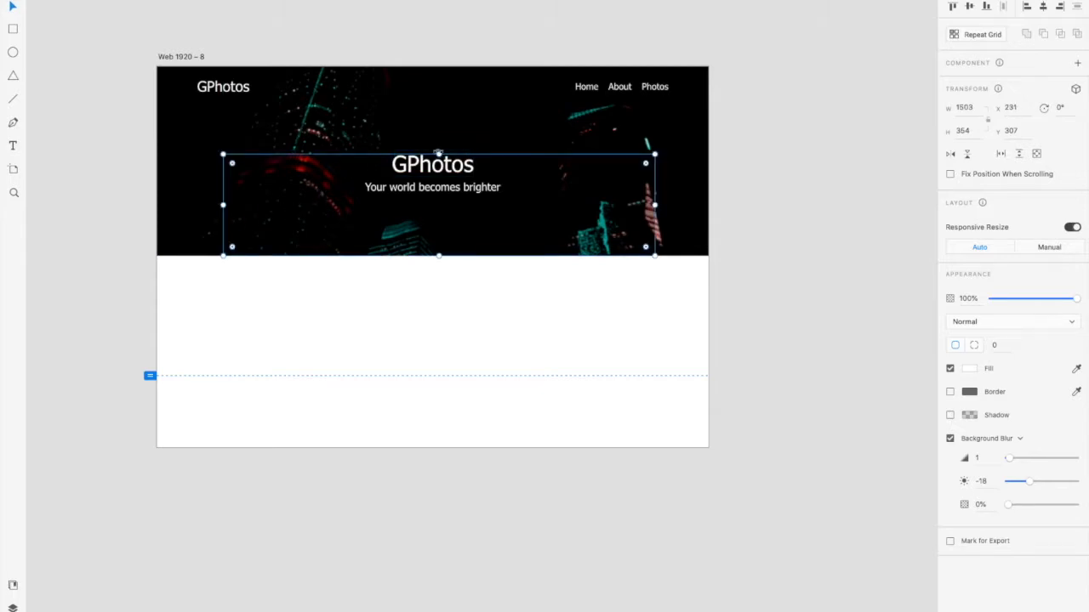
drag(439, 154, 439, 199)
drag(440, 255, 483, 219)
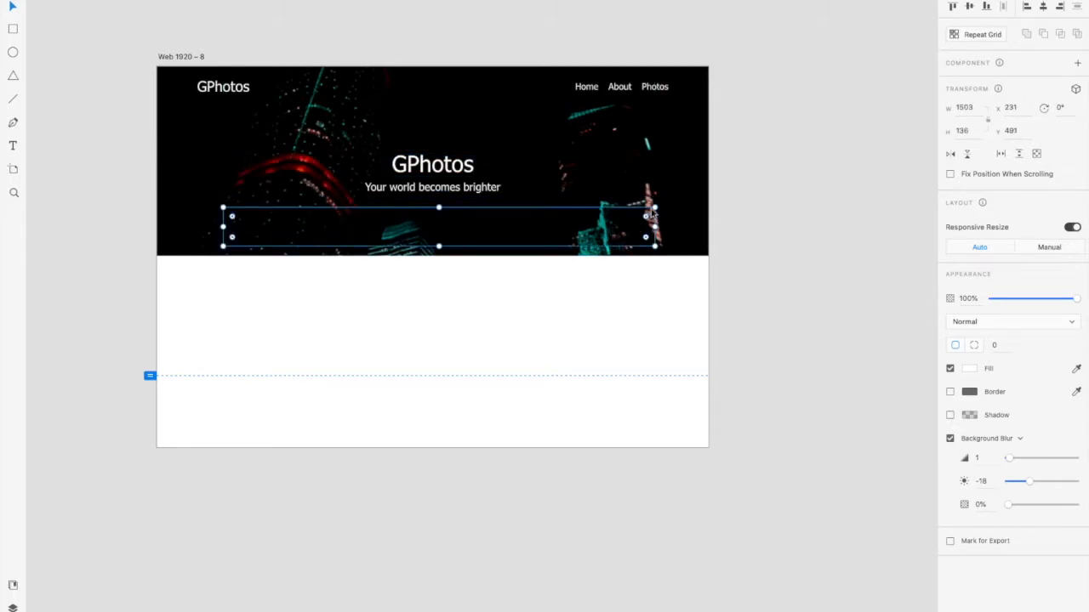
Round the ends of the blurred bar beneath the tagline to a corner radius of 68
drag(646, 217, 614, 231)
click(986, 459)
text(2)
key(Return)
click(969, 392)
click(992, 479)
Try a size 3 border on the rounded bar, and delete the bar
click(951, 392)
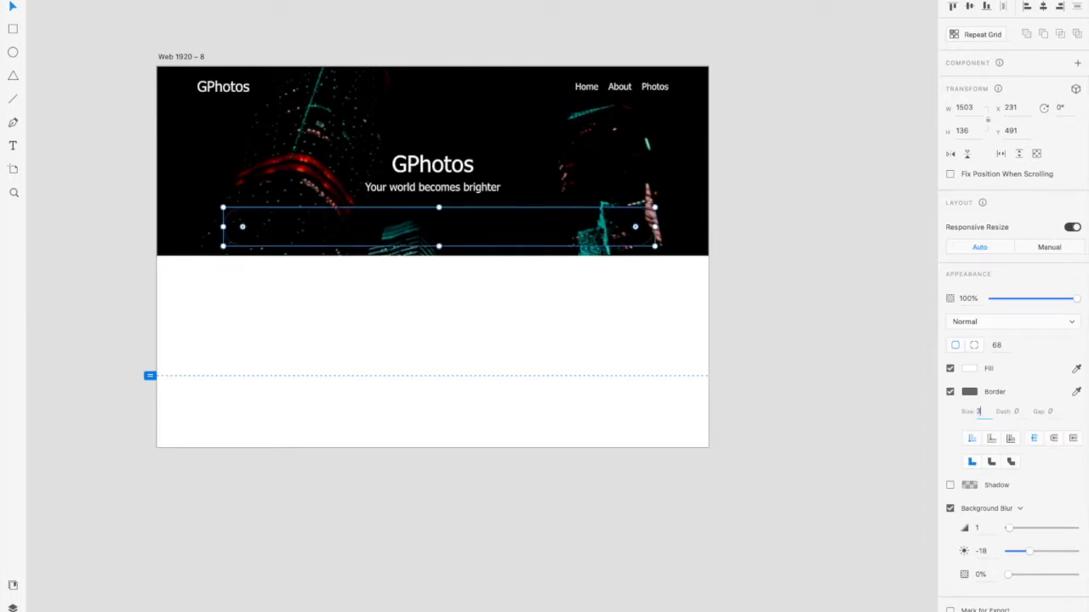
text(2)
text(3)
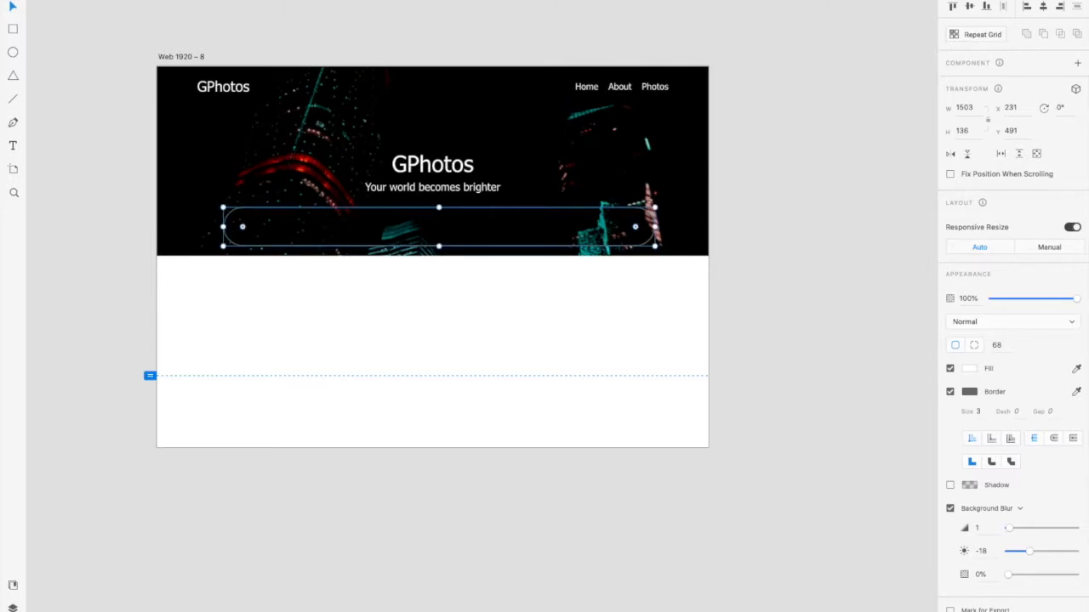
key(Delete)
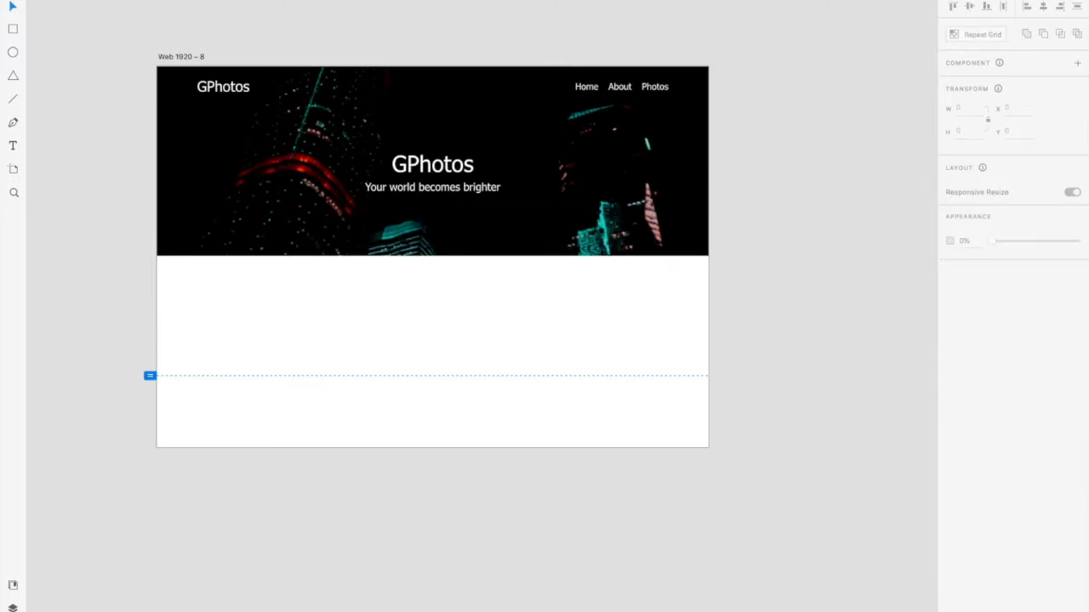
Restore the deleted rounded bar beneath the tagline and give it a white border of size 2
key(ctrl+z)
click(979, 411)
text(2)
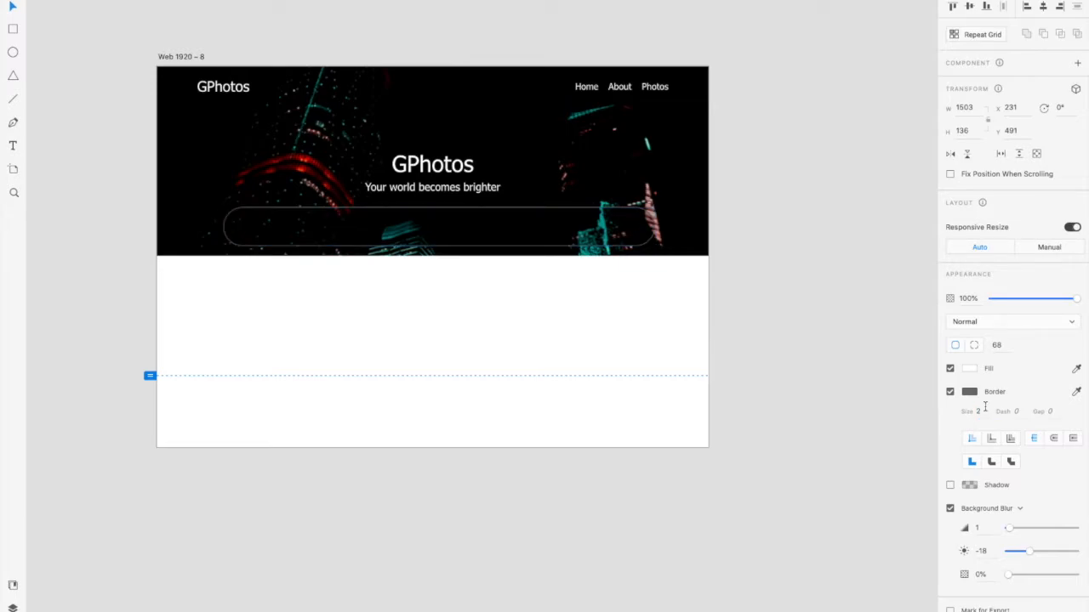
click(970, 391)
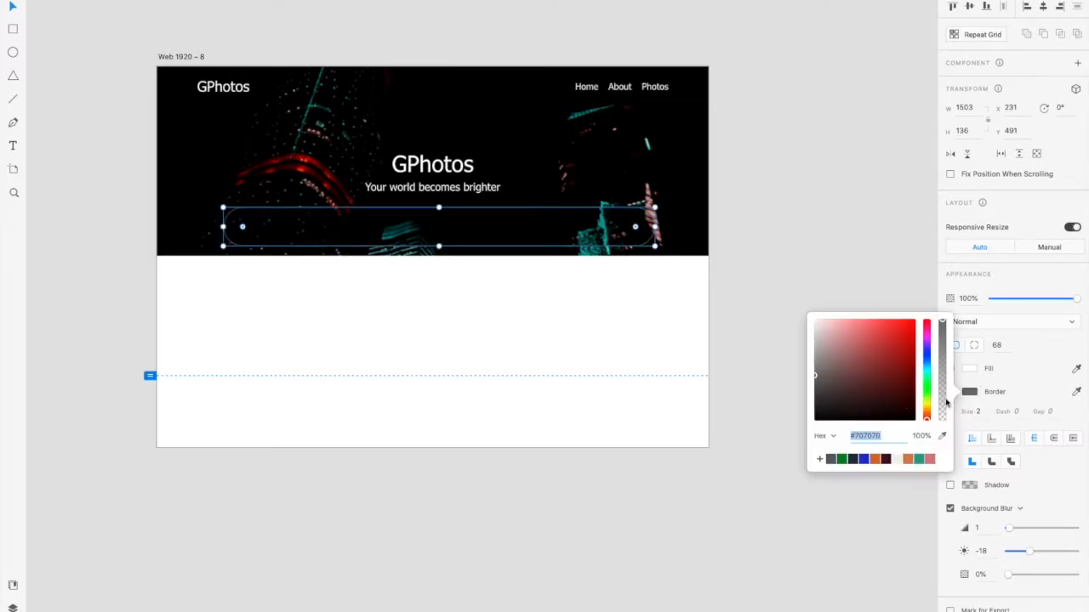
click(525, 218)
Shrink the rounded bar to about 1082 × 76 and place it beneath the tagline at about X 395, Y 500
drag(438, 207, 438, 226)
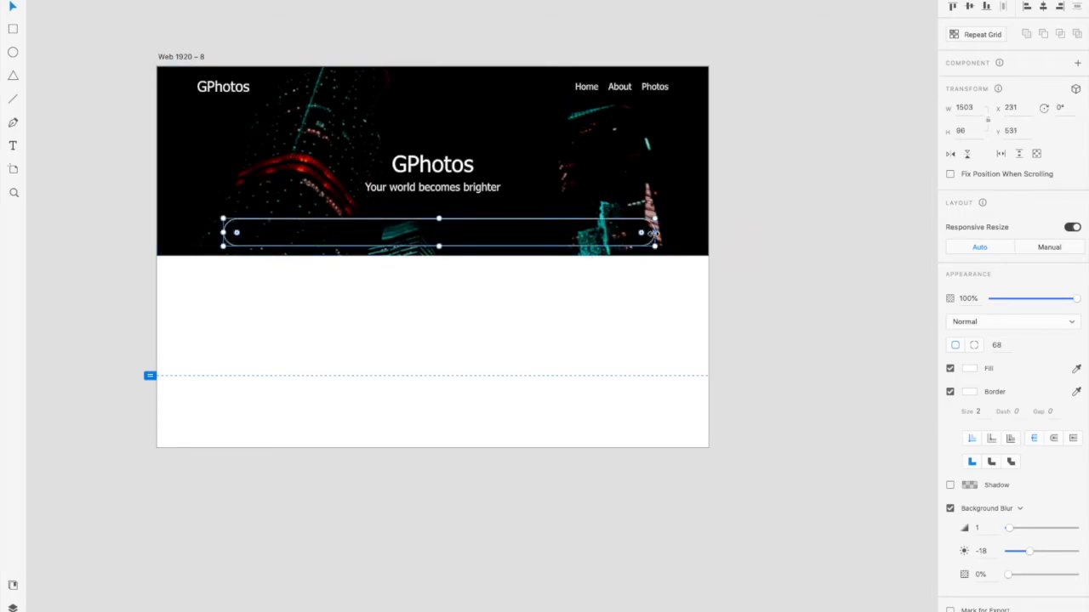
key(super+z)
drag(452, 229, 493, 230)
drag(561, 231, 562, 230)
scroll(455, 208, up, 3)
drag(440, 241, 410, 220)
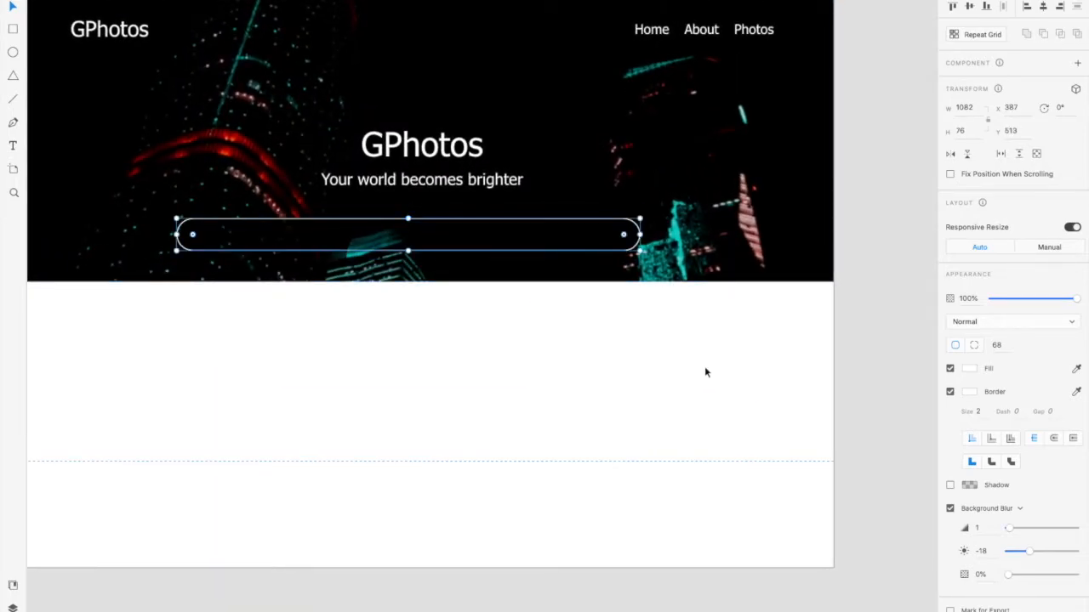
drag(473, 224, 475, 219)
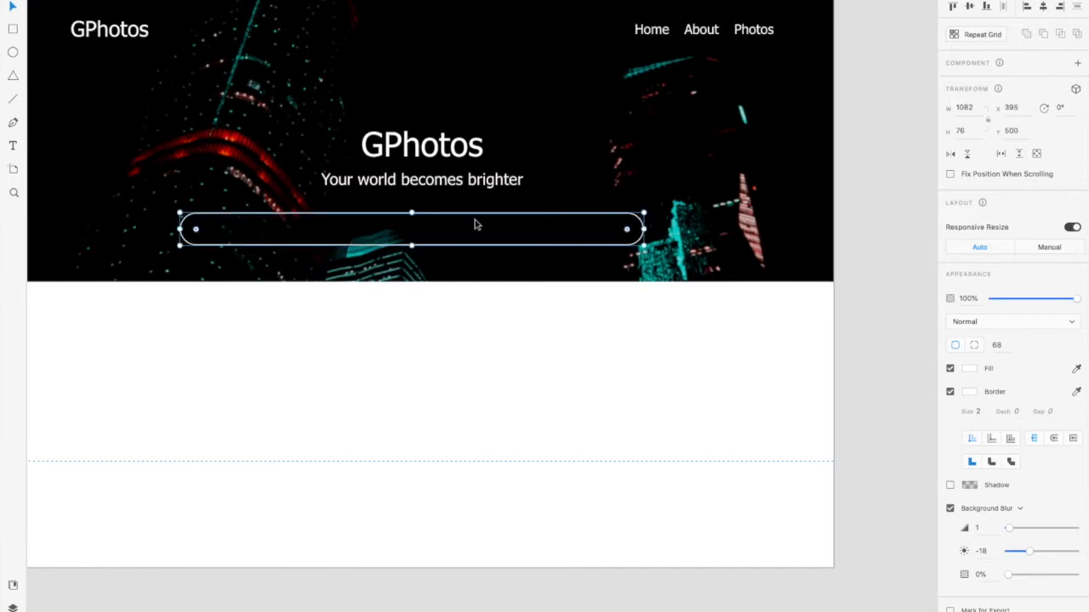
scroll(471, 261, down, 3)
click(517, 283)
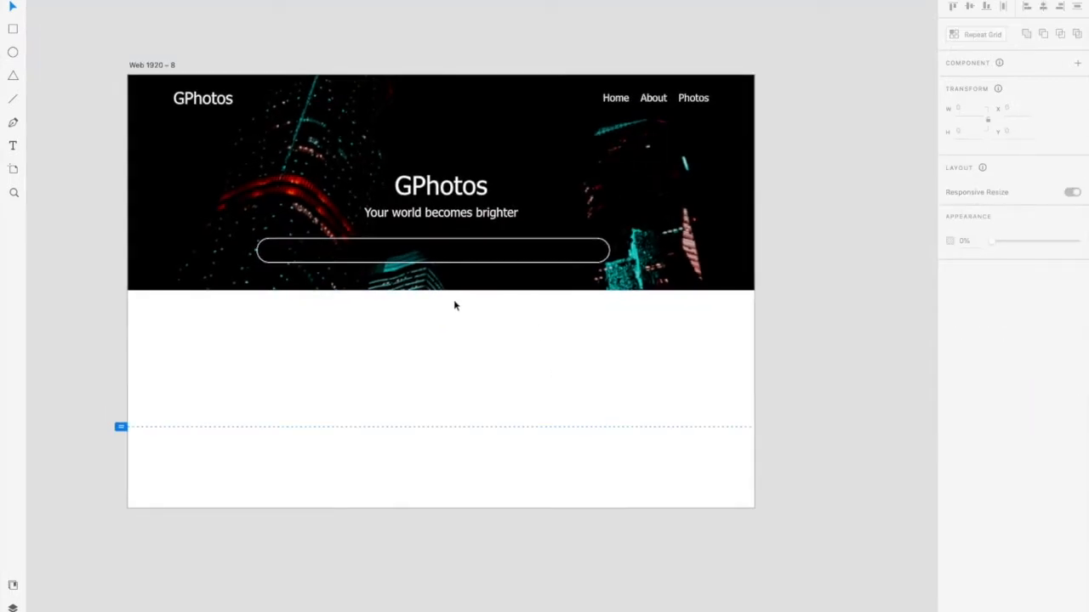
Adjust the rounded bar's background blur amount and brightness for a lighter frosted look, and centre the bar under the tagline
scroll(455, 304, up, 3)
scroll(455, 303, down, 2)
click(441, 245)
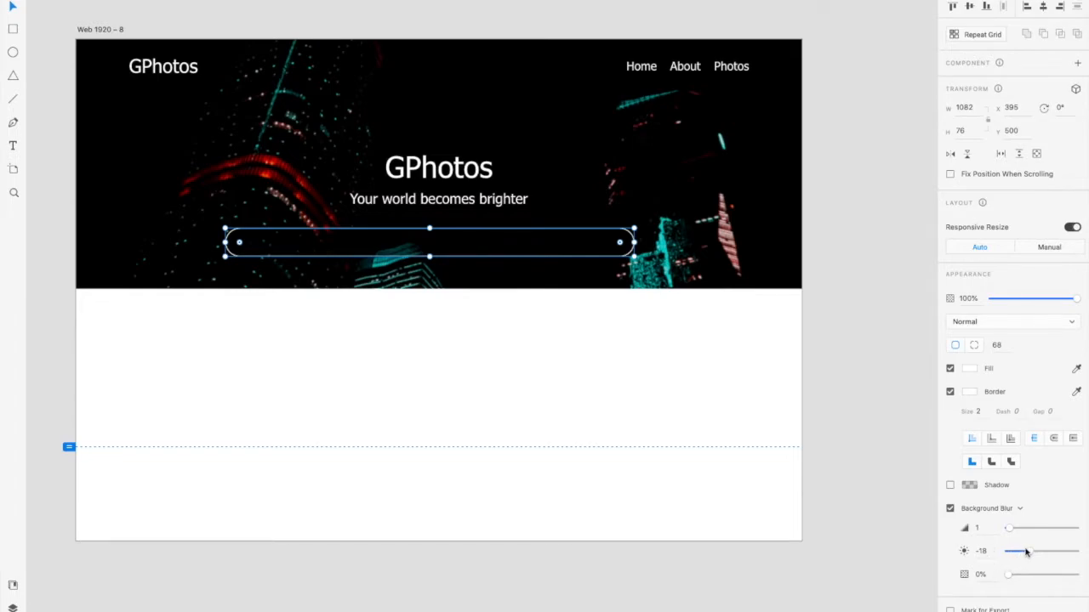
drag(1027, 552, 1030, 526)
key(Tab)
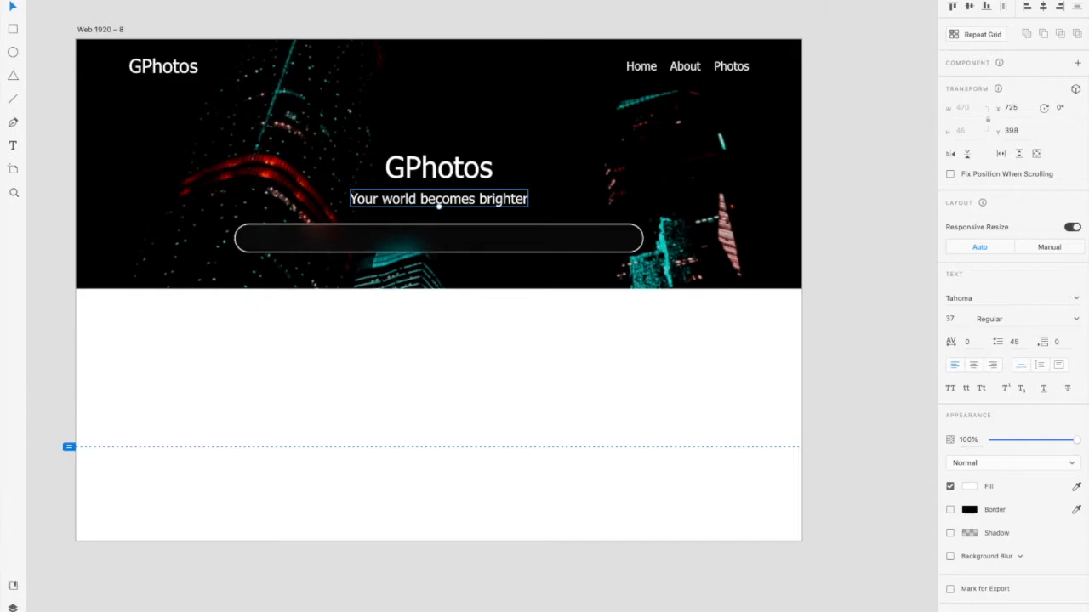
Look up "searc" in the Icons 4 Design plugin and insert the Awesome set's search icon
click(13, 611)
click(62, 73)
text(serach)
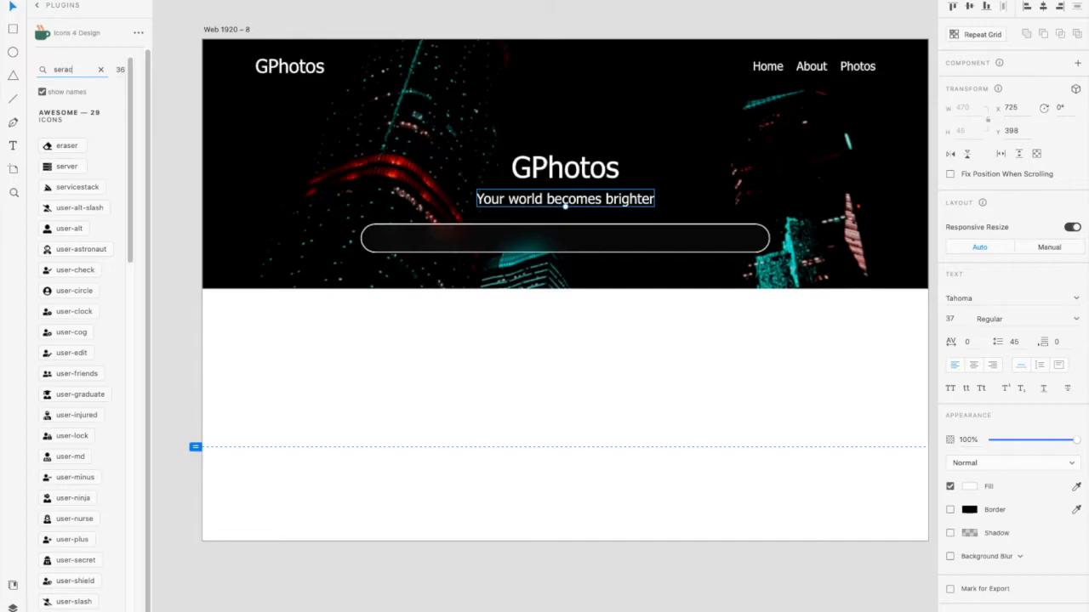
key(BackSpace)
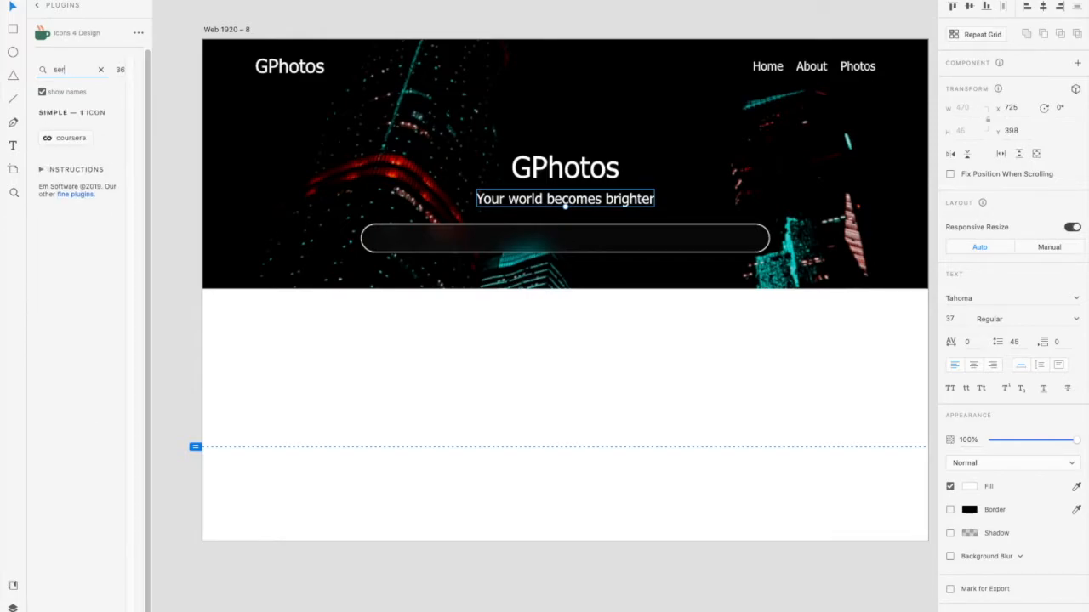
key(BackSpace)
text(arc)
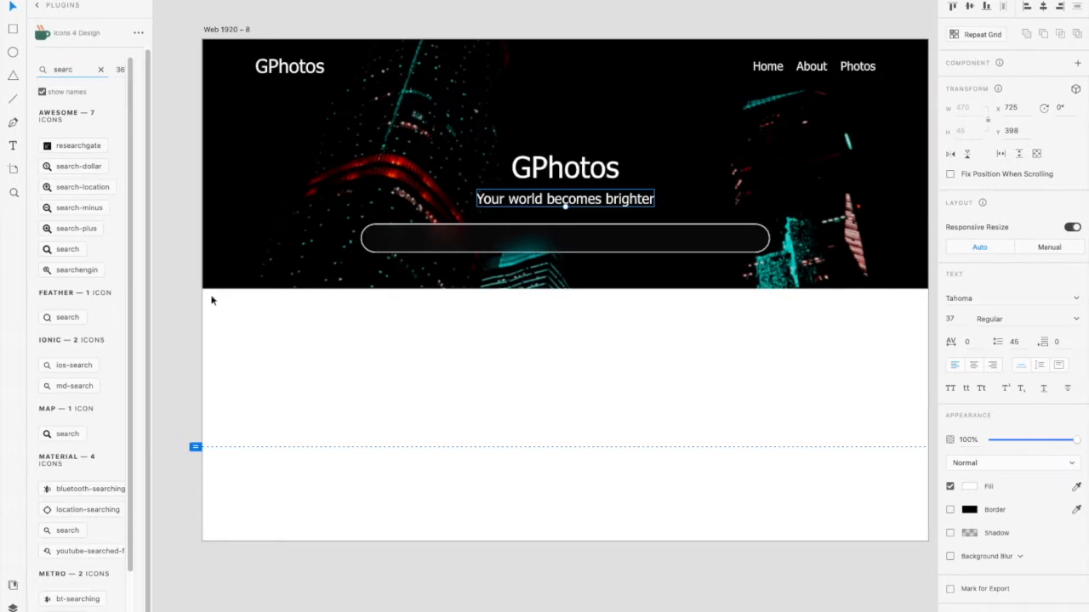
click(61, 251)
Place the search icon inside the left end of the rounded bar at X 474, Y 509, and fill it with #FFFFFF
drag(209, 47, 397, 247)
click(969, 345)
text(ffffff)
key(Return)
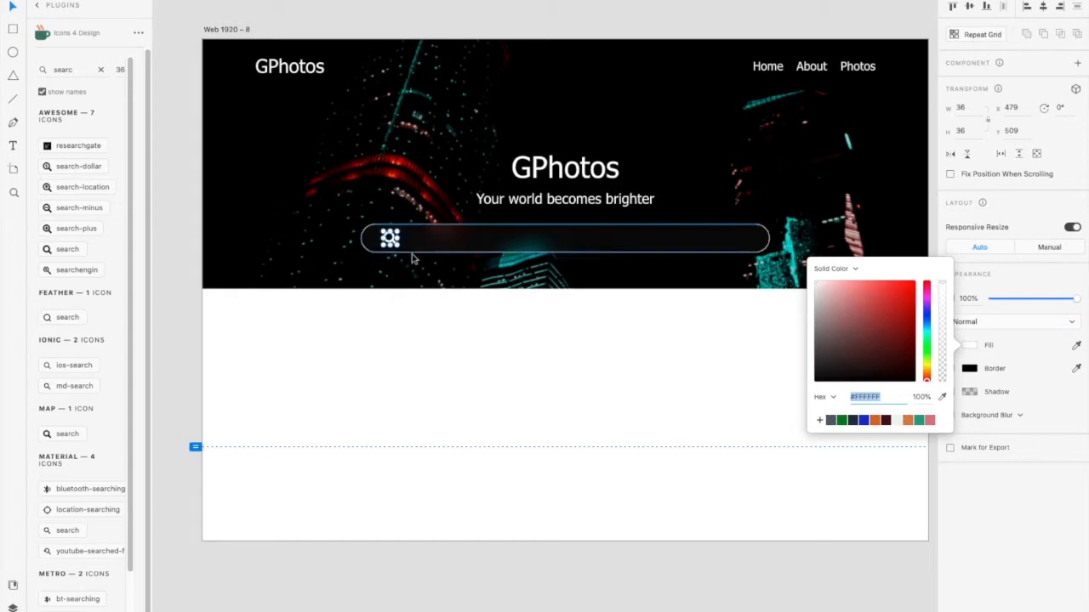
click(438, 303)
scroll(432, 295, up, 3)
click(367, 211)
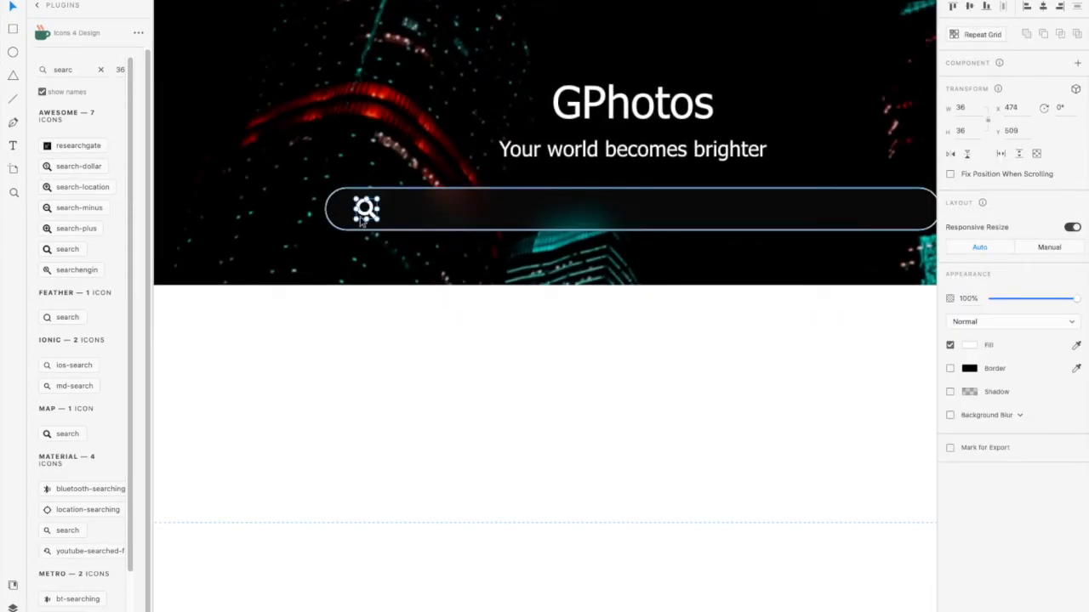
Duplicate the tagline into the search bar at font size 29 and change the copy's text to "Cars, Buildings, Faces"
click(601, 153)
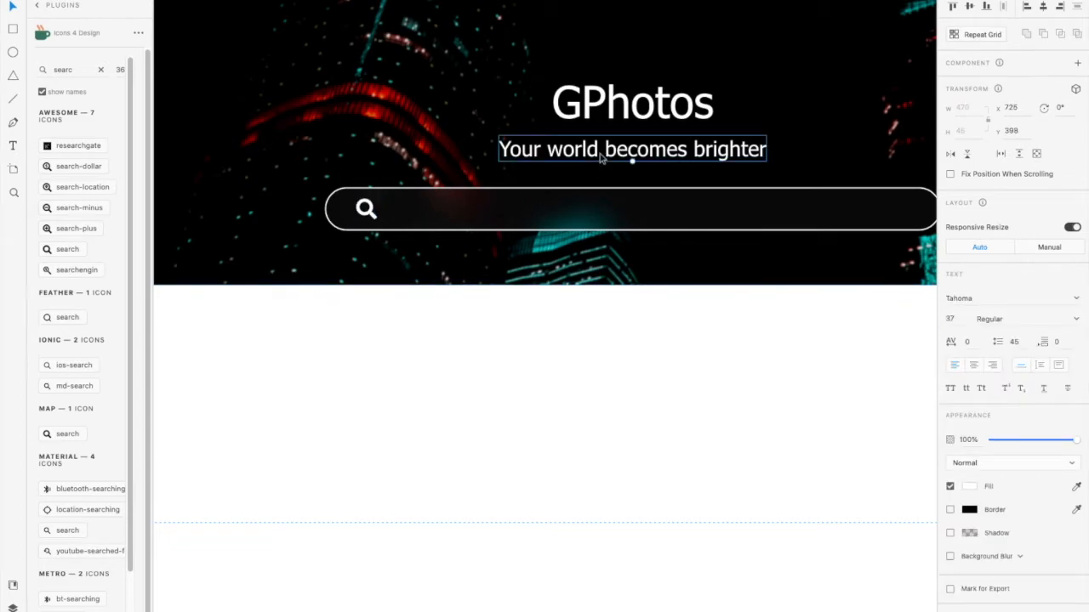
drag(600, 156, 540, 214)
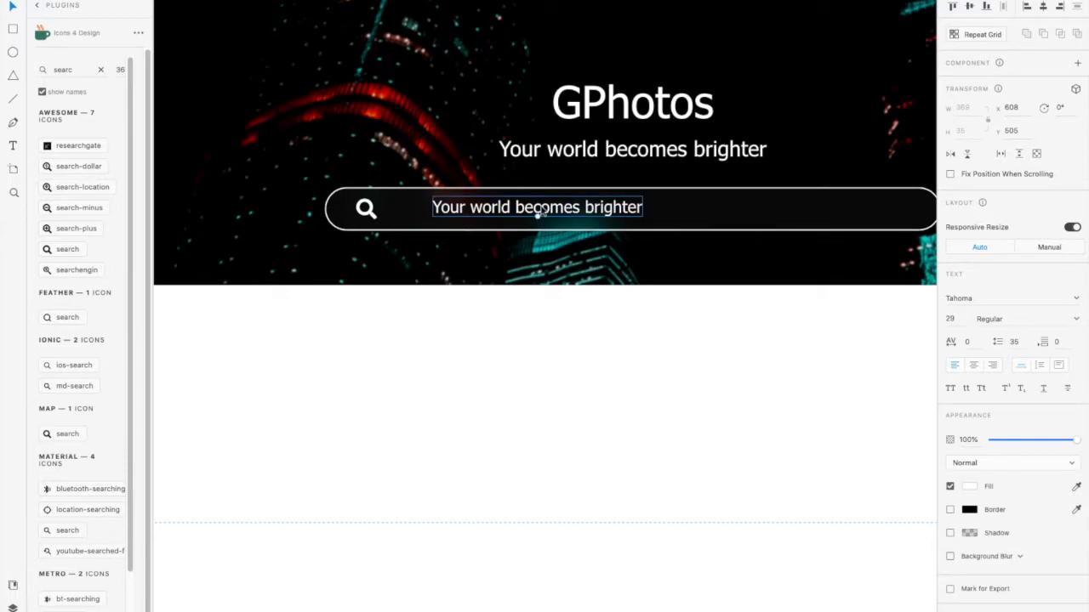
double_click(541, 207)
text(S)
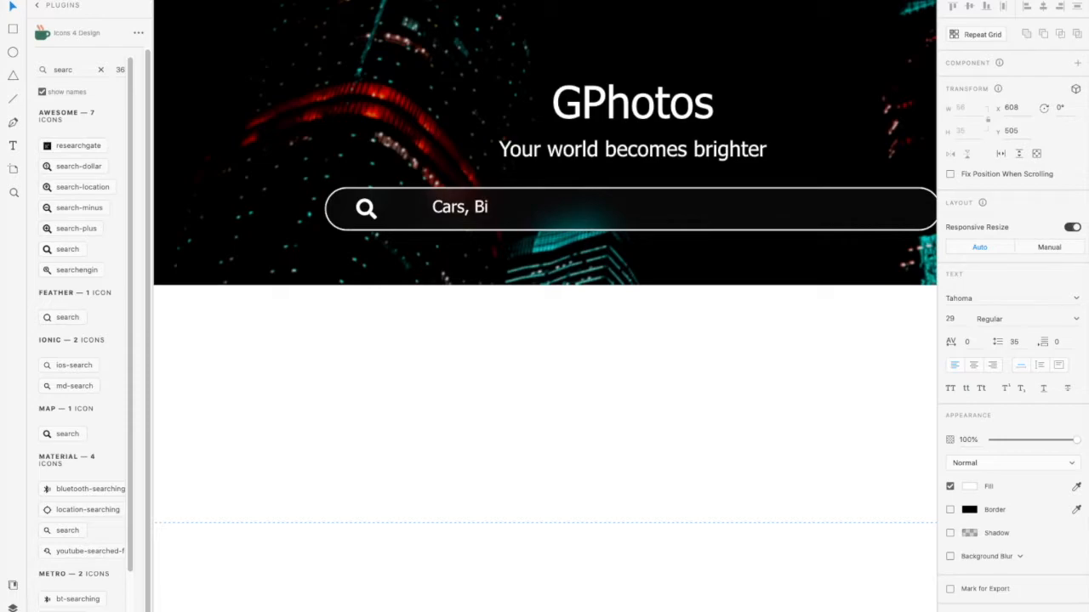
key(BackSpace)
text(ilin)
text(gs, ca)
text(dings, f)
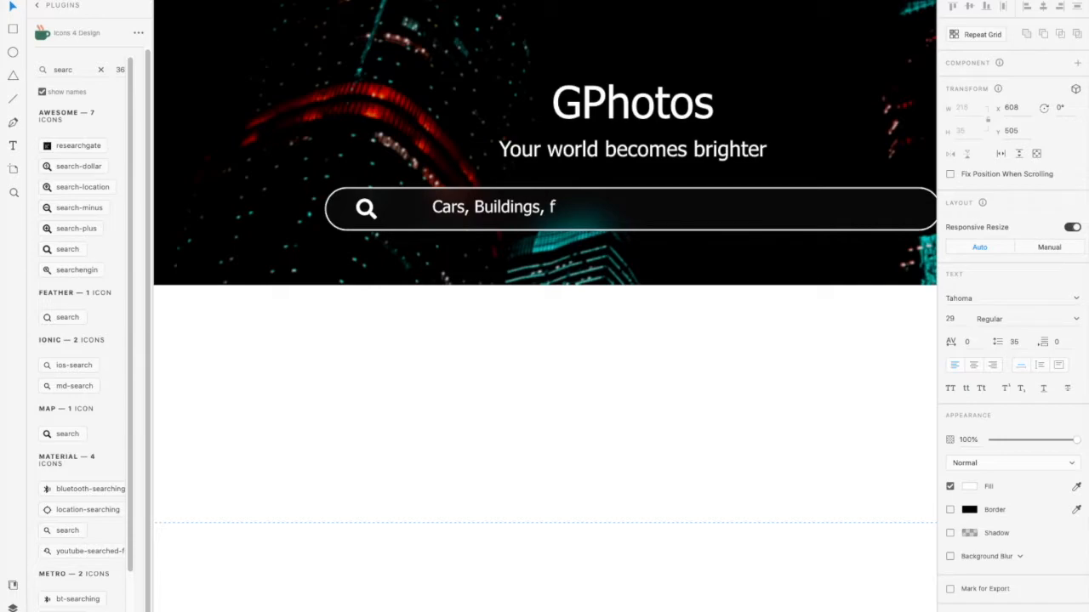
text( Faces)
key(Escape)
Set the placeholder text to 63% opacity and font size 22, and align it beside the search icon at X 548, Y 512
drag(516, 213, 481, 212)
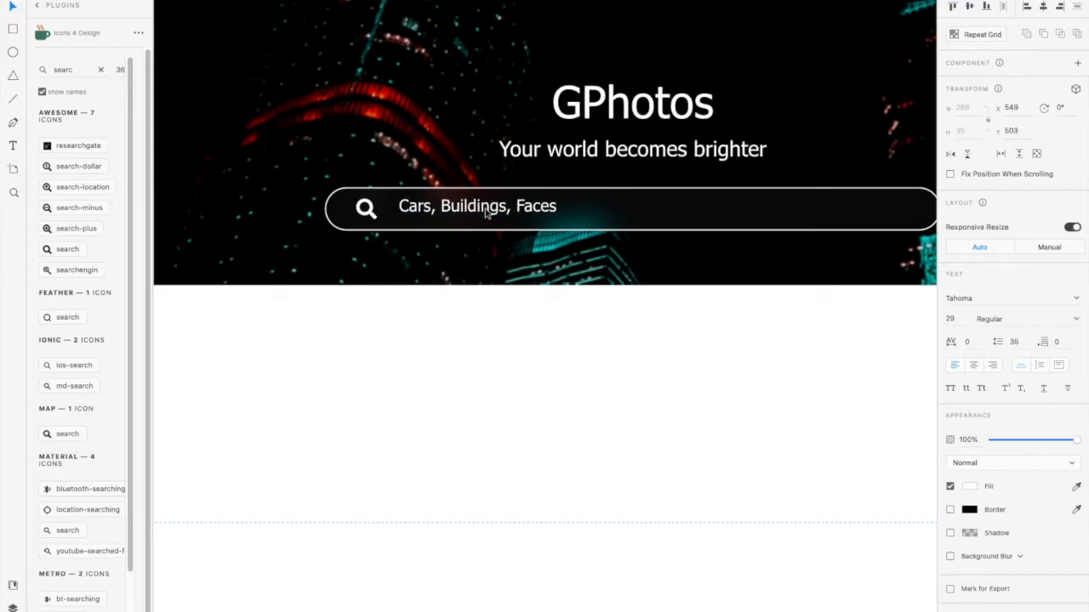
drag(1077, 441, 1048, 449)
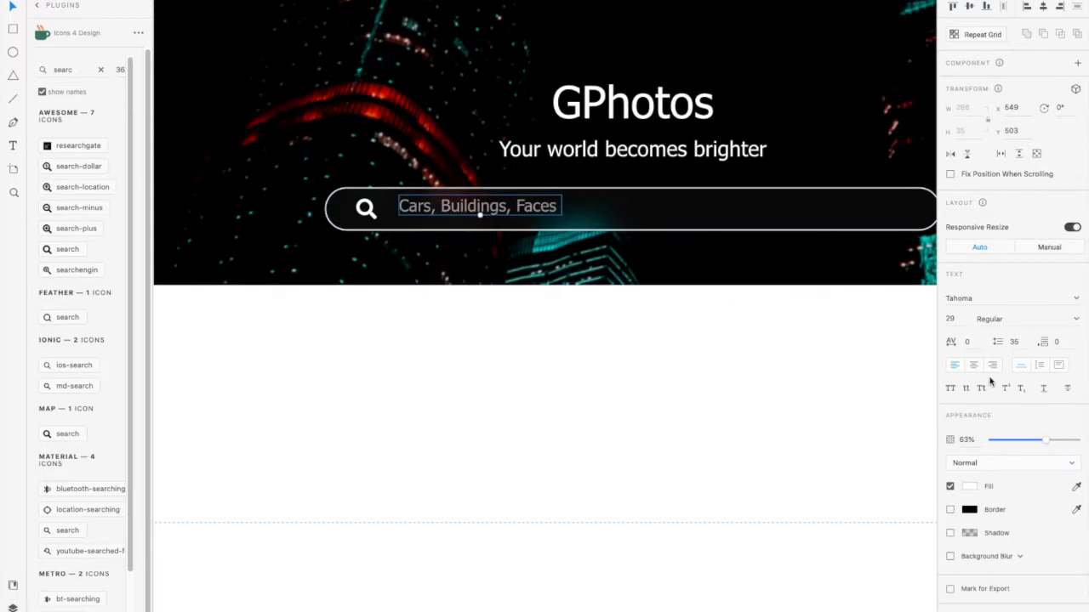
click(1077, 320)
click(581, 401)
click(482, 216)
mouse_move(481, 218)
mouse_down()
mouse_move(452, 219)
mouse_move(465, 218)
mouse_up()
click(464, 348)
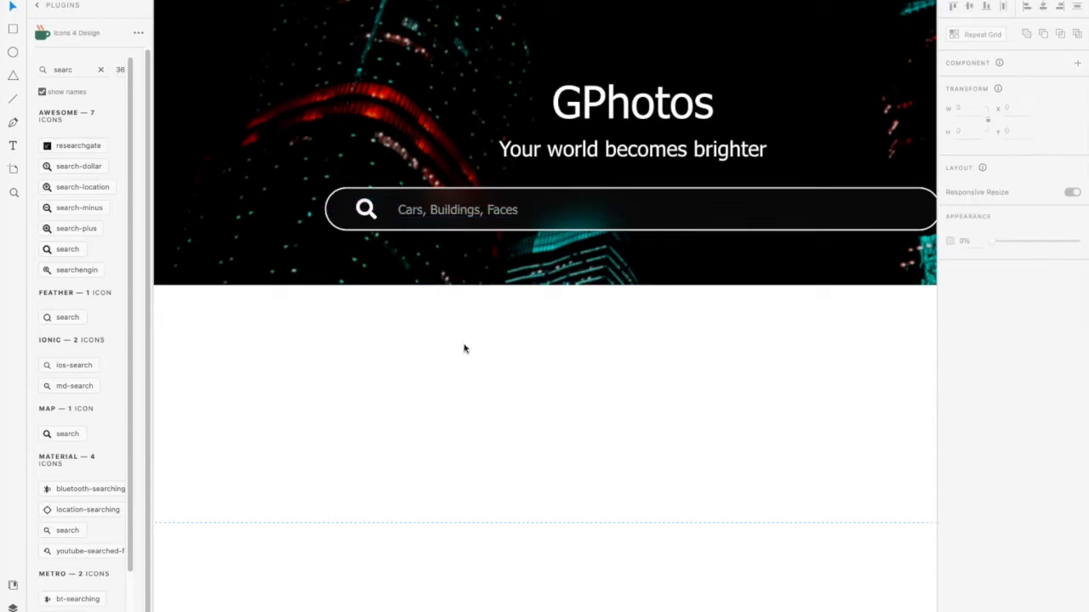
click(455, 221)
double_click(454, 219)
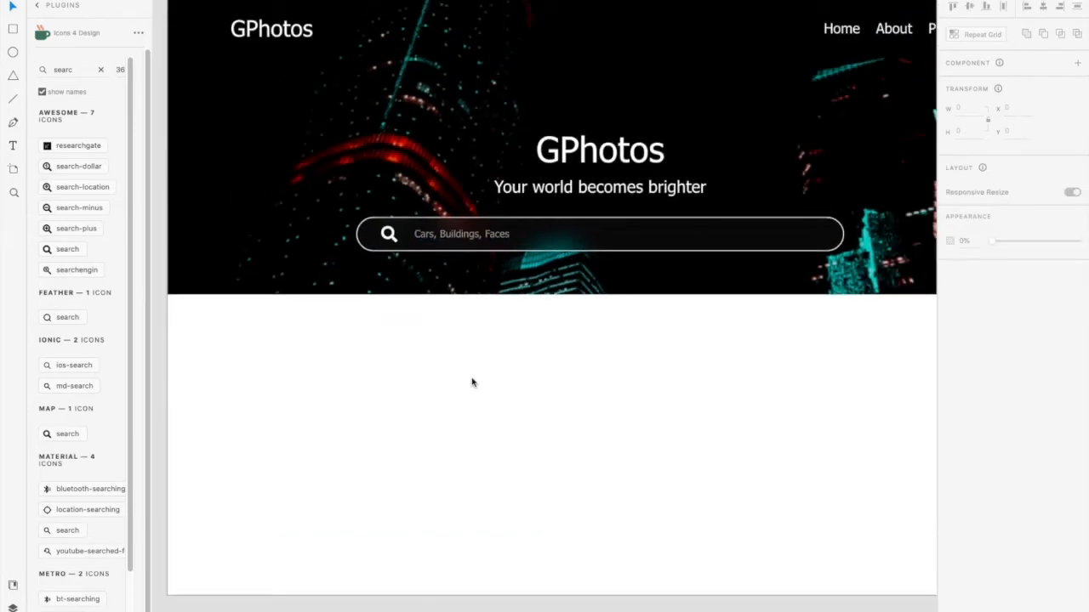
Try the search icon at the bar's right end, with the placeholder text beside it and in the bar's centre
scroll(472, 383, down, 2)
scroll(472, 382, right, 3)
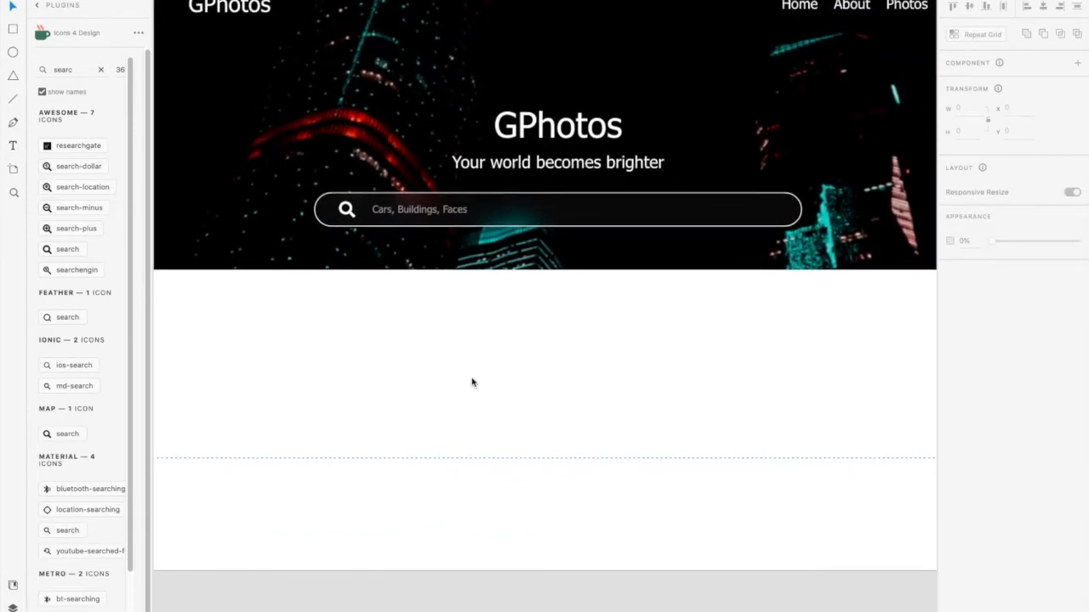
drag(350, 213, 780, 214)
double_click(423, 212)
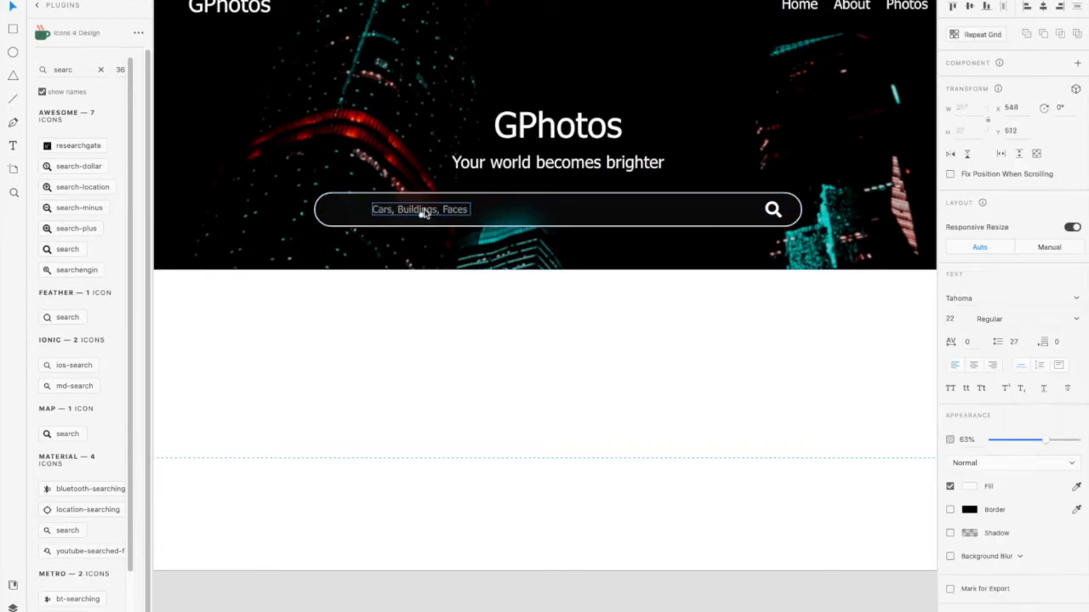
key(Escape)
drag(449, 212, 725, 207)
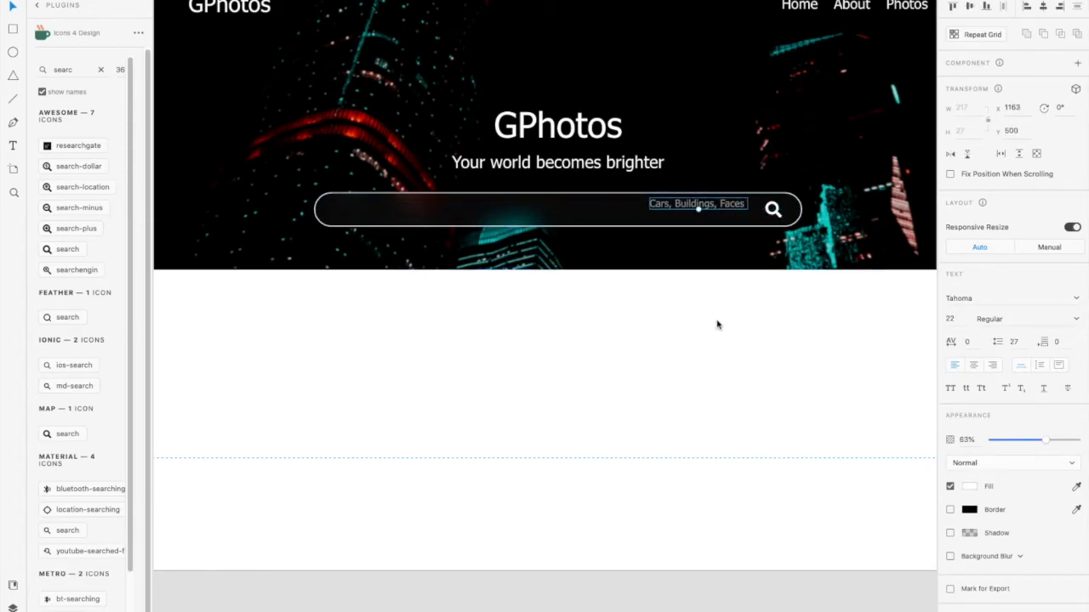
drag(714, 213, 715, 217)
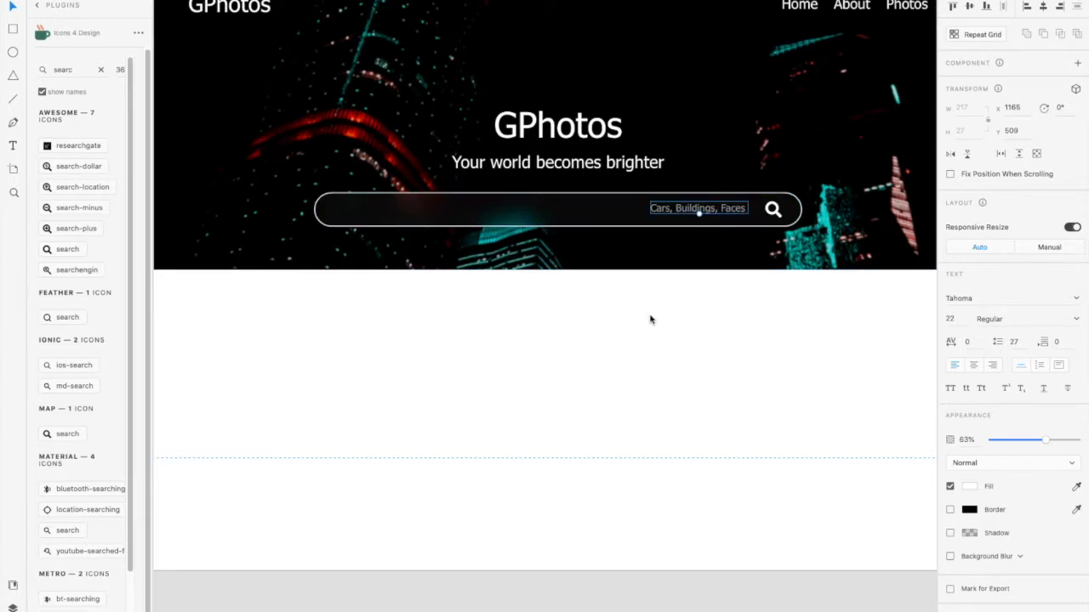
click(621, 342)
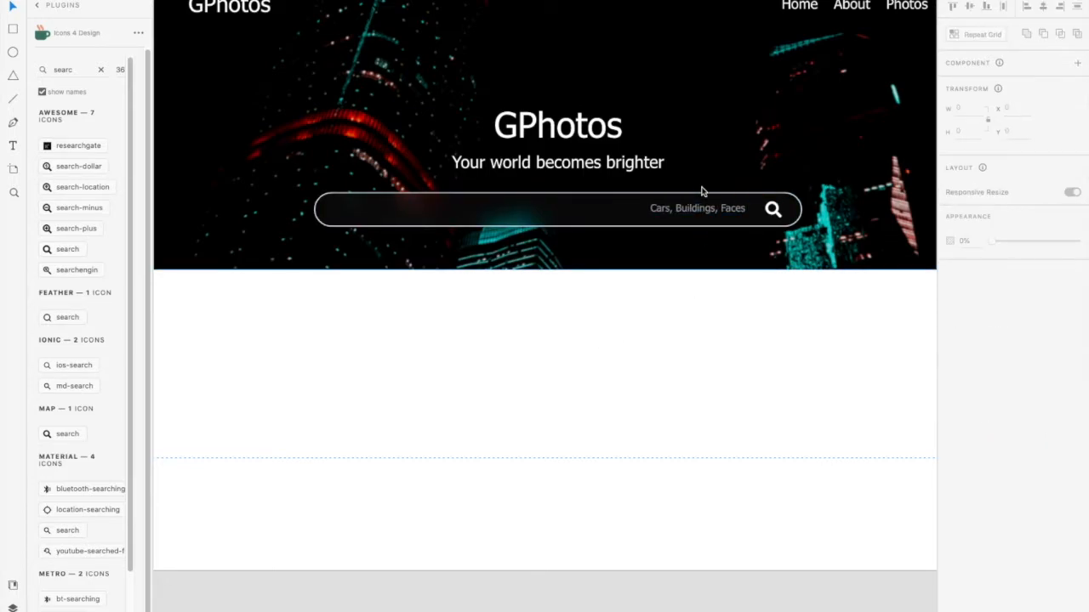
drag(693, 214, 545, 225)
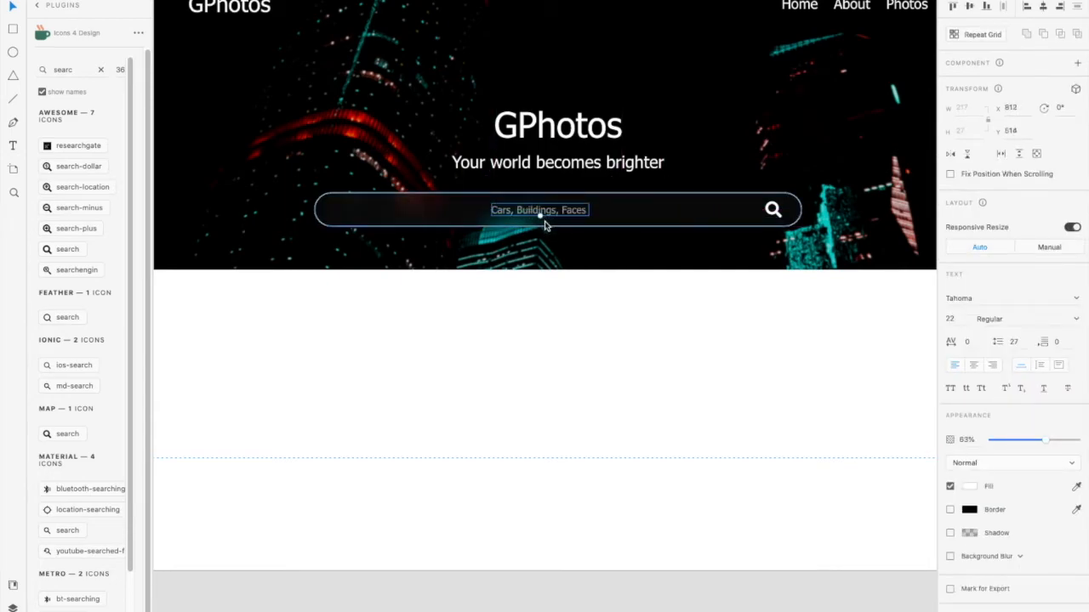
Undo the repositioning of the placeholder text and the search icon within the search bar
key(ctrl+z)
key(ctrl+z)
key(ctrl+z)
key(ctrl+z)
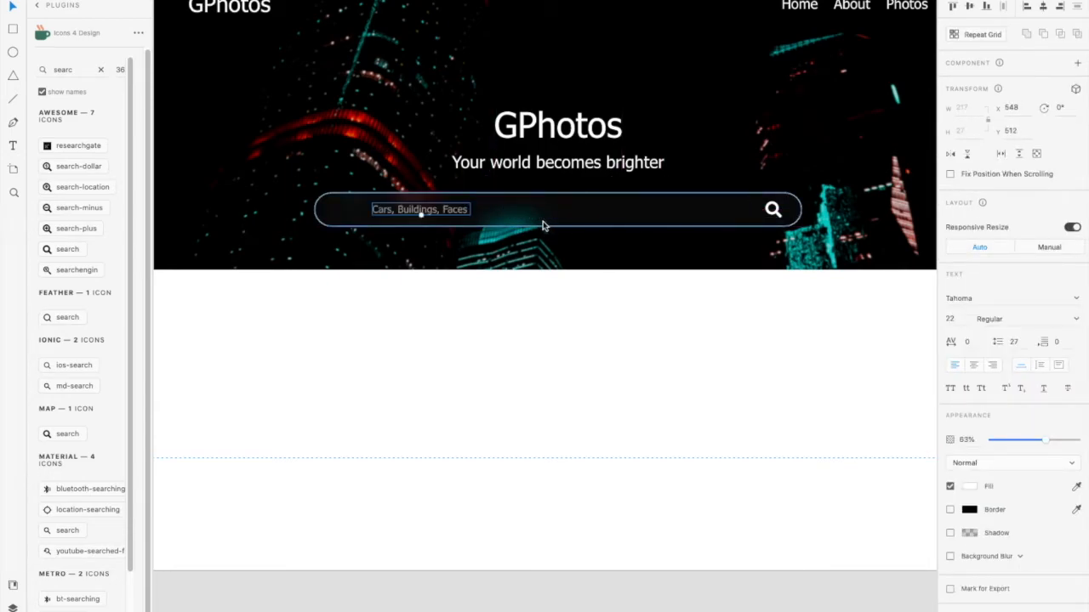
key(ctrl+z)
click(502, 348)
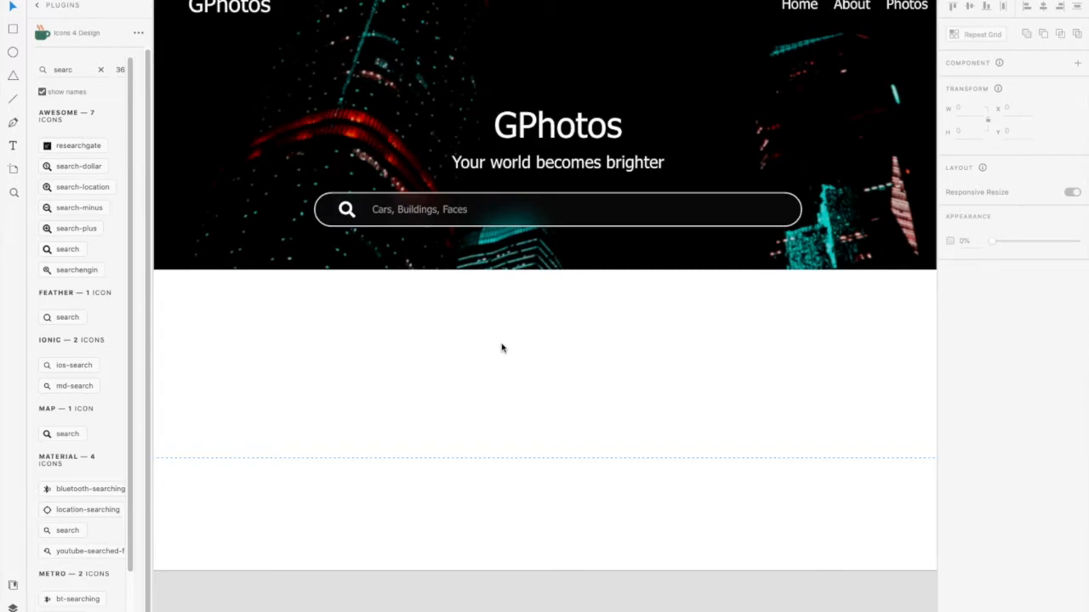
Draw a white rectangle of 1920 × 664 at X 0, Y 664, filling the space below the header, and remove its border
scroll(502, 348, down, 3)
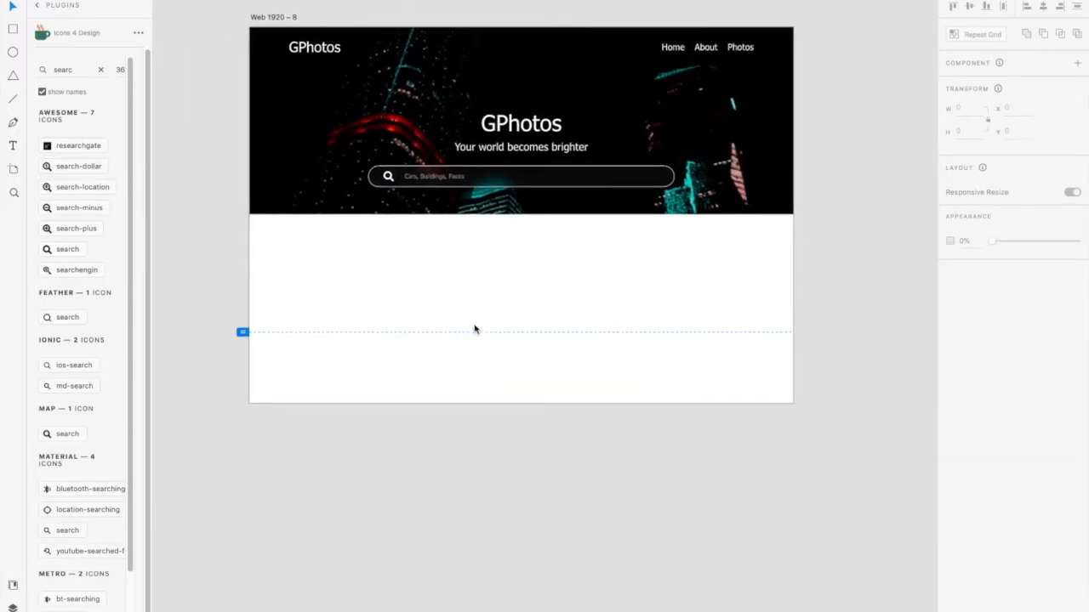
scroll(481, 340, right, 1)
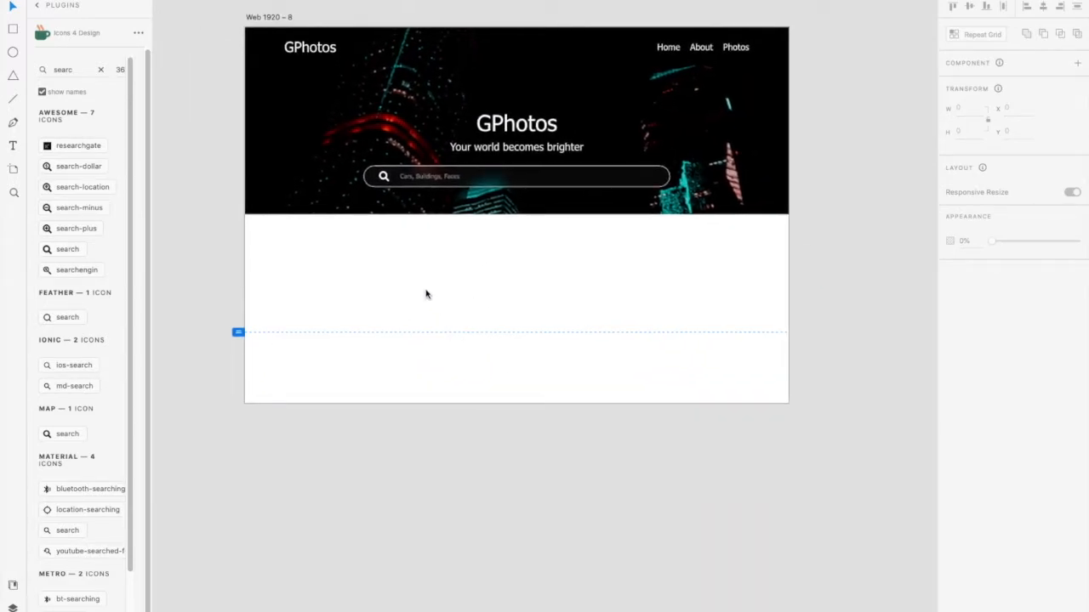
key(r)
drag(292, 227, 522, 332)
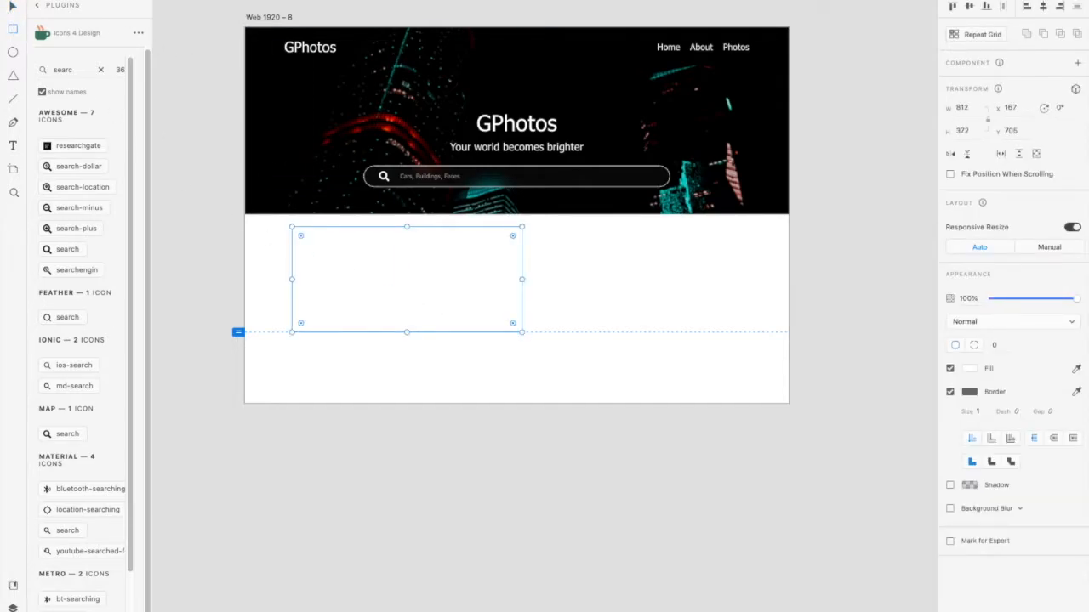
key(v)
drag(388, 275, 353, 263)
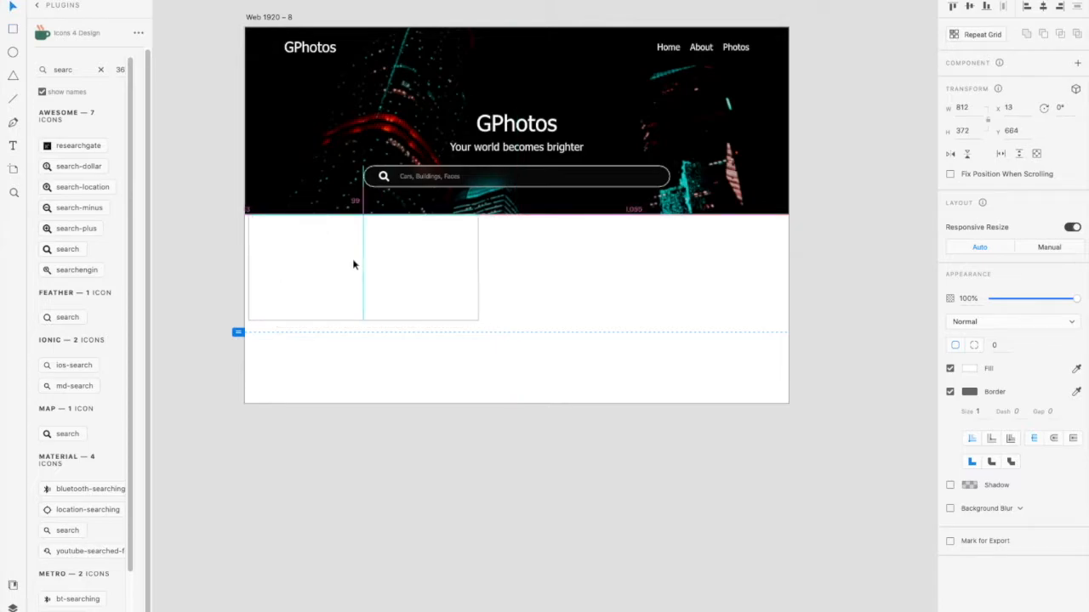
drag(476, 322, 788, 405)
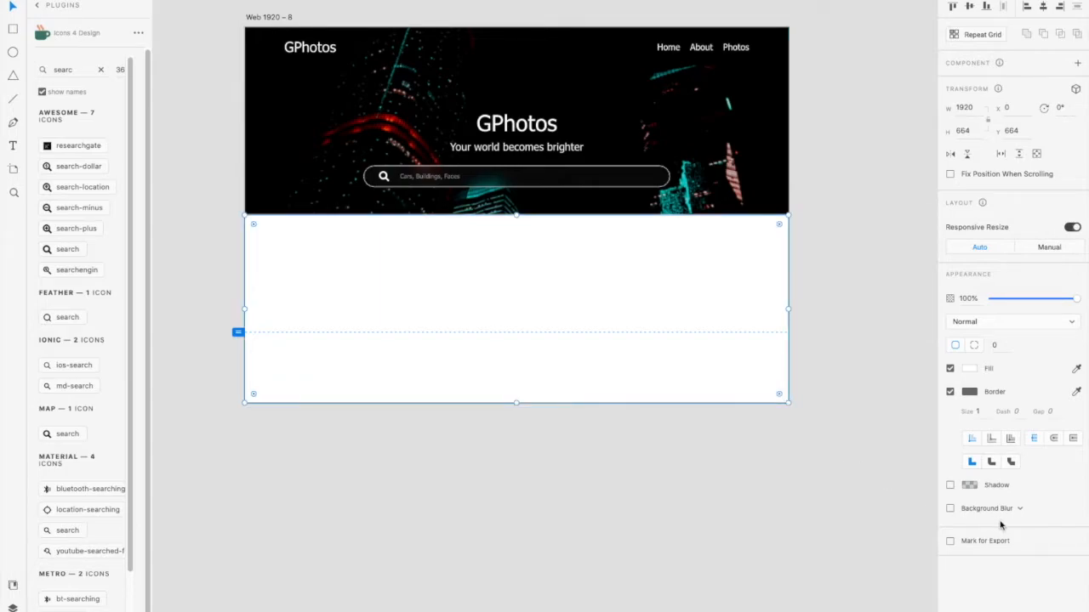
click(950, 393)
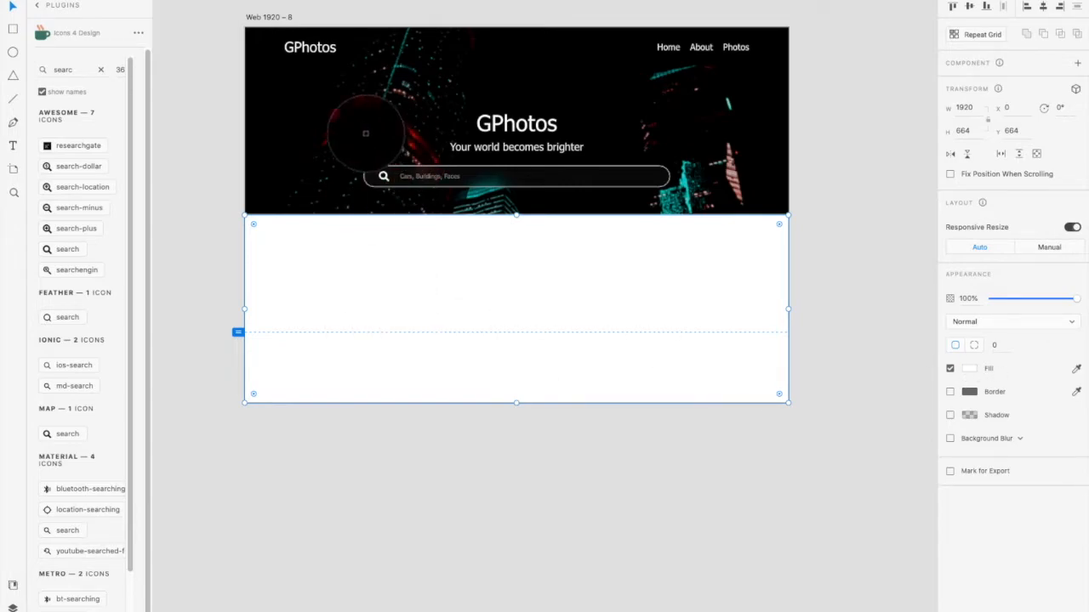
Fill the content rectangle with black sampled from the header and move it up to Y 648, flush with the header image
click(306, 106)
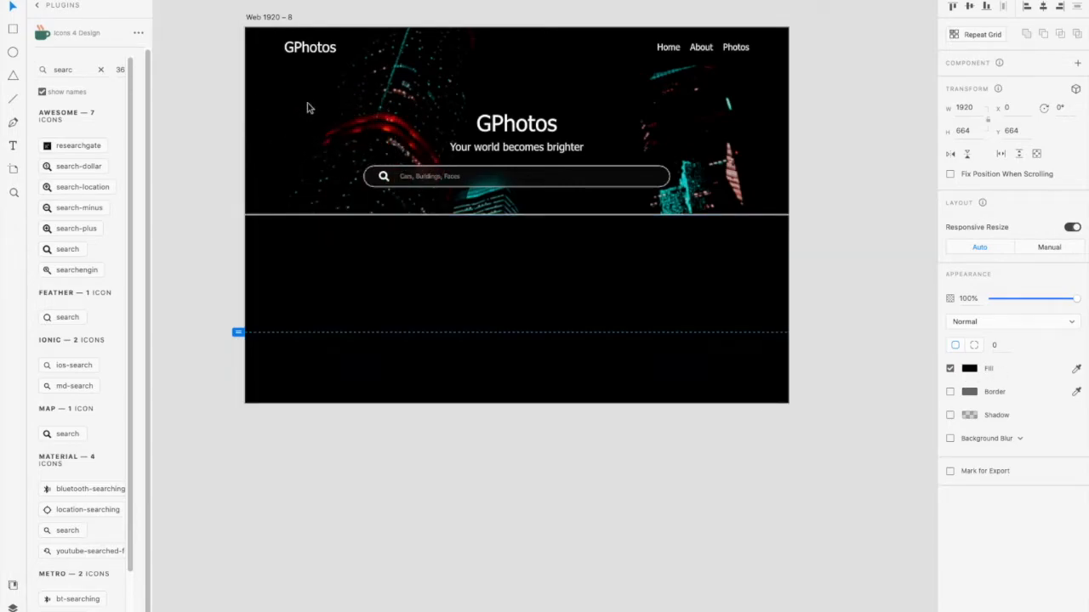
drag(612, 274, 392, 270)
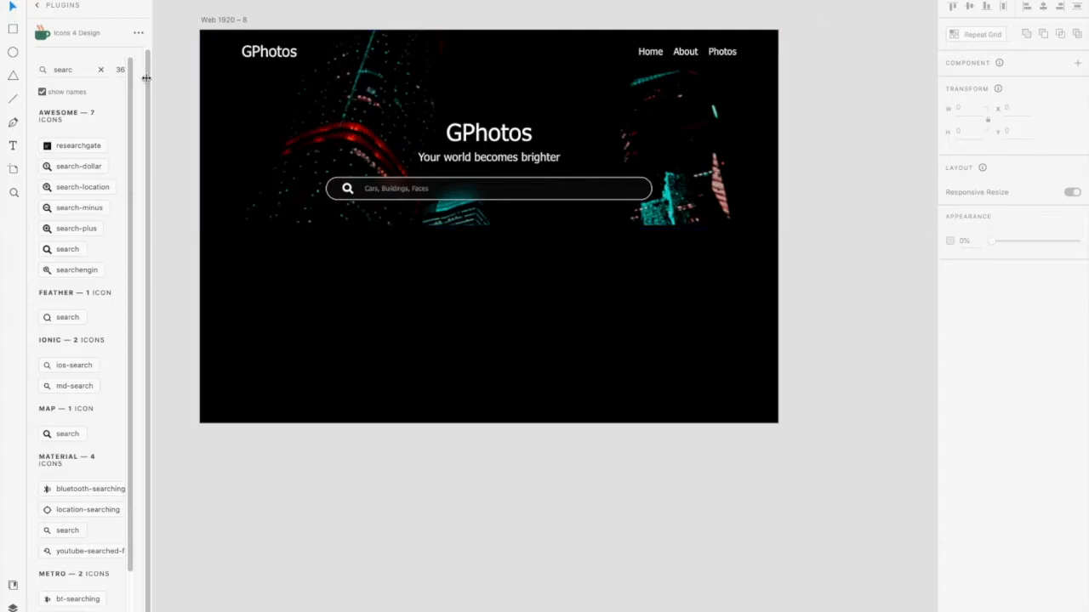
click(255, 54)
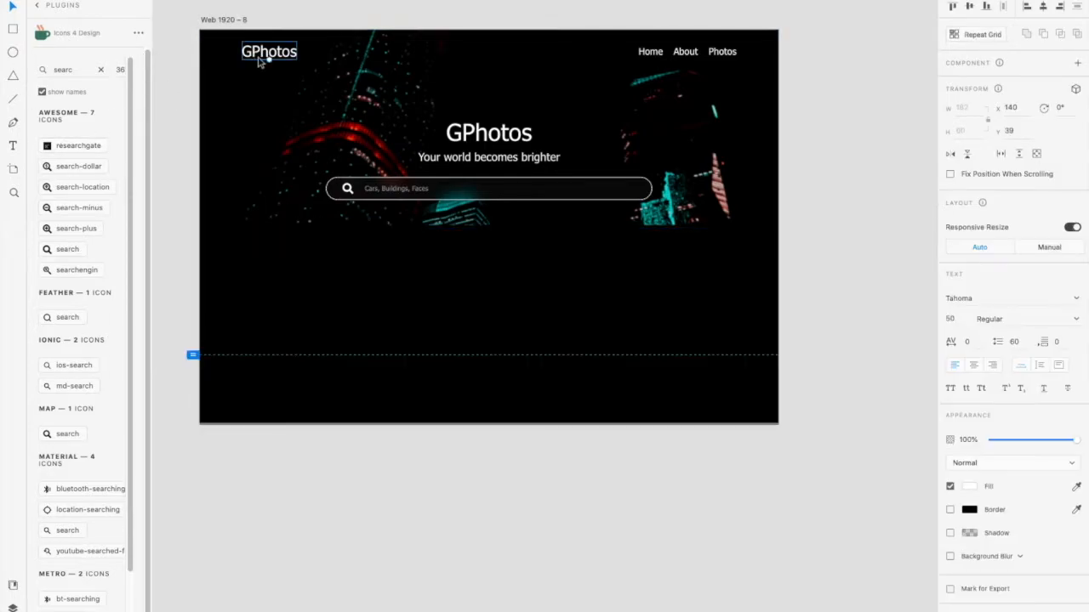
drag(259, 58, 372, 273)
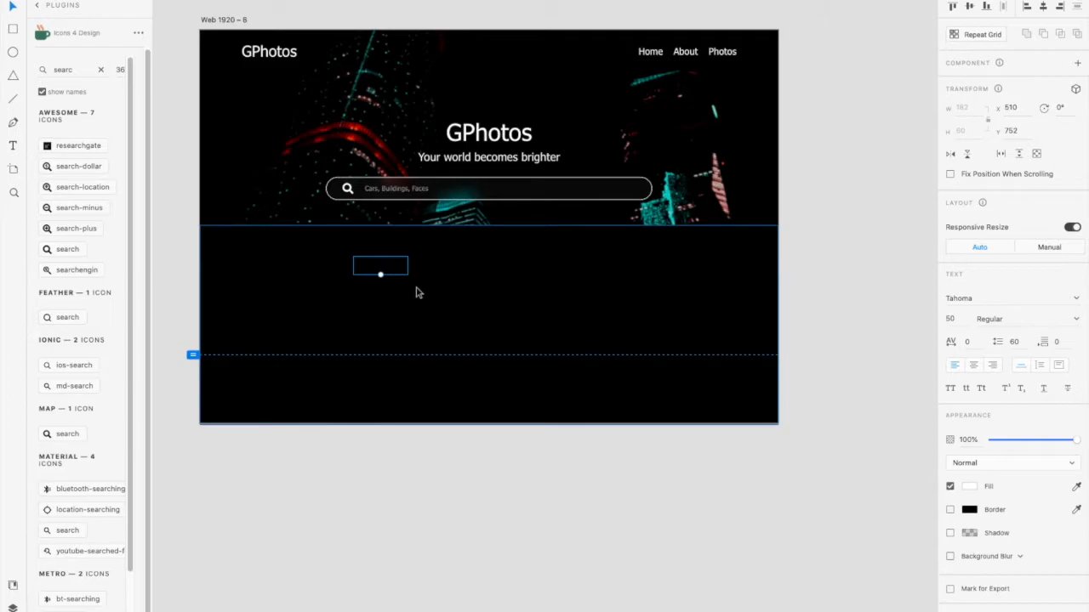
key(ctrl+z)
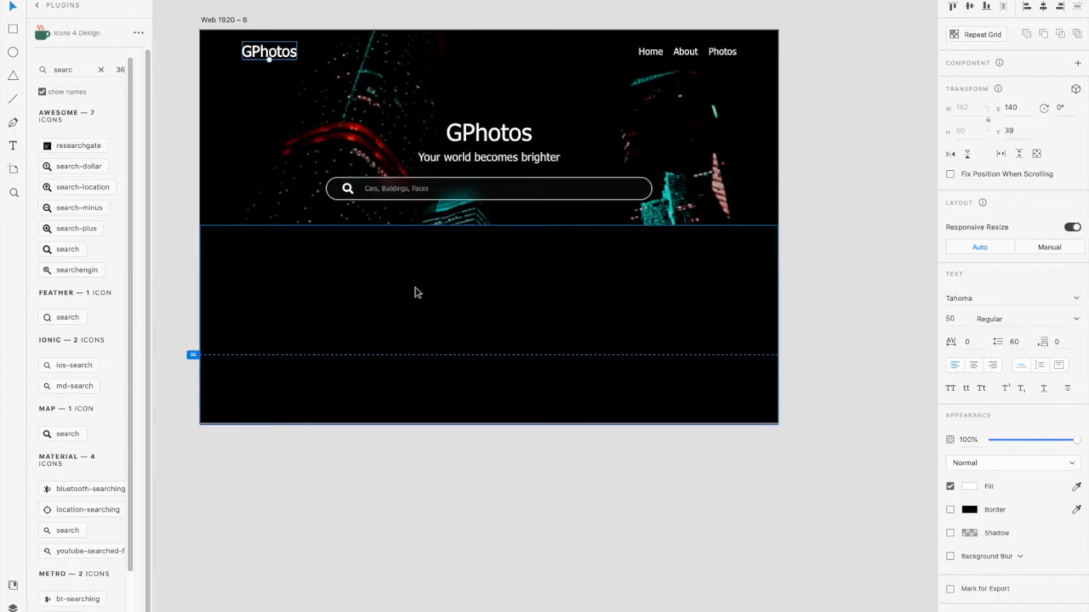
Duplicate the GPhotos logo text into the black content section at about X 450, Y 830 and bring it to the front
drag(277, 54, 462, 406)
scroll(328, 228, up, 5)
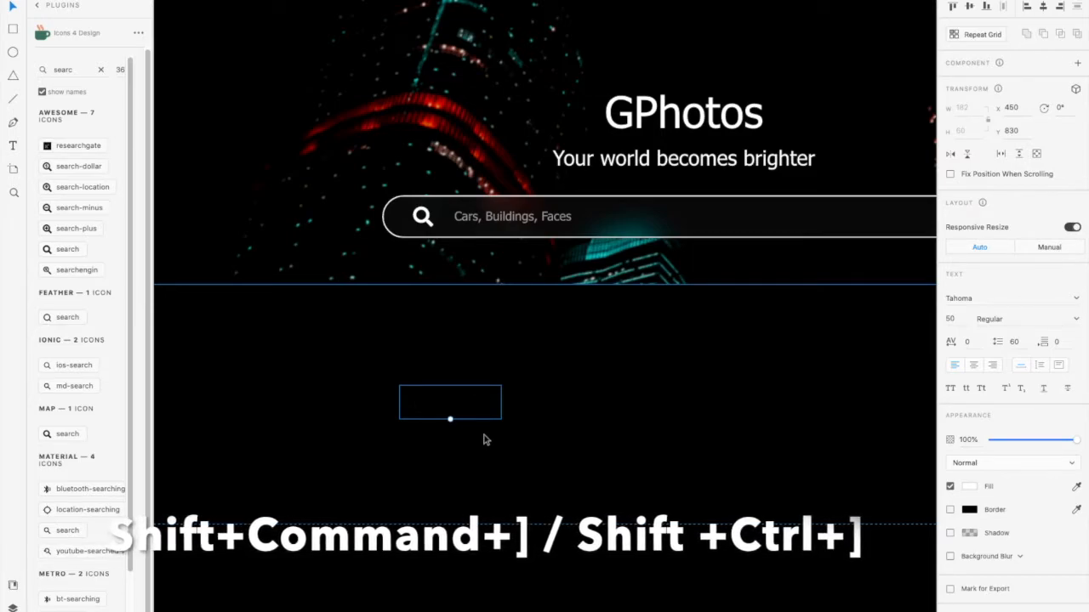
key(ctrl+shift+bracketright)
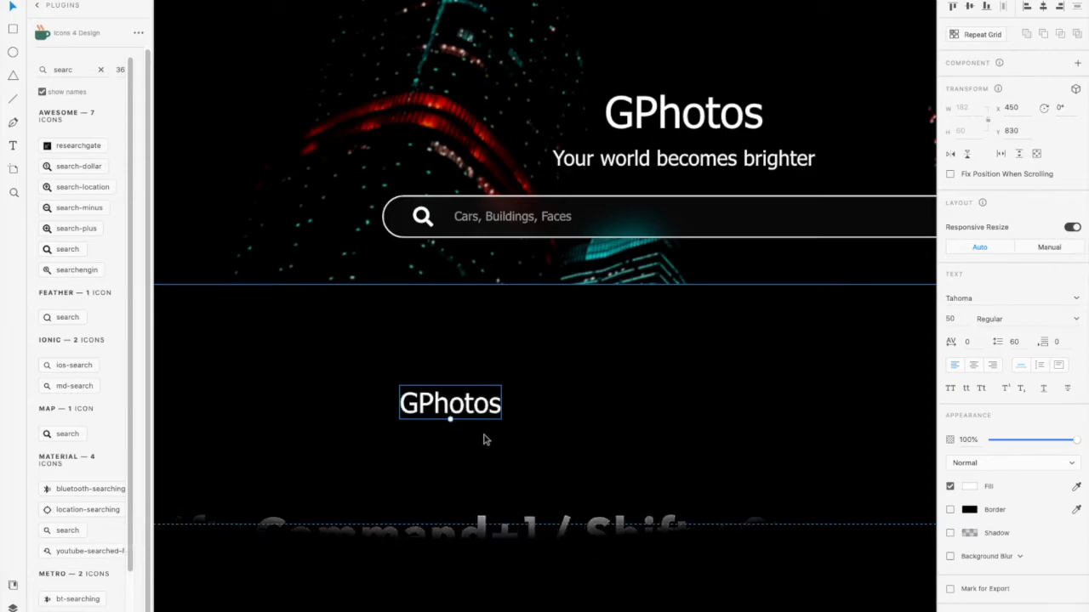
click(457, 383)
key(ctrl+0)
click(455, 393)
scroll(464, 400, down, 1)
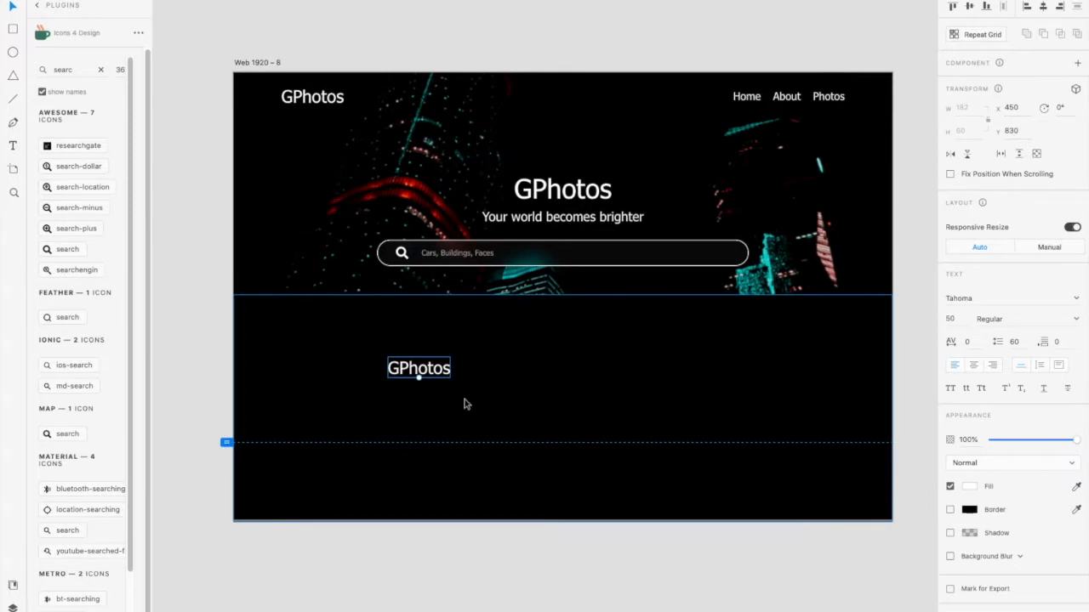
Reword the copied logo text as "Faces" at font size 36 and position it at X 510, Y 700
drag(428, 371, 438, 345)
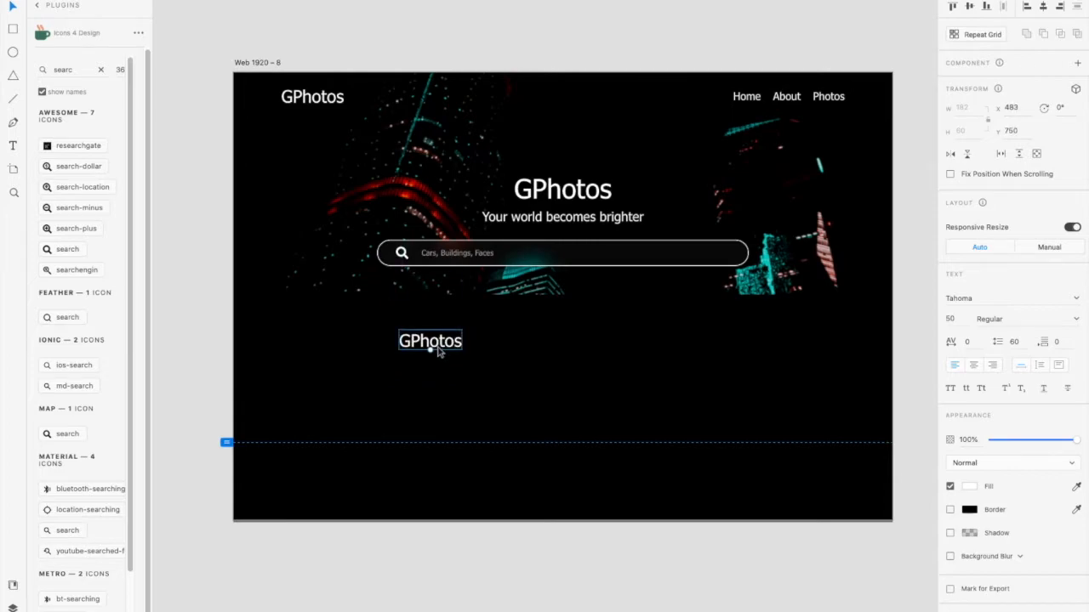
scroll(439, 345, up, 2)
double_click(434, 333)
text(Faces)
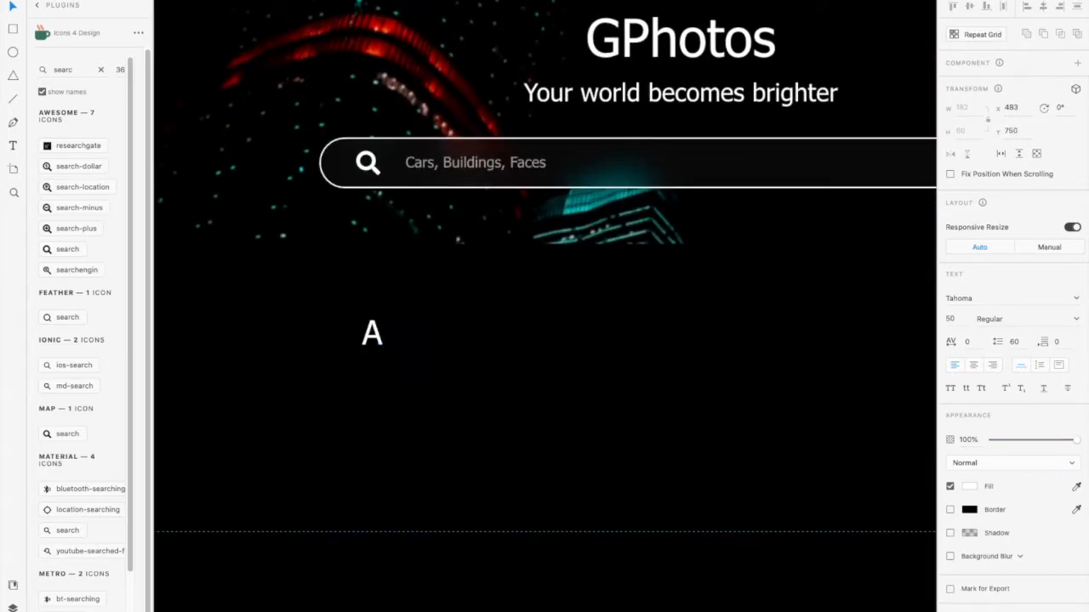
key(Escape)
scroll(469, 348, down, 3)
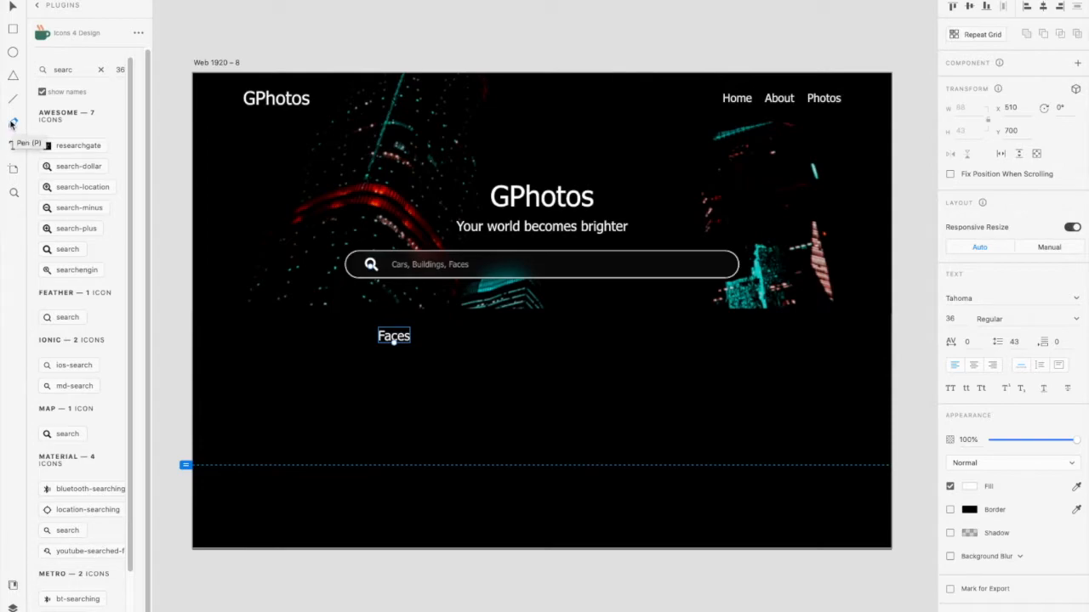
Draw a straight horizontal underline beneath "Faces" with the Pen tool, matching the word's width
click(13, 124)
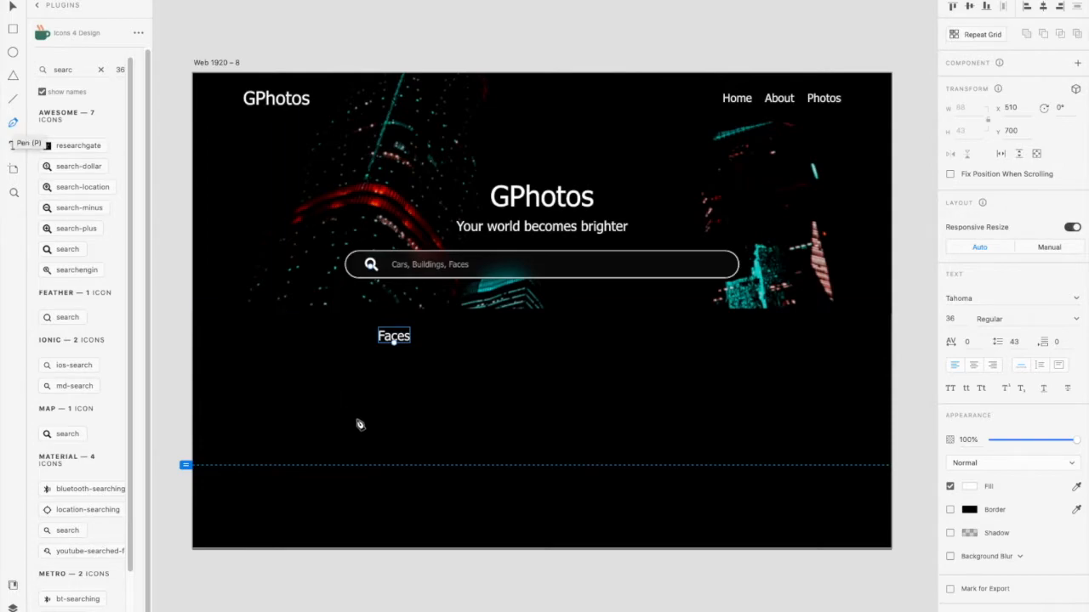
click(379, 348)
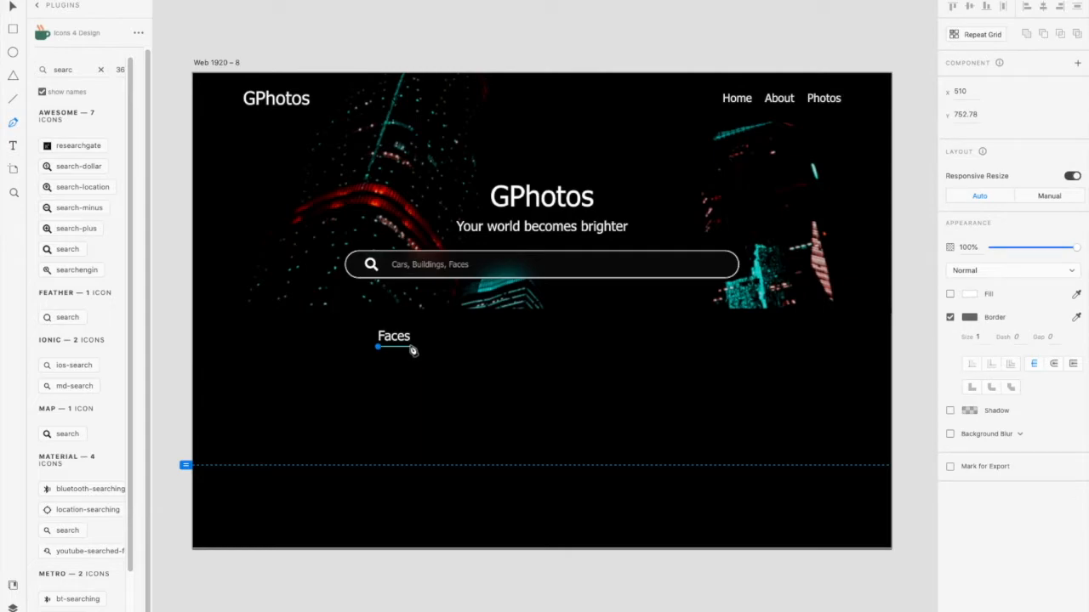
click(410, 349)
key(Escape)
Set the underline's border size to 5 and its border colour to white
text(3)
key(Return)
text(5)
key(Return)
click(974, 319)
click(814, 254)
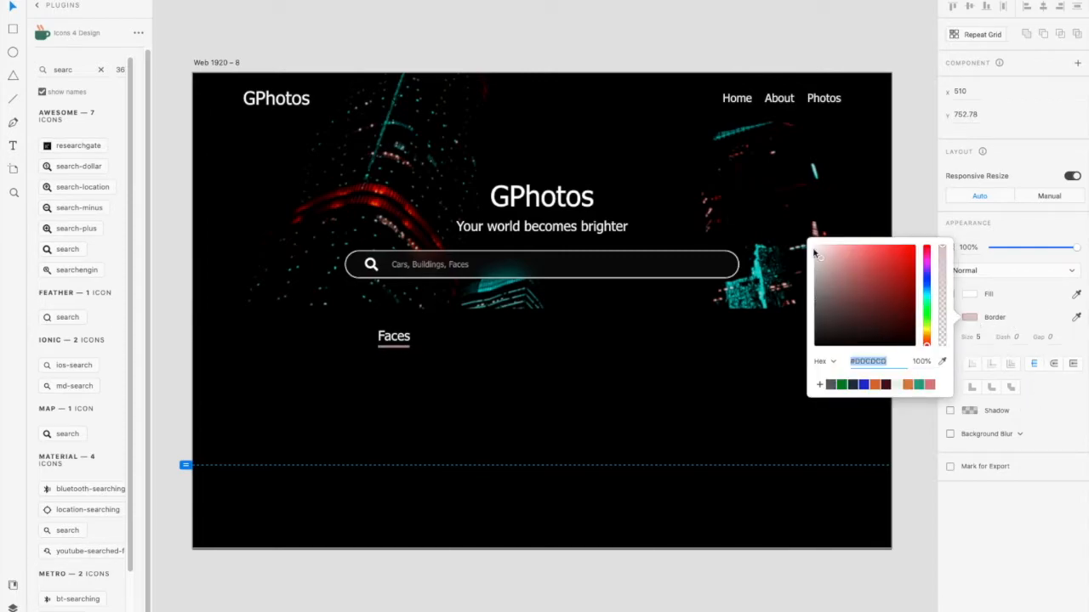
click(468, 377)
Nudge the underline into line with "Faces" at X 512, Y 751.78
scroll(428, 374, up, 4)
scroll(405, 388, up, 2)
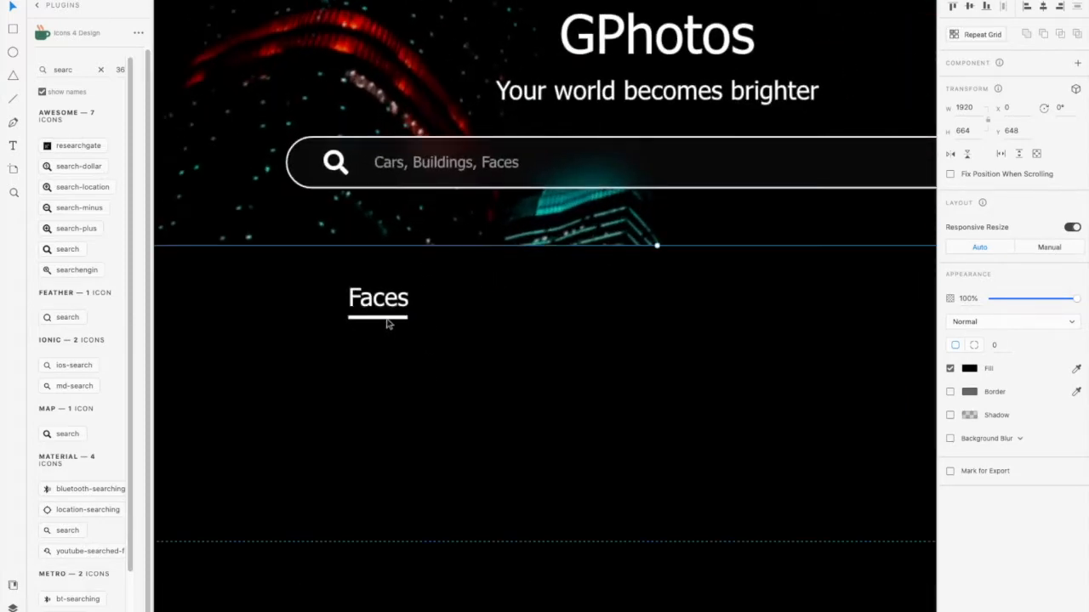
click(388, 319)
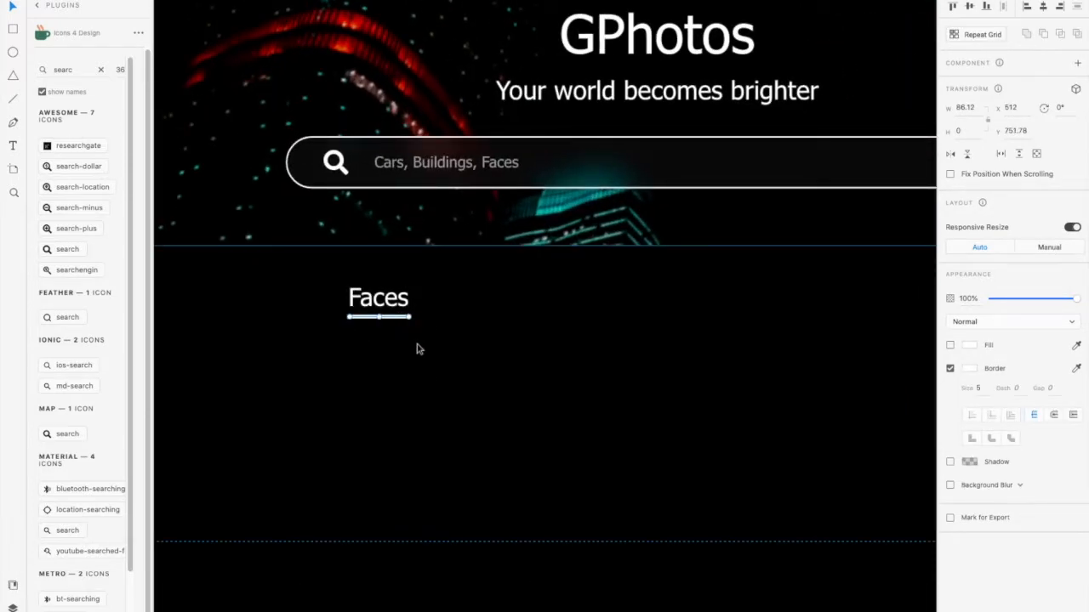
Duplicate "Faces" beside it at X 698, Y 700 and reword the copy as "Buildings"
click(380, 297)
drag(380, 298, 505, 290)
double_click(515, 299)
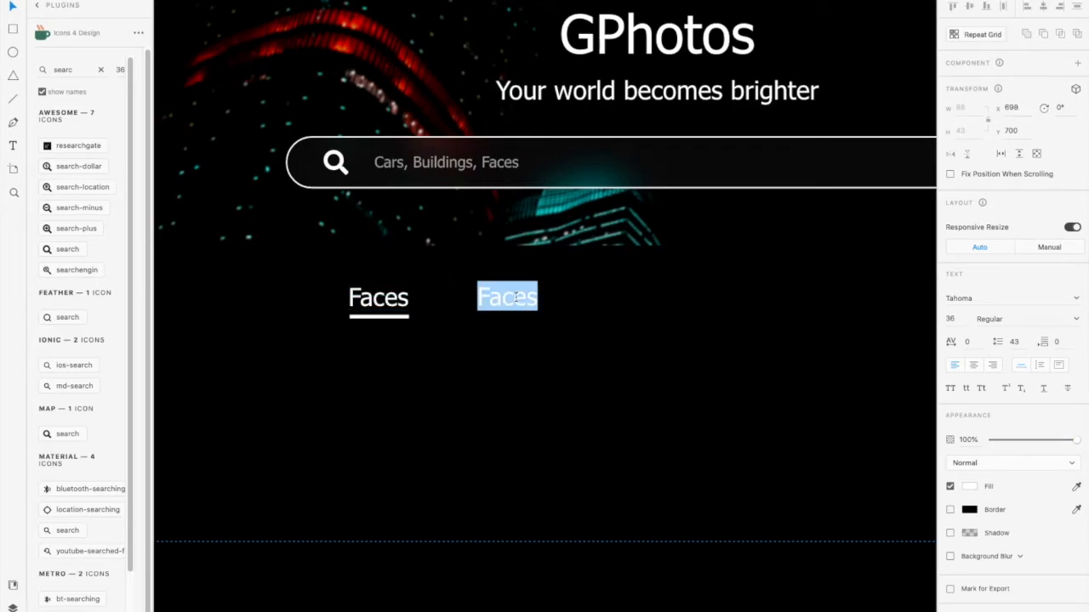
text(Buildings)
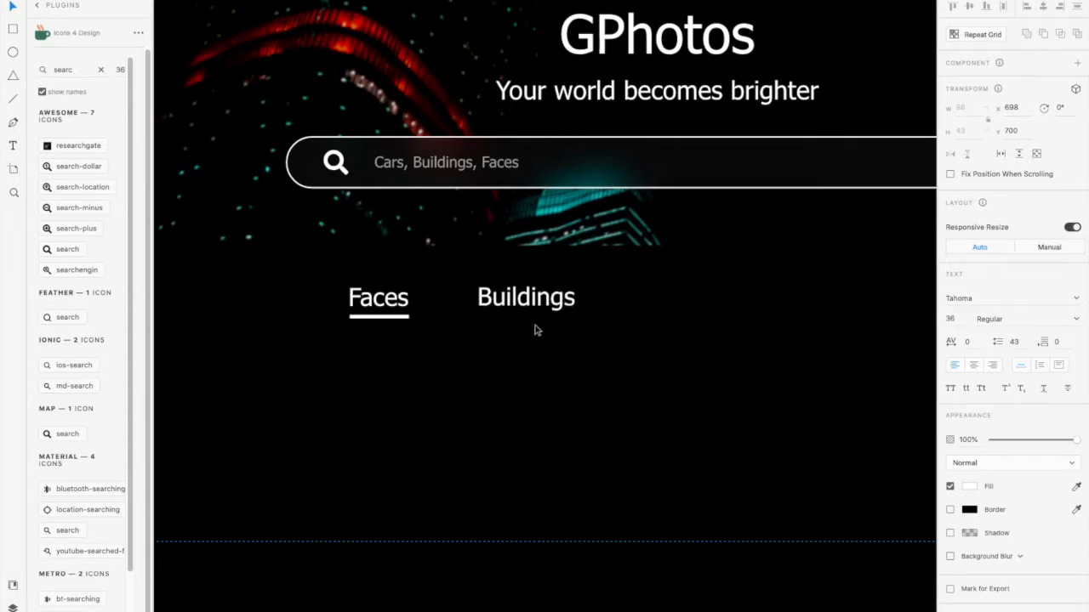
key(Escape)
Duplicate "Buildings" beside it at X 940, Y 700 and reword the copy as "Sunsent"
drag(539, 305, 705, 309)
double_click(705, 302)
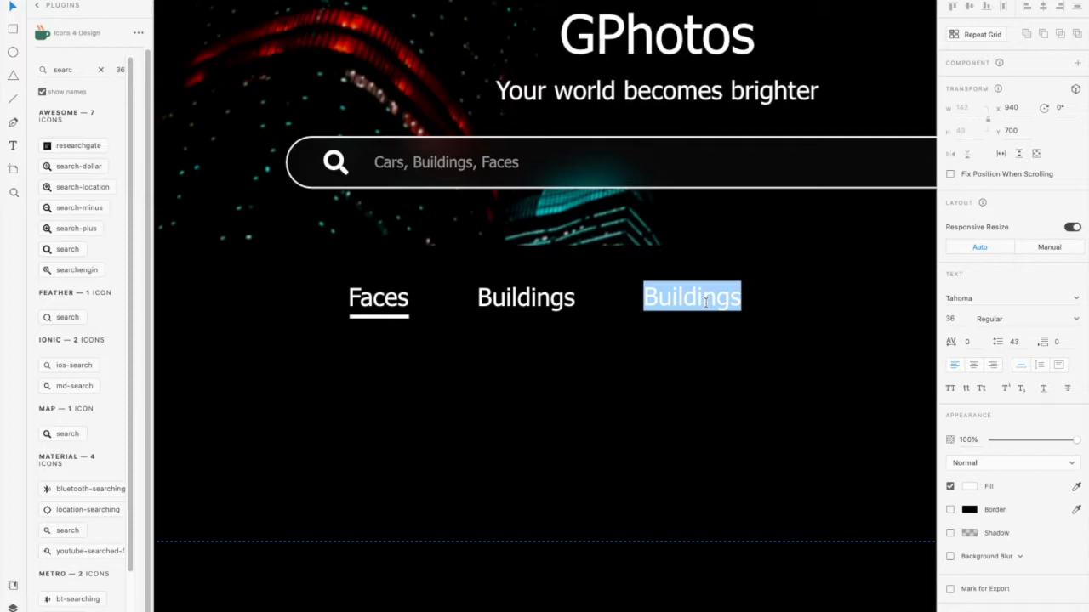
text(S)
text(ucn)
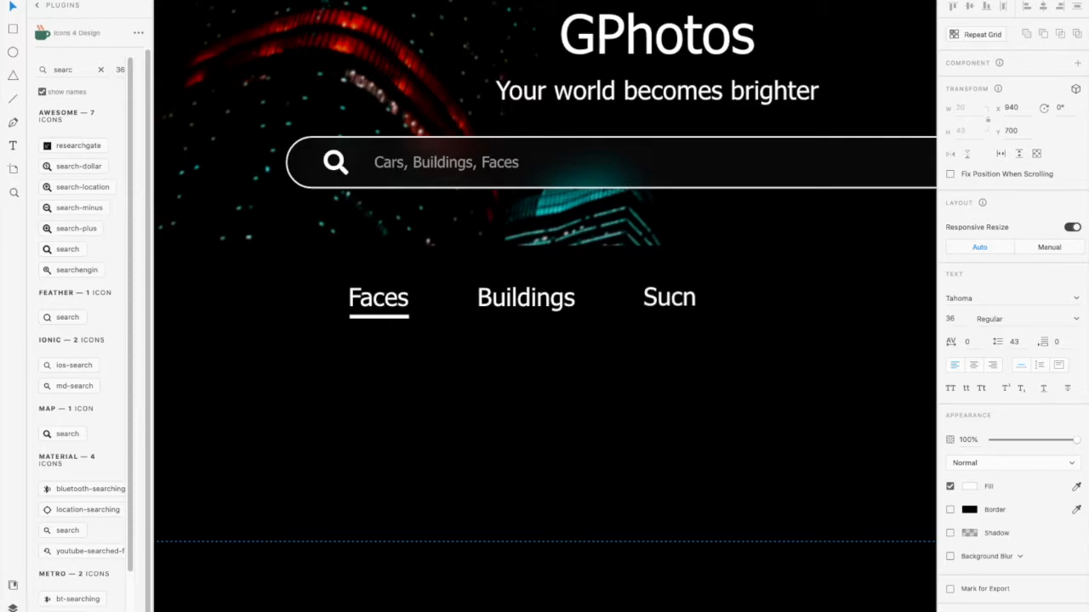
key(BackSpace)
key(BackSpace)
text(nser)
key(BackSpace)
text(nt)
key(Escape)
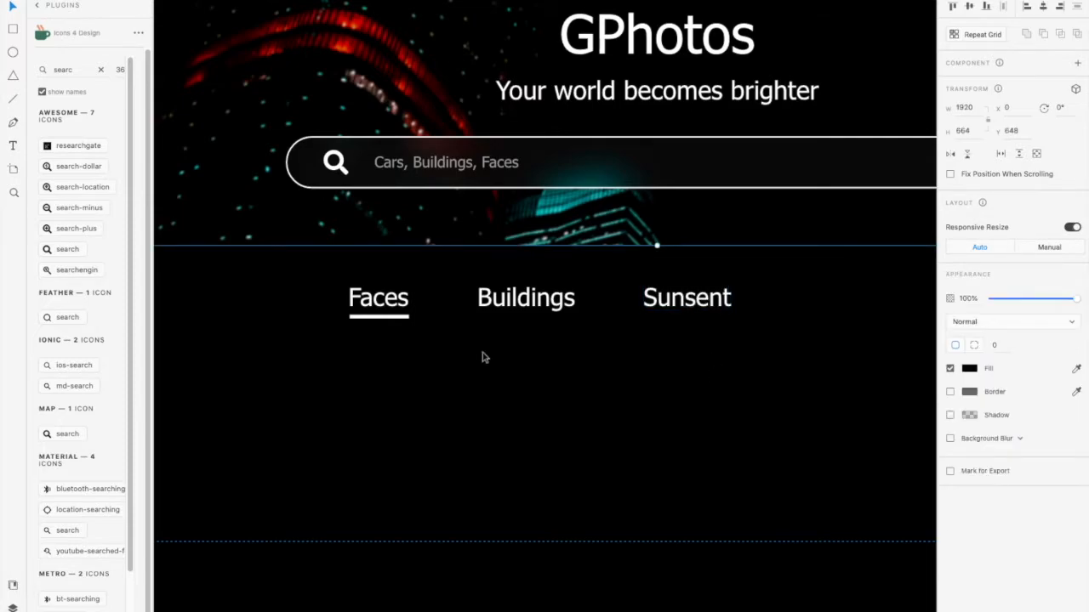
Select the three category labels with the underline and centre them together horizontally in the content section
scroll(664, 320, down, 2)
click(466, 303)
double_click(466, 304)
shift+click(545, 308)
click(467, 313)
double_click(467, 307)
shift+click(561, 307)
shift+click(700, 309)
scroll(683, 375, down, 4)
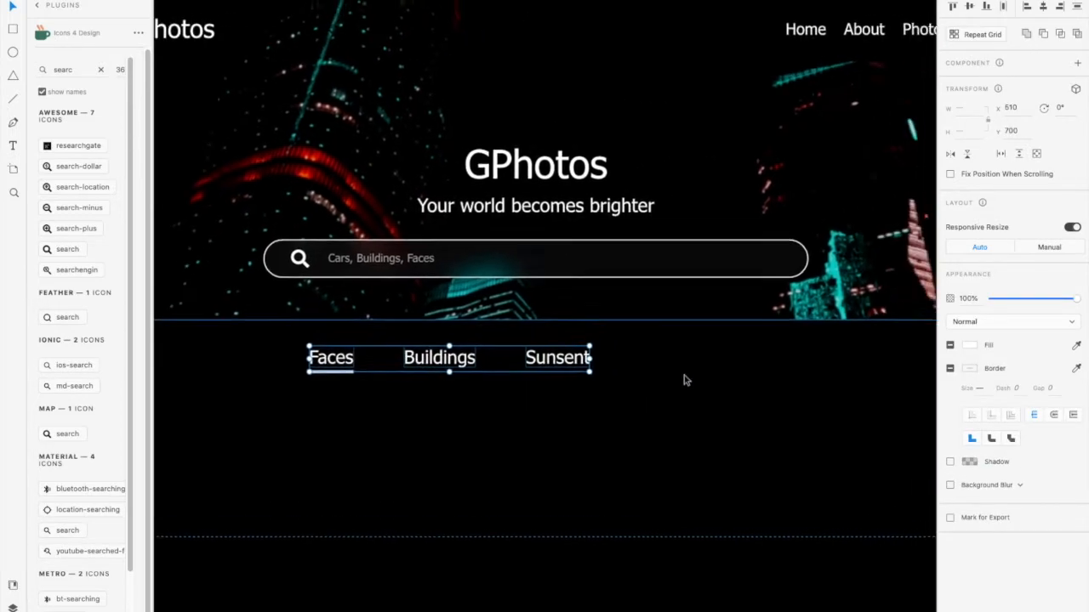
drag(624, 374, 666, 372)
click(668, 406)
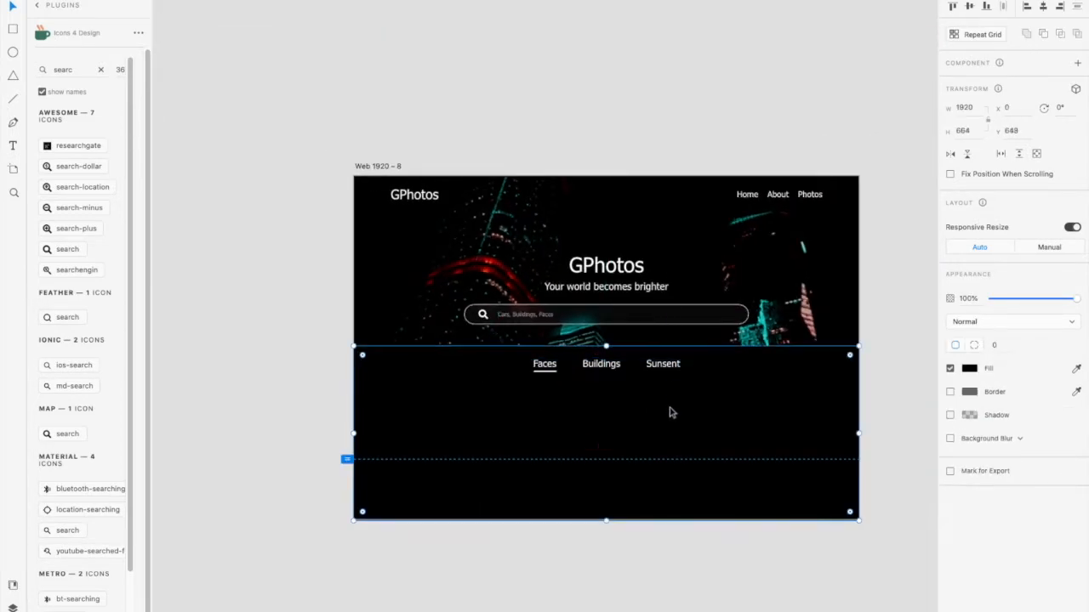
Draw a 383 × 436 photo card below the categories at X 228, Y 804 and round its corners to 64
scroll(590, 403, up, 5)
scroll(589, 402, down, 5)
scroll(589, 406, down, 2)
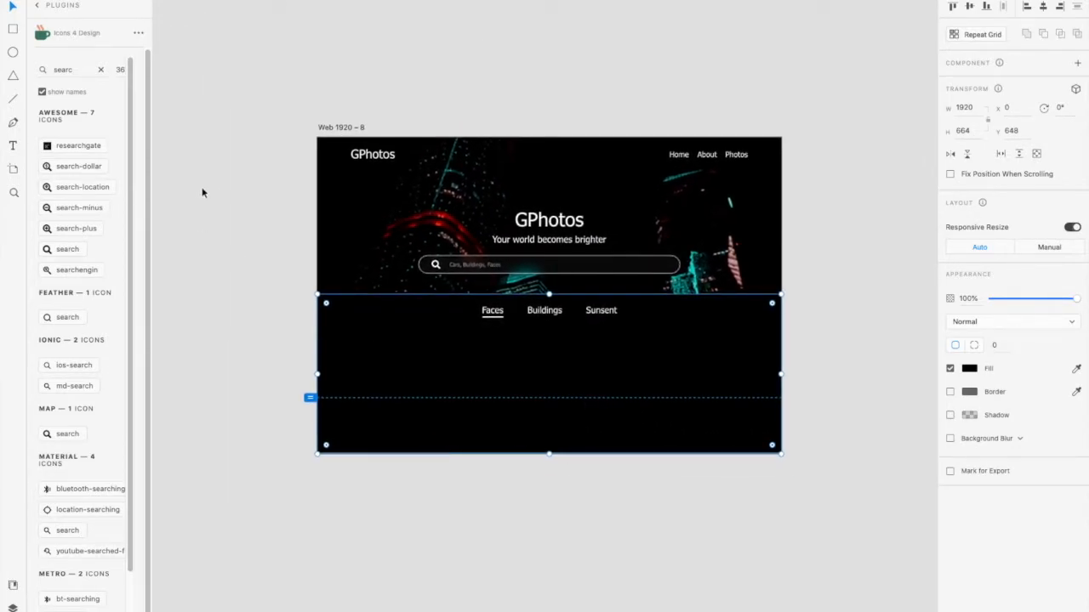
click(12, 32)
drag(399, 332, 492, 438)
drag(413, 359, 375, 355)
drag(455, 342, 451, 350)
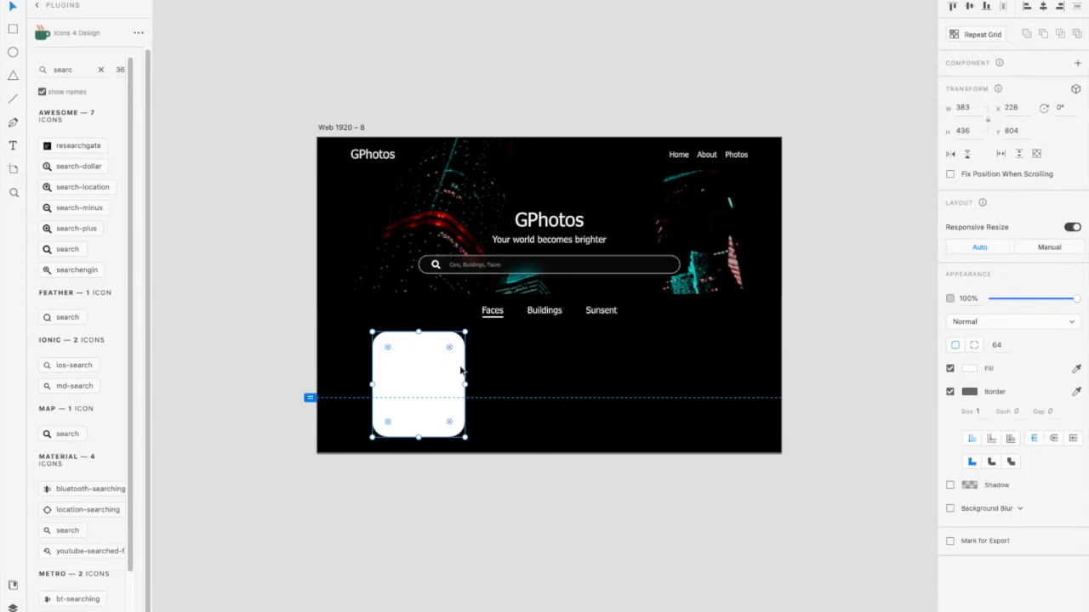
Fill the rounded card with the dark portrait photo of a woman and set its border colour to white (#FFFFFF)
scroll(460, 370, up, 5)
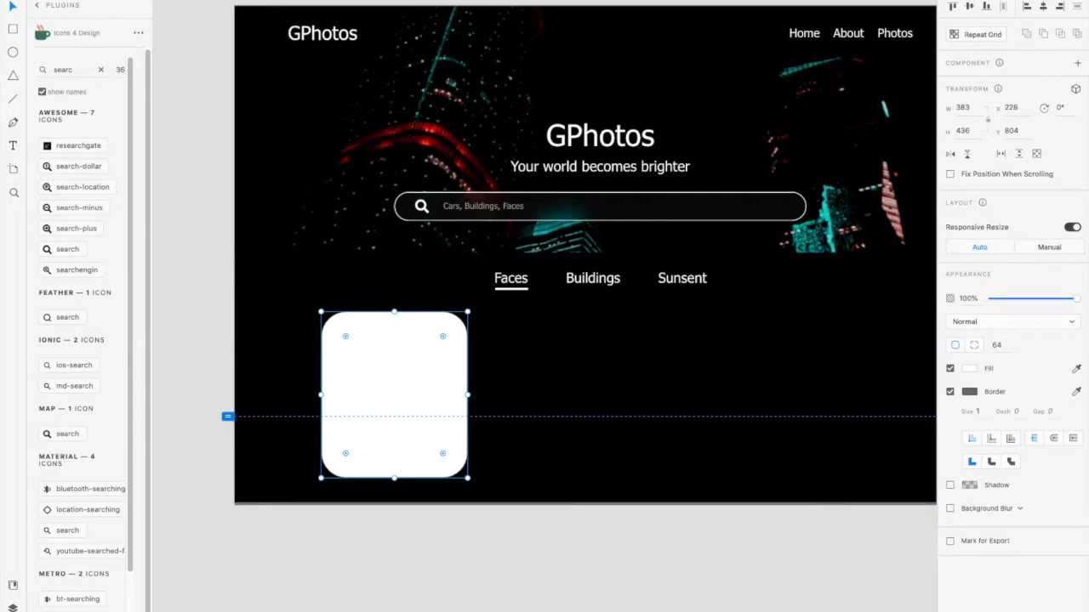
drag(391, 387, 389, 390)
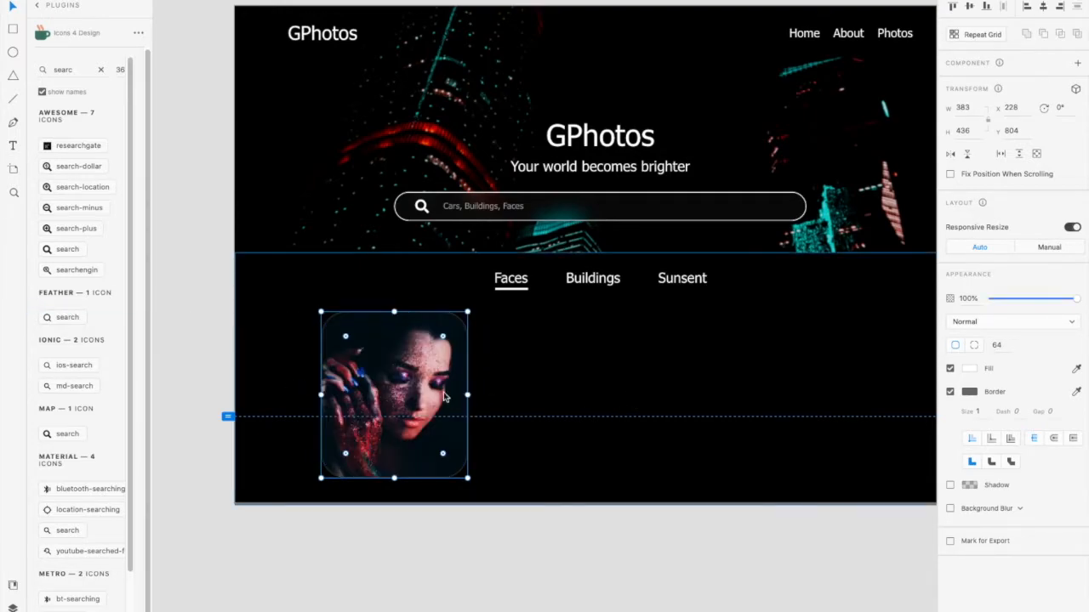
click(970, 392)
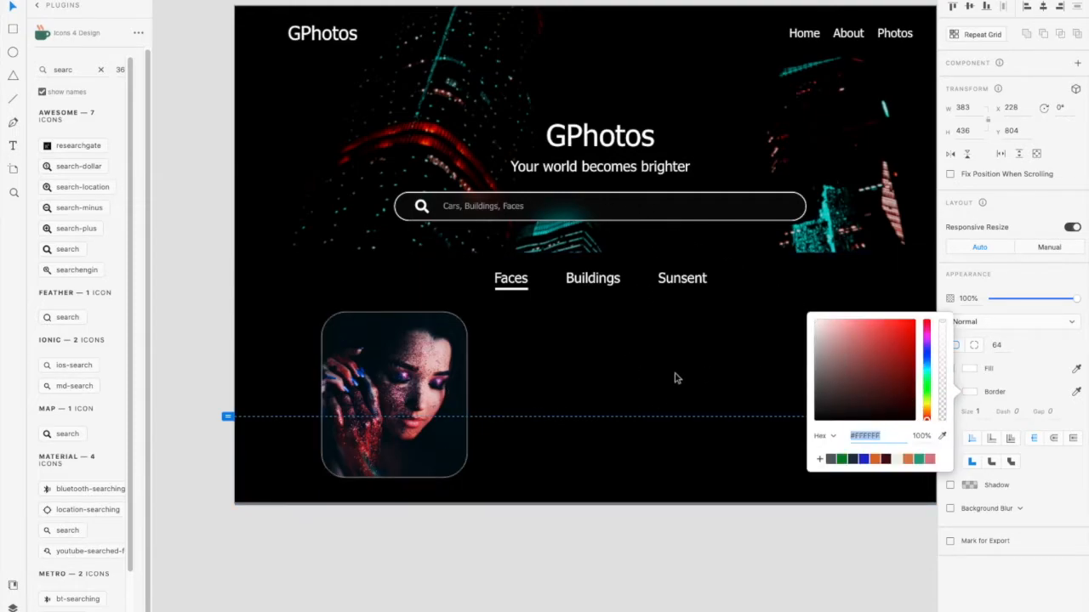
click(706, 384)
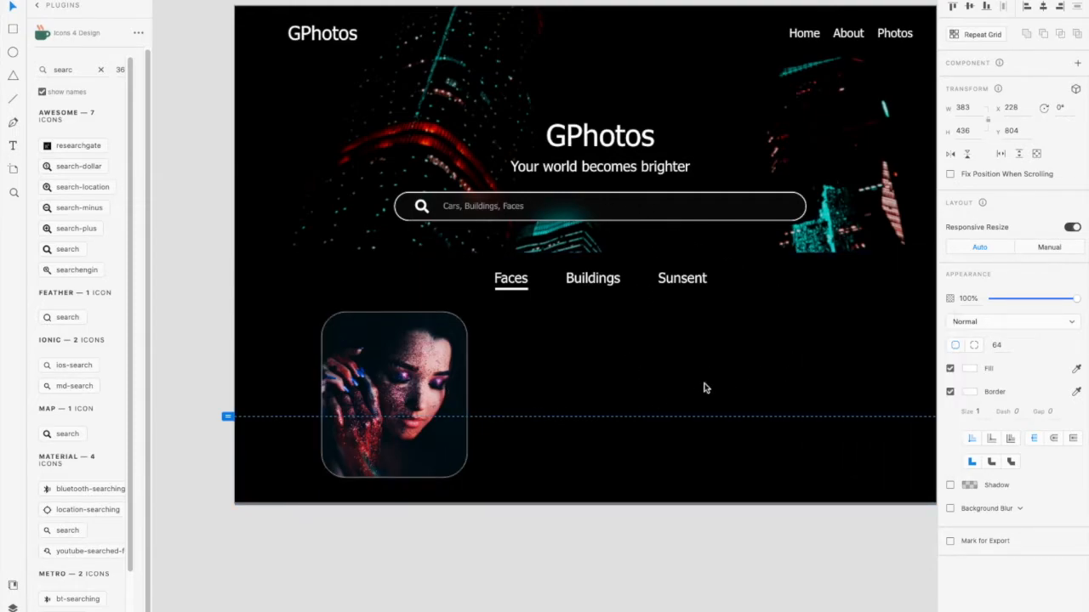
click(950, 393)
click(970, 392)
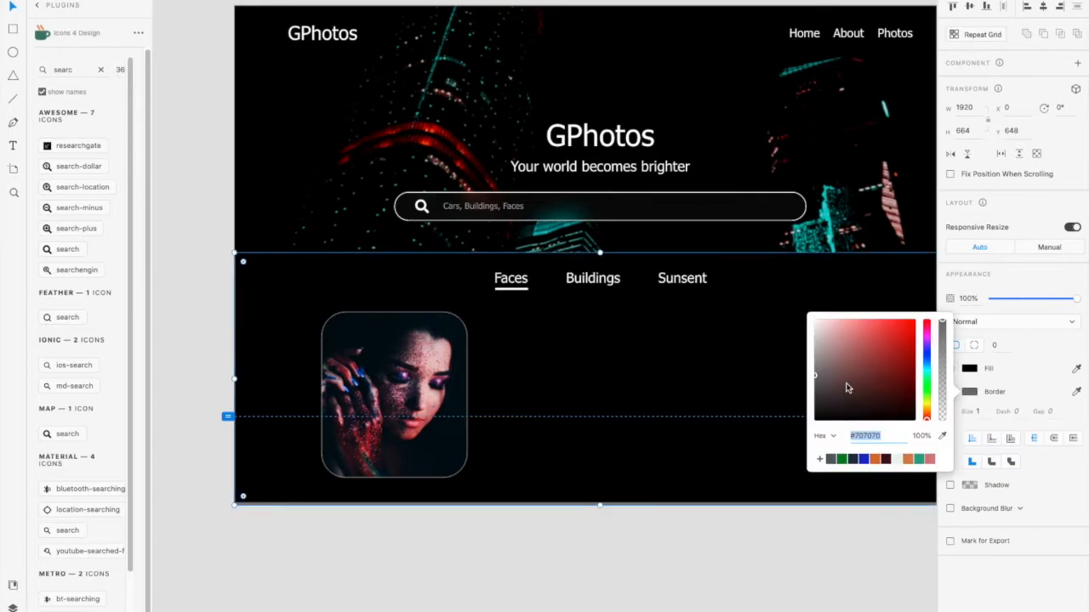
click(631, 394)
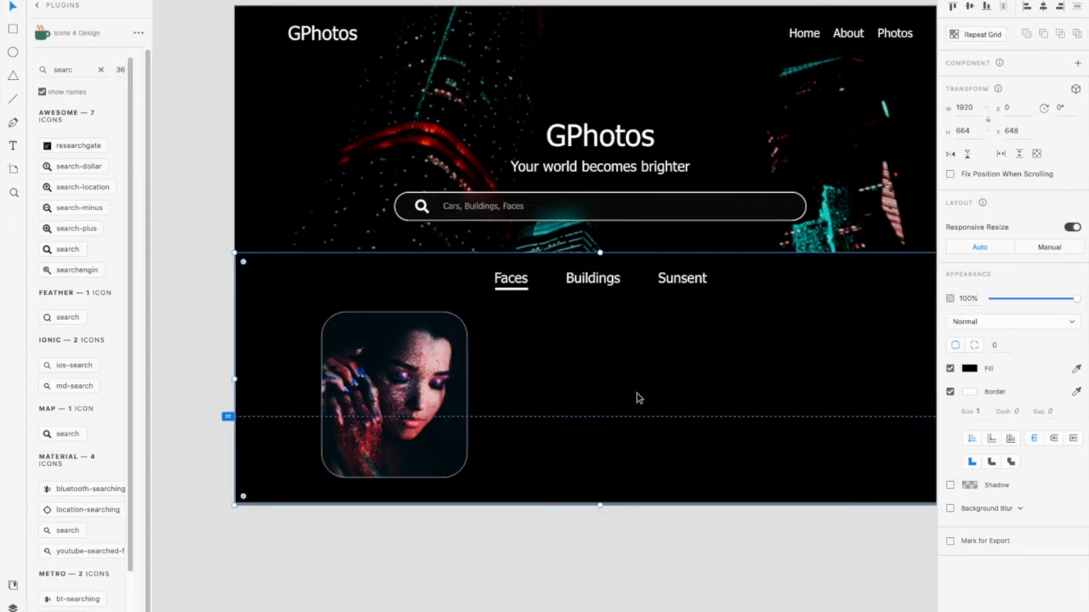
click(440, 337)
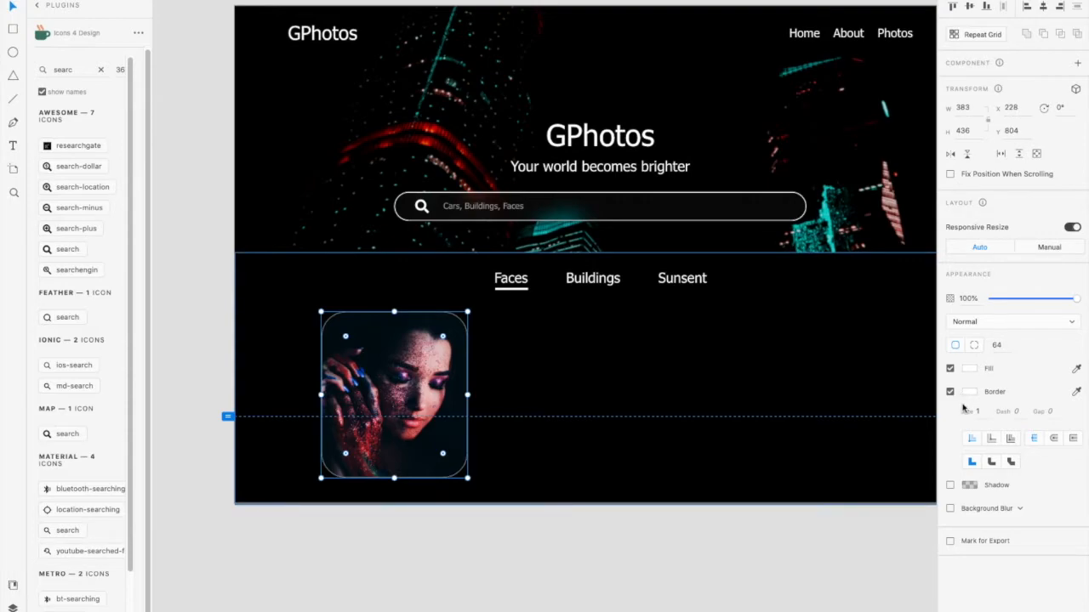
click(695, 395)
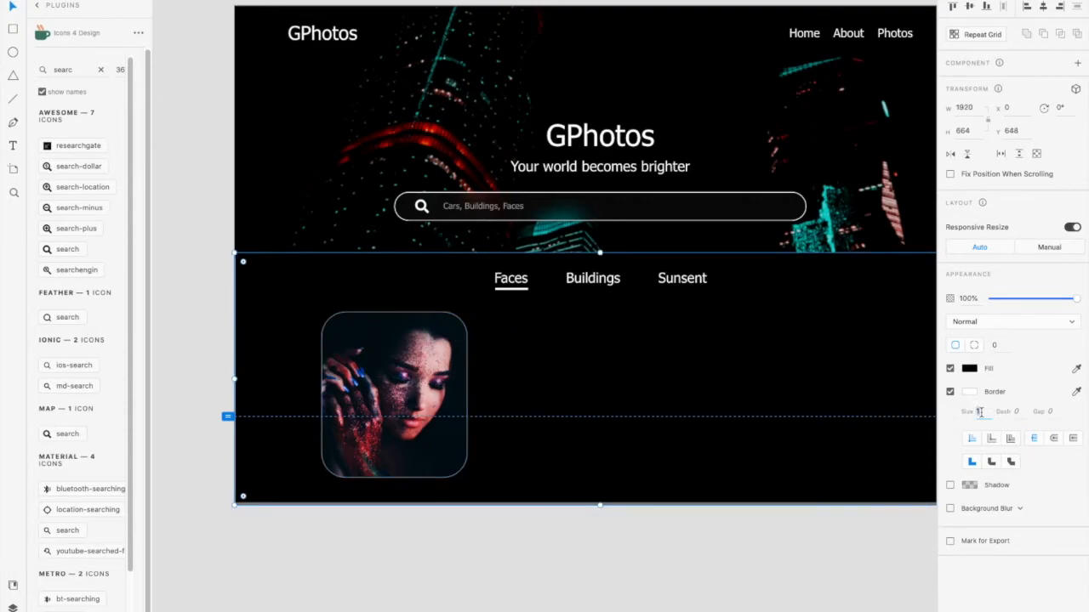
text(2)
key(Return)
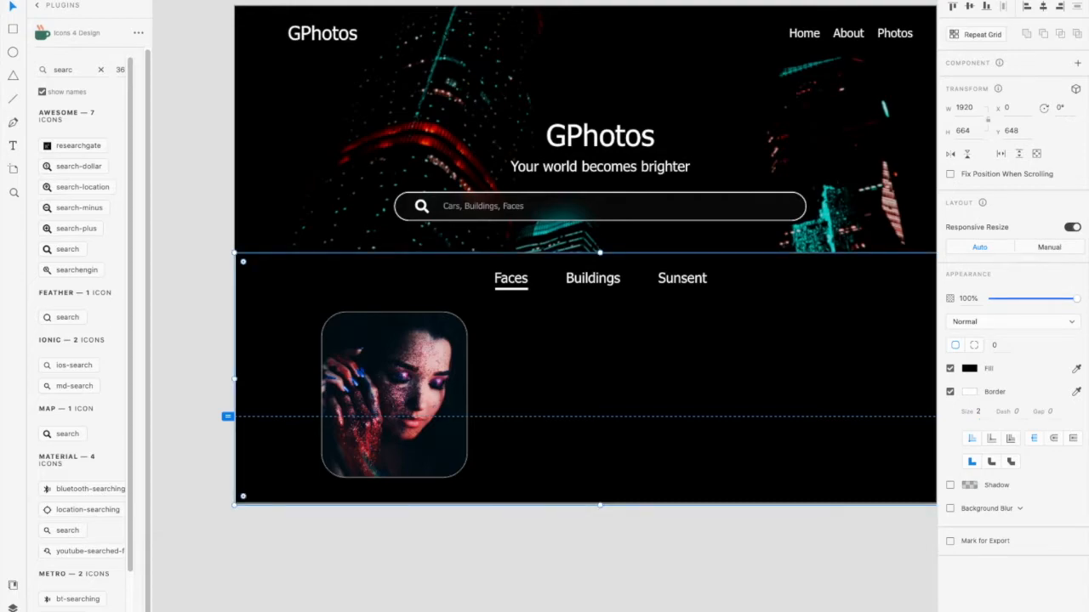
click(622, 574)
click(648, 433)
click(951, 392)
double_click(438, 374)
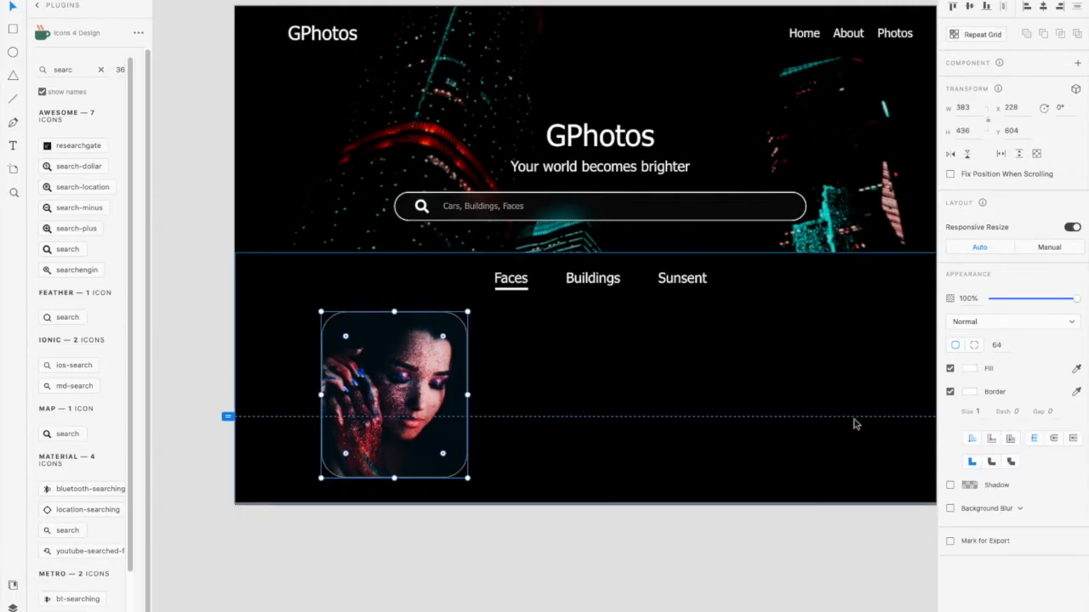
Set the portrait card's border size to 2 and narrow the card to 282 × 436 at X 228, Y 804
text(2)
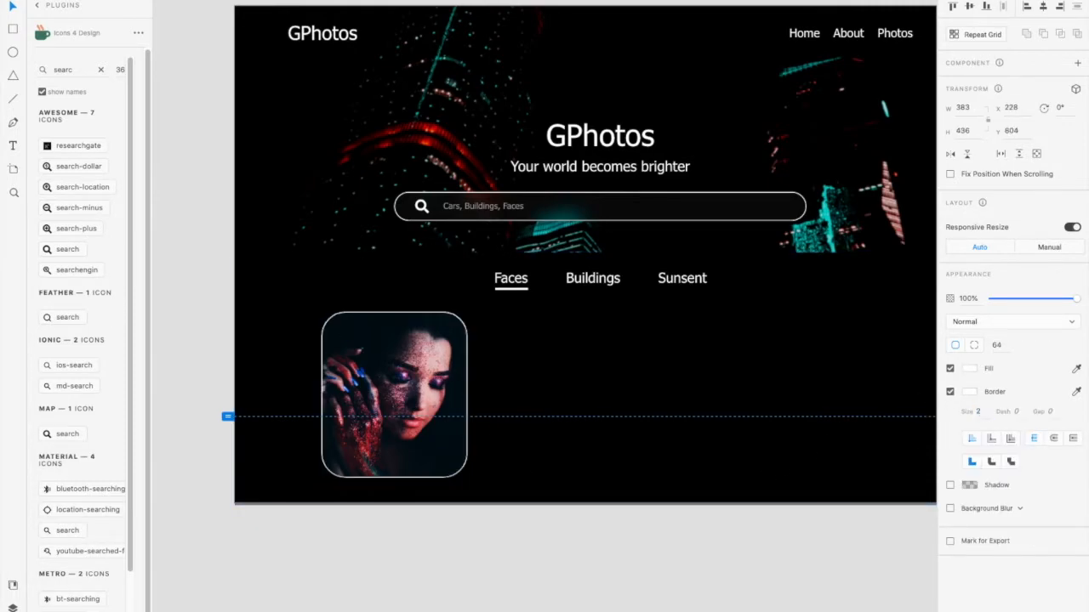
click(743, 394)
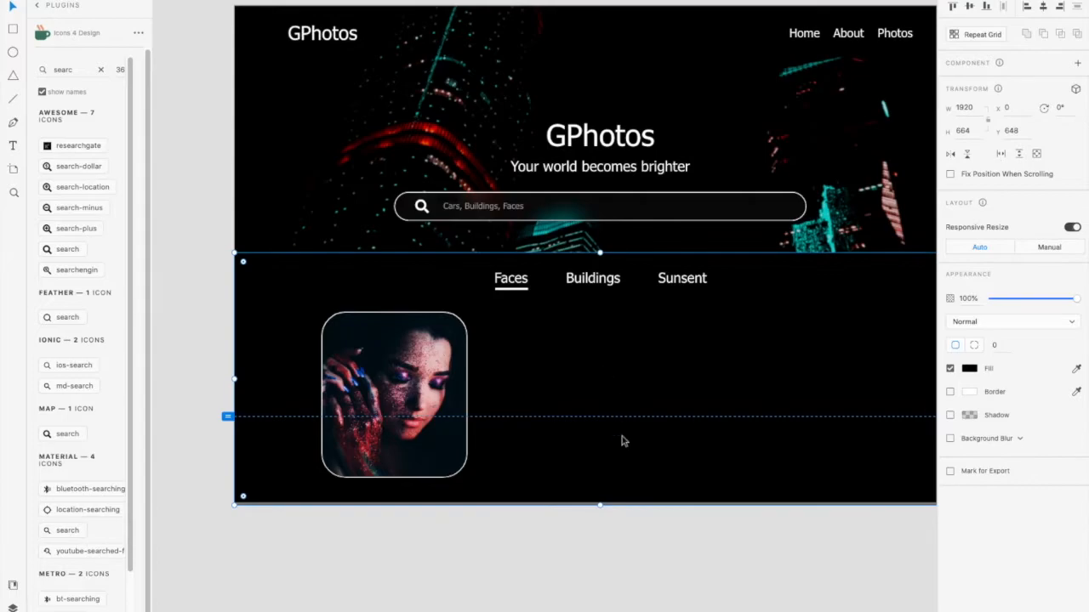
double_click(427, 372)
drag(466, 395, 440, 393)
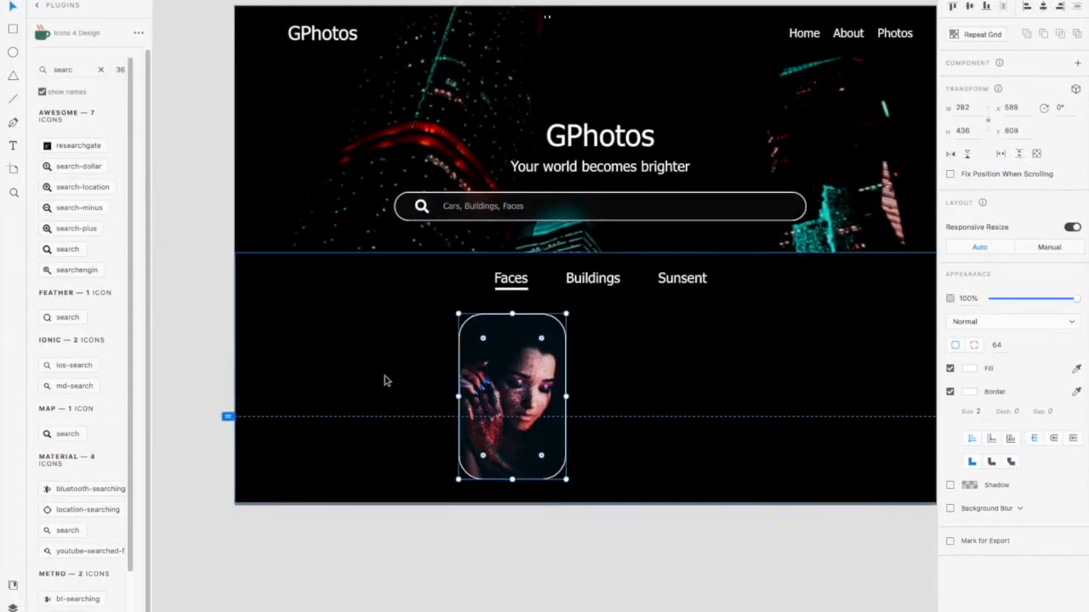
click(406, 396)
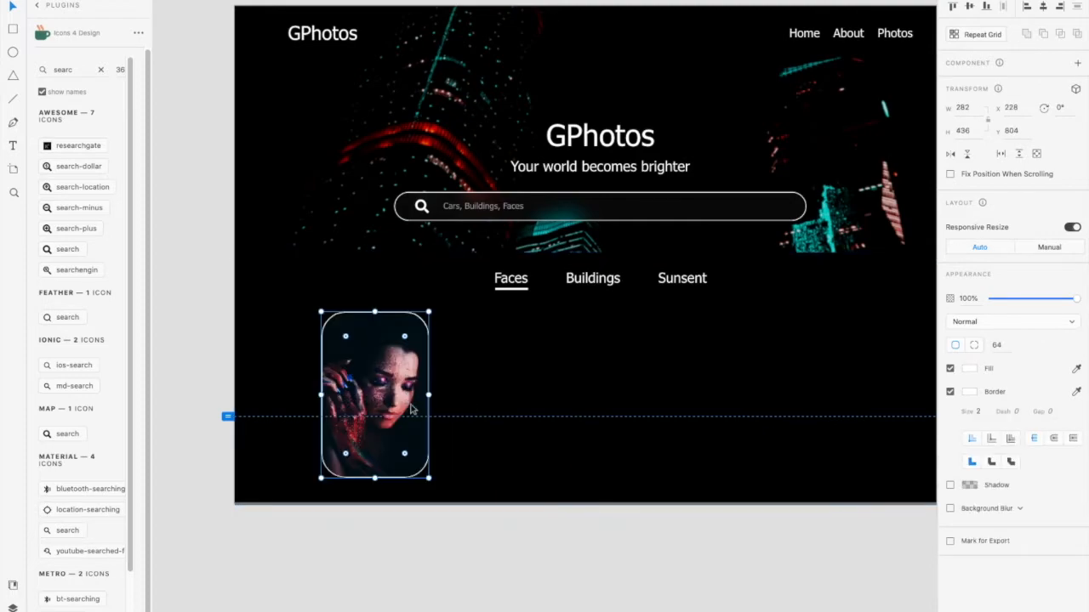
Duplicate the card beside it, reshape the copy to 488 × 218 at X 548, Y 804, and place a second copy below
drag(391, 399, 542, 398)
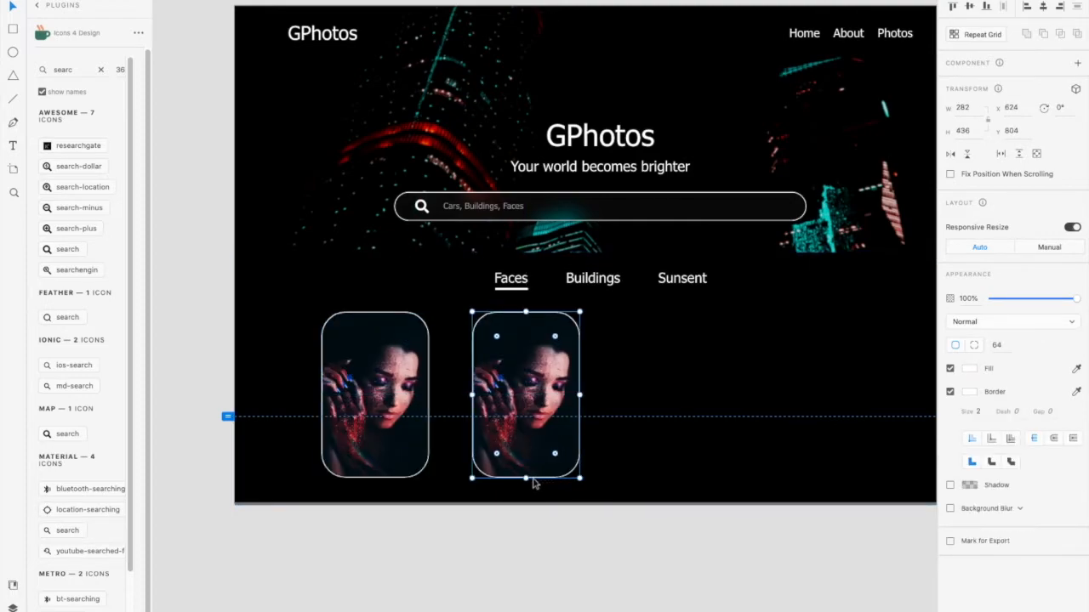
drag(526, 478, 526, 394)
drag(579, 354, 657, 353)
drag(557, 363, 527, 362)
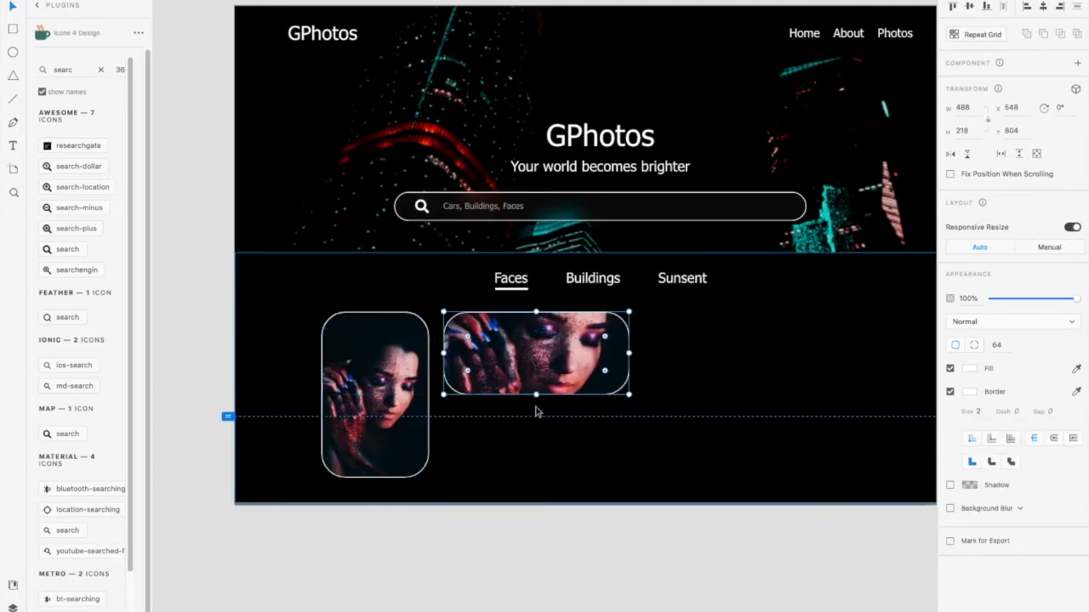
Extend the artboard height to 1394 and stretch the black content section to 748 high to fill it
click(260, 37)
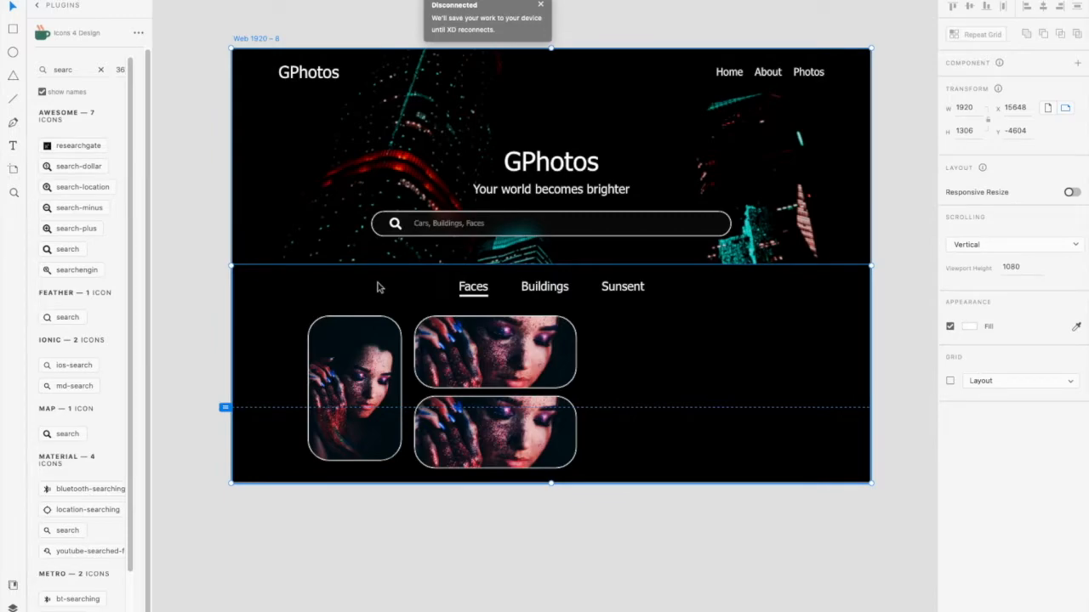
drag(551, 483, 557, 535)
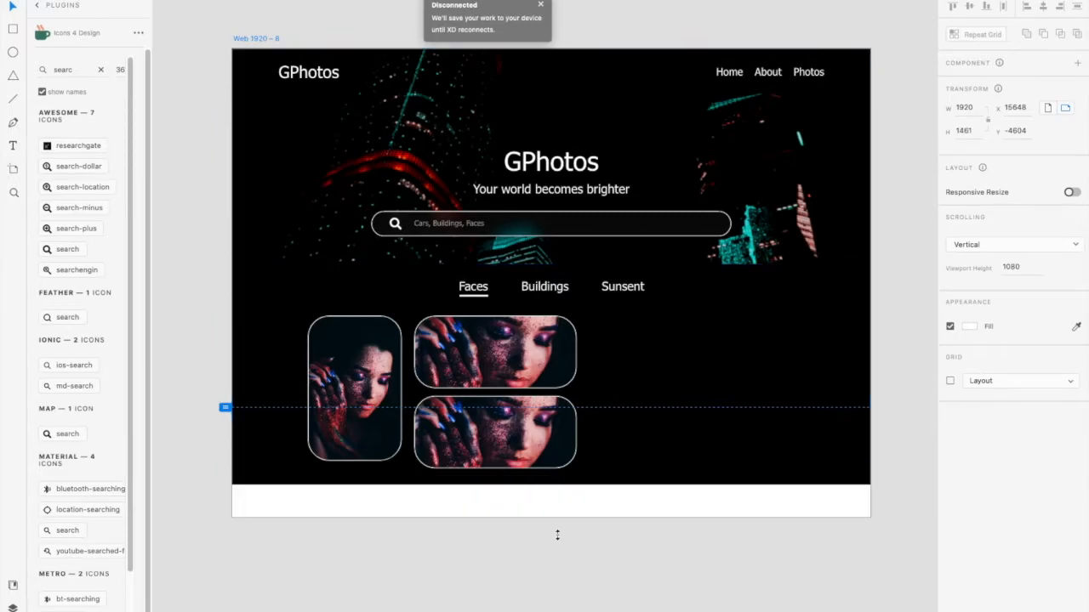
click(554, 484)
drag(554, 484, 552, 512)
click(556, 526)
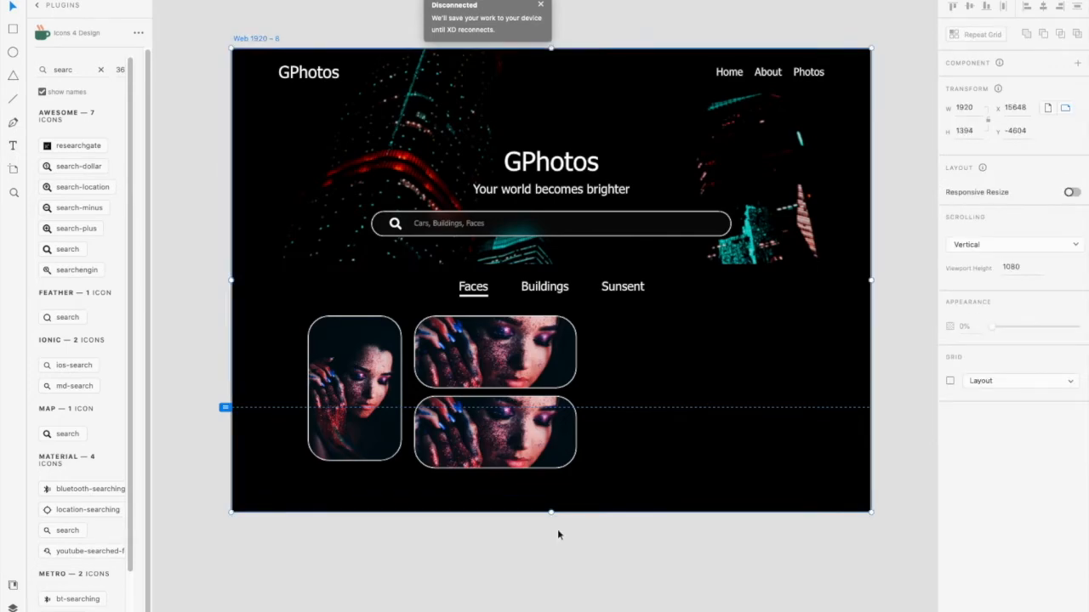
click(557, 530)
Lengthen the tall portrait card in the first column to line up with the lower edge of the bottom wide card
click(357, 444)
drag(355, 462, 354, 469)
click(289, 425)
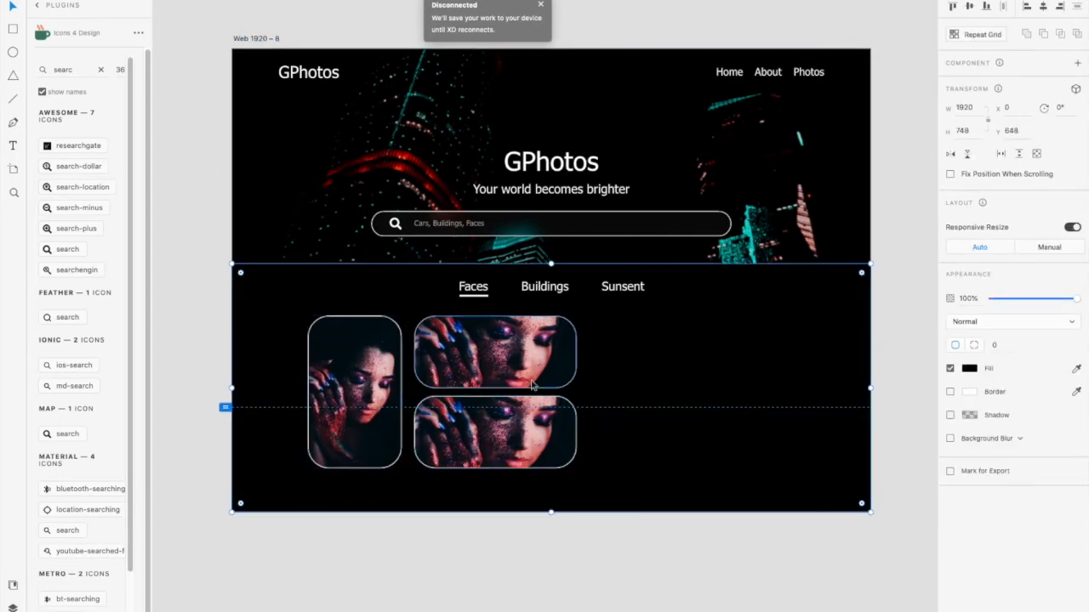
Draw a blank card of 379 × 429 beside the wide cards at X 1137, Y 821
click(315, 393)
key(r)
mouse_move(609, 322)
mouse_down()
mouse_move(683, 469)
mouse_move(735, 464)
mouse_up()
key(v)
Set the corner radius to 50 on each of the three photo cards and on the blank card
click(357, 392)
click(998, 345)
text(50)
key(Return)
click(538, 361)
click(1008, 345)
text(50)
key(Return)
click(549, 432)
click(1000, 344)
text(50)
key(Return)
click(672, 391)
click(997, 344)
text(50)
key(Return)
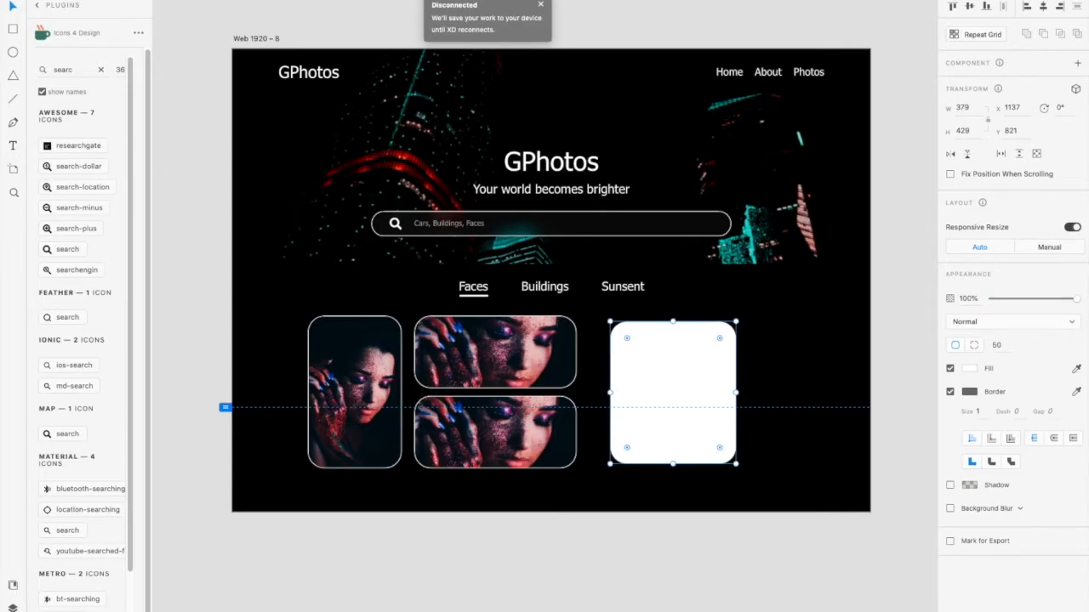
Fill the blank card with the dim portrait photo, give it a white border of size 2, and place it at X 1074, Y 804
drag(420, 365, 719, 401)
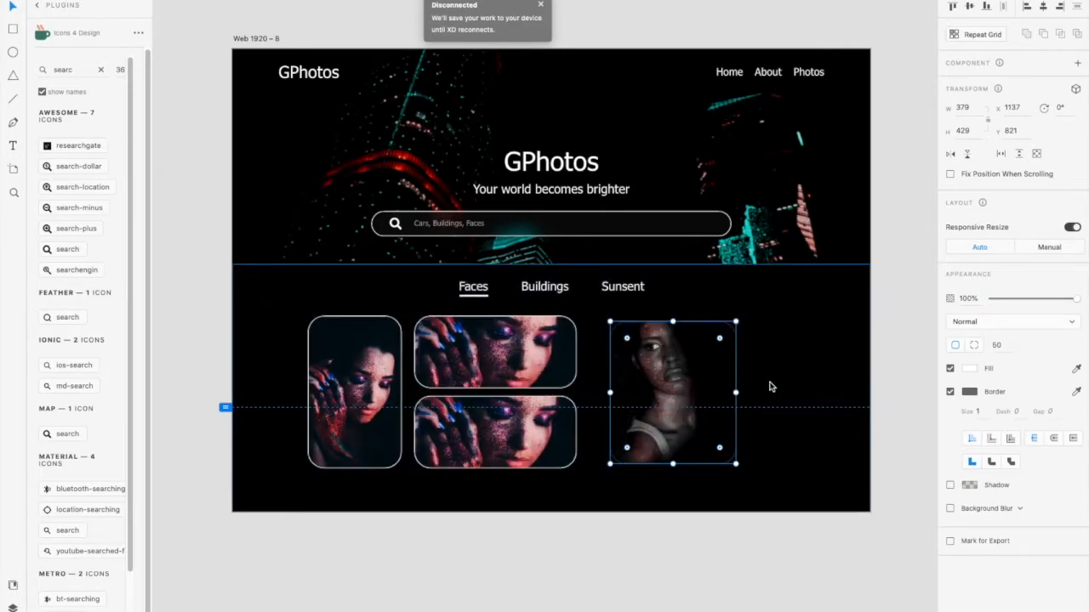
click(979, 412)
text(2)
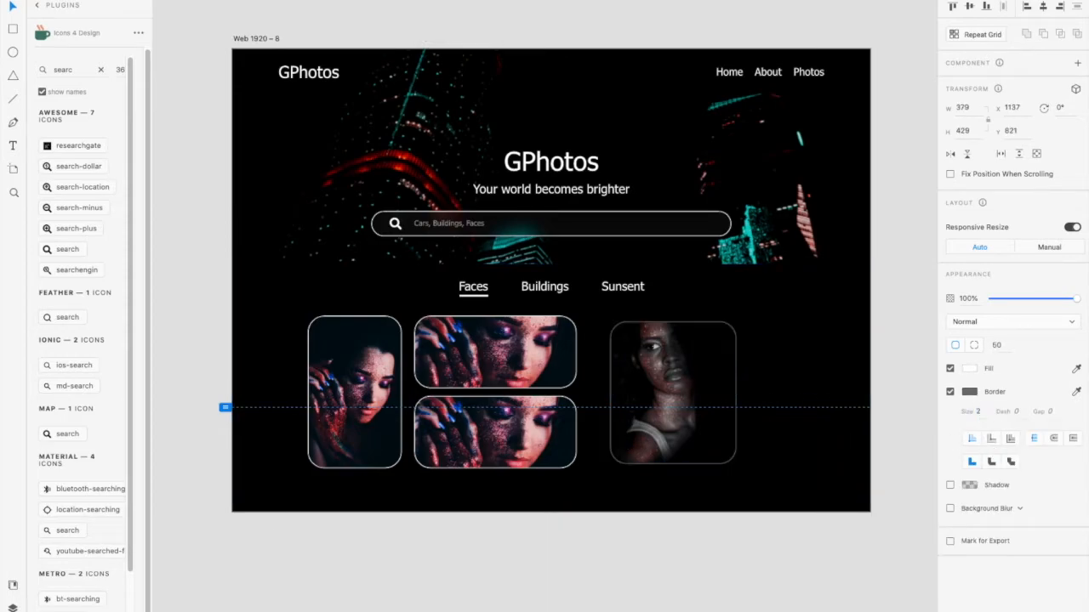
click(968, 393)
drag(676, 360, 656, 356)
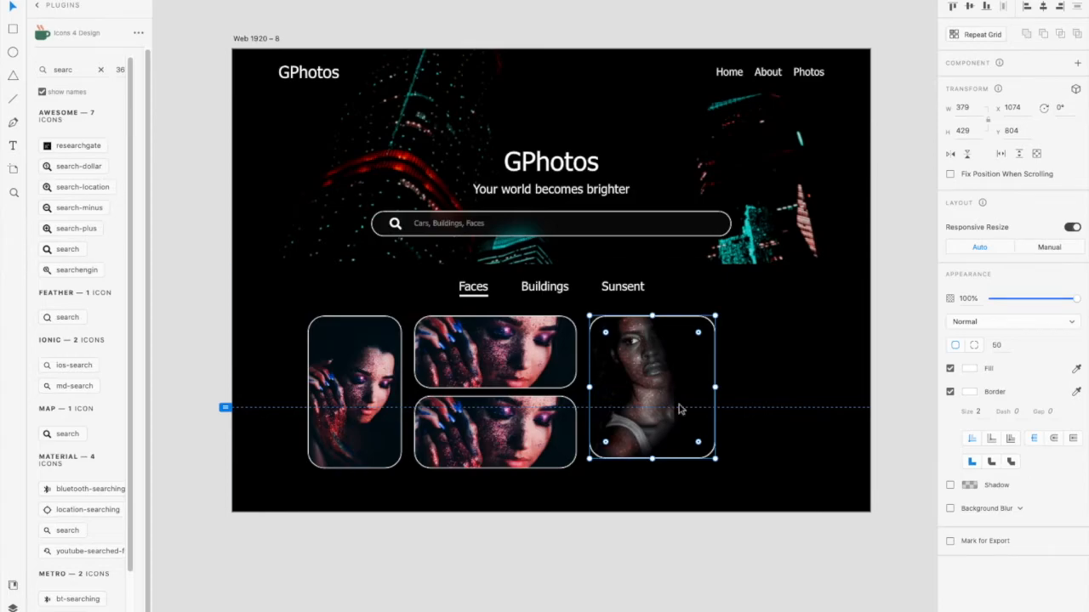
Build a fourth column at X 1501 from a shortened copy of the dim portrait card with the lower wide card, narrowed to 379 × 218, beneath it
alt+drag(679, 408, 817, 409)
drag(791, 460, 787, 393)
click(884, 455)
drag(900, 455, 857, 455)
drag(740, 455, 731, 455)
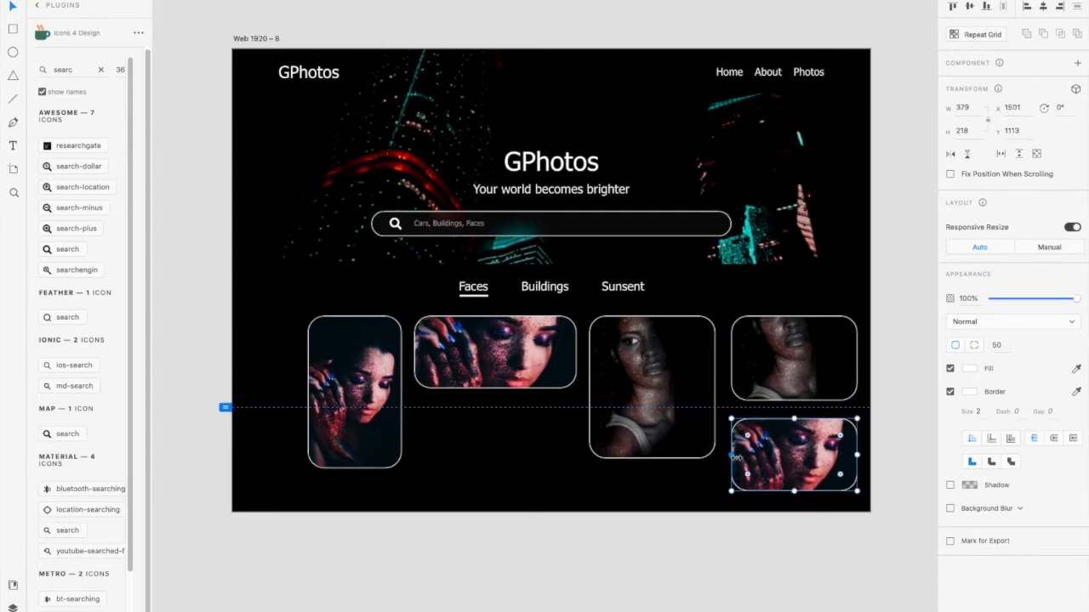
Even out the card edges by shortening the fourth column's upper card, raising the one beneath it, and lengthening the tall dim portrait card
drag(793, 400, 797, 388)
drag(791, 451, 791, 428)
click(791, 353)
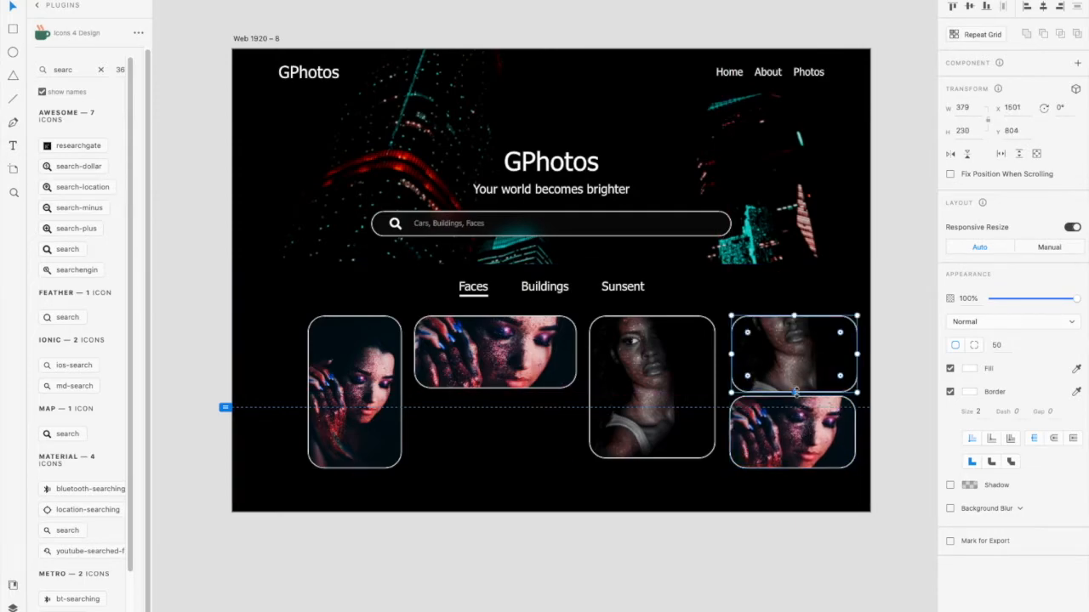
click(795, 434)
click(680, 429)
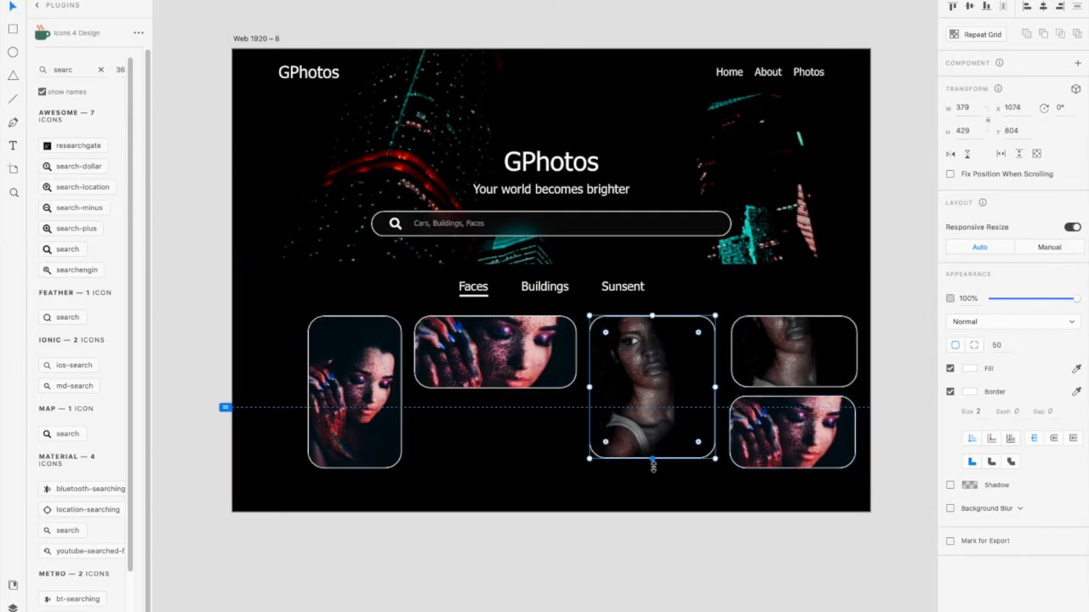
drag(652, 459, 652, 469)
Duplicate the wide portrait card directly beneath itself to complete the second column
click(514, 401)
click(516, 371)
drag(517, 371, 532, 432)
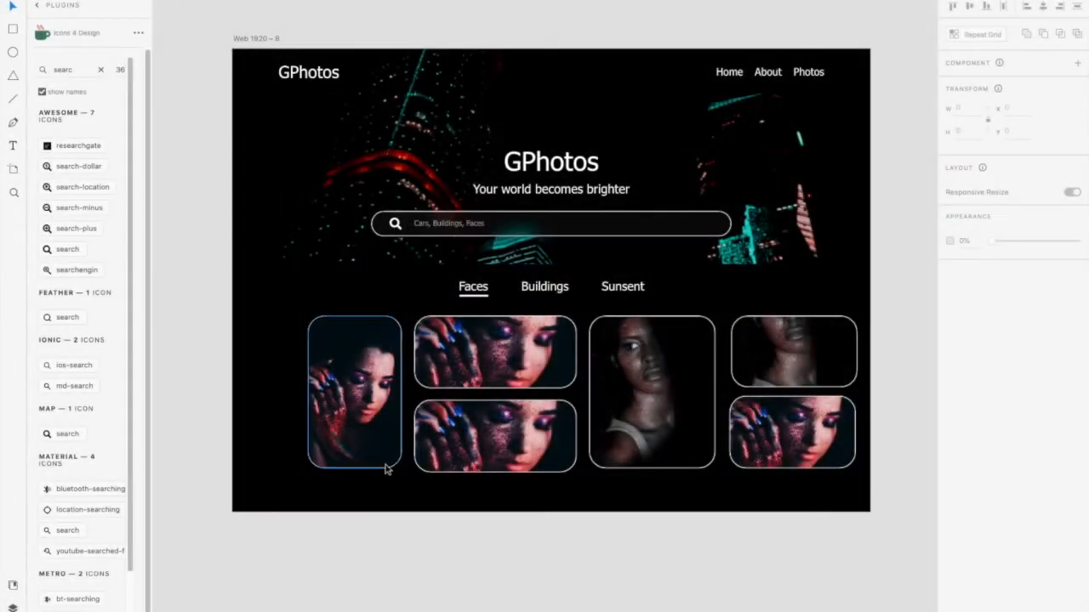
Select all six photo cards and group them
click(324, 404)
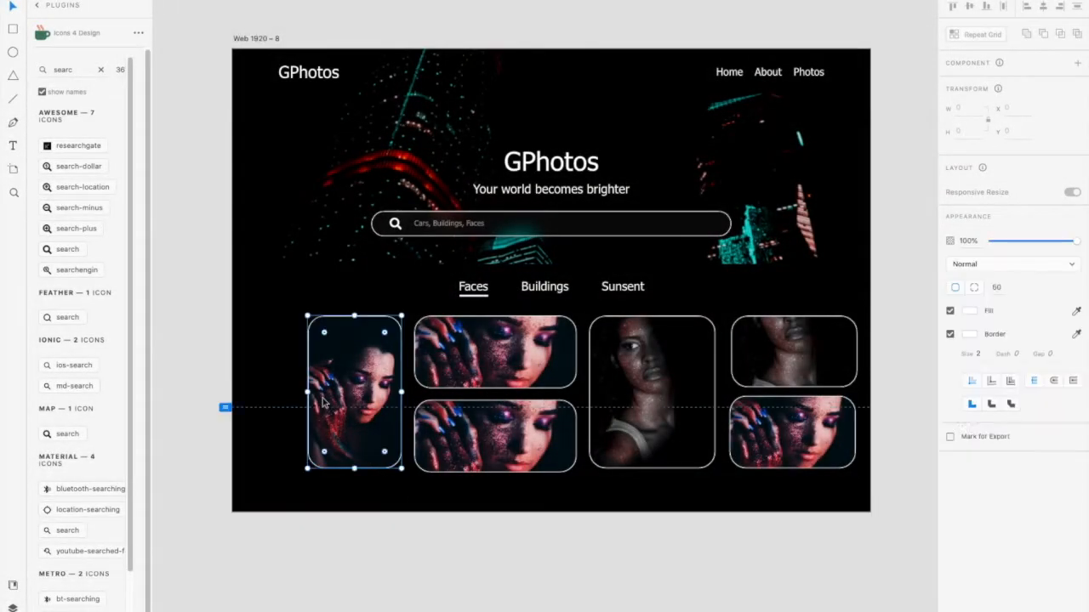
shift+click(493, 357)
shift+click(497, 434)
shift+click(651, 391)
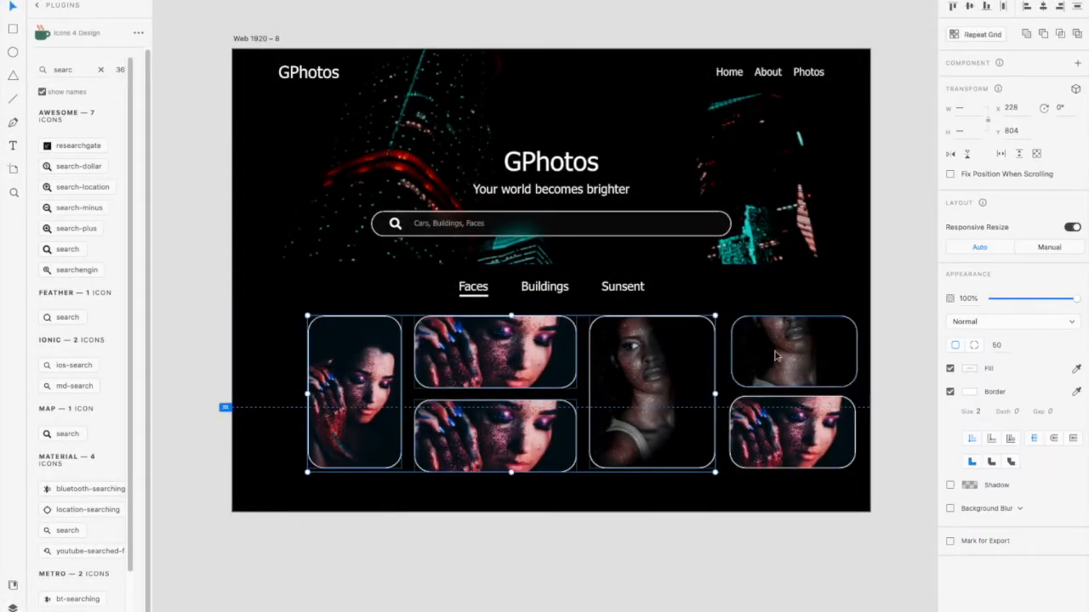
shift+click(752, 414)
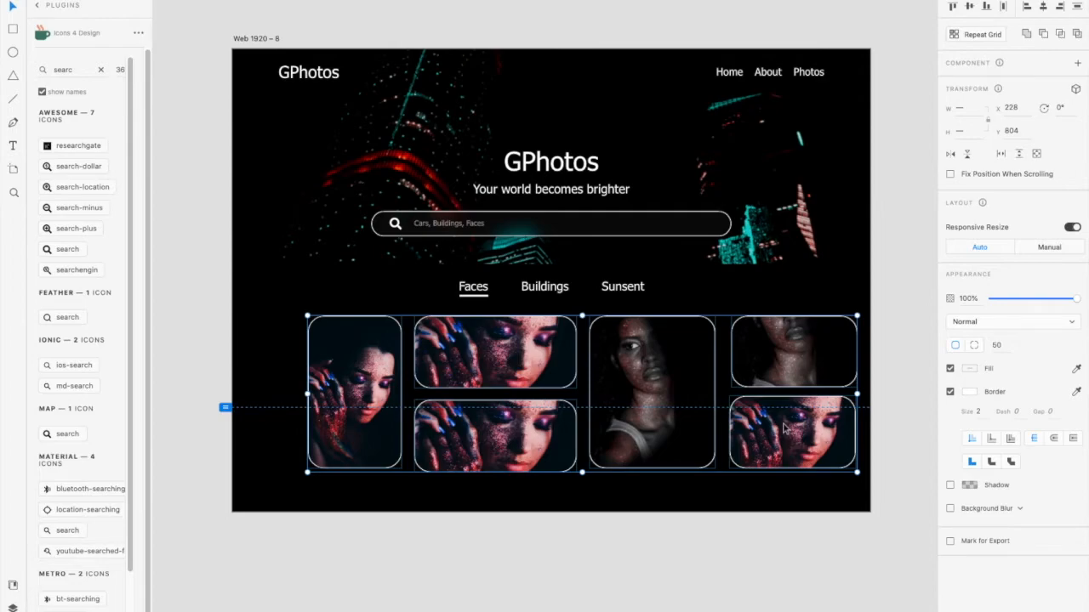
key(Escape)
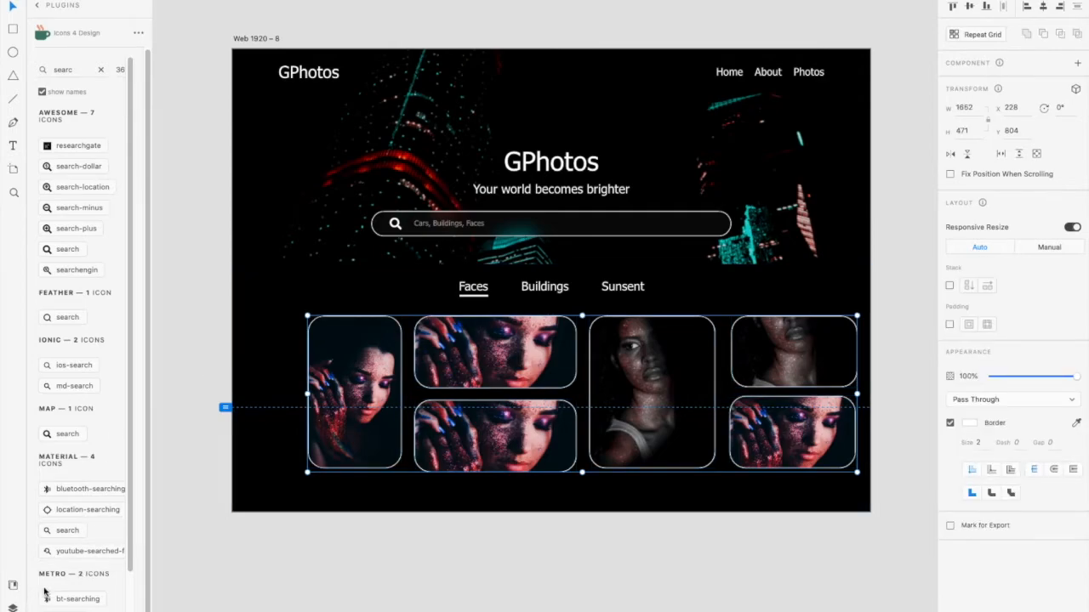
Shift the photo card group to X 213, Y 806
click(12, 607)
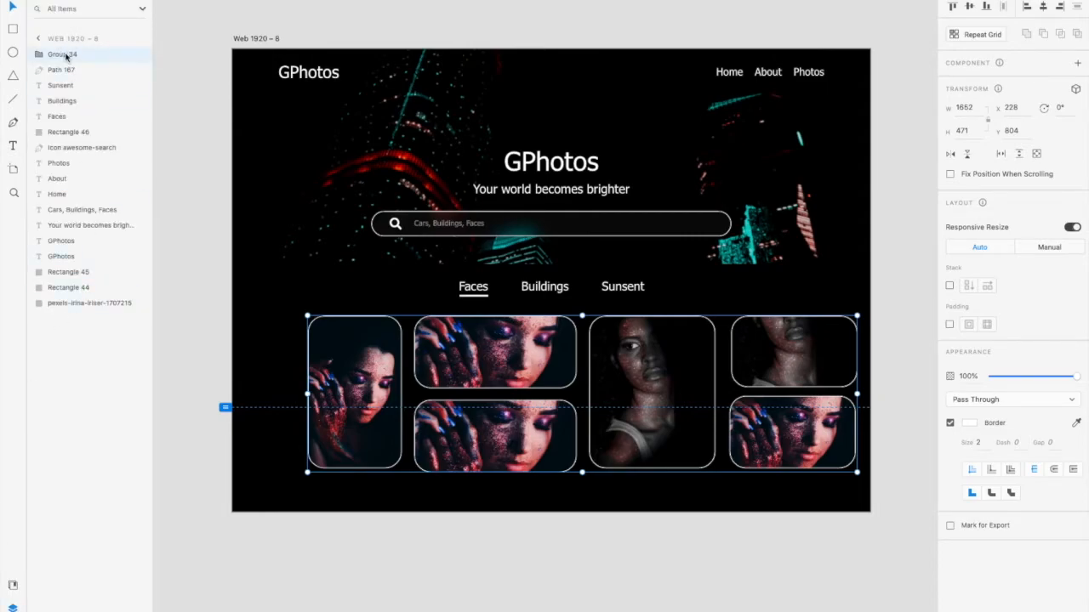
mouse_move(565, 391)
mouse_down()
mouse_move(521, 408)
mouse_move(560, 392)
mouse_up()
click(251, 379)
click(315, 546)
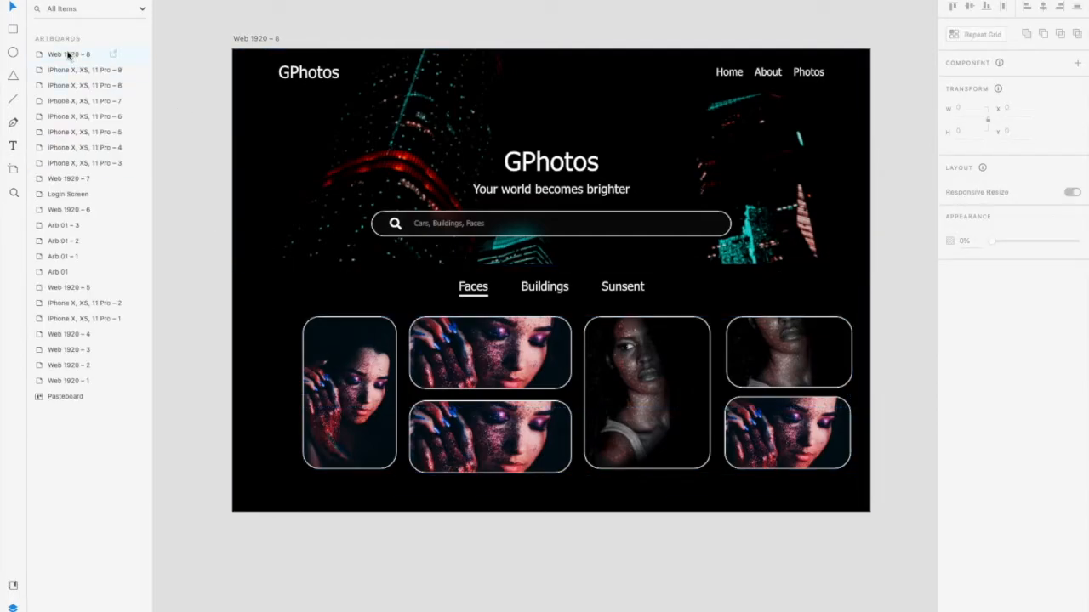
click(12, 607)
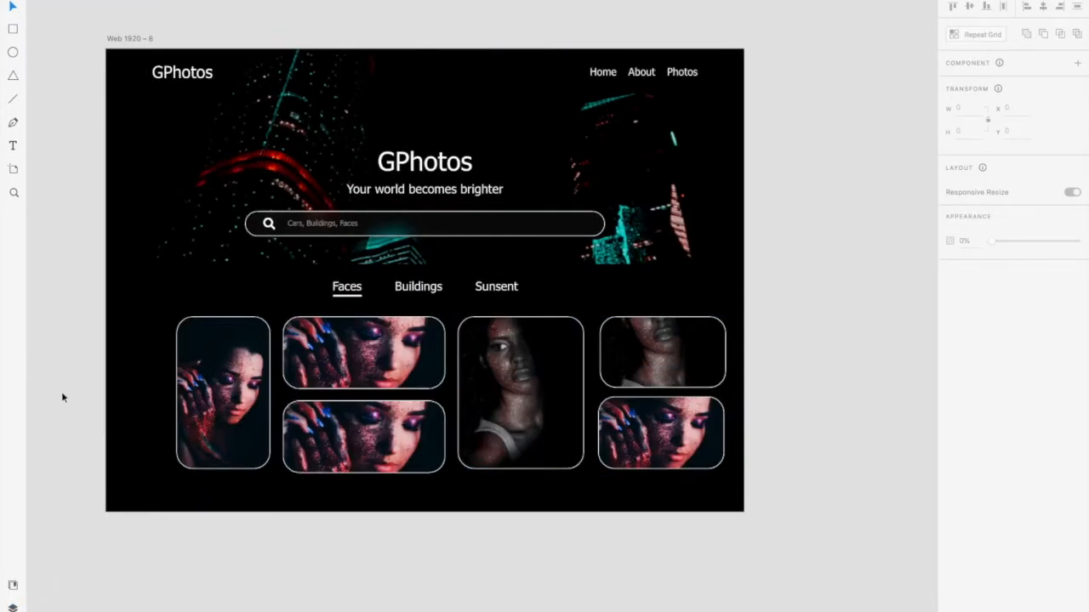
click(12, 607)
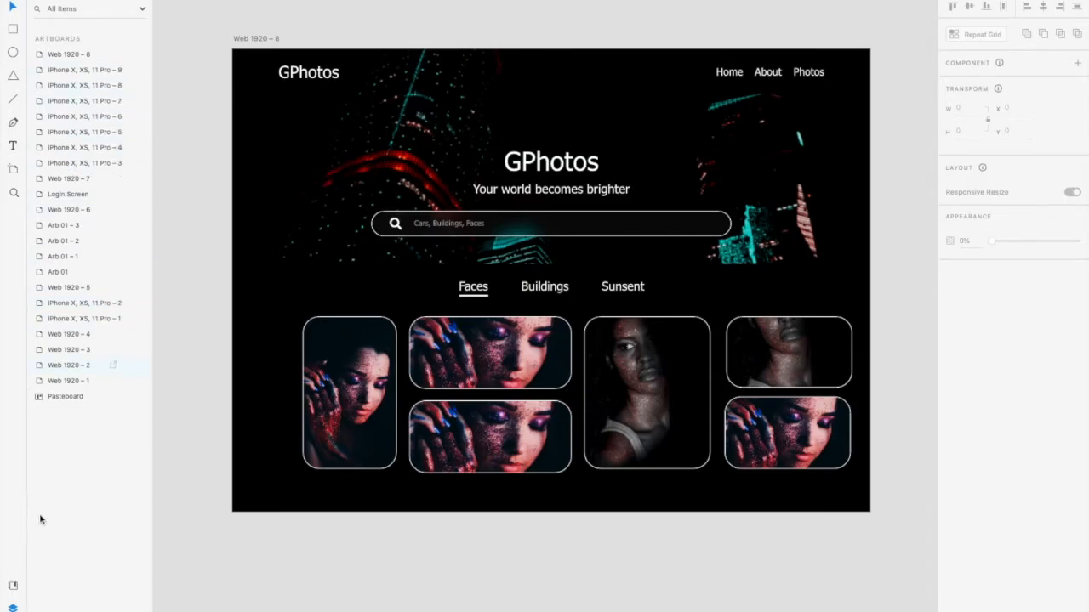
click(15, 585)
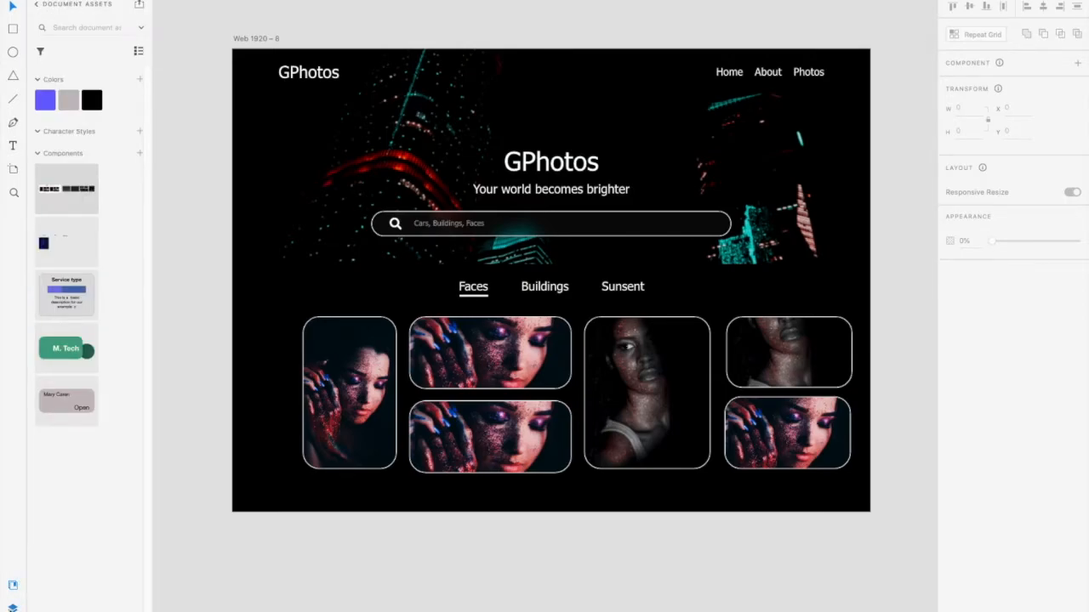
click(13, 608)
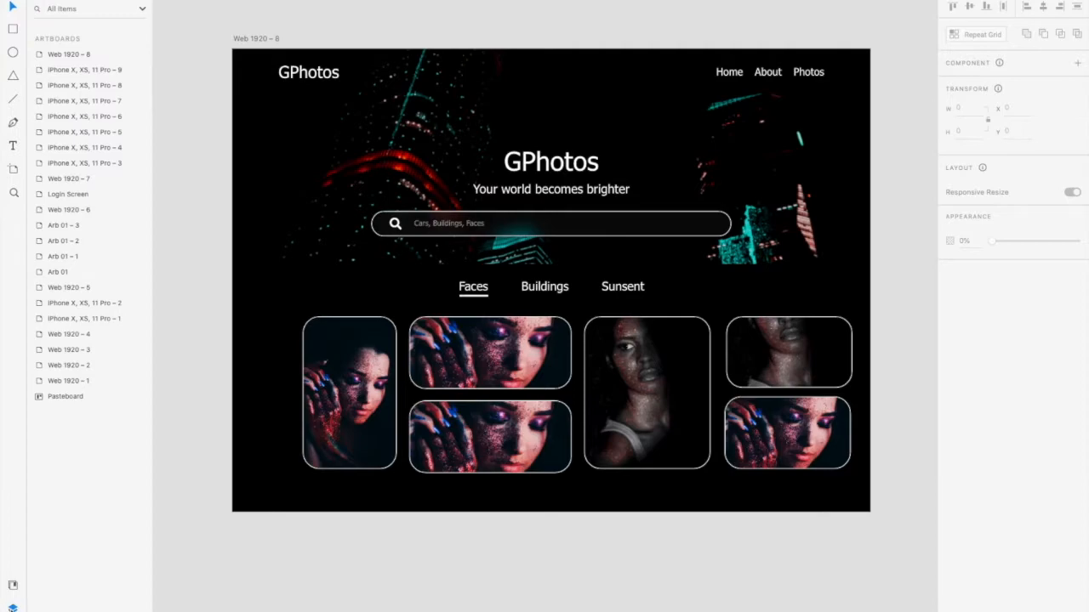
Rename the photo card group in the layer list as "FacesGroup"
click(466, 418)
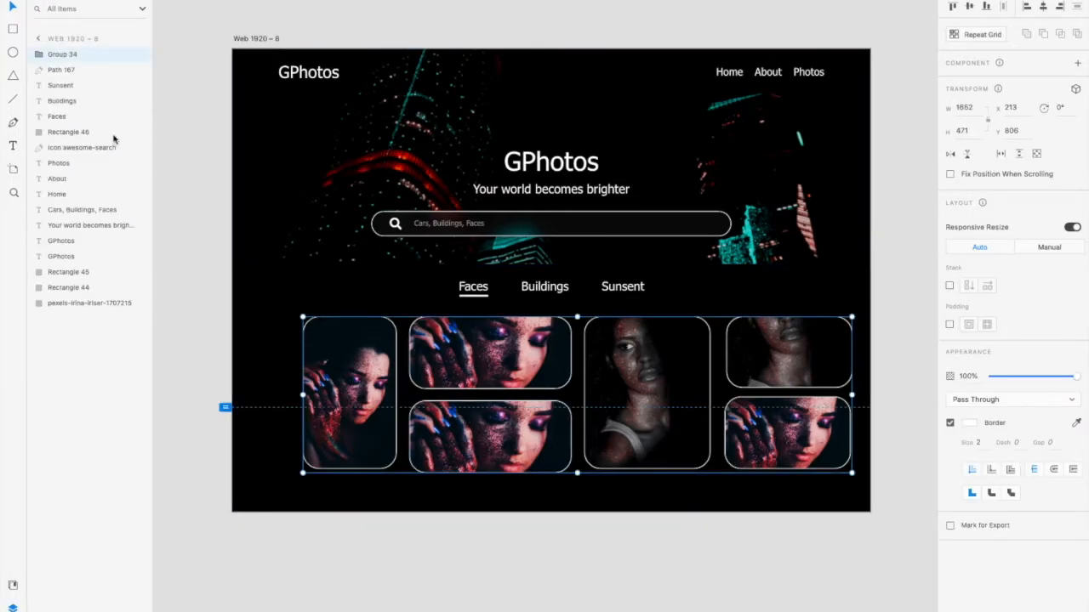
double_click(65, 55)
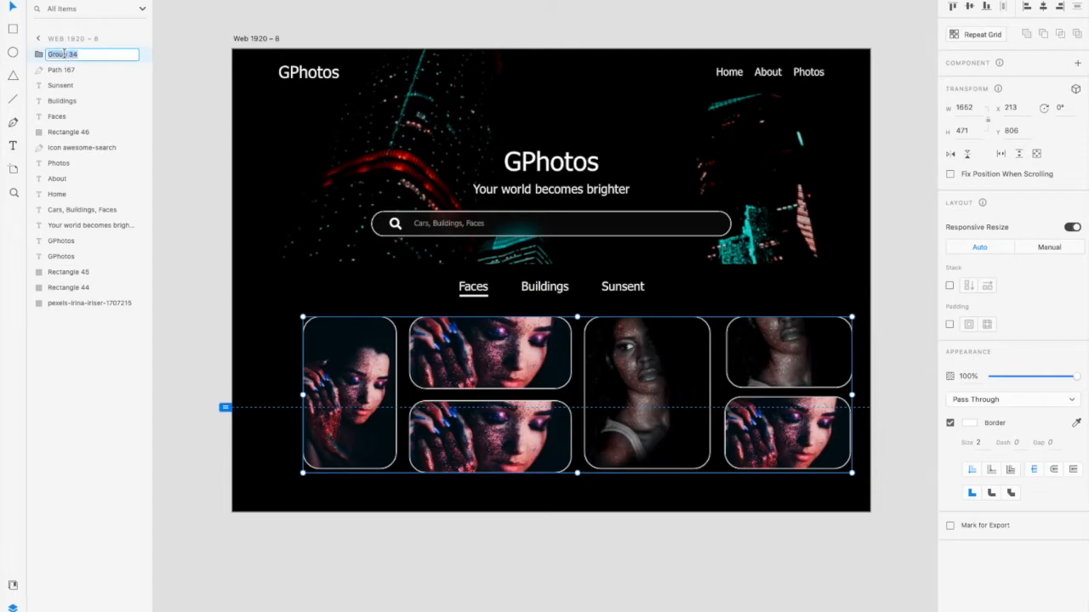
text(G)
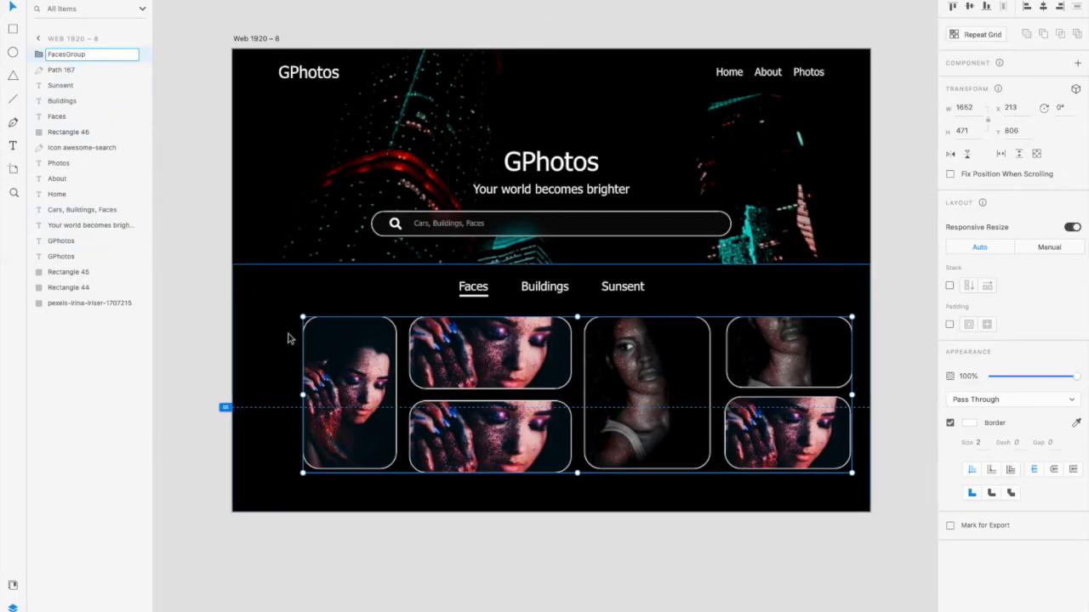
click(250, 430)
Move the FacesGroup cards to X 134, Y 813 so they sit horizontally centred in the black section
click(360, 564)
scroll(360, 564, down, 3)
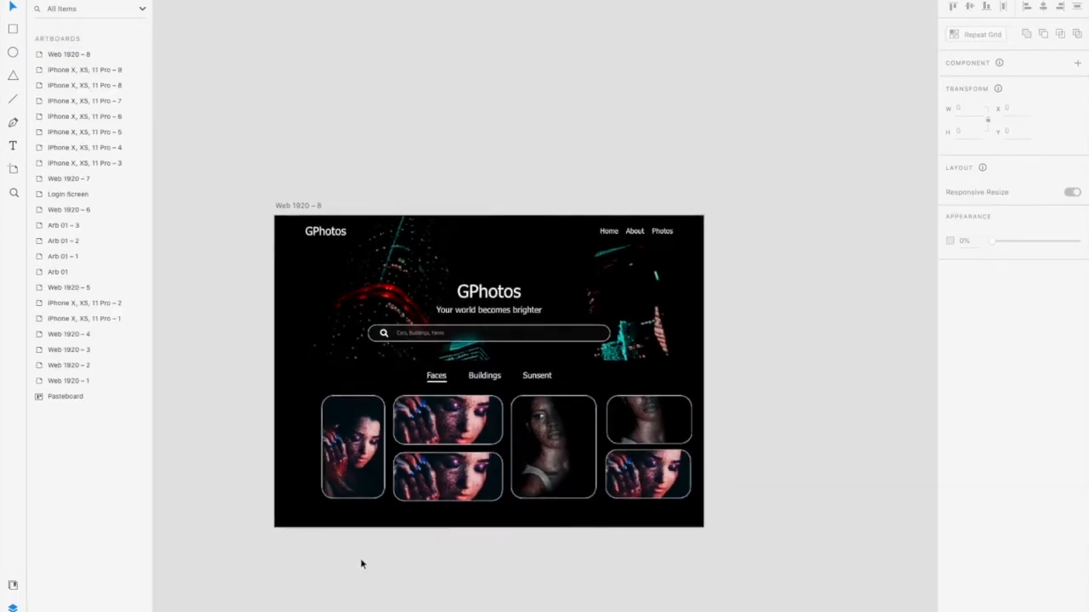
scroll(451, 541, up, 2)
drag(551, 462, 530, 466)
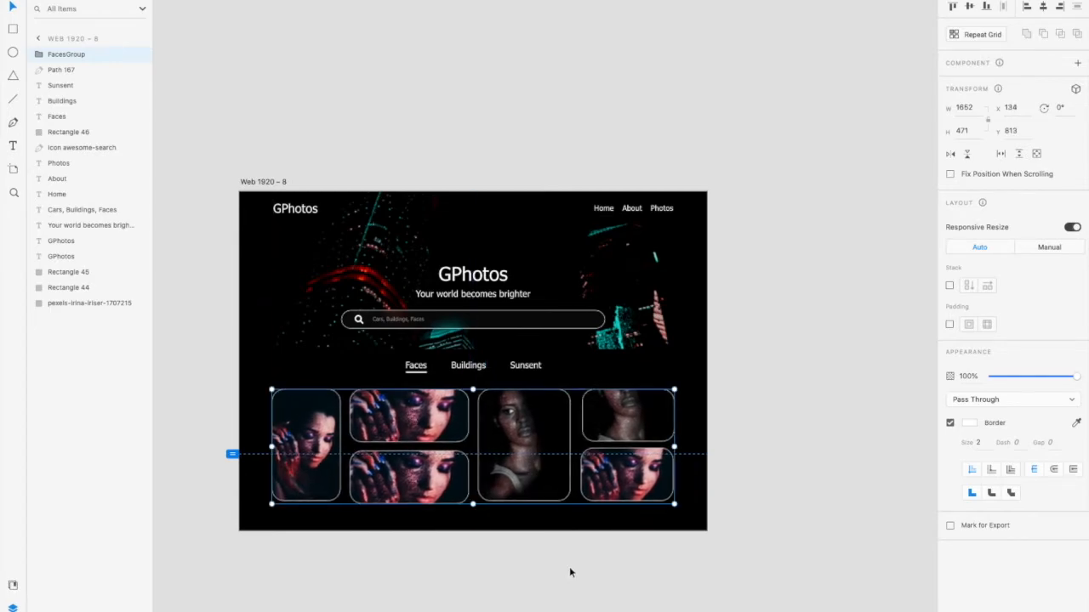
click(572, 586)
scroll(569, 579, down, 3)
scroll(569, 578, left, 2)
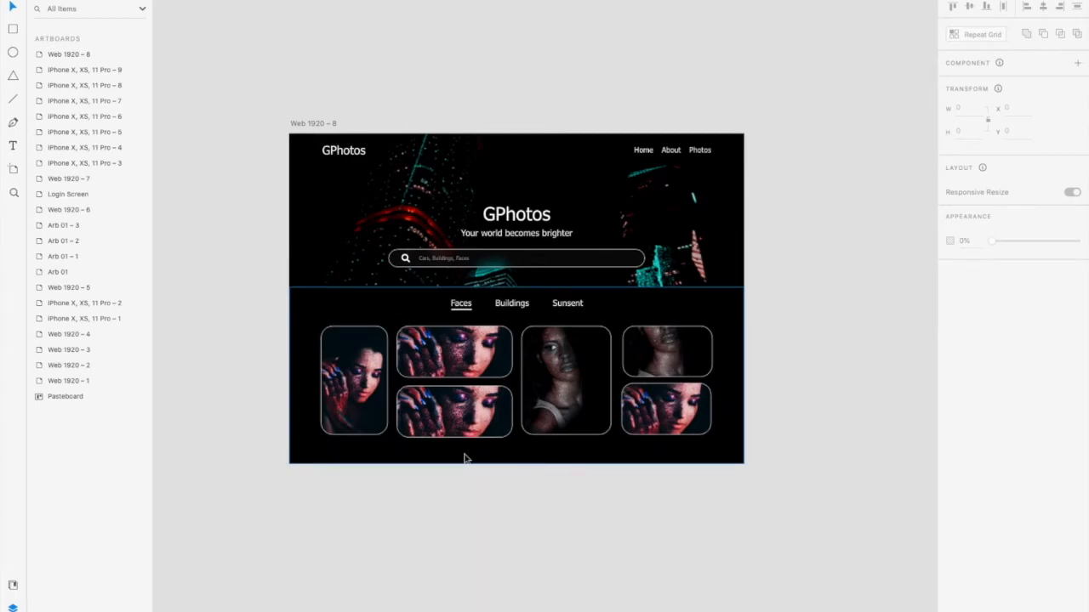
scroll(464, 458, up, 1)
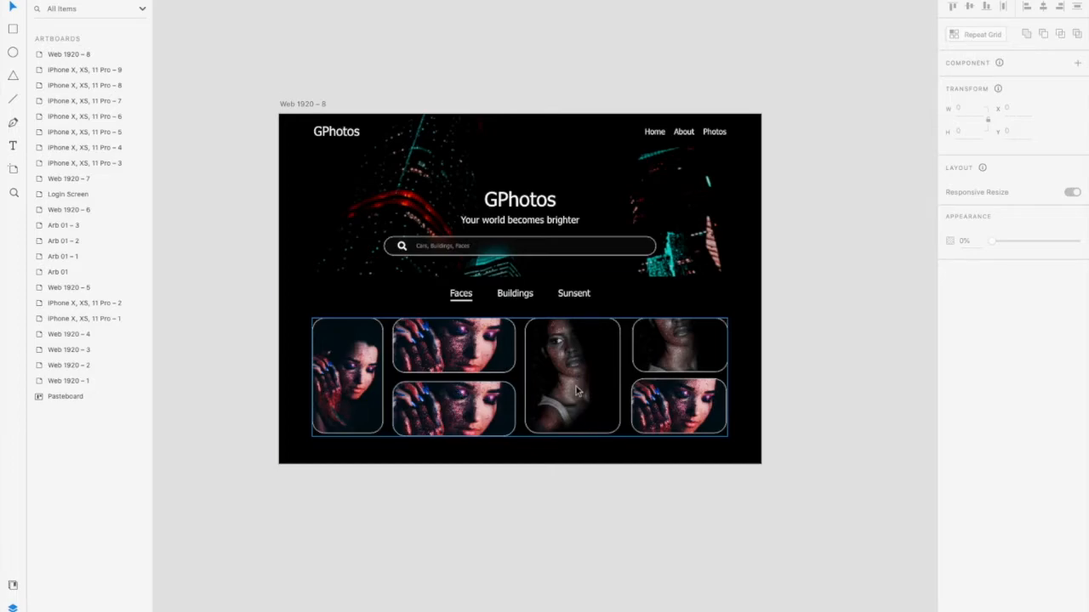
Move the FacesGroup cards below the artboard and draw a rectangle about 293 by 289 in the black section with corner radius 50
drag(576, 388, 606, 541)
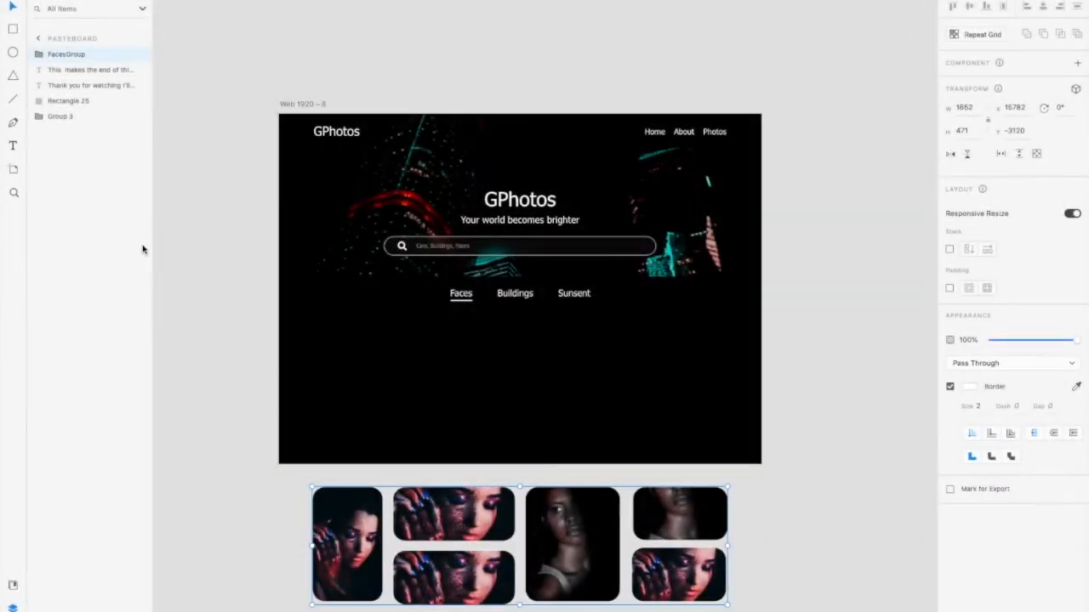
key(r)
drag(364, 343, 439, 416)
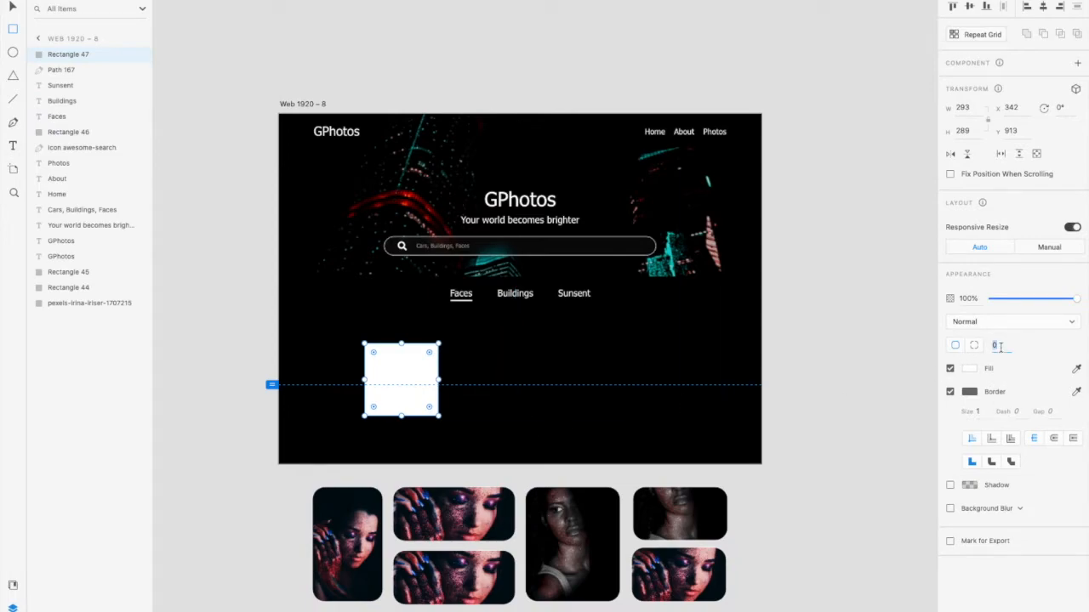
key(Return)
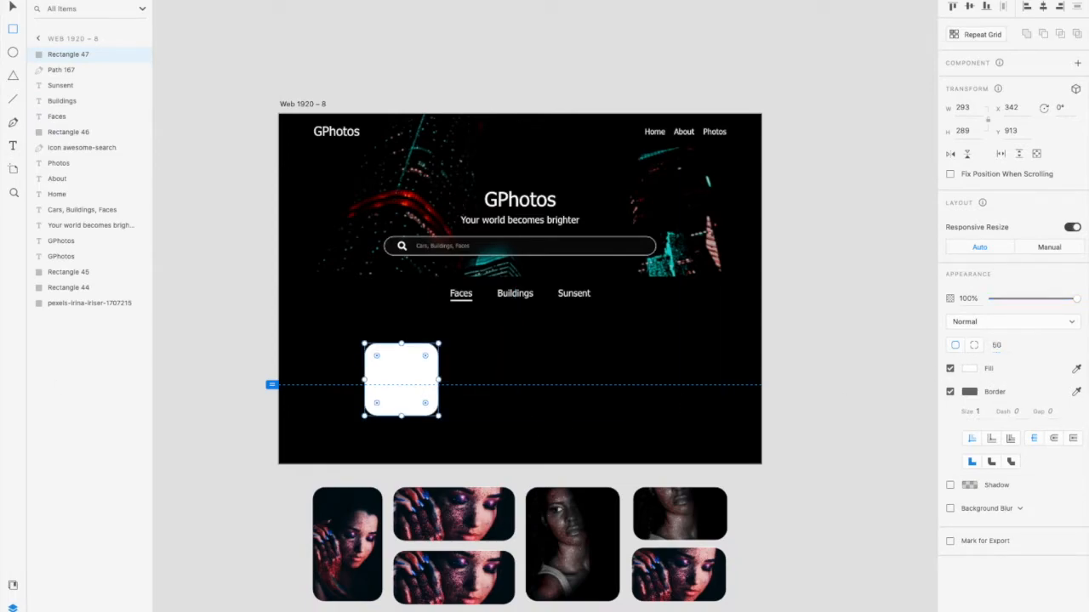
Fill the rounded rectangle with the moonlit city skyline photo and give it a white border of size 2
drag(72, 327, 403, 382)
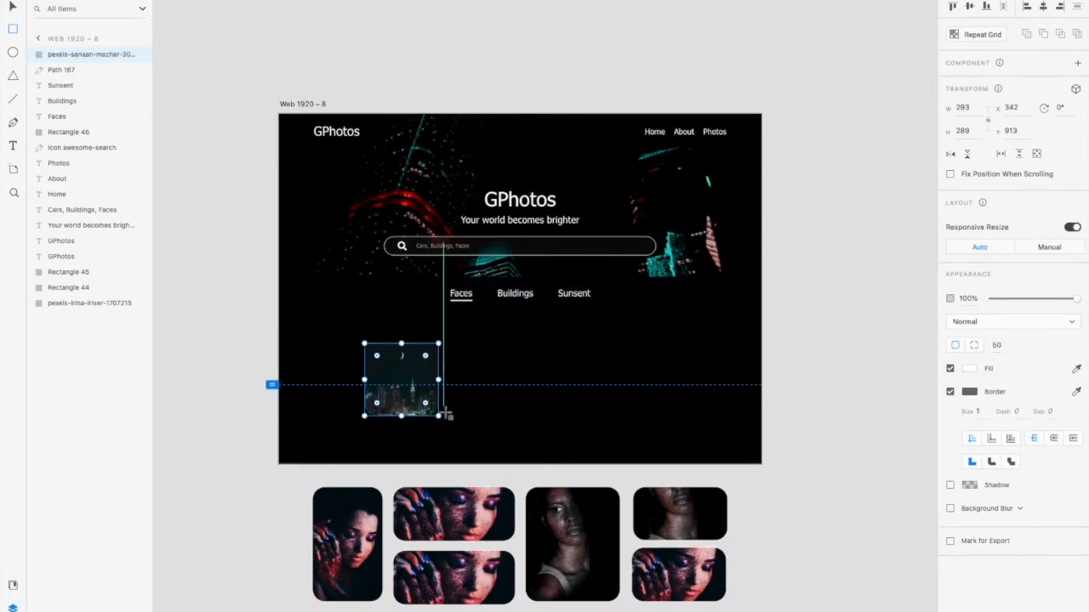
scroll(443, 411, up, 1)
scroll(443, 412, left, 1)
click(13, 7)
scroll(471, 452, up, 5)
scroll(471, 452, down, 1)
scroll(471, 451, right, 1)
text(3)
key(Return)
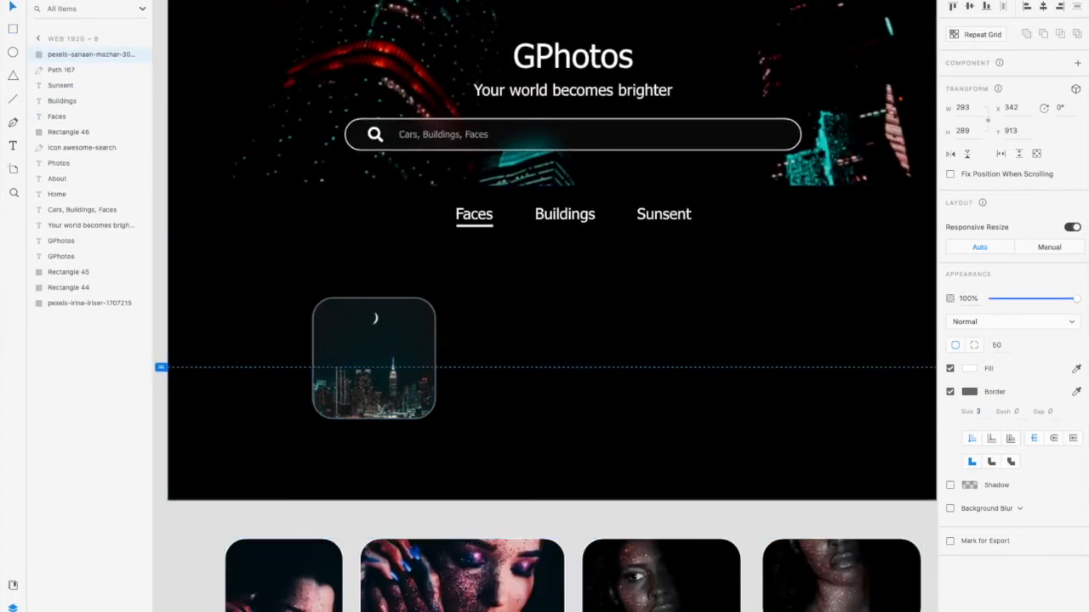
click(969, 394)
drag(864, 348, 416, 321)
click(982, 410)
text(2)
key(Return)
Stretch the skyline card taller and move it to X 273, Y 835
drag(373, 417, 373, 462)
drag(375, 374, 345, 340)
scroll(359, 383, down, 2)
Copy the height of the first face card, 459, and apply it to the skyline card
click(306, 486)
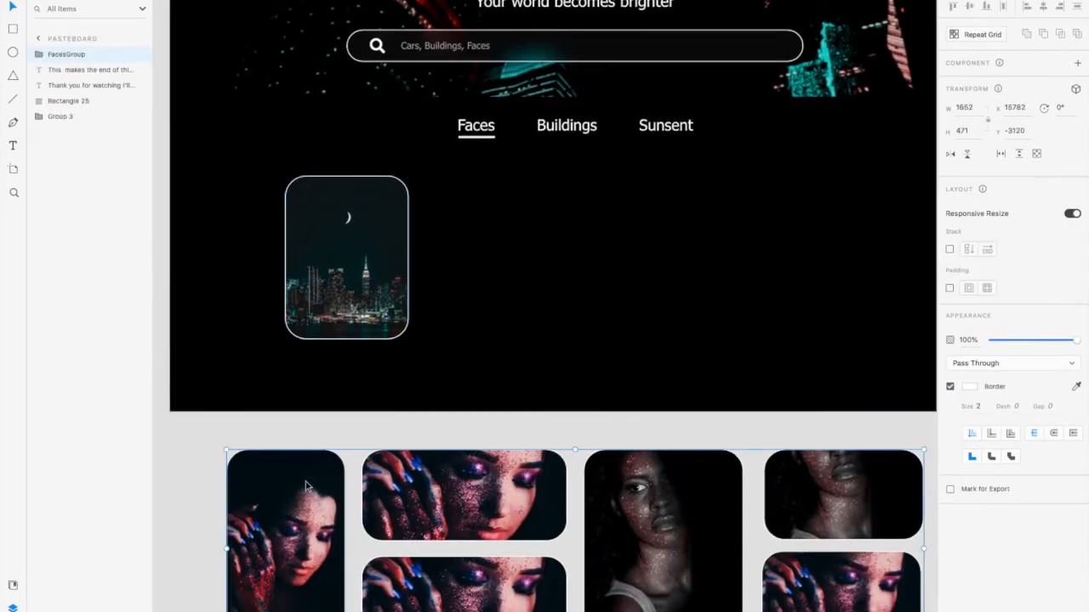
click(306, 485)
click(979, 132)
key(super+c)
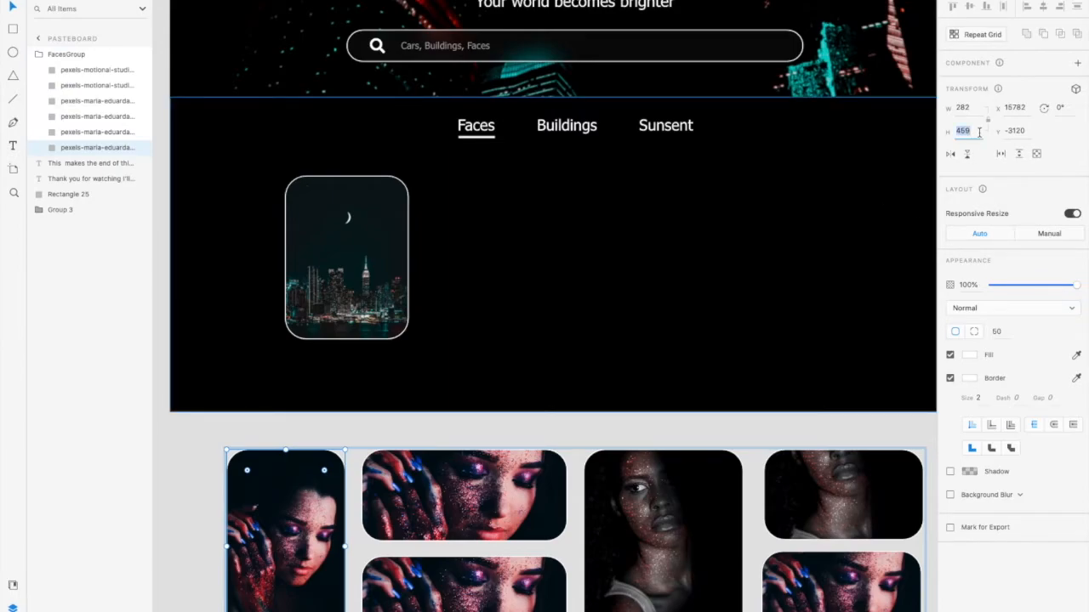
click(365, 232)
key(super+v)
key(Return)
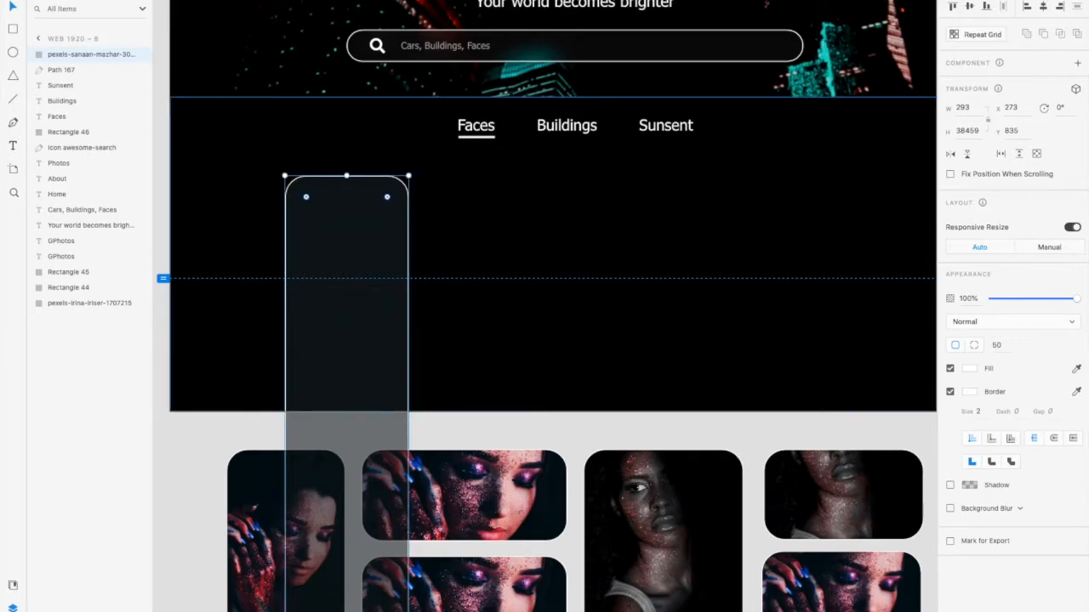
key(super+z)
click(961, 131)
key(Return)
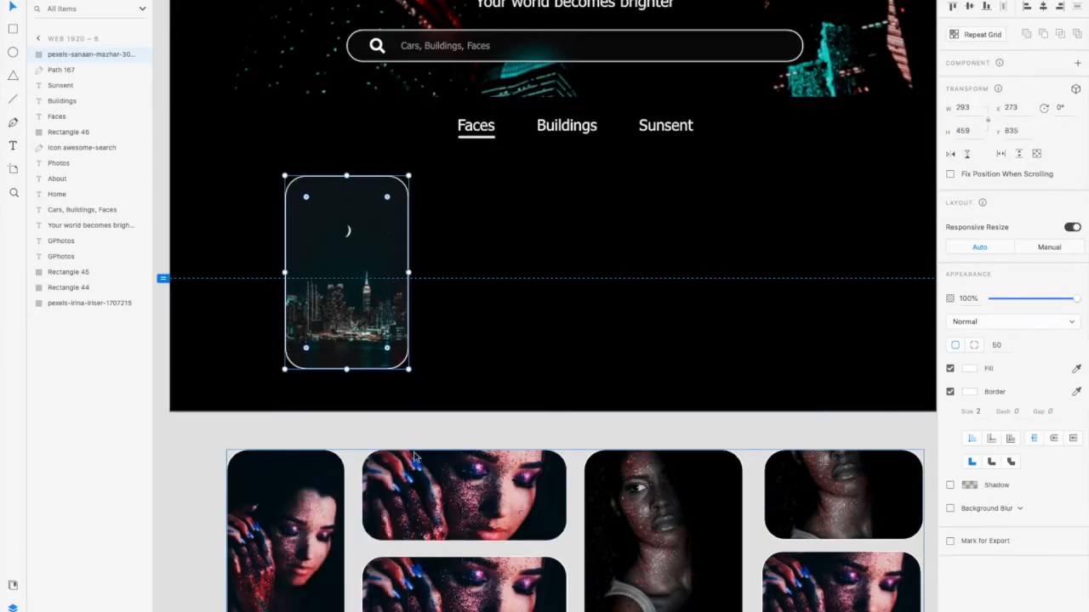
Match the skyline card's width to the first face card at 282 and move it to X 266, Y 856
double_click(305, 521)
click(472, 432)
double_click(293, 517)
click(963, 109)
key(super+c)
click(375, 210)
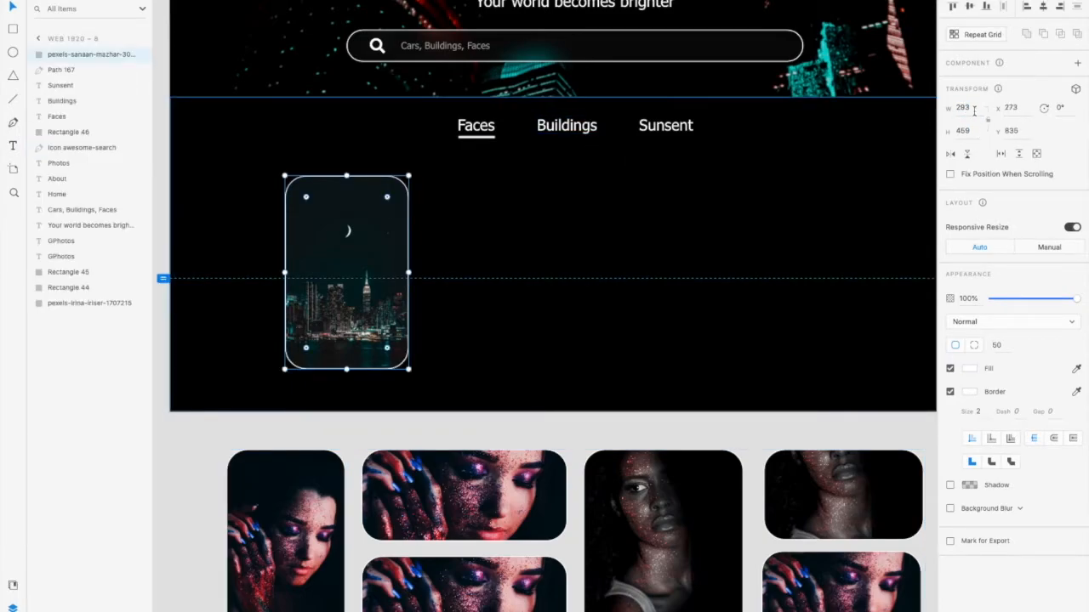
click(963, 109)
key(super+v)
key(Return)
drag(378, 268, 367, 283)
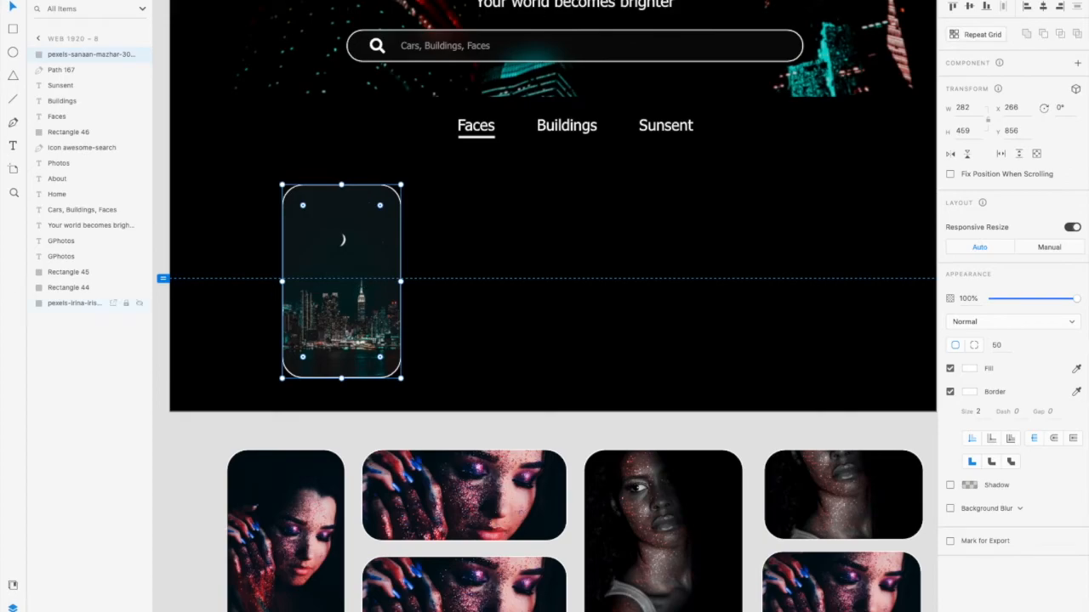
Duplicate the skyline card further along the row and draw a rectangle about 314 by 299 between the two, aligned with their tops
key(super+d)
drag(348, 272, 680, 306)
scroll(681, 306, down, 1)
key(r)
mouse_move(416, 195)
mouse_down()
mouse_move(529, 275)
mouse_move(537, 317)
mouse_up()
drag(491, 236, 465, 221)
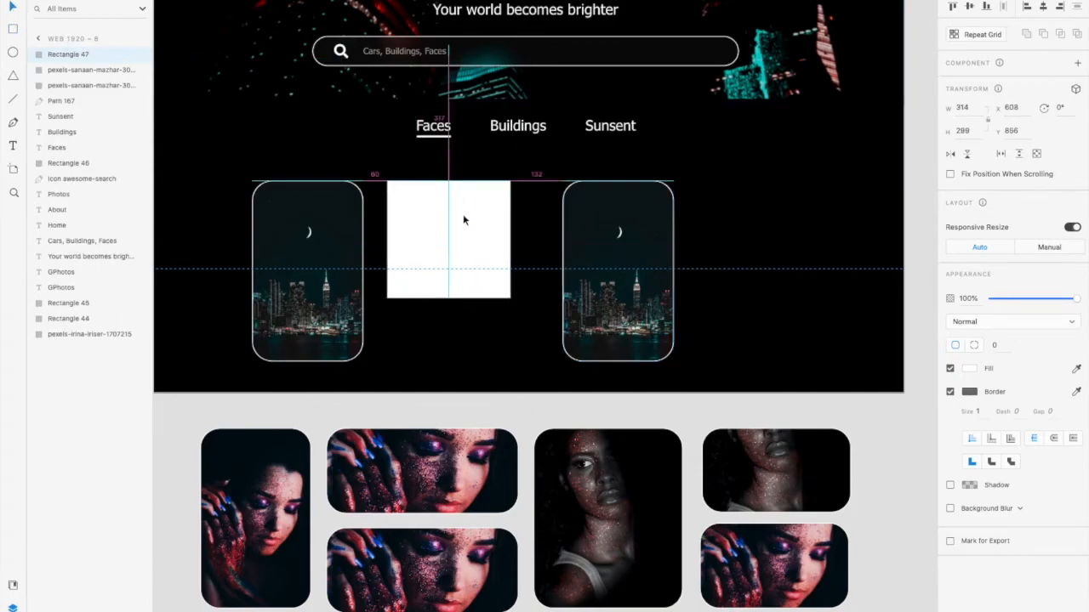
Round the middle rectangle's corners to 50 and resize it to about 392 by 459
click(1005, 342)
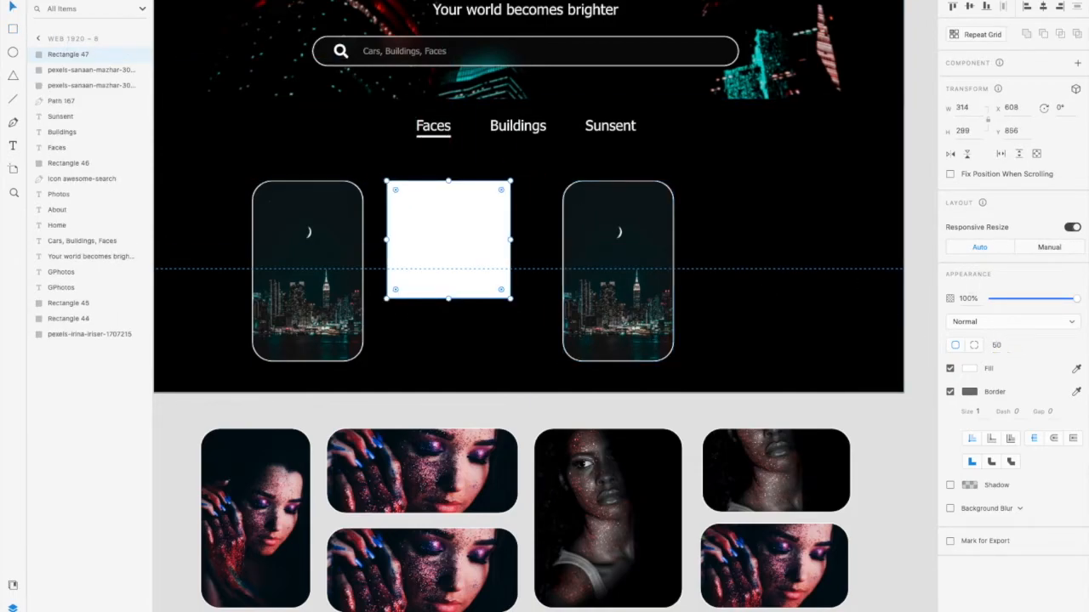
text(50)
key(Return)
drag(448, 297, 476, 342)
drag(511, 267, 543, 267)
drag(465, 354, 467, 361)
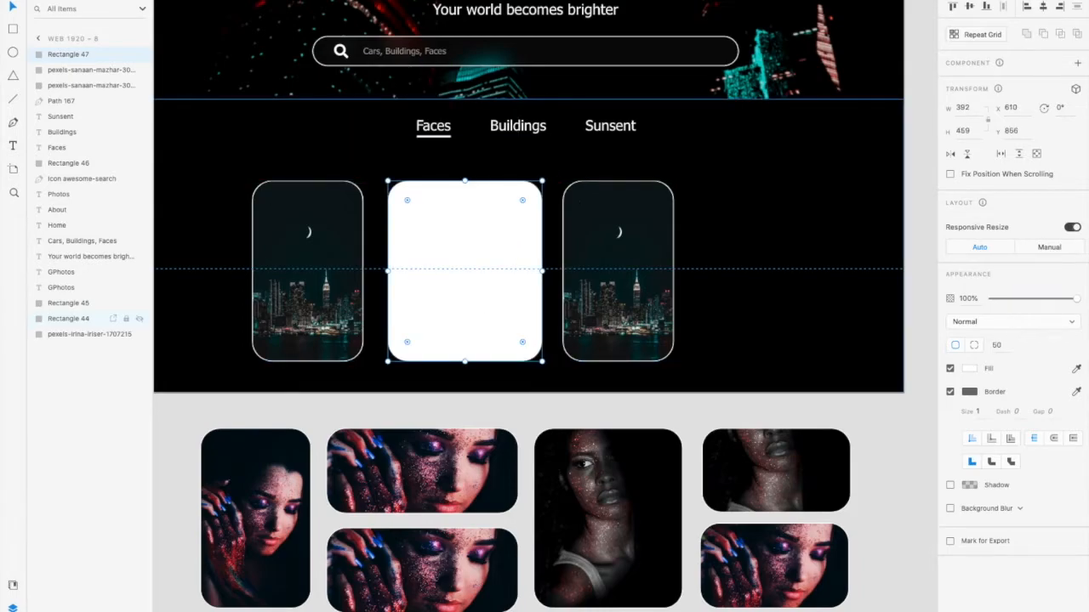
Fill the middle rectangle with the red-lit skyscraper photo and give it a white border of size 2
drag(766, 341, 445, 277)
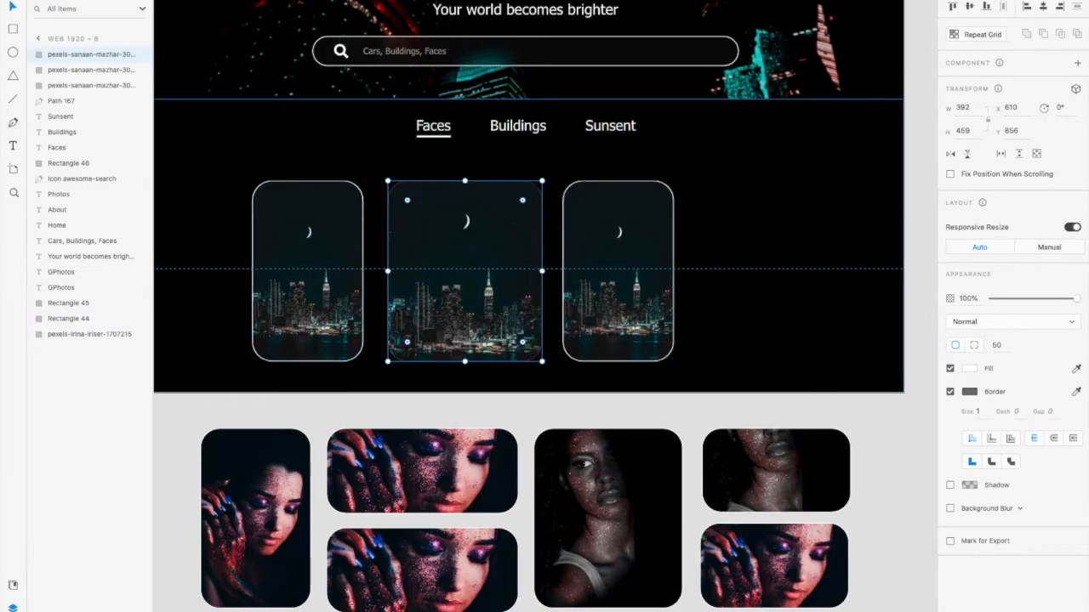
key(ctrl+z)
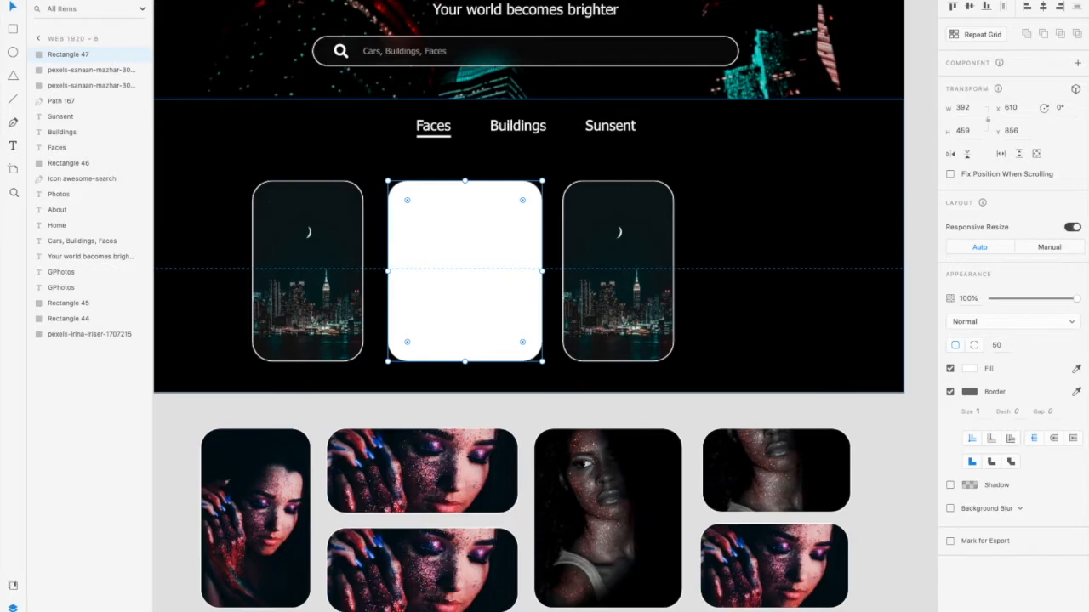
drag(765, 340, 464, 273)
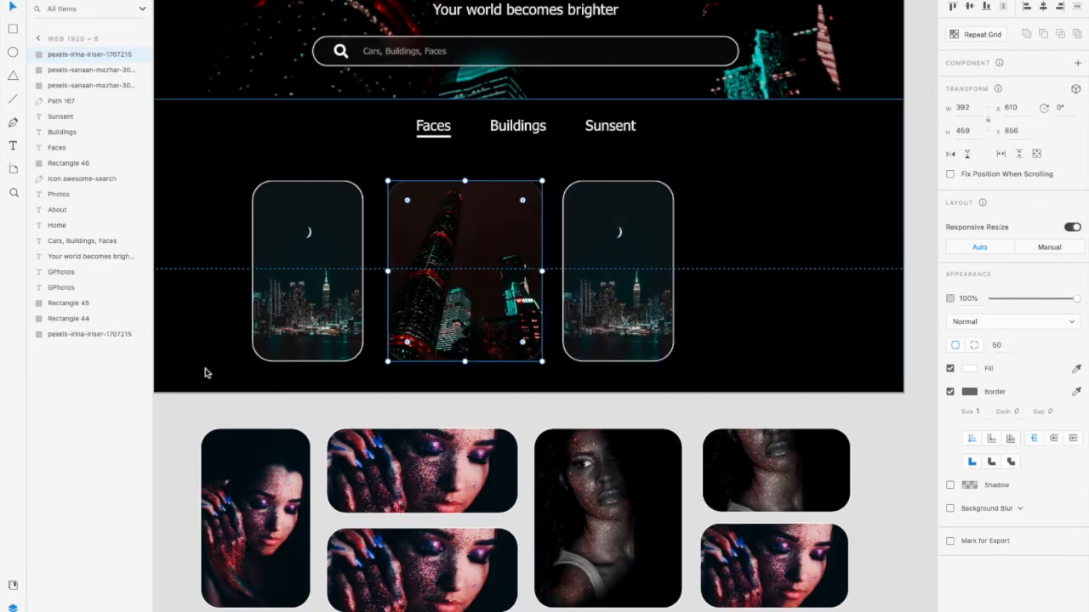
text(2)
key(Return)
click(967, 392)
text(fff)
key(Return)
Duplicate the skyscraper card to the end of the row and shorten the copy to a height of about 209
click(622, 370)
click(499, 294)
key(ctrl+d)
drag(499, 294, 833, 295)
drag(800, 361, 814, 330)
Duplicate the short skyscraper card, place the copy beneath it and widen it slightly
key(ctrl+d)
scroll(815, 330, down, 1)
scroll(815, 330, right, 2)
drag(739, 251, 721, 251)
click(734, 335)
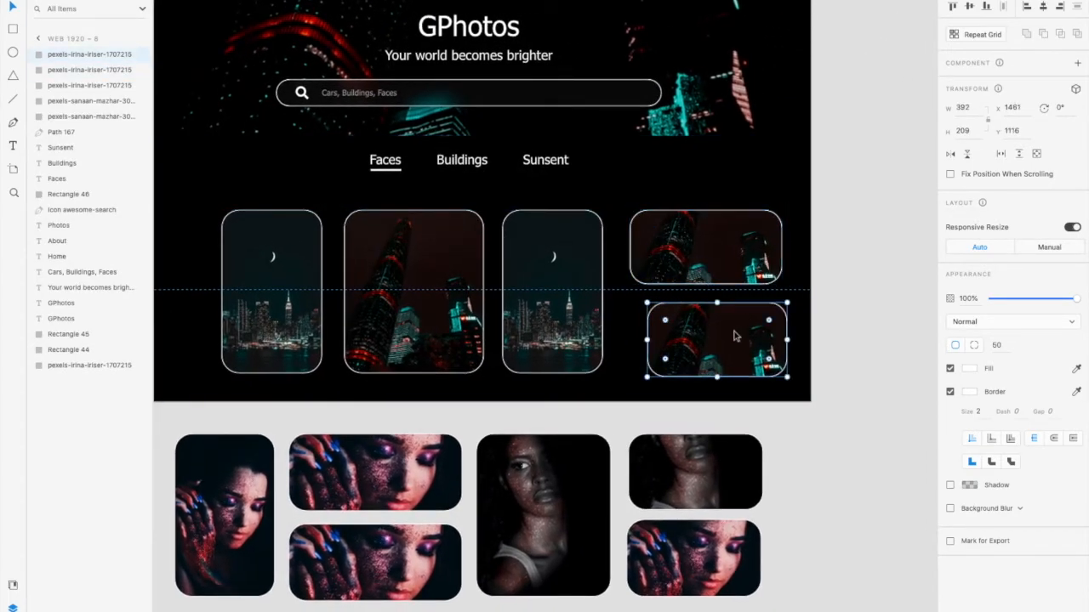
drag(734, 335, 729, 331)
drag(648, 344, 639, 345)
Extend the upper short skyscraper card slightly downward and adjust the lower card so both right edges line up
click(705, 276)
drag(705, 284, 705, 290)
shift+click(691, 340)
drag(691, 340, 685, 340)
Group the five building cards and rename the group as "BuildingsGroup"
click(298, 279)
shift+click(413, 285)
shift+click(553, 277)
shift+click(707, 256)
shift+click(708, 331)
key(super+g)
double_click(68, 54)
text(Grpu)
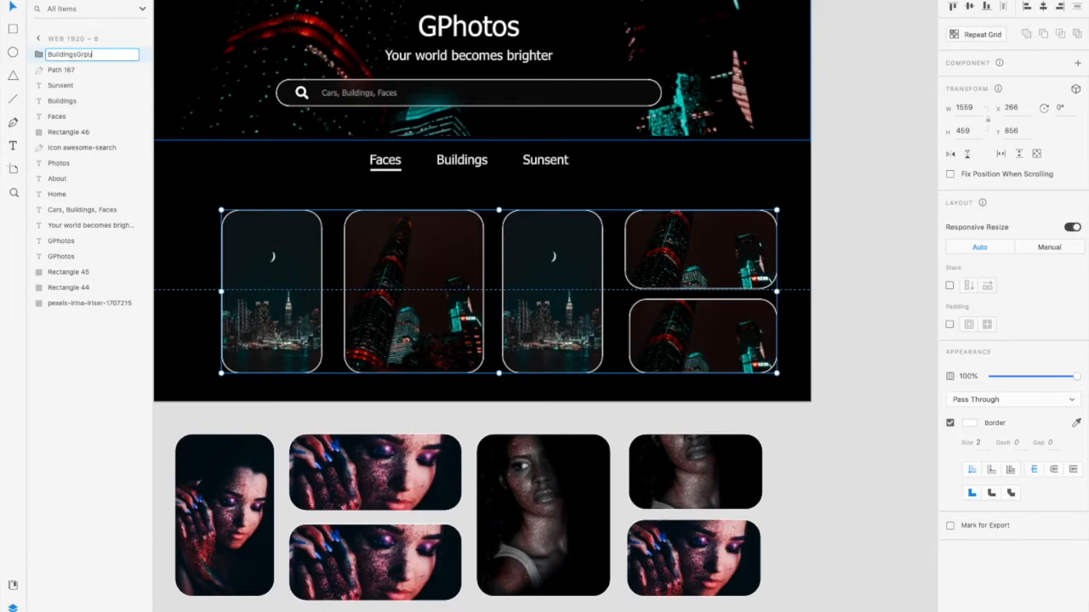
key(Return)
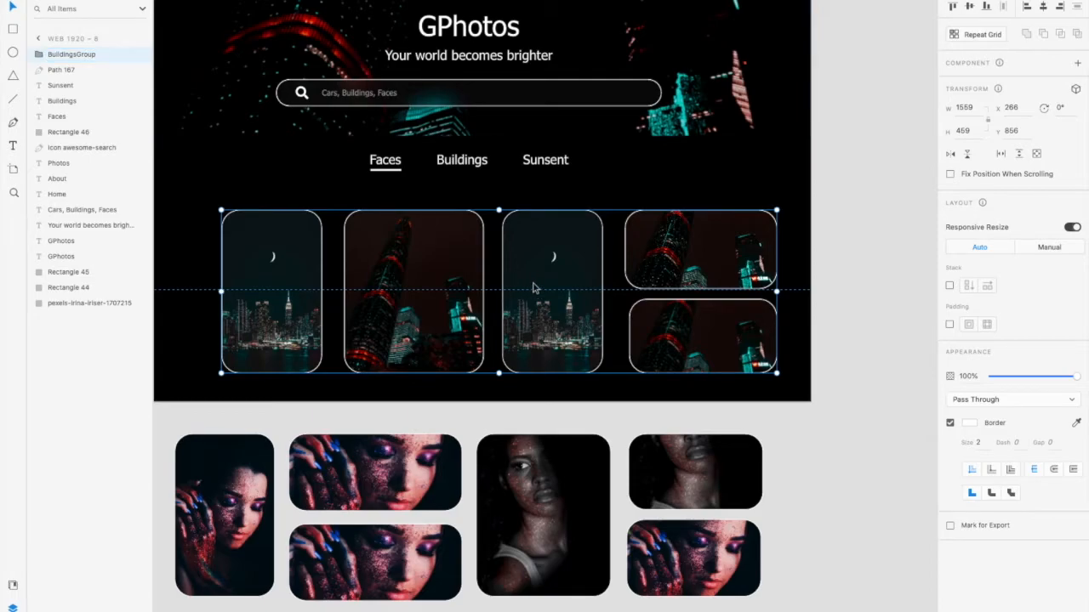
Move the BuildingsGroup cards below FacesGroup and draw a rectangle about 320 by 369 in the black section
key(Escape)
scroll(529, 306, down, 5)
drag(529, 306, 480, 527)
drag(417, 344, 354, 273)
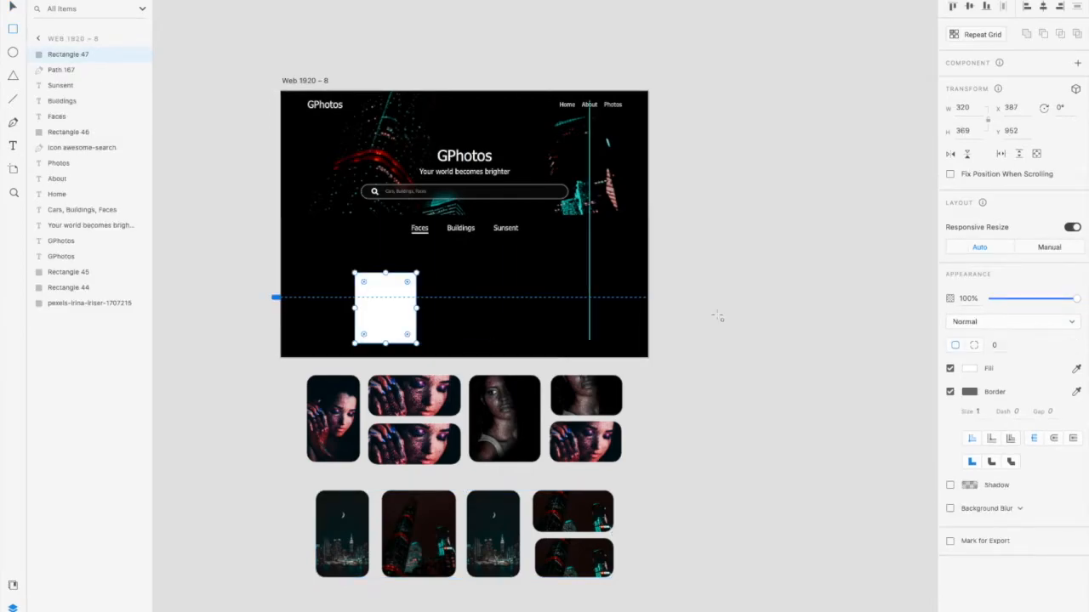
Set the new rectangle's height to 459, matching the first face card, and its corner radius to 50
key(v)
double_click(343, 426)
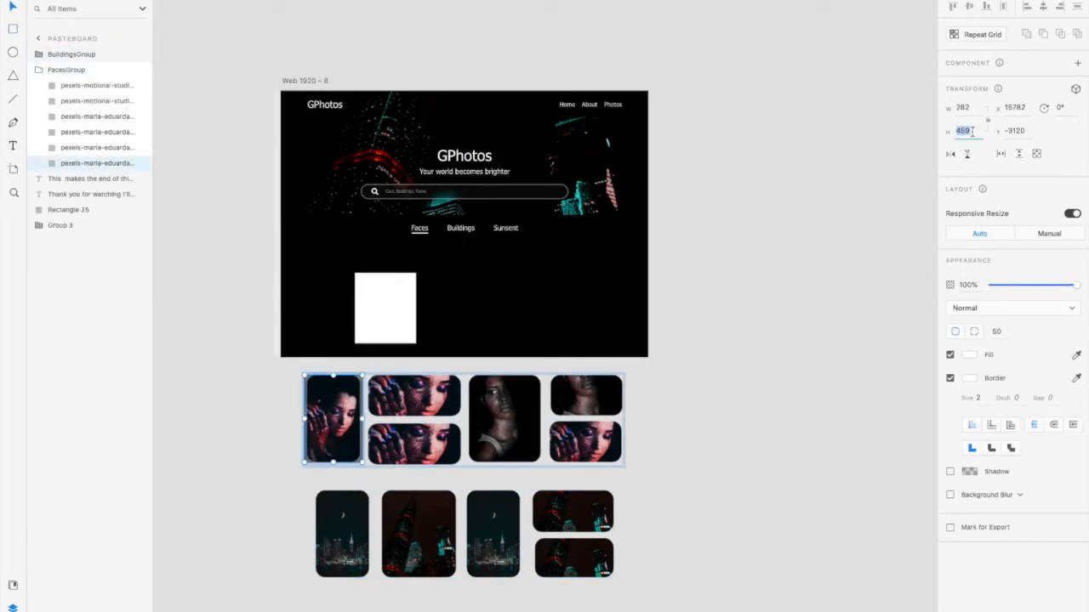
click(387, 281)
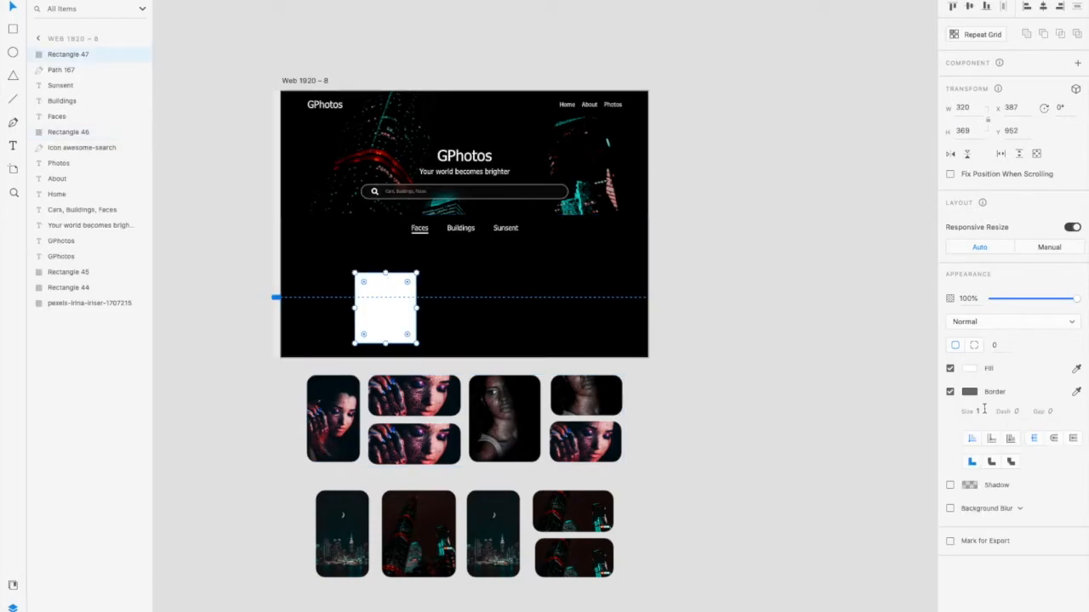
click(962, 130)
text(459)
key(Return)
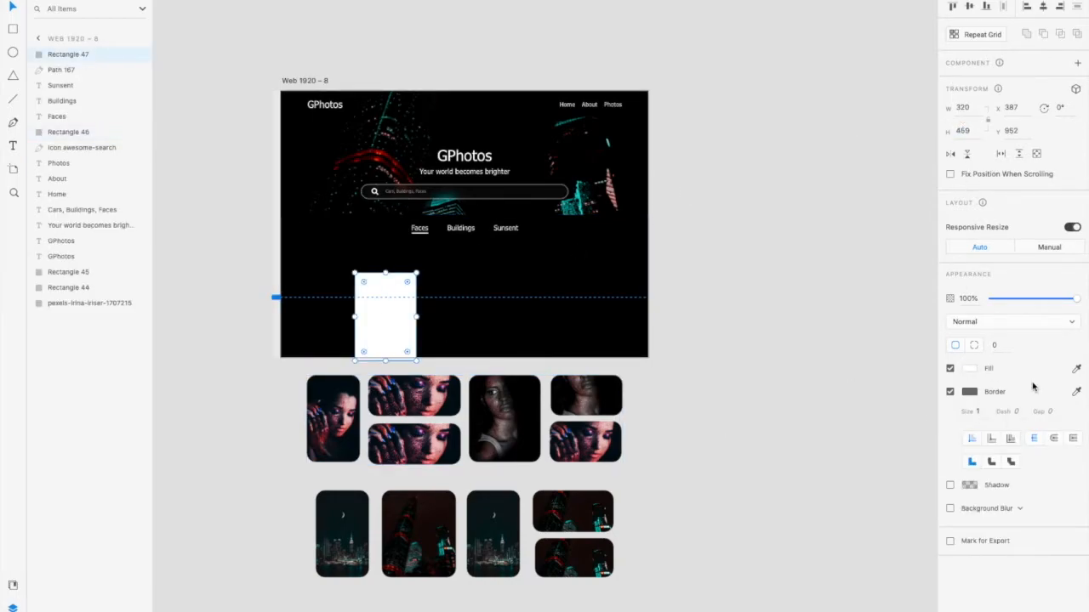
click(995, 346)
text(50)
key(Return)
Fill the rounded rectangle with the mountain sunset photo and give it a white border of size 2
drag(360, 303, 404, 301)
scroll(382, 295, up, 2)
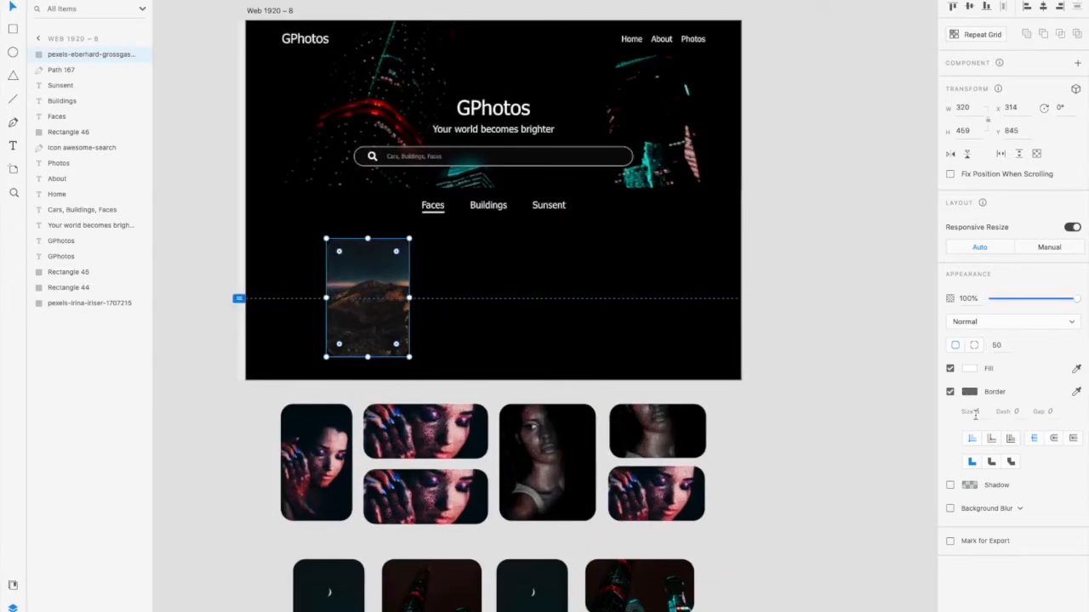
click(969, 392)
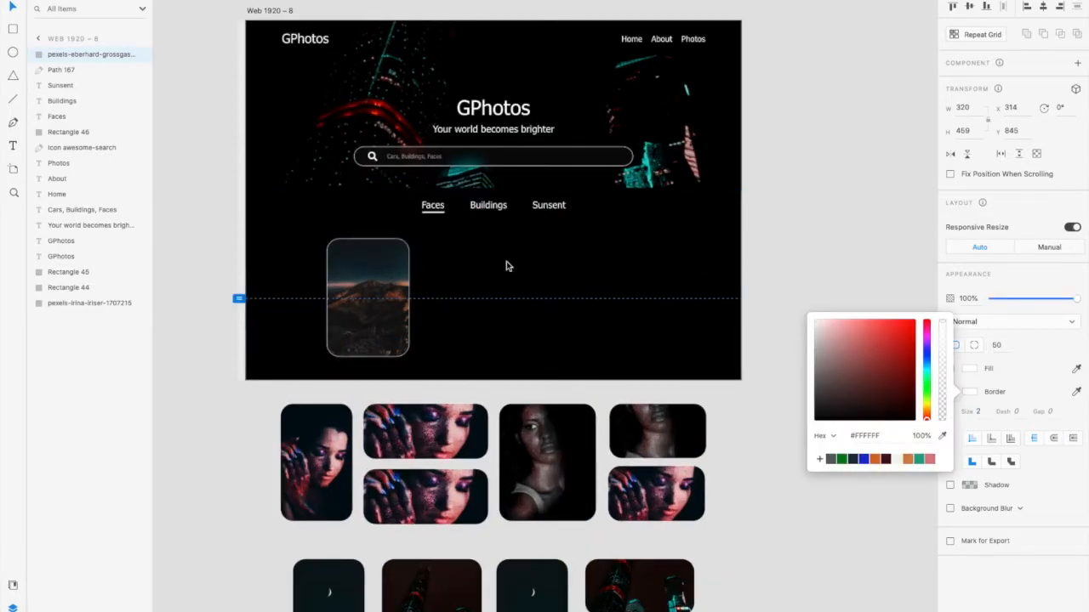
Place the mountain card at the start of the row and add a duplicate beside it, widened across the middle
scroll(349, 293, up, 2)
drag(348, 290, 310, 292)
drag(409, 295, 571, 309)
key(ctrl+d)
drag(588, 404, 531, 371)
key(ctrl+z)
drag(624, 304, 819, 304)
drag(602, 334, 540, 334)
scroll(879, 275, down, 3)
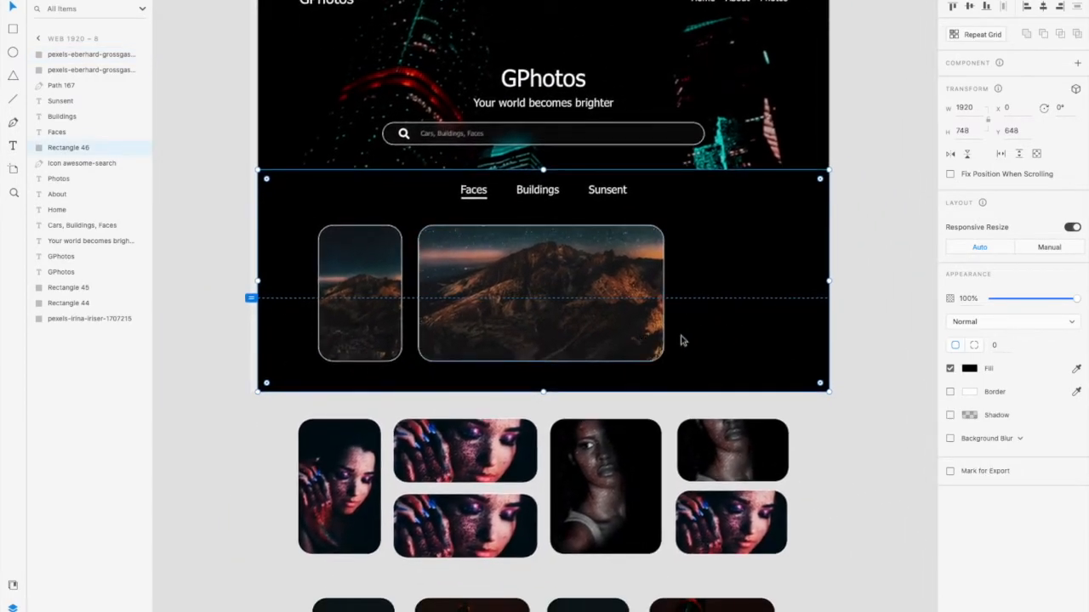
Duplicate the wide mountain card to the end of the row and resize the copy to about 421 by 230 at X 1402
key(ctrl+d)
drag(555, 291, 723, 291)
drag(596, 293, 738, 289)
drag(743, 359, 743, 294)
drag(687, 259, 678, 260)
mouse_move(800, 260)
mouse_down()
mouse_move(817, 260)
mouse_move(799, 260)
mouse_up()
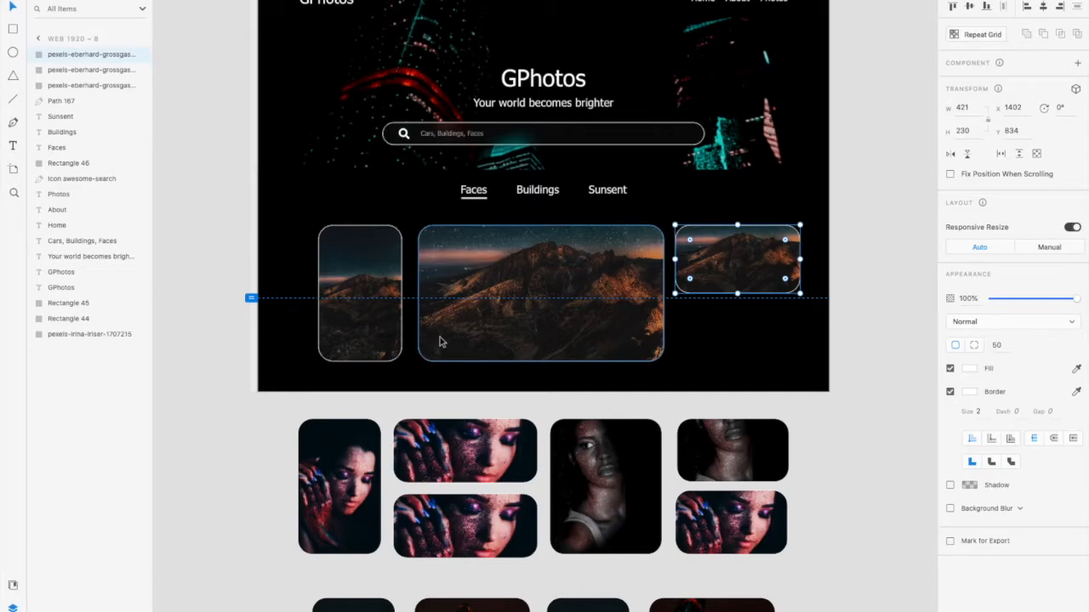
Draw a rectangle about 377 by 200 beneath the small mountain card and fill it with the Eiffel Tower photo
click(757, 342)
key(r)
drag(690, 324, 804, 383)
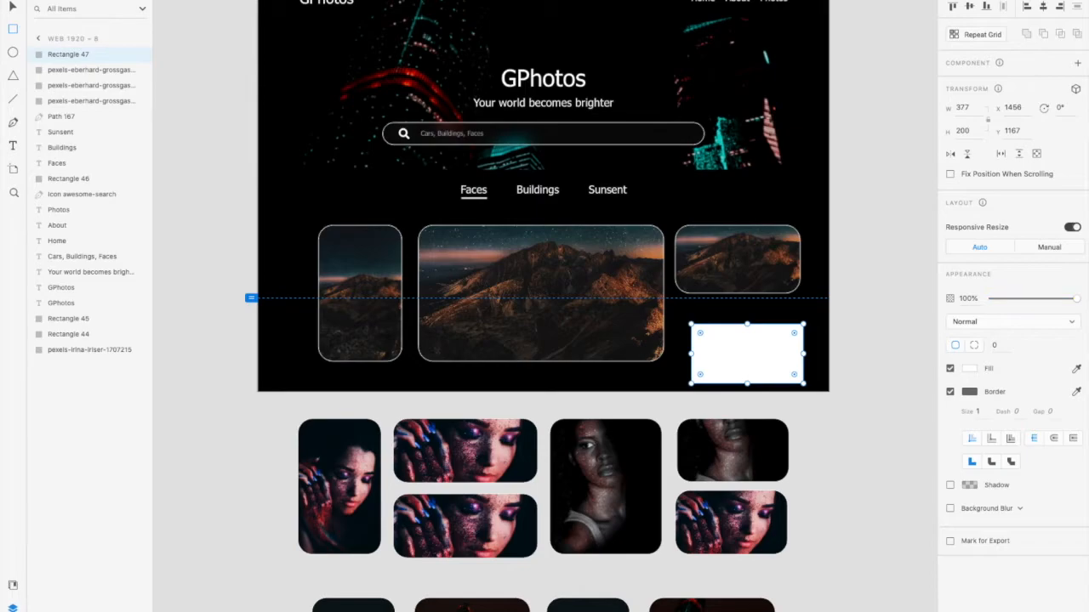
drag(817, 324, 747, 353)
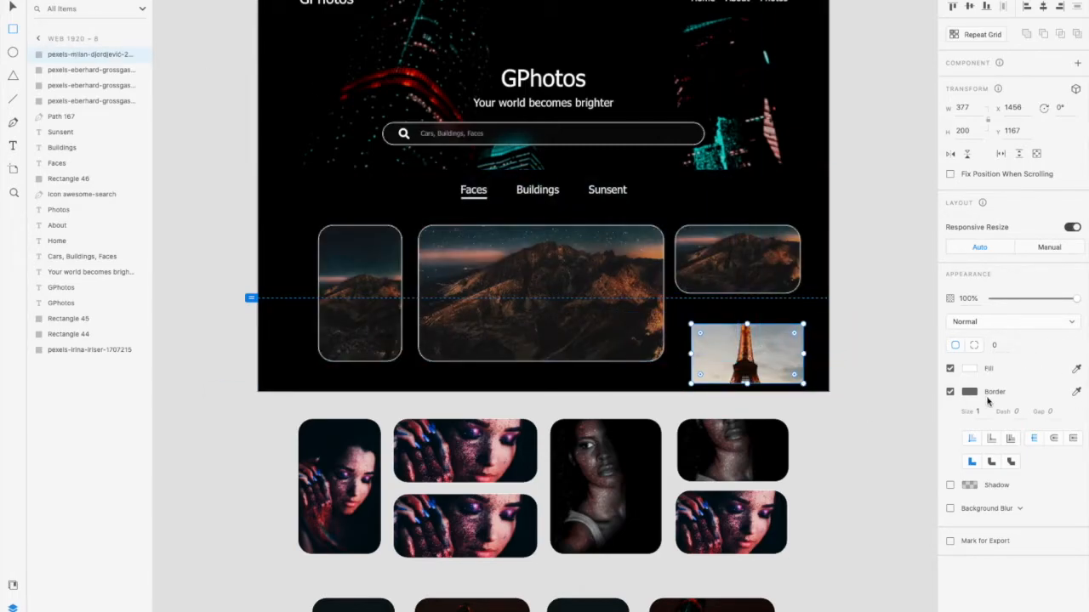
Round the Eiffel Tower card's corners to 50 and set its border size to 2
click(993, 345)
text(50)
key(Return)
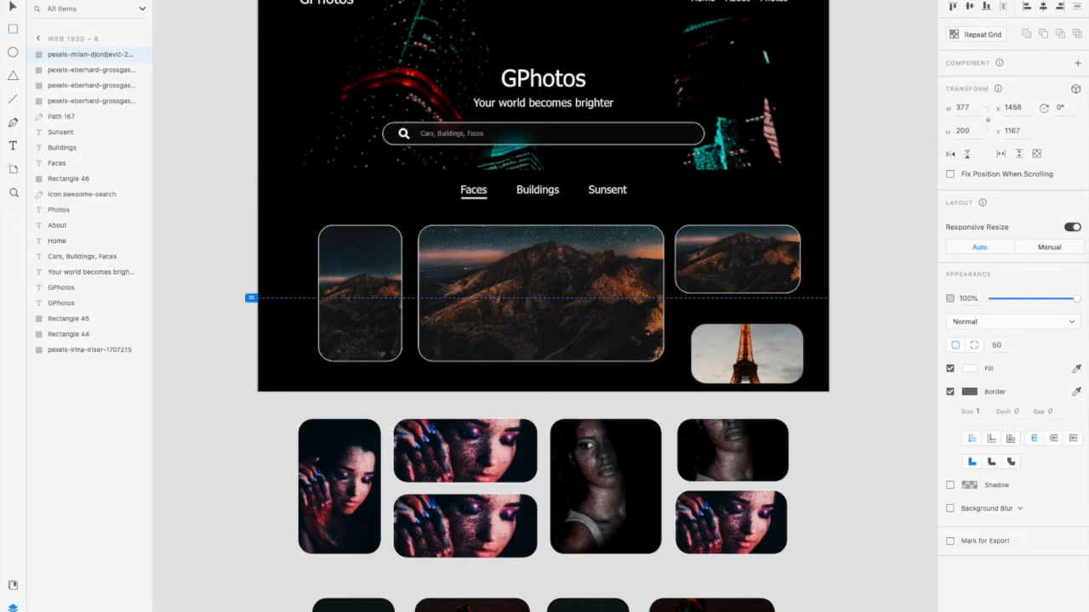
text(2)
key(Return)
double_click(746, 353)
key(Escape)
Fit the Eiffel Tower card directly beneath the small mountain card at Y 1093 and match both cards' side edges
drag(750, 359, 795, 336)
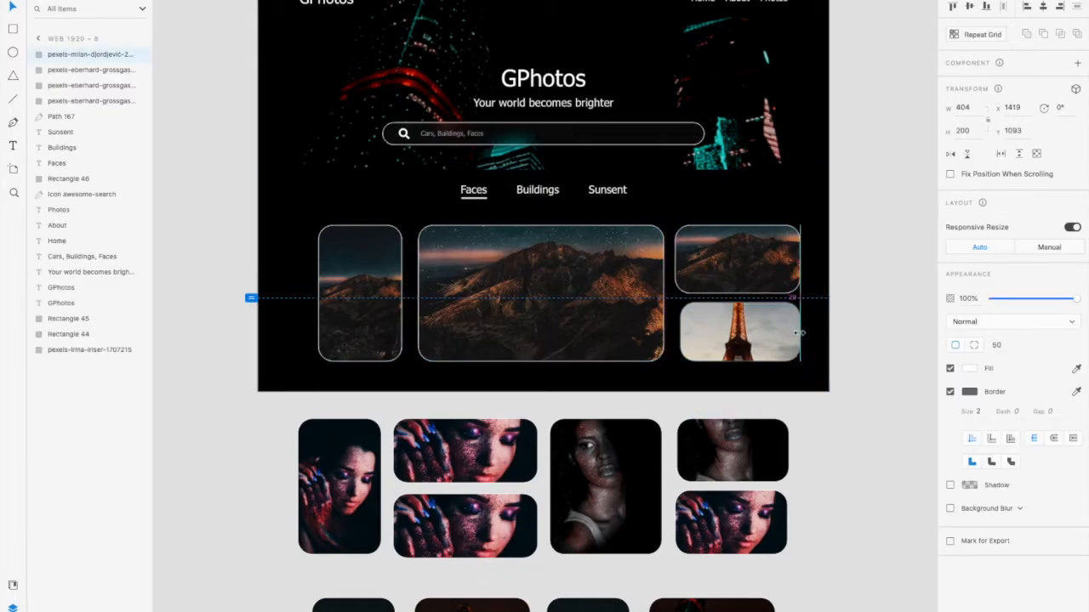
drag(738, 362, 737, 362)
click(722, 271)
click(692, 337)
drag(680, 332, 675, 331)
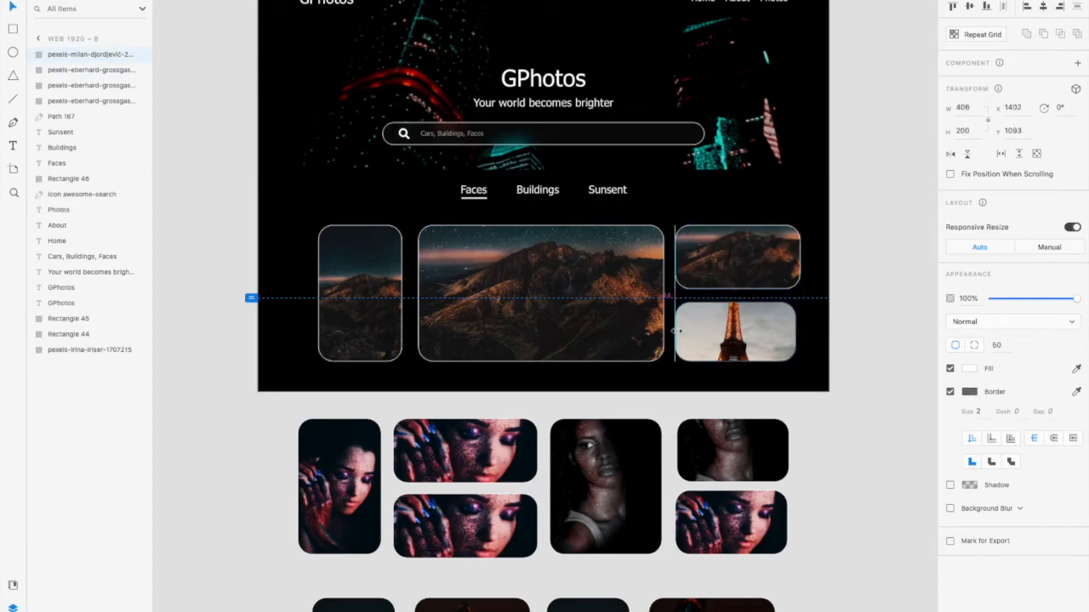
drag(795, 332, 801, 332)
Group the three mountain cards with the Eiffel Tower card and rename the group as "SunsetGroup"
click(412, 336)
click(366, 289)
click(517, 311)
click(360, 282)
shift+click(519, 315)
shift+click(737, 257)
shift+click(745, 339)
key(ctrl+g)
double_click(85, 54)
text(Suc)
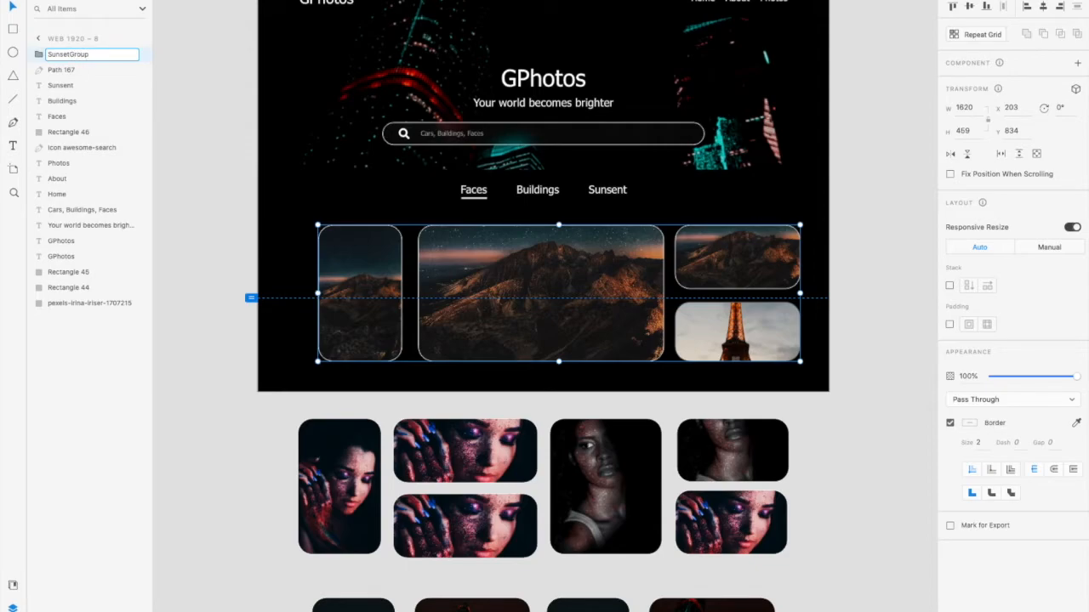
key(Return)
click(212, 241)
scroll(418, 389, down, 5)
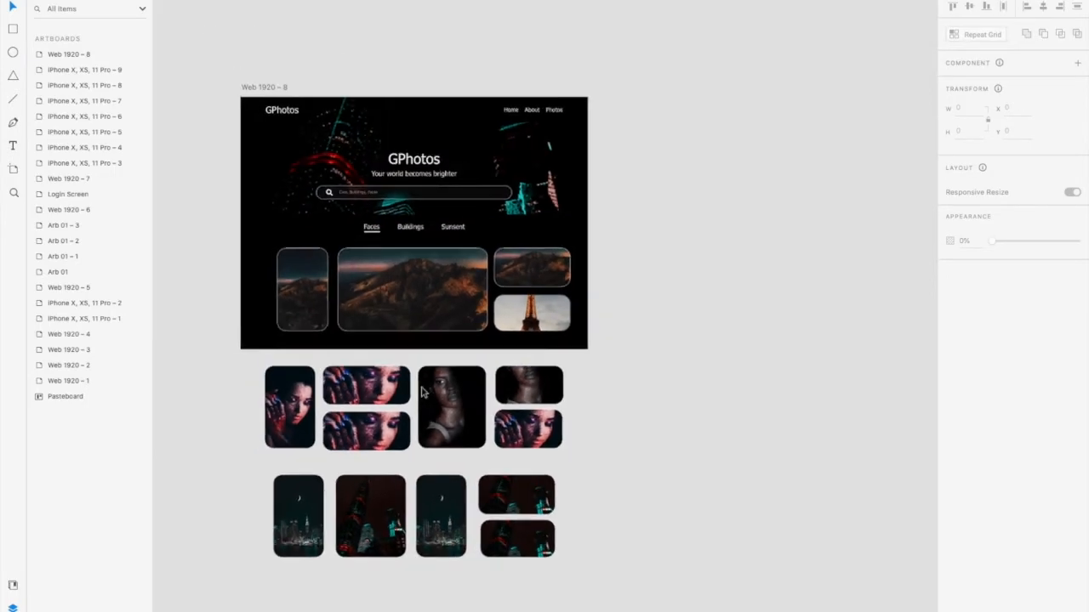
Move FacesGroup, SunsetGroup and BuildingsGroup onto the artboard's black section beneath the tab labels, overlapping one another
scroll(515, 439, left, 3)
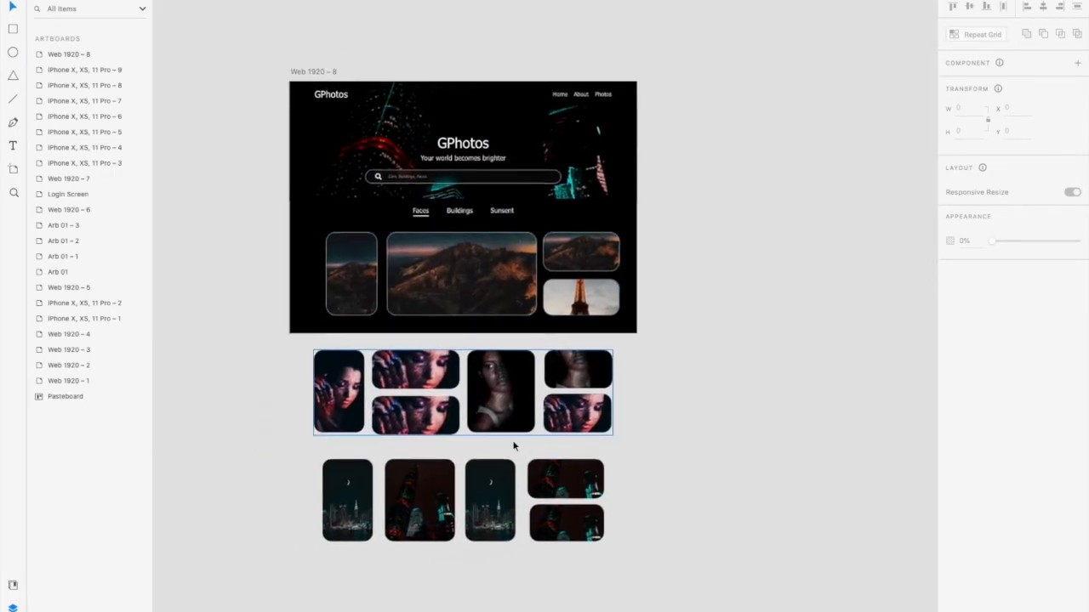
scroll(600, 398, up, 2)
click(565, 553)
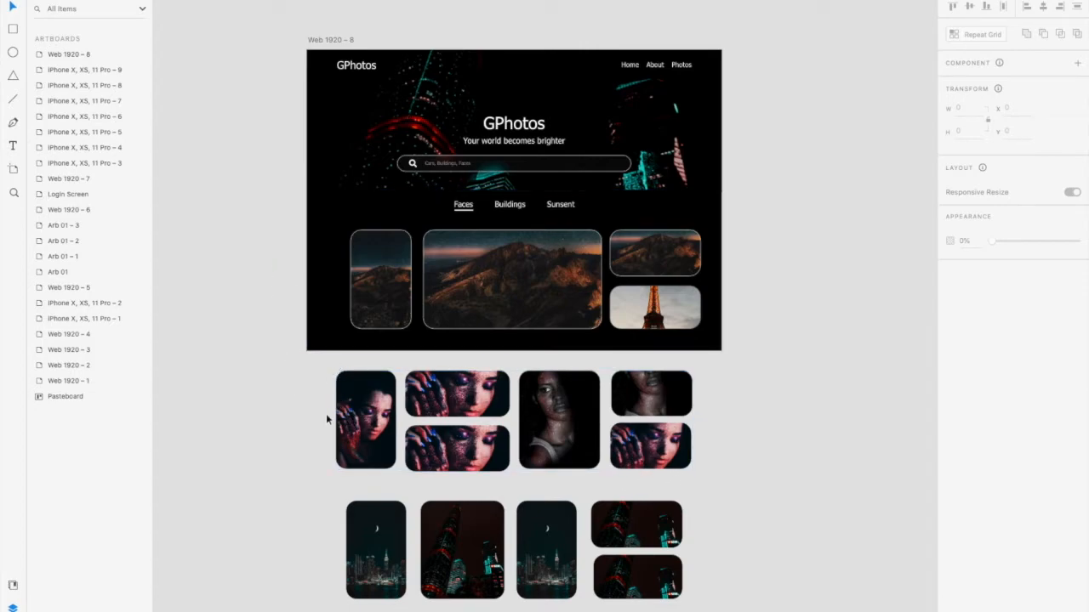
drag(438, 464, 275, 343)
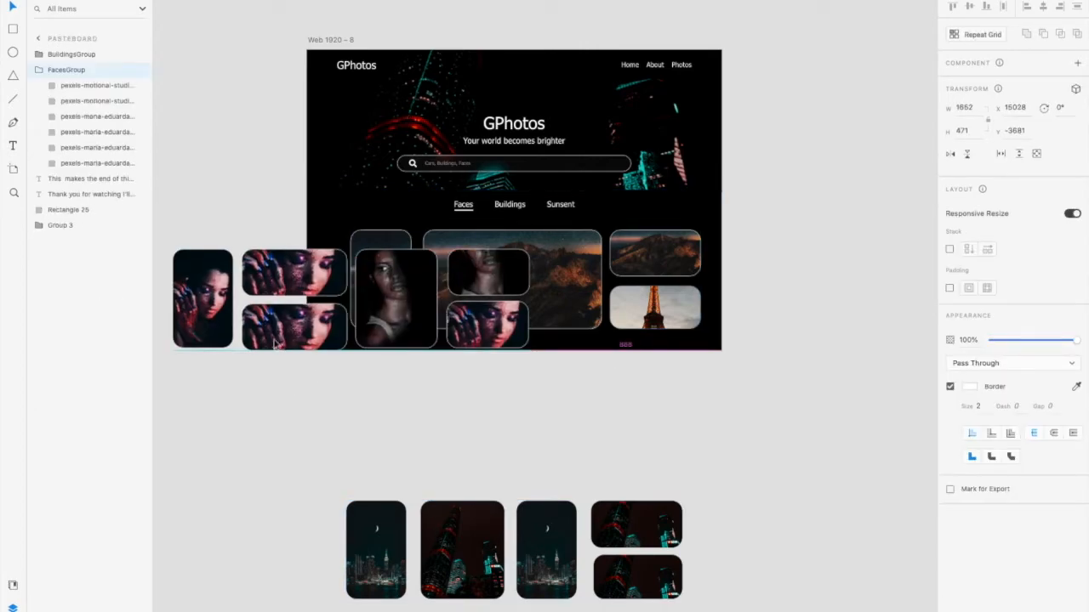
drag(508, 268, 559, 315)
drag(717, 418, 718, 419)
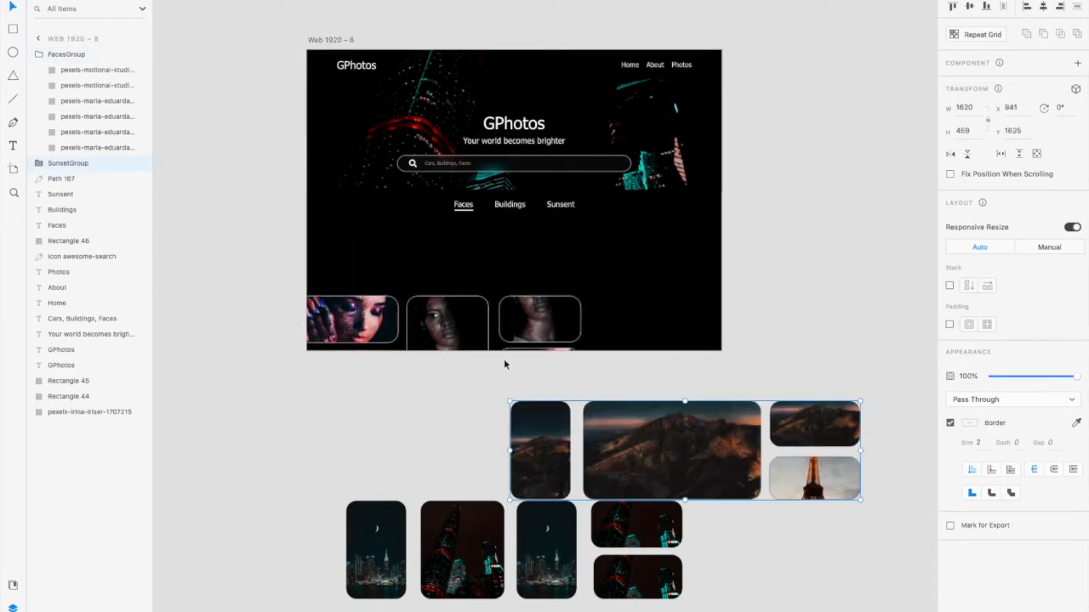
drag(448, 357, 560, 300)
drag(641, 429, 475, 266)
drag(545, 555, 538, 299)
click(468, 474)
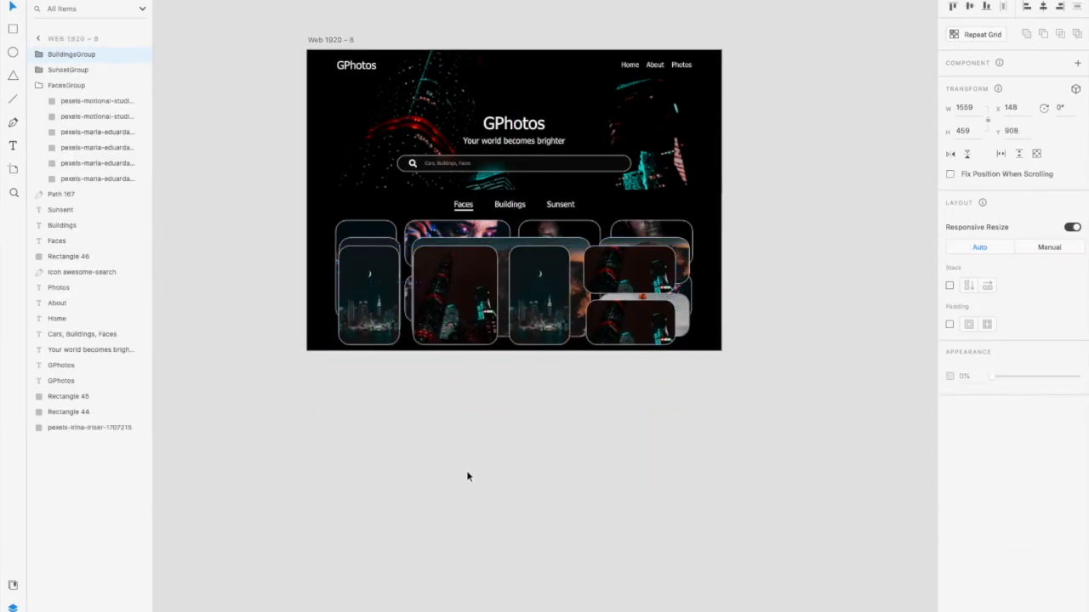
Convert the black lower section, its tab labels, underline and three card groups into one component
scroll(468, 475, up, 1)
scroll(467, 477, up, 5)
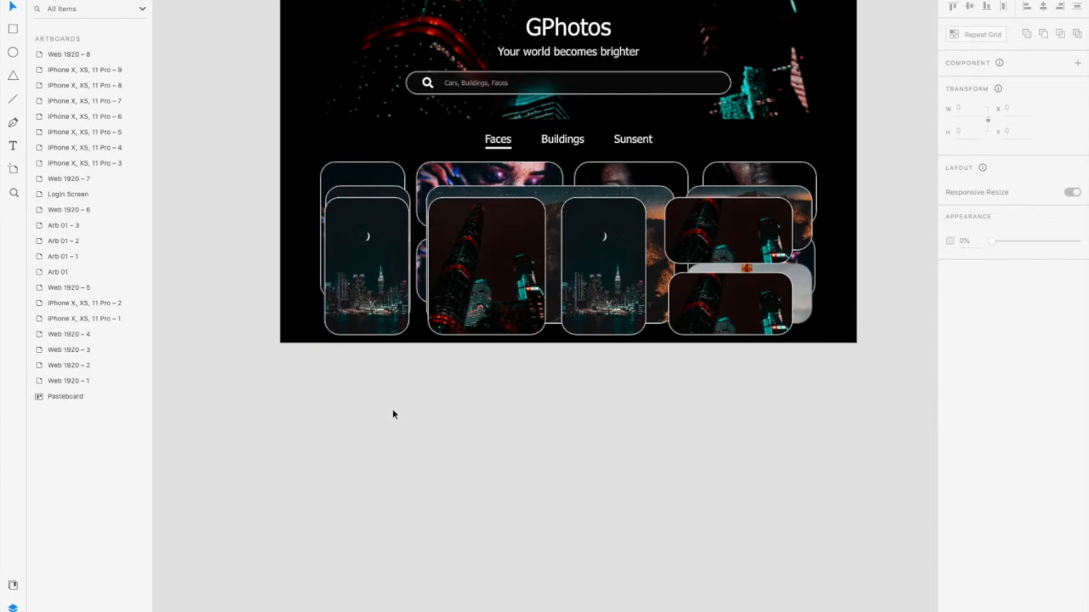
click(289, 204)
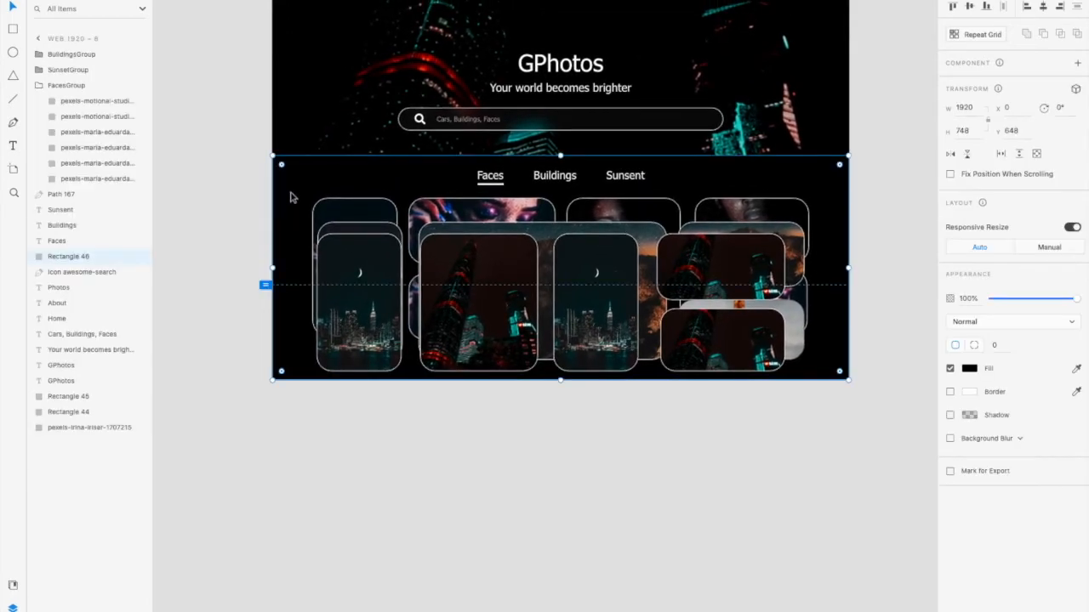
click(328, 409)
scroll(329, 409, up, 1)
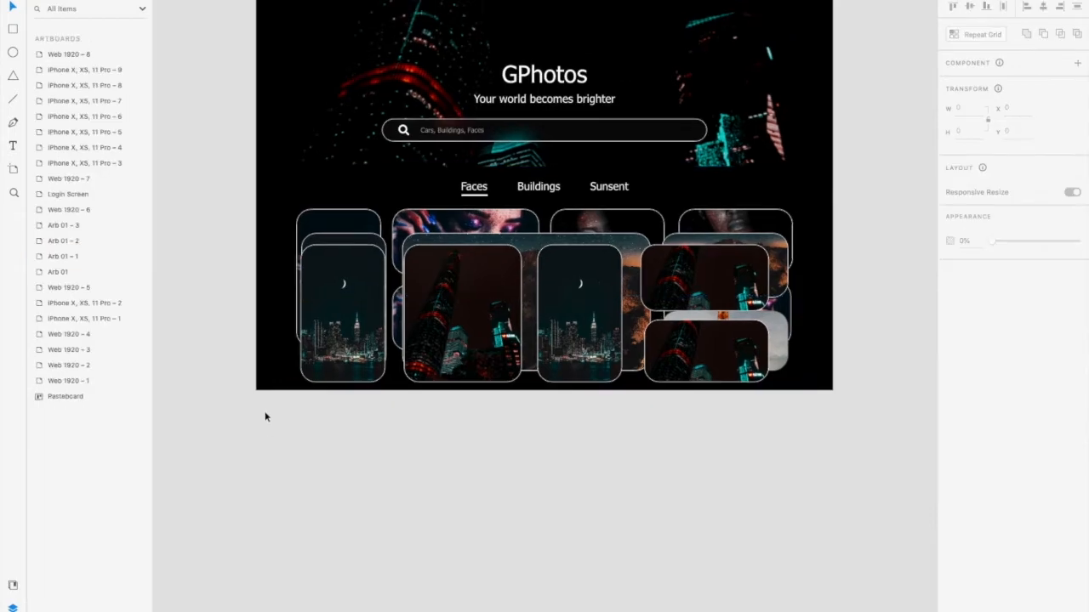
click(274, 243)
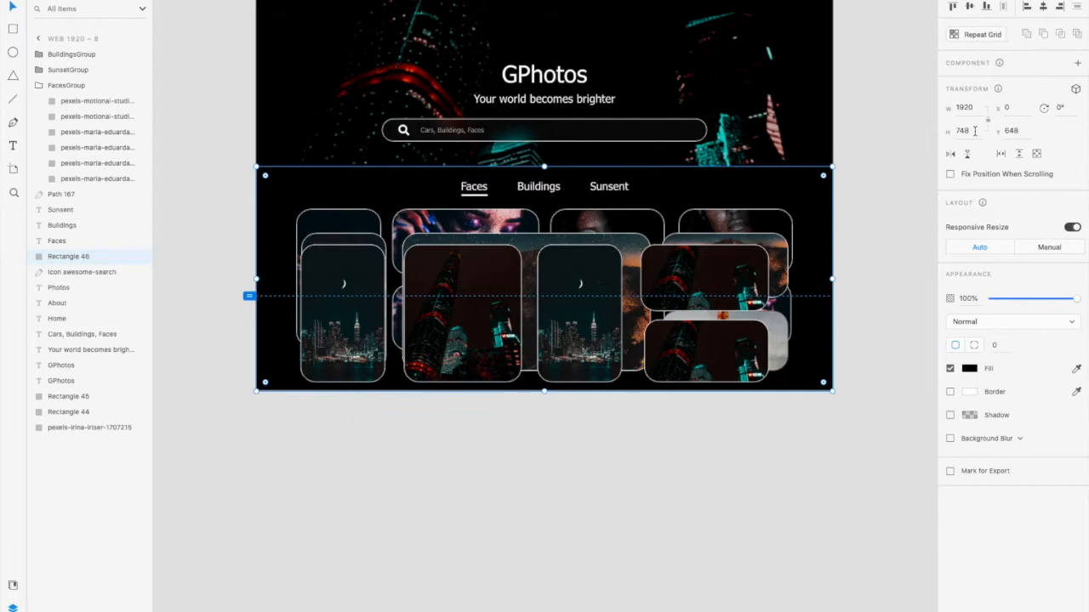
drag(258, 443, 853, 171)
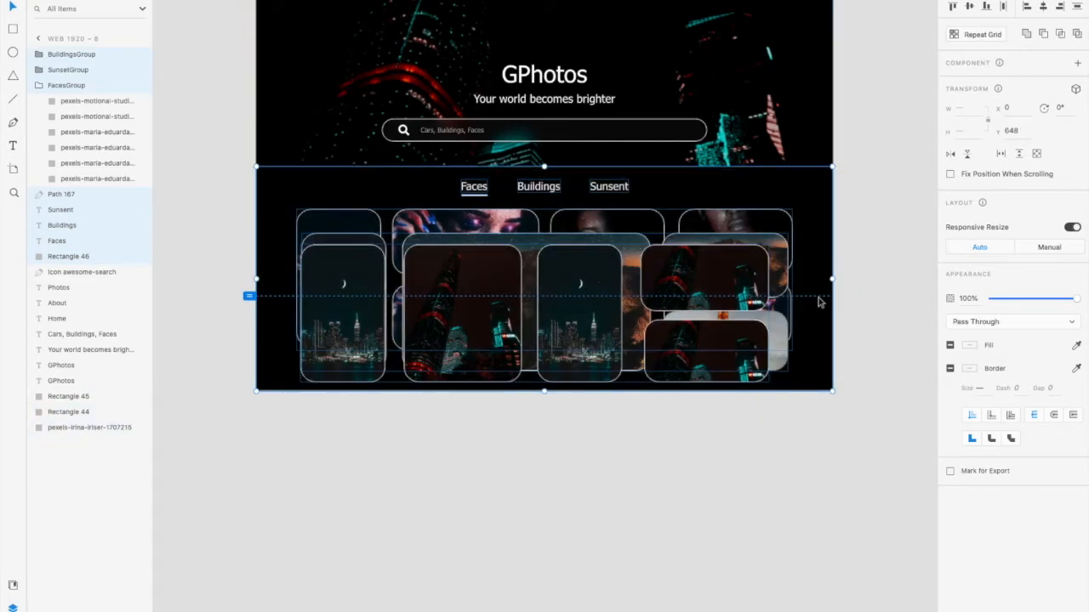
key(ctrl+k)
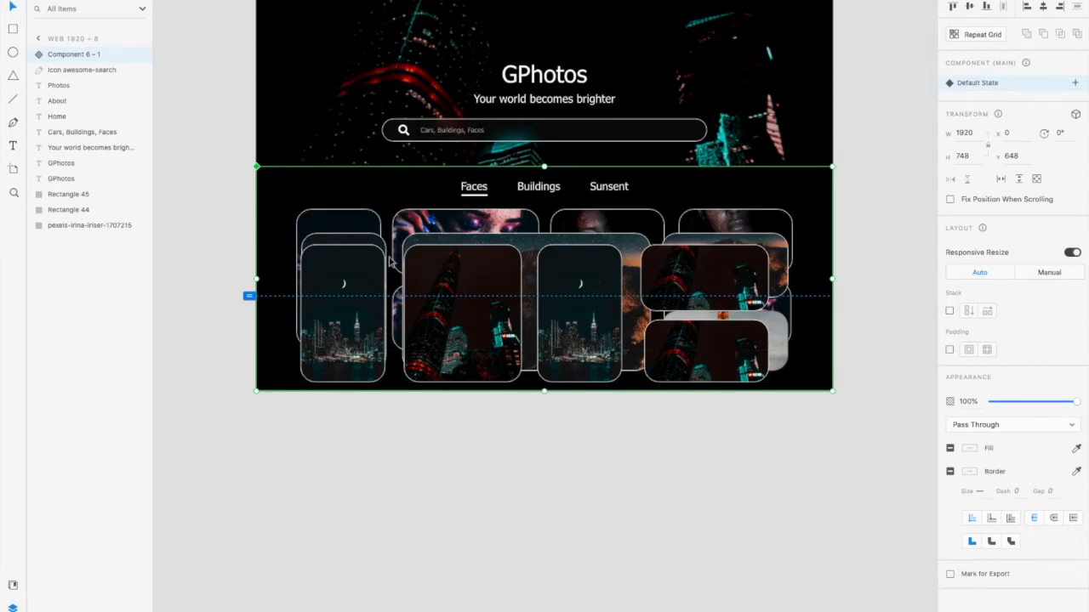
double_click(78, 56)
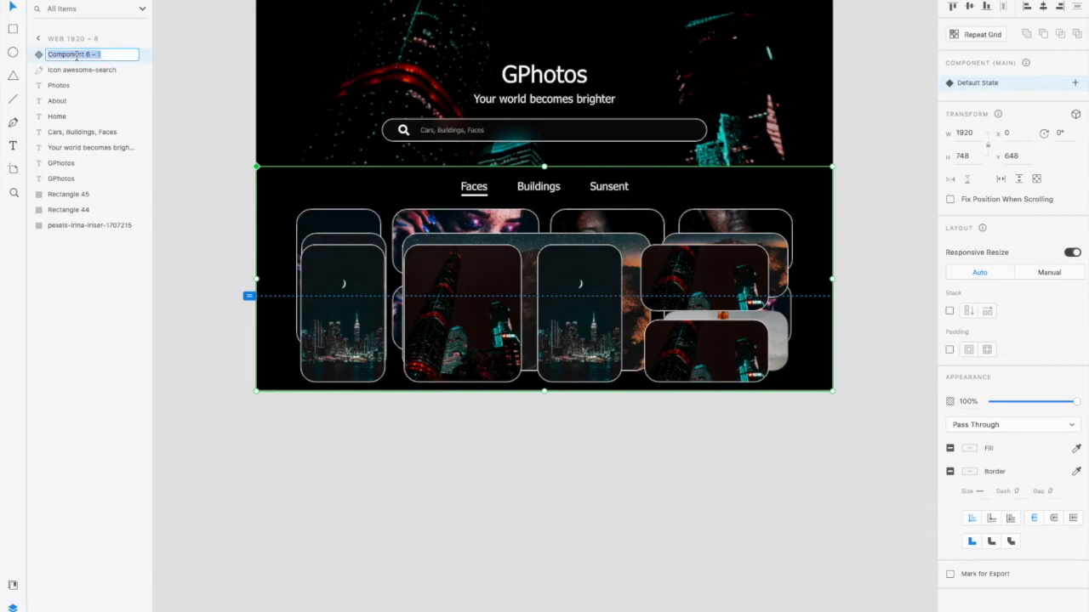
text(Tabs)
key(Return)
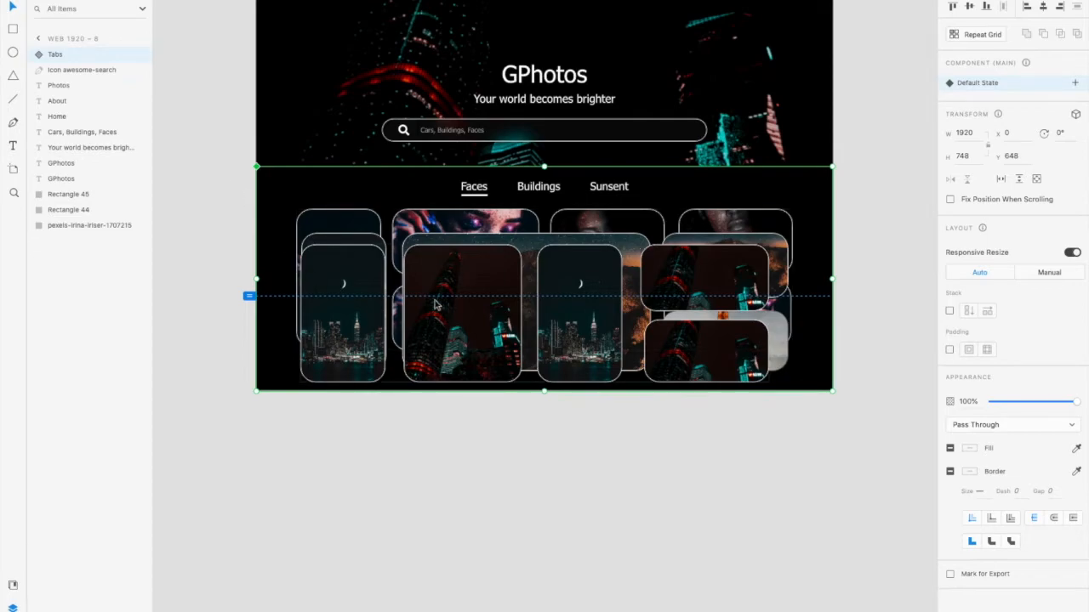
double_click(342, 283)
double_click(479, 286)
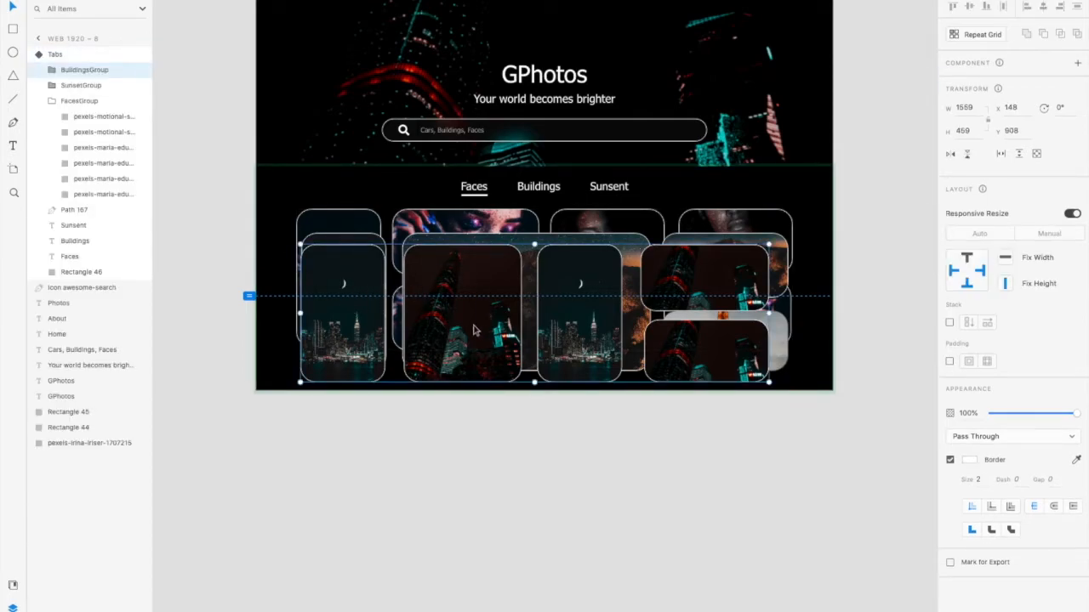
double_click(465, 295)
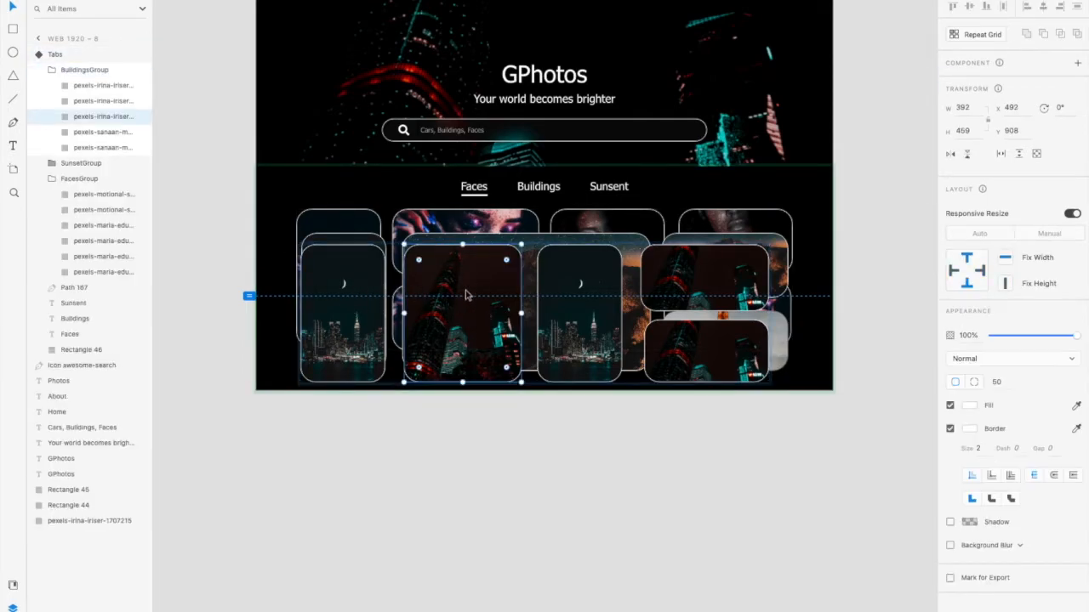
click(562, 312)
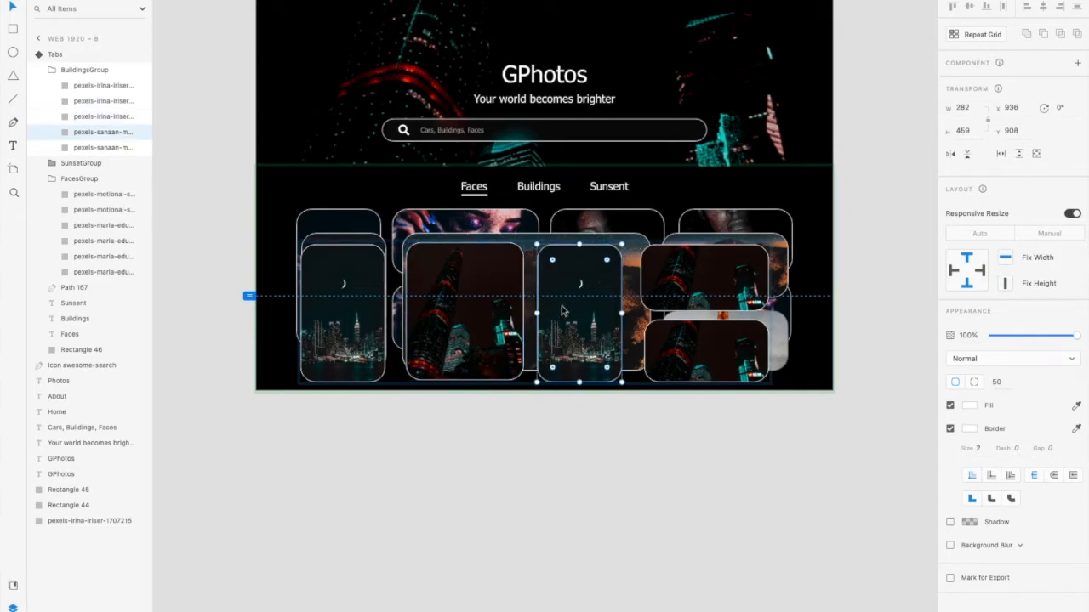
key(ctrl+z)
key(ctrl+z)
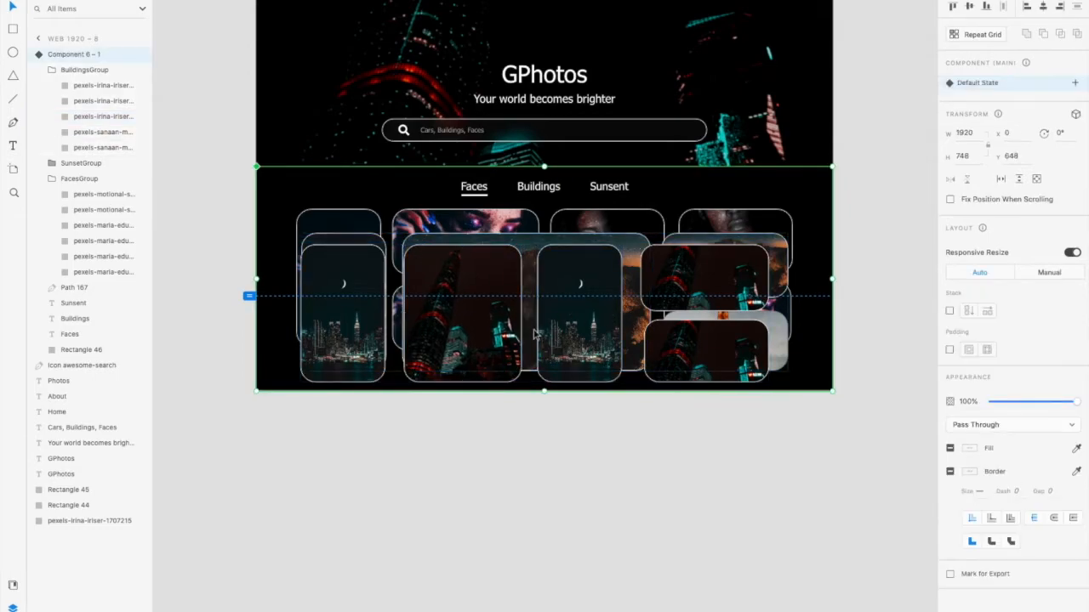
Rename the new component as "Tabs" and collapse its FacesGroup and BuildingsGroup layers
double_click(74, 54)
text(Tabs)
key(Return)
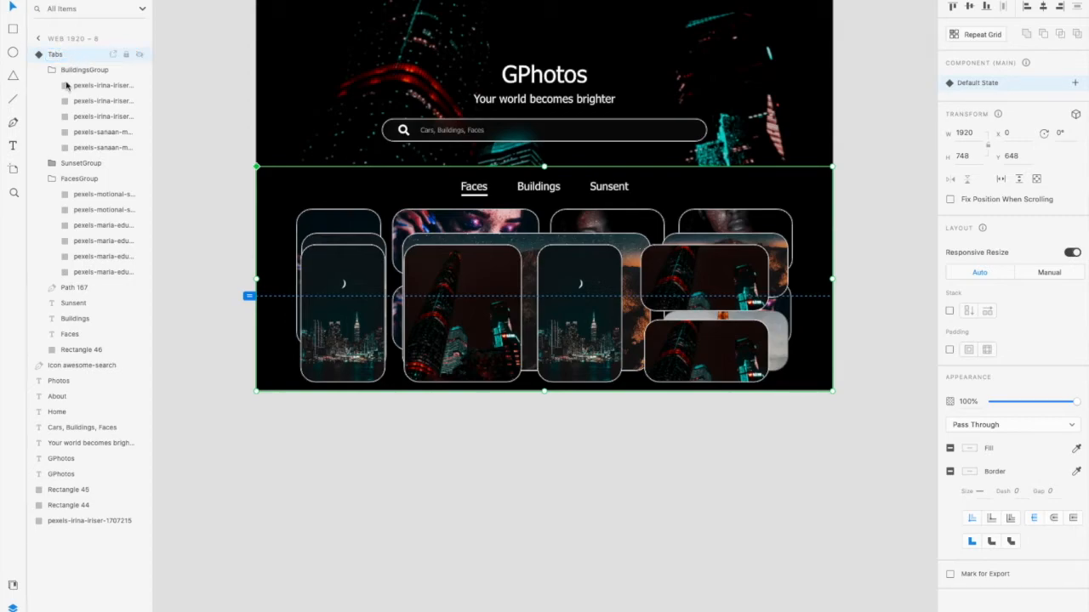
click(52, 178)
click(52, 70)
drag(545, 308, 584, 308)
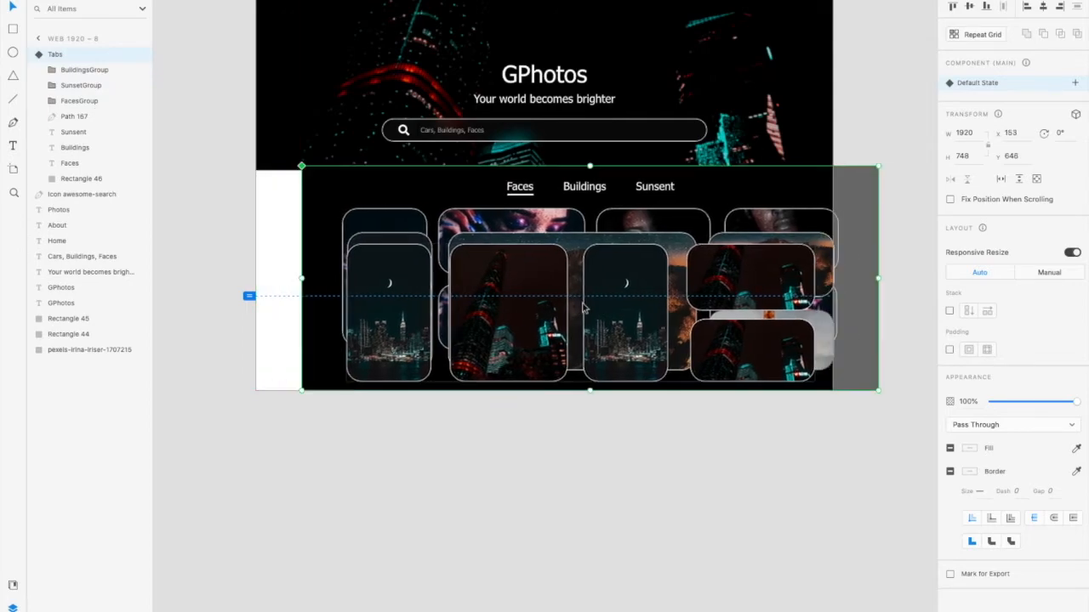
key(ctrl+z)
click(616, 416)
Within the Tabs component, move BuildingsGroup to about X 2338, Y 820 and SunsetGroup to about X 2160, Y 790, beyond the artboard's right edge
click(500, 308)
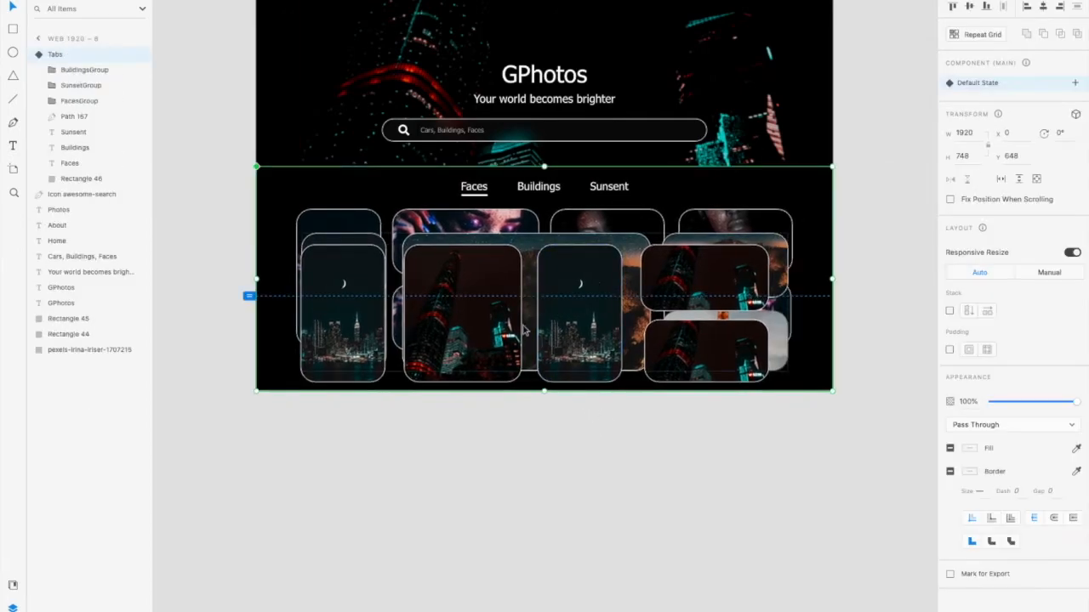
double_click(501, 308)
drag(500, 308, 953, 290)
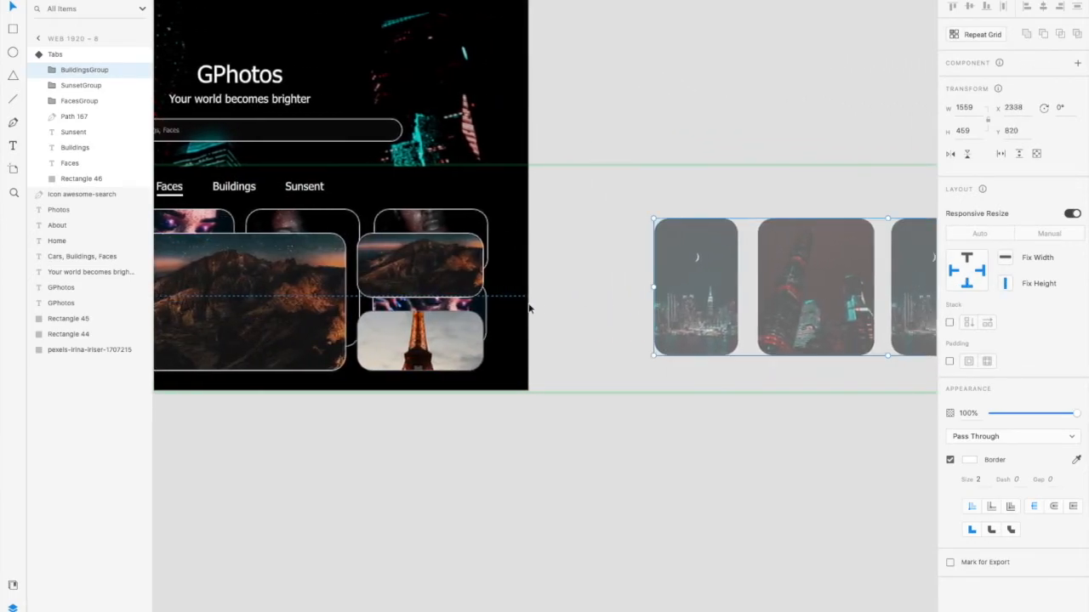
drag(346, 318, 908, 299)
scroll(731, 311, down, 5)
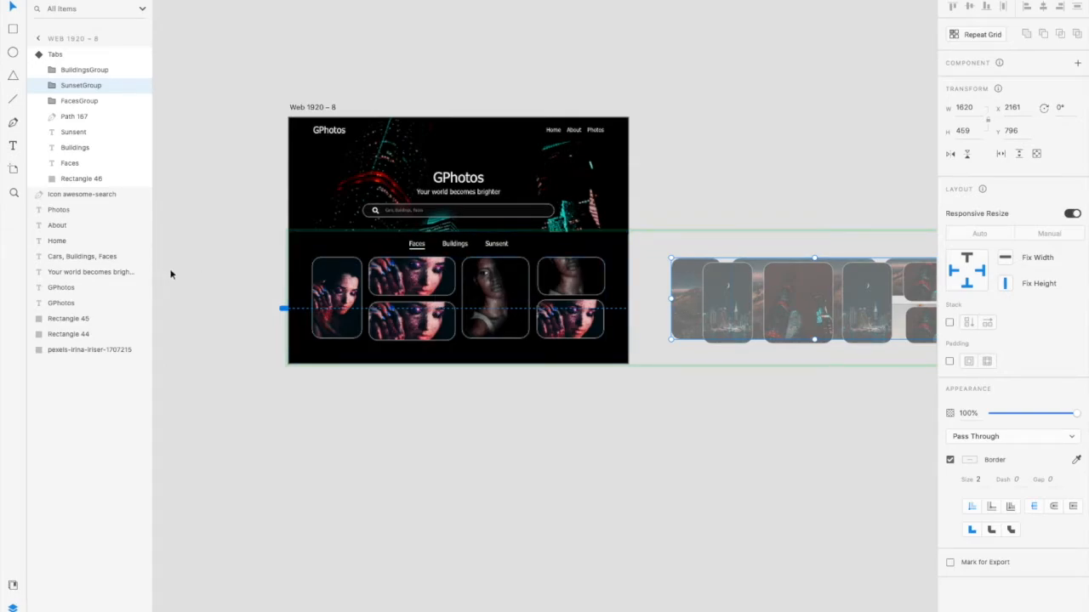
drag(701, 328, 763, 319)
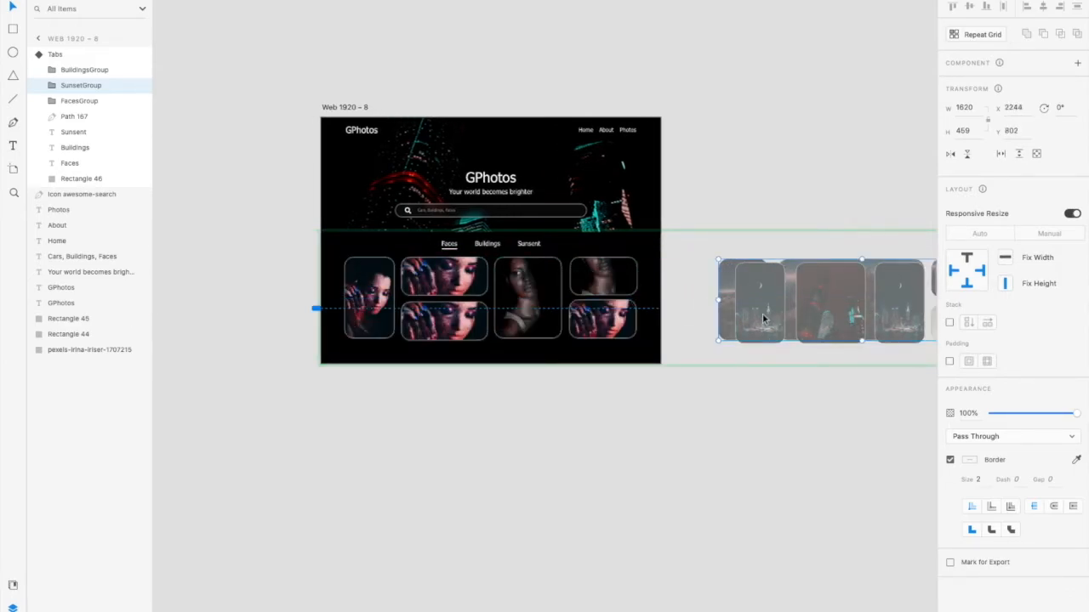
scroll(763, 318, up, 1)
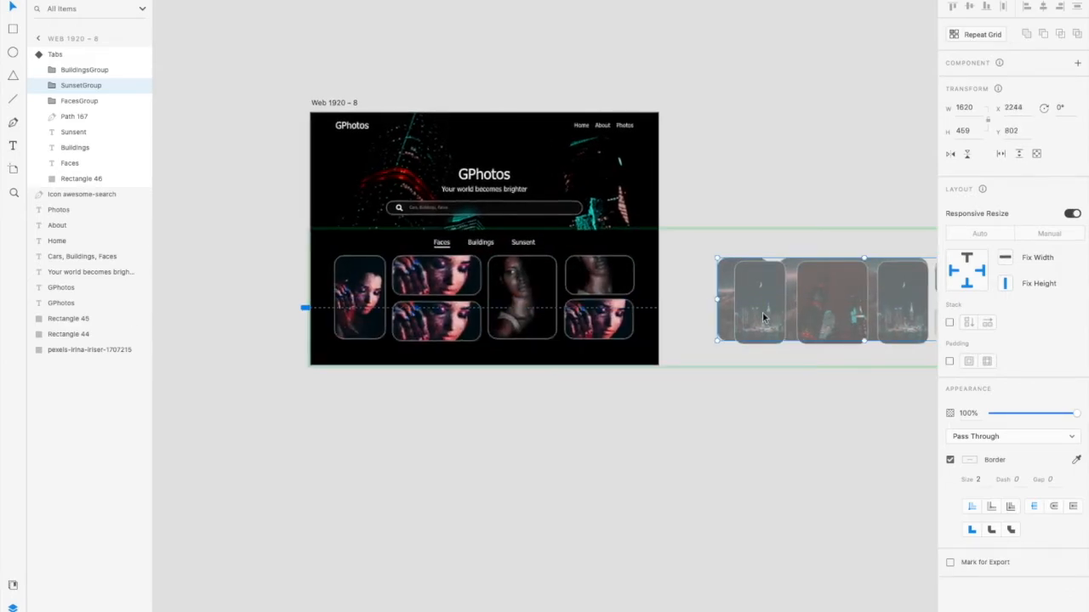
drag(756, 308, 748, 345)
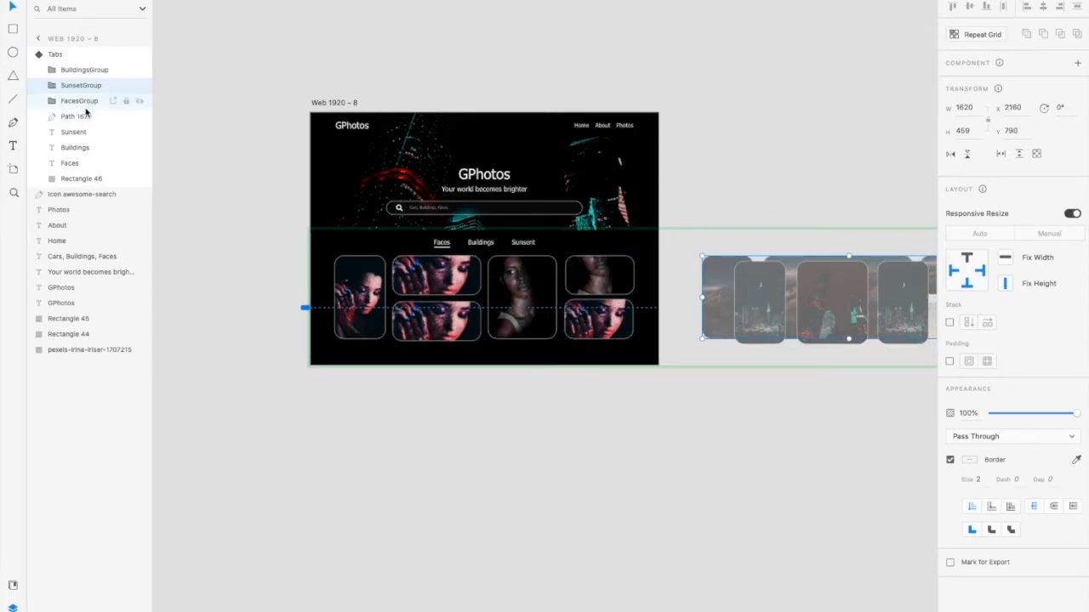
Set the opacity of both BuildingsGroup and SunsetGroup to 0%
click(79, 101)
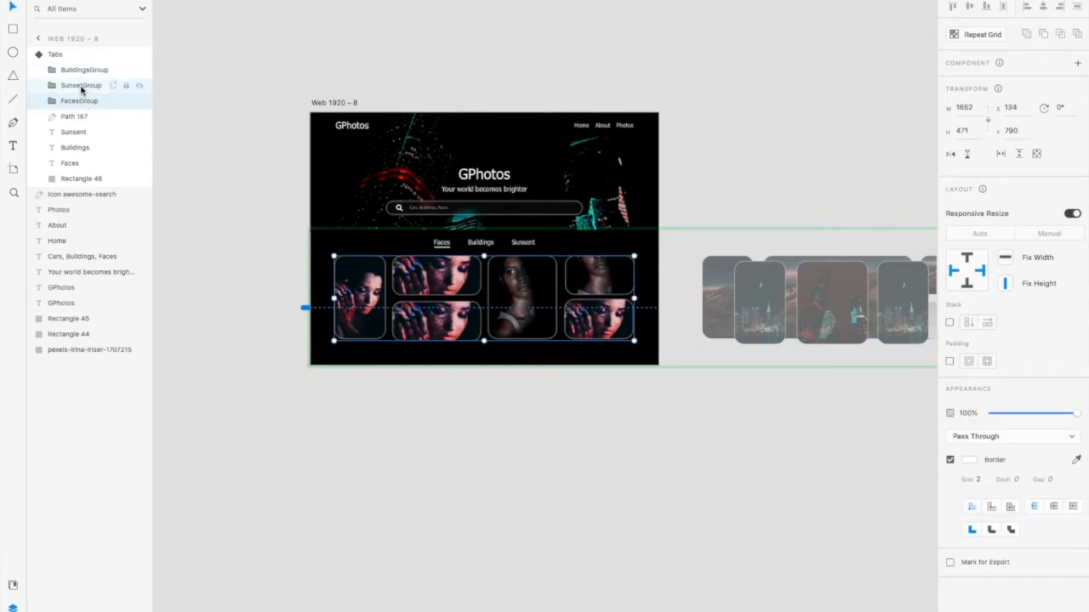
click(79, 74)
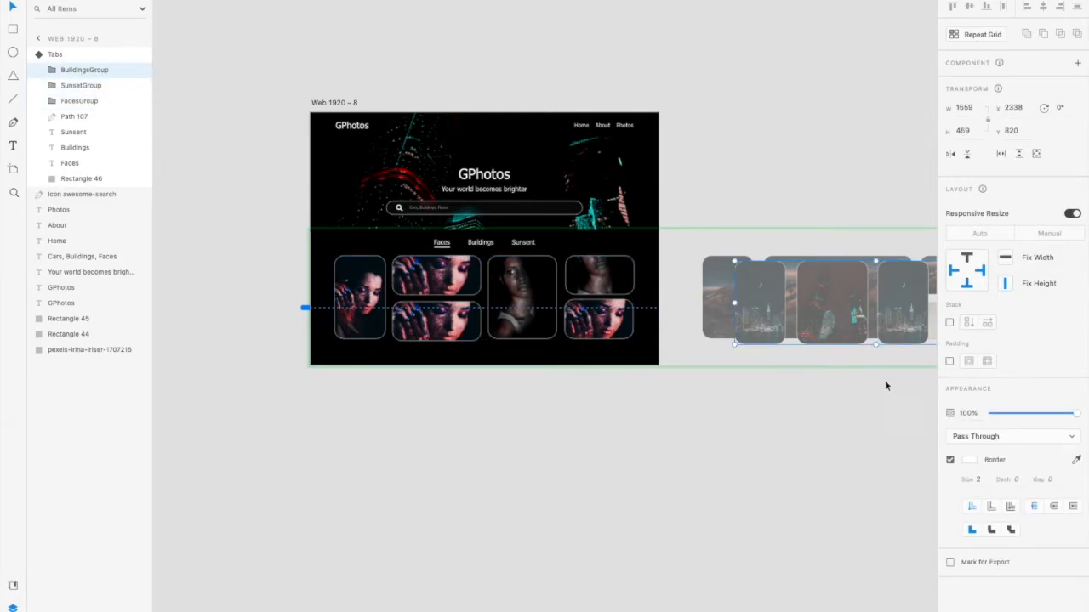
drag(1071, 413, 956, 414)
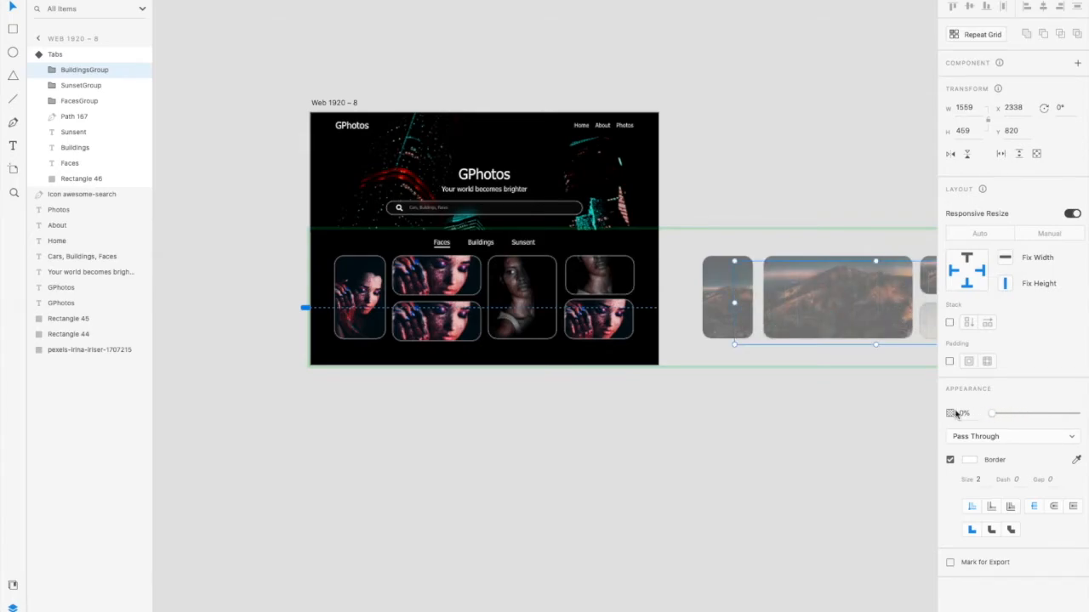
click(709, 290)
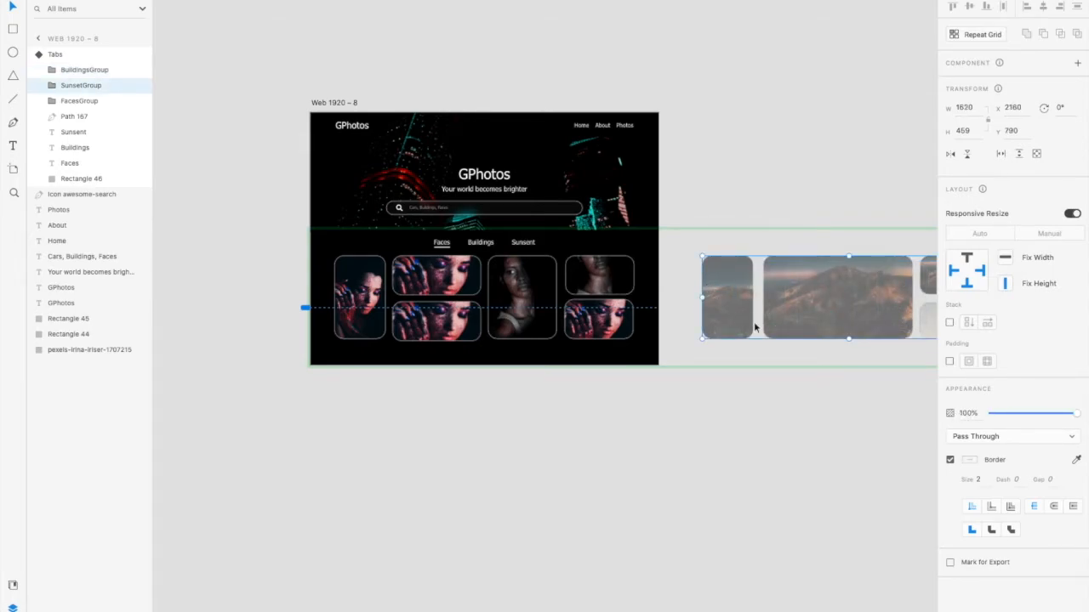
drag(1076, 414, 924, 416)
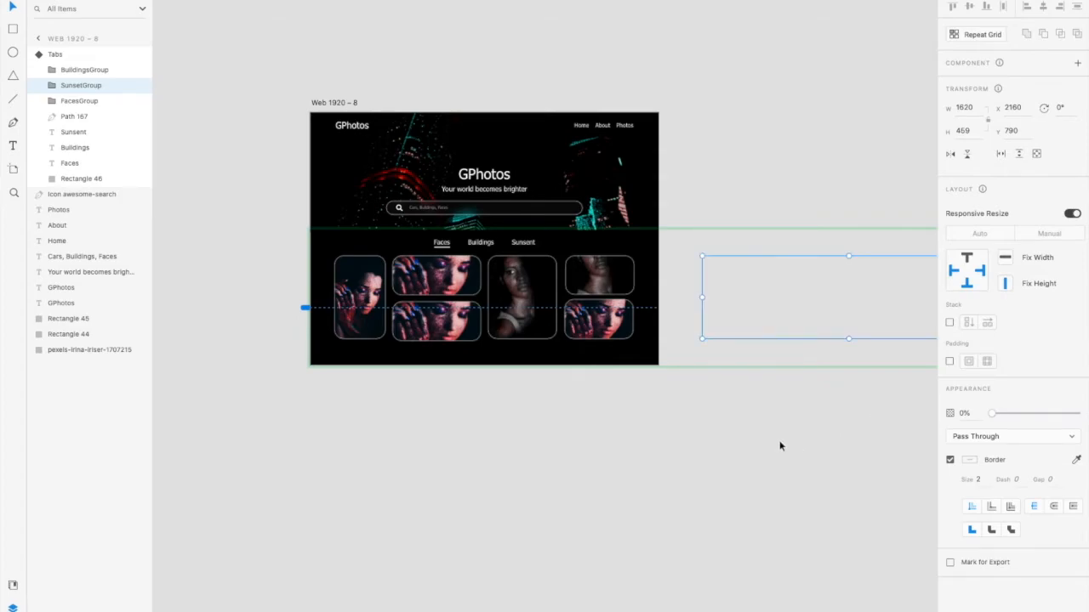
click(749, 439)
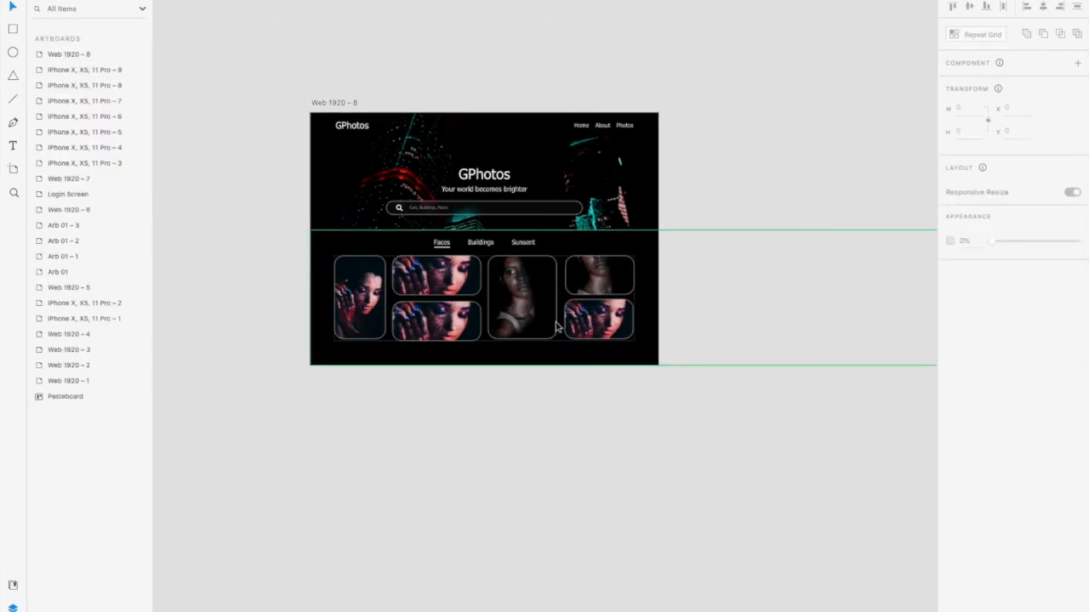
scroll(558, 326, up, 5)
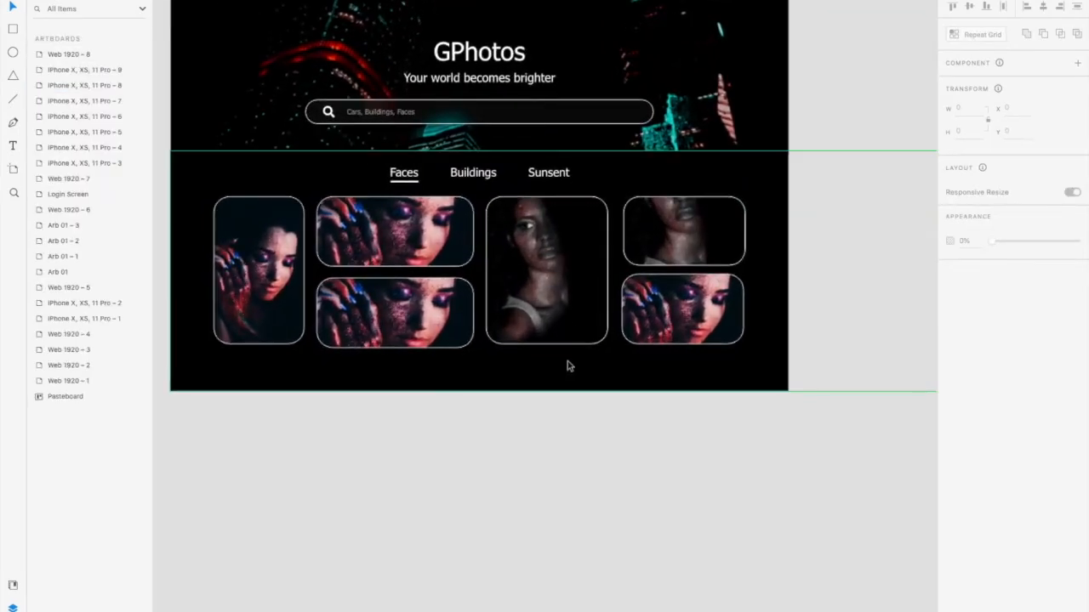
scroll(568, 362, up, 1)
scroll(584, 364, left, 1)
scroll(584, 364, down, 1)
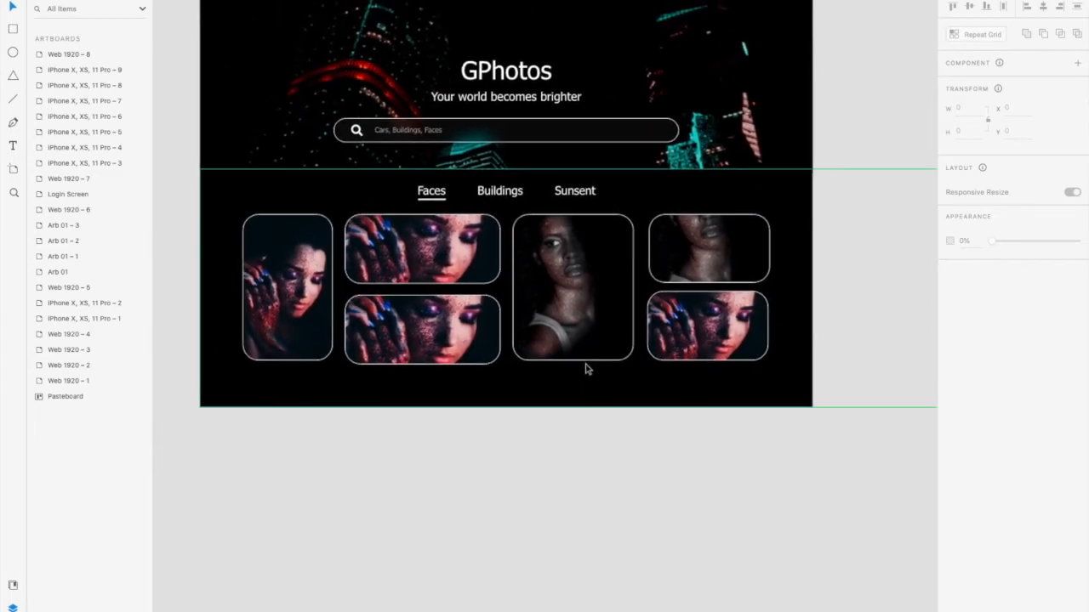
scroll(585, 368, up, 1)
scroll(586, 368, left, 1)
scroll(604, 400, up, 1)
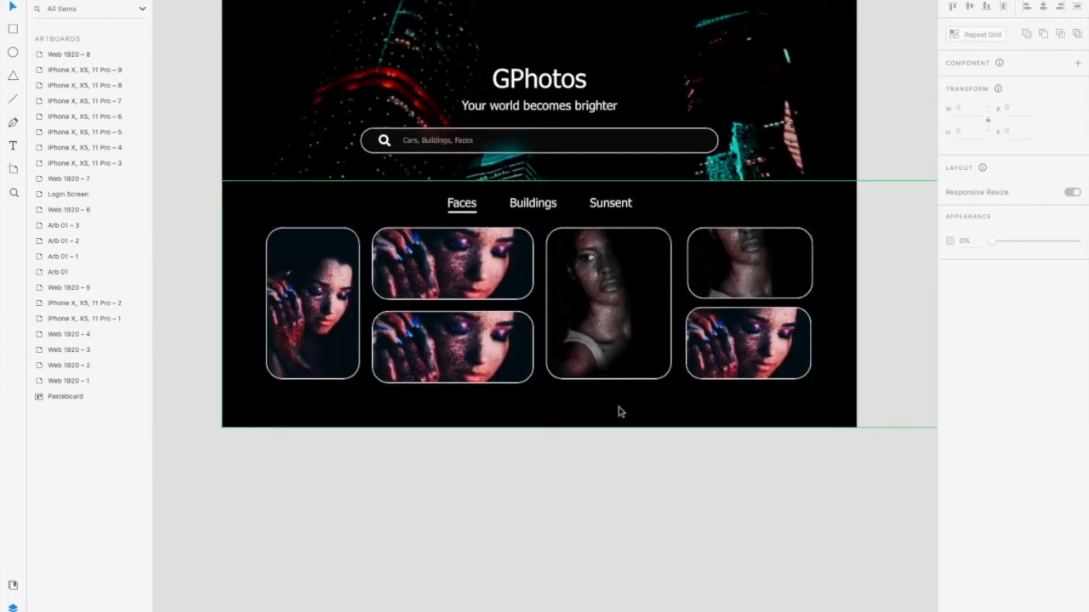
scroll(468, 212, up, 2)
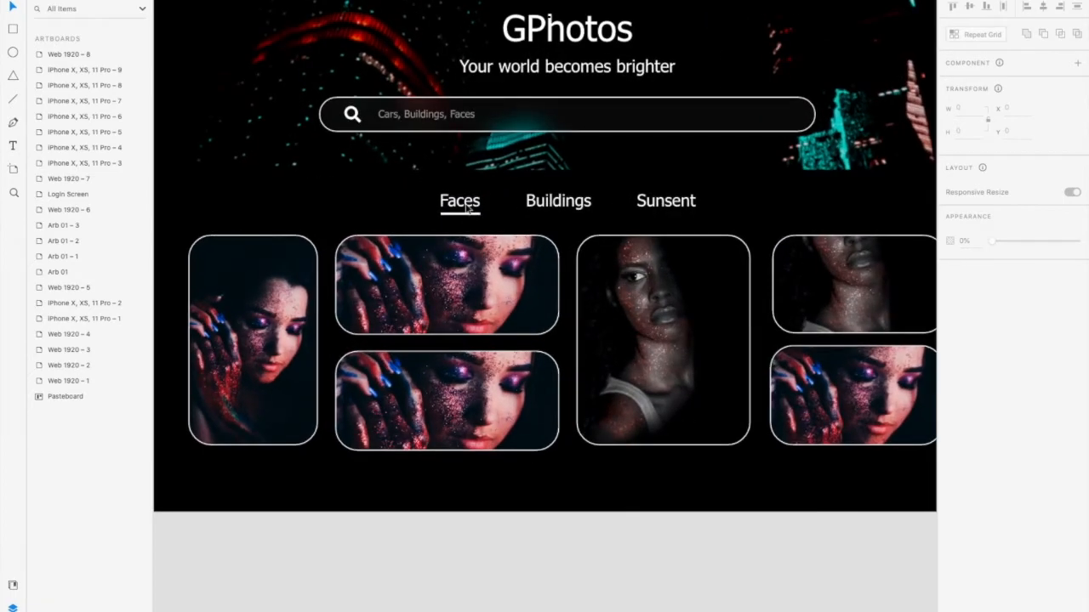
Enlarge the Faces tab label to font size 55 and position it at about X 660, Y 662
double_click(462, 204)
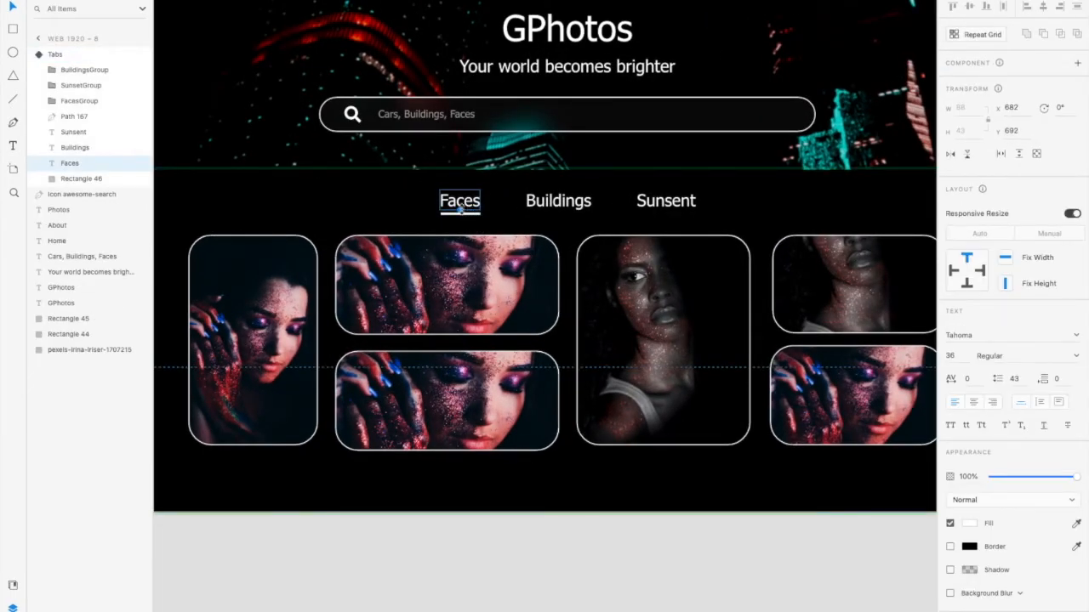
drag(460, 214, 460, 219)
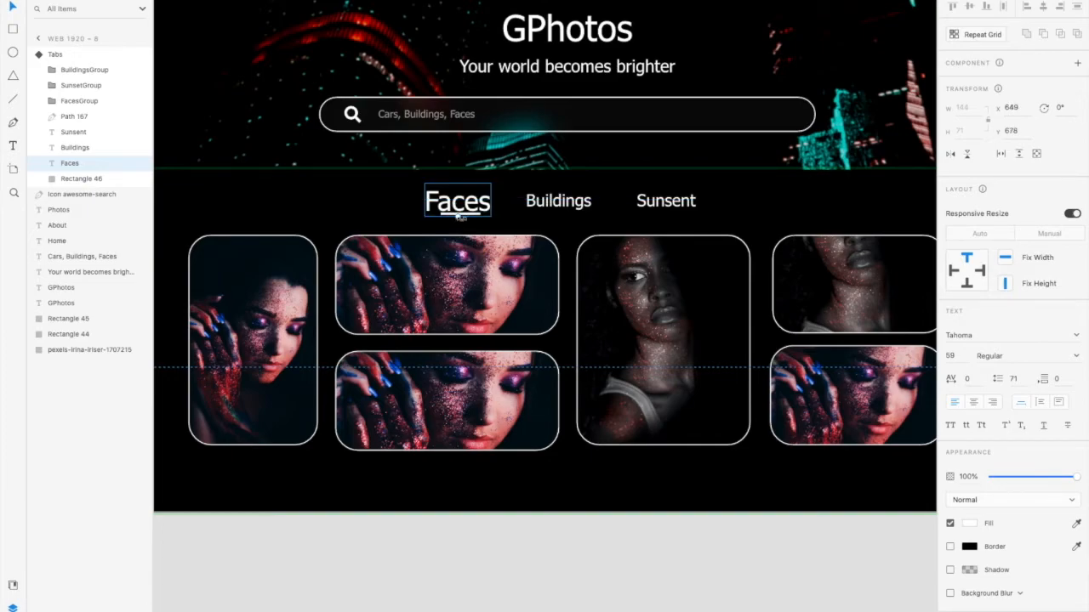
click(469, 219)
click(467, 221)
drag(466, 216, 465, 218)
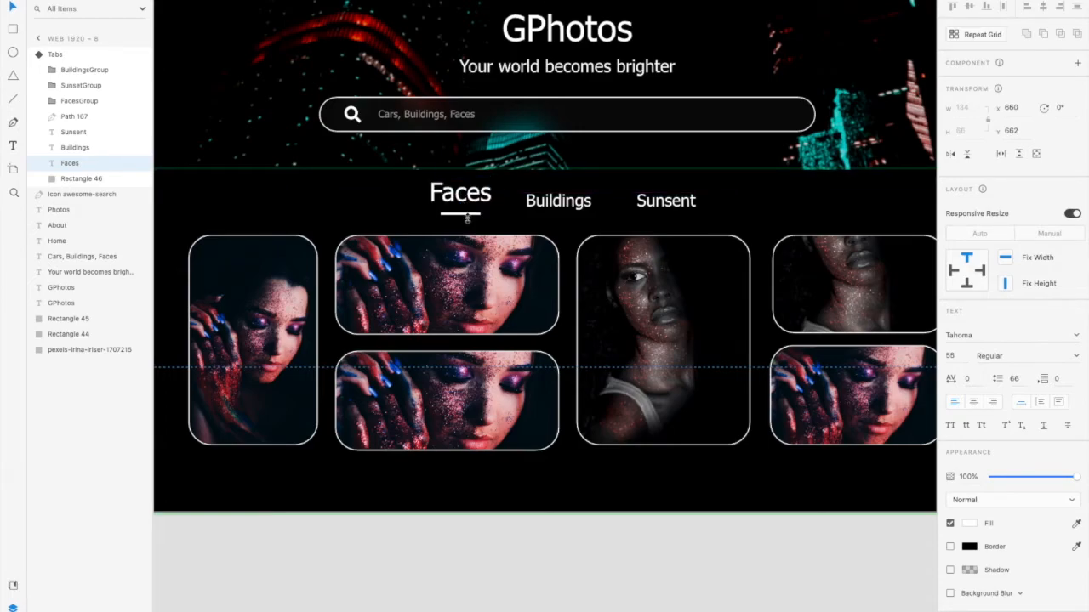
Widen the underline beneath the Faces label to 186 and position it at about X 634, Y 741
click(472, 213)
click(479, 215)
mouse_move(479, 215)
mouse_down()
mouse_move(527, 216)
mouse_move(462, 221)
mouse_up()
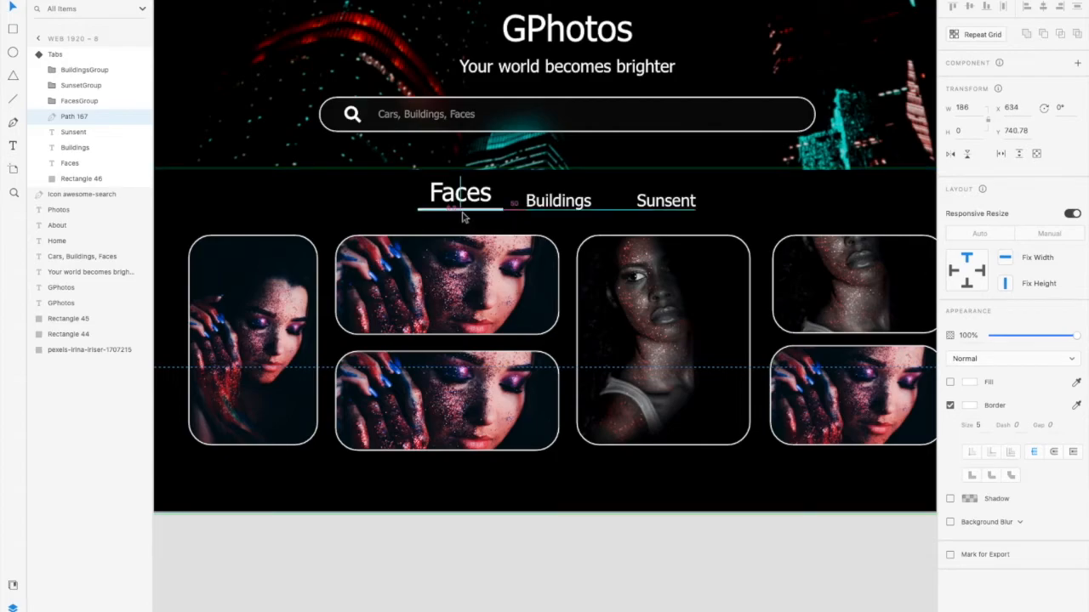
Move the Faces label and its underline down together, placing the label at about X 655, Y 674
click(468, 201)
click(468, 204)
click(468, 201)
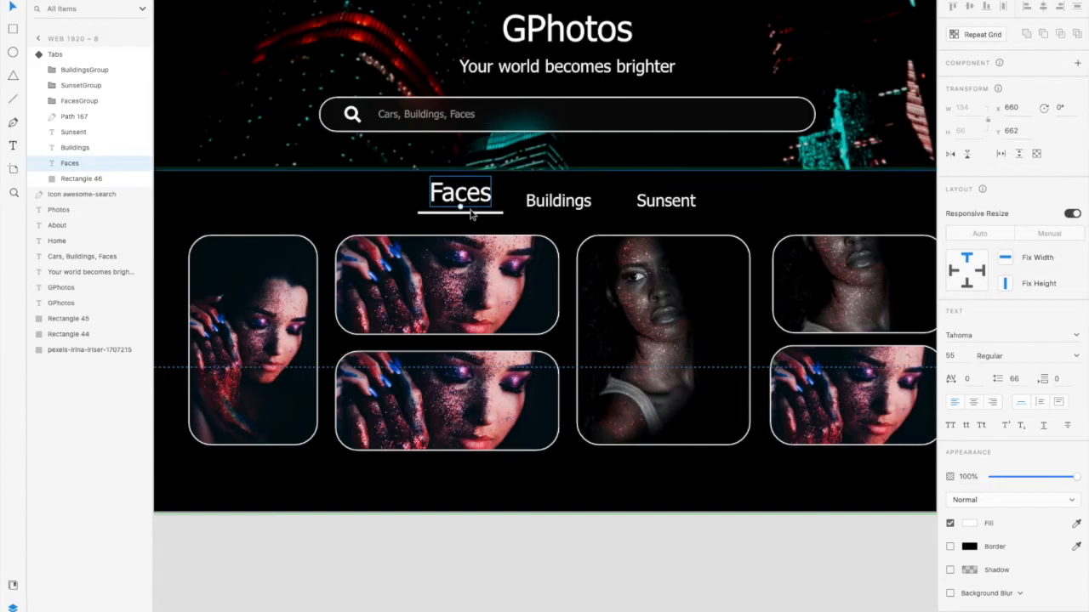
click(468, 210)
shift+click(465, 198)
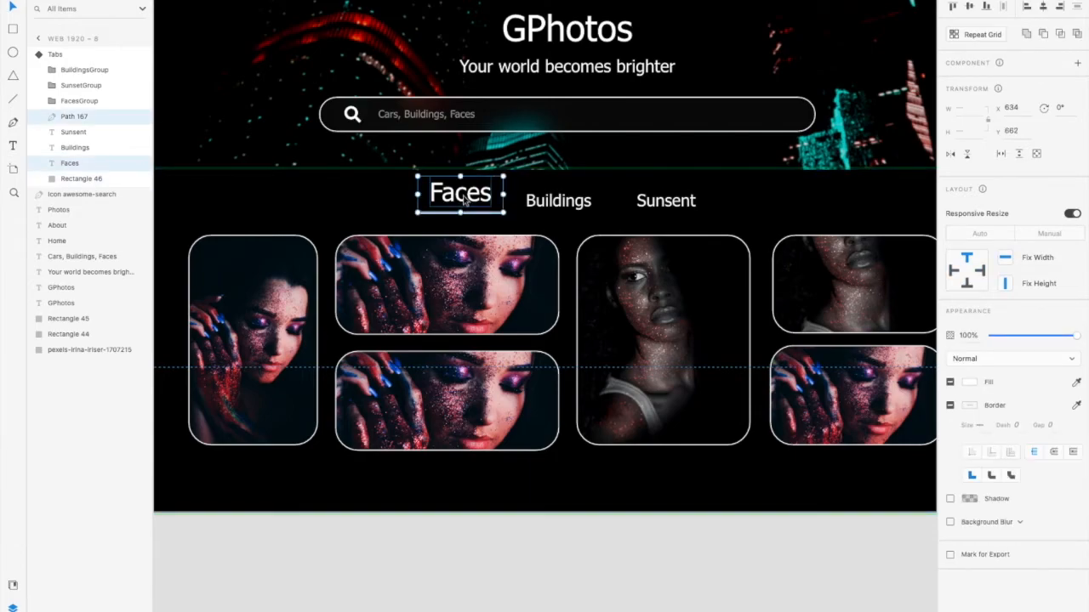
drag(465, 198, 460, 200)
Move FacesGroup down to about X 134, Y 816, leaving more space below the tab labels
click(548, 253)
drag(495, 277, 497, 294)
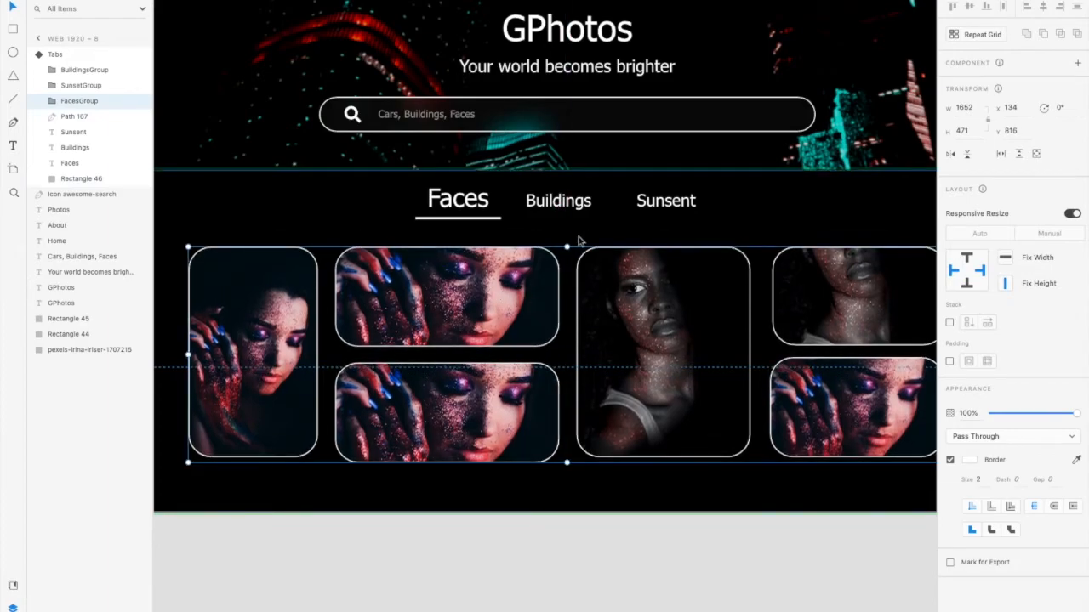
click(578, 242)
Add a new state named "Tab2" to the Tabs component
scroll(575, 241, down, 2)
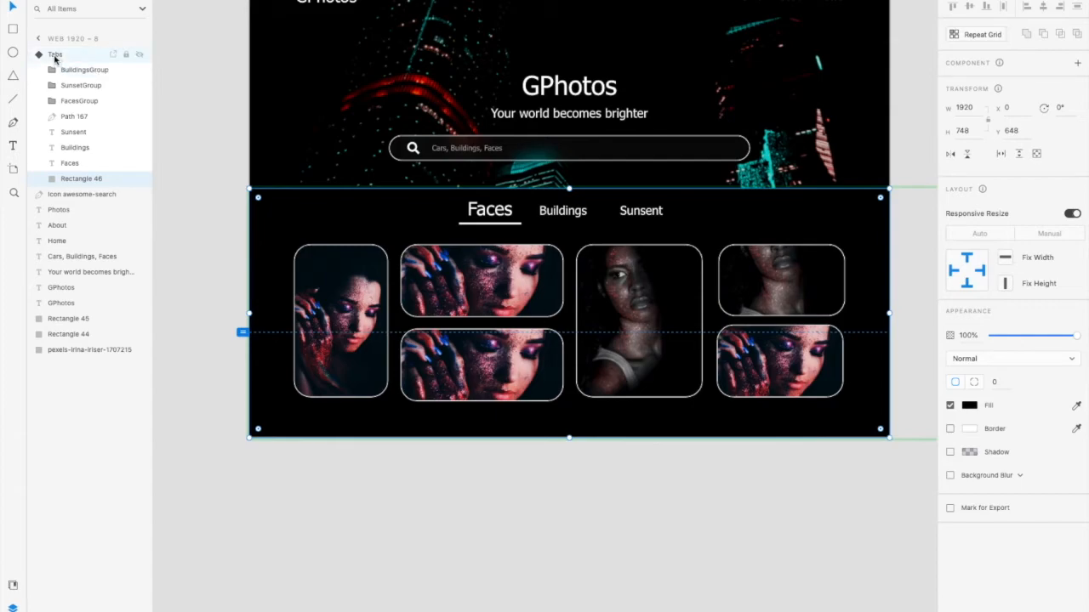
click(54, 56)
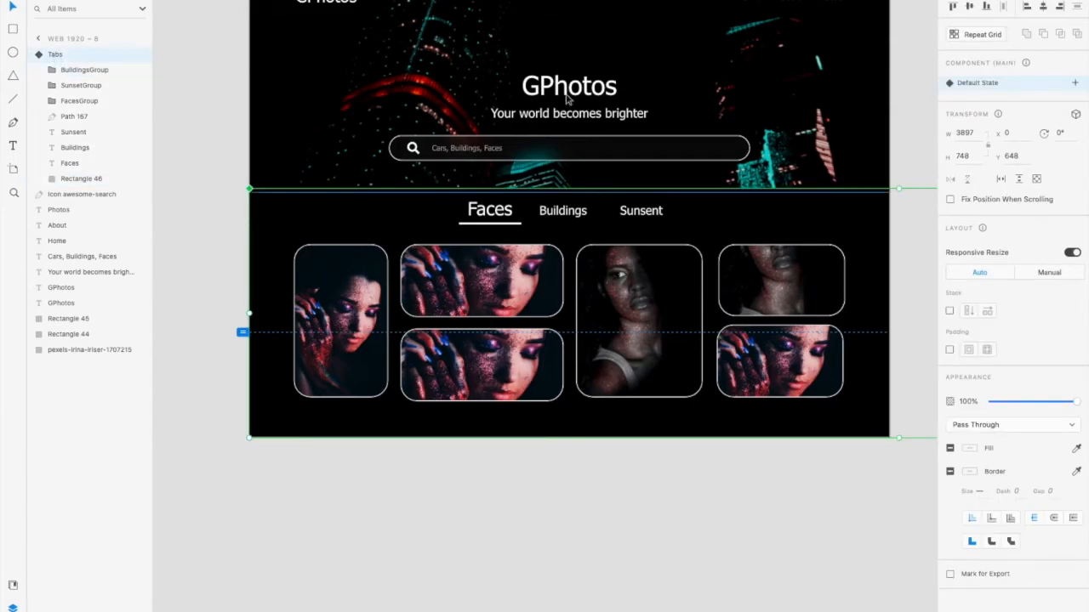
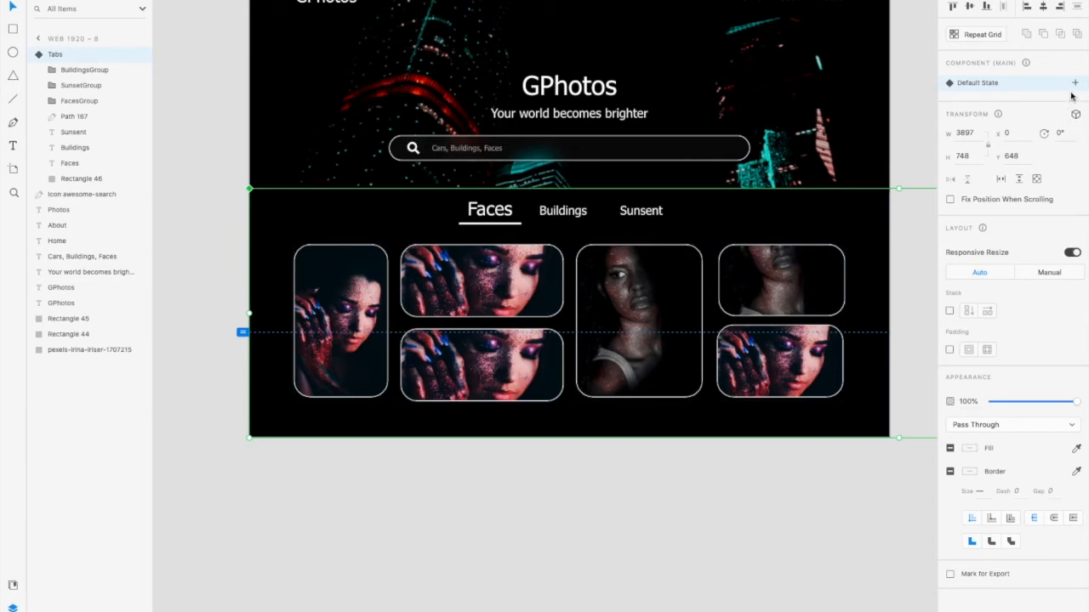
click(1075, 82)
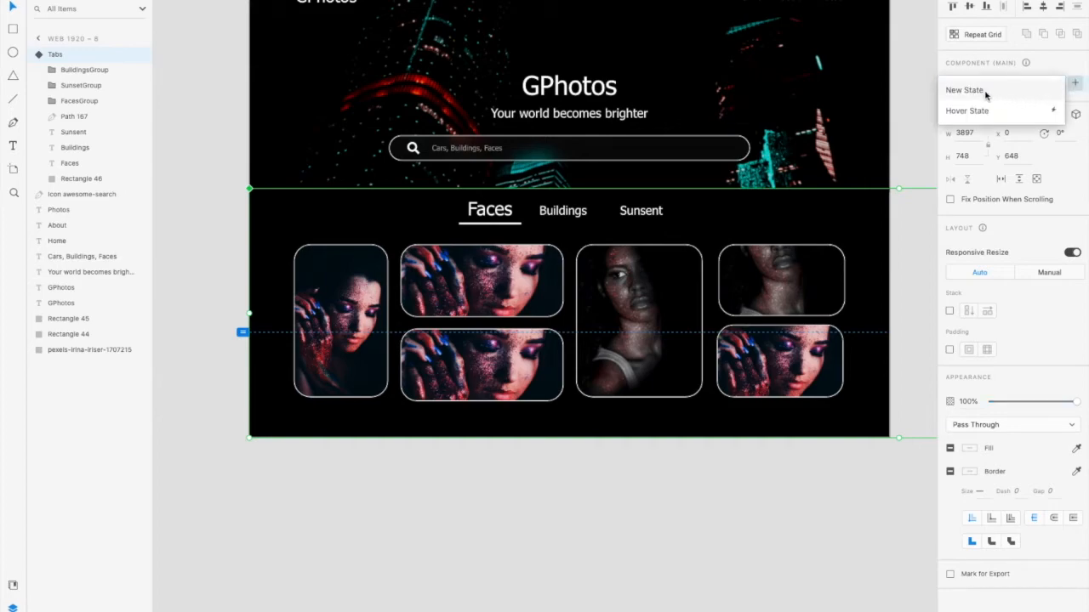
click(978, 92)
text(Tab2)
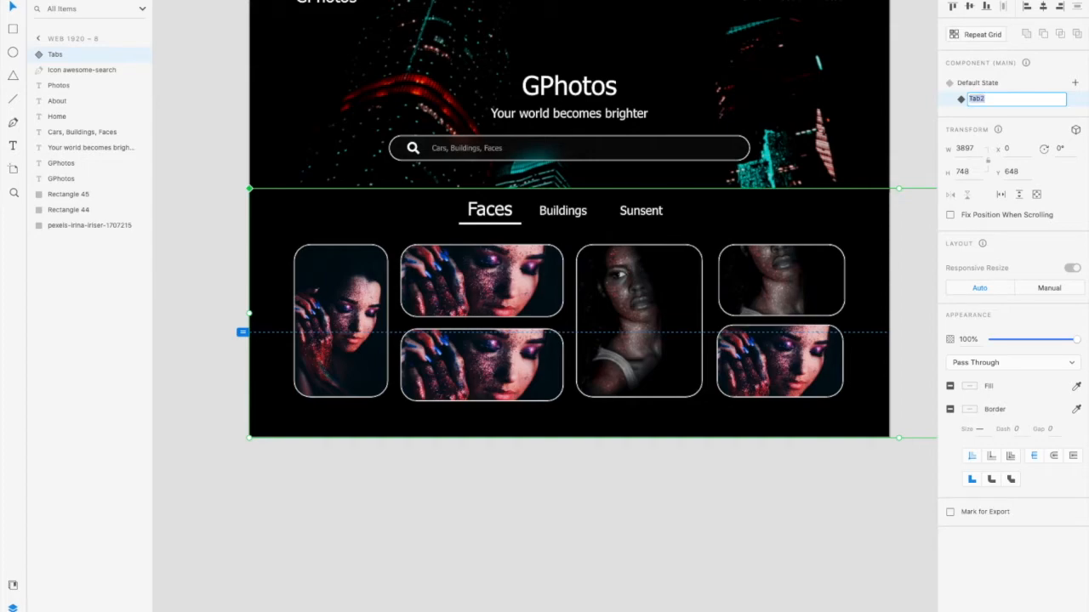
key(Return)
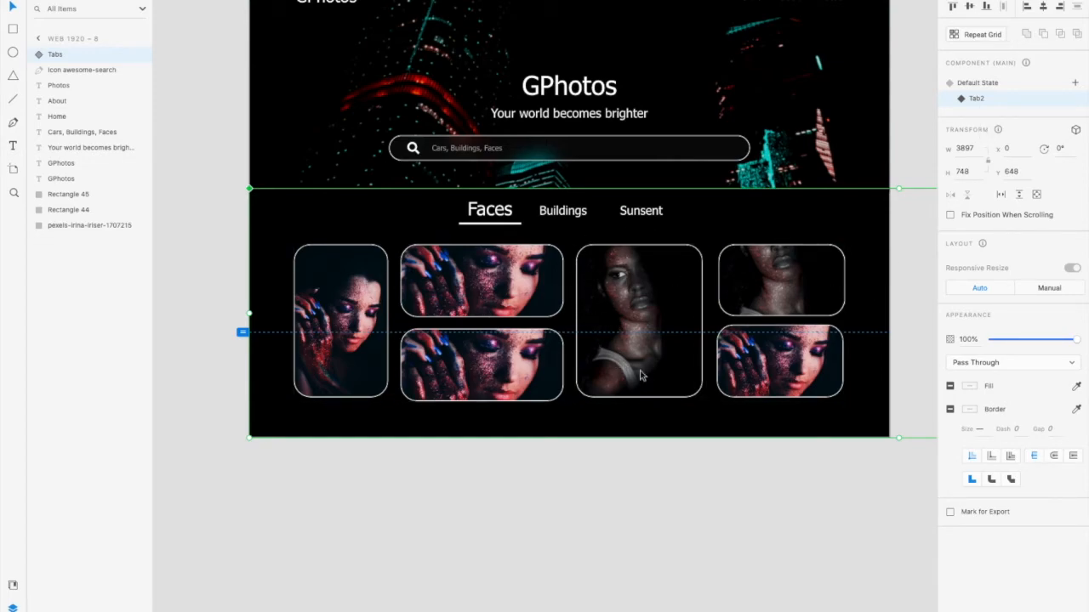
In the Tab2 state, move FacesGroup beyond the artboard's left edge to about X -1739, Y 816 and set its opacity to 0%
click(987, 85)
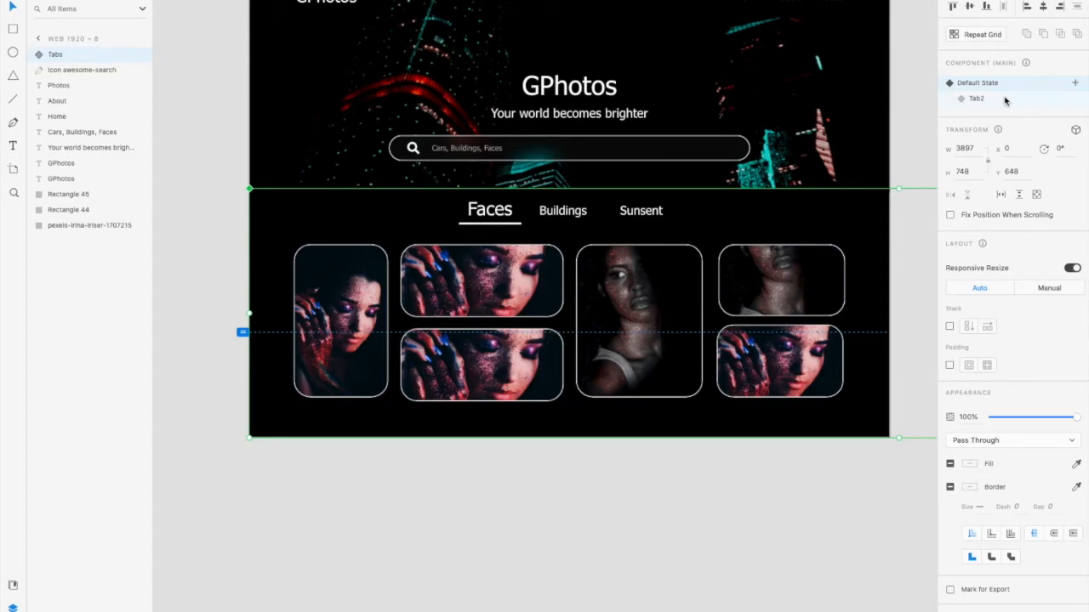
click(979, 99)
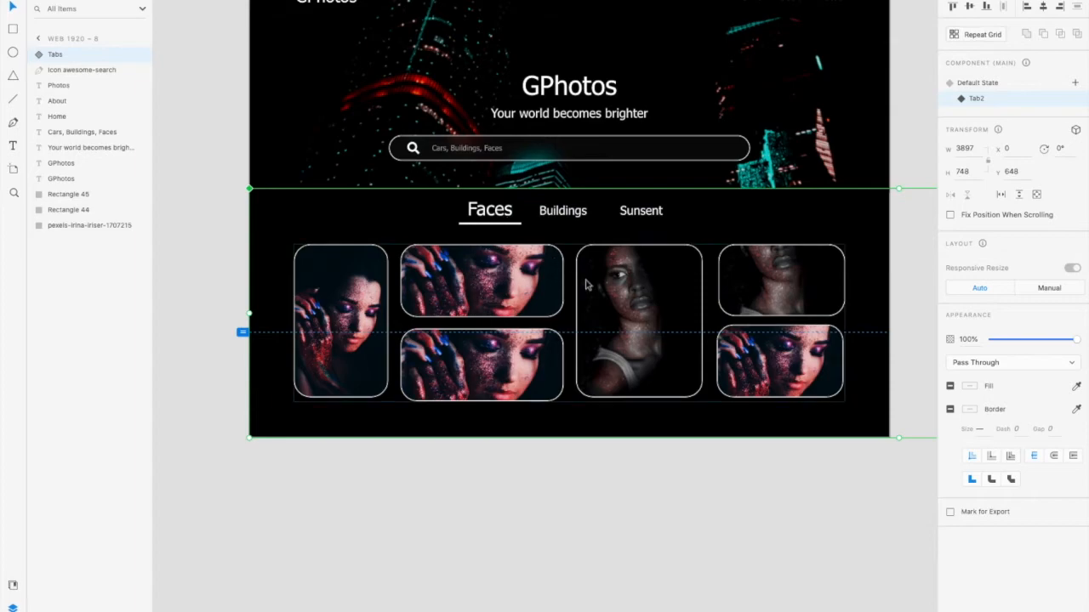
scroll(510, 229, down, 3)
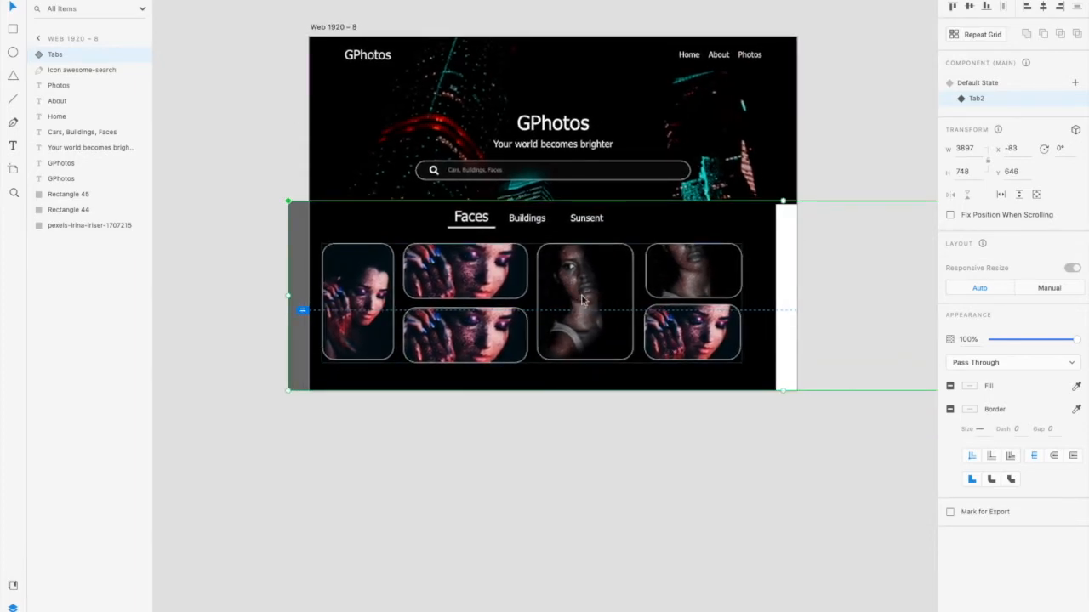
double_click(596, 302)
drag(596, 302, 337, 294)
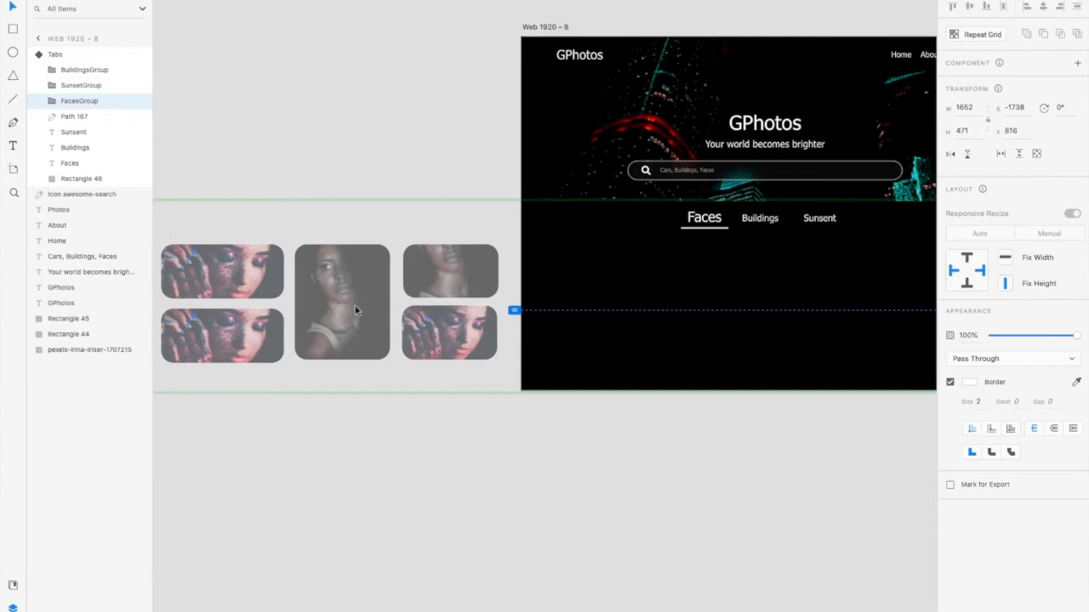
drag(1075, 341, 980, 343)
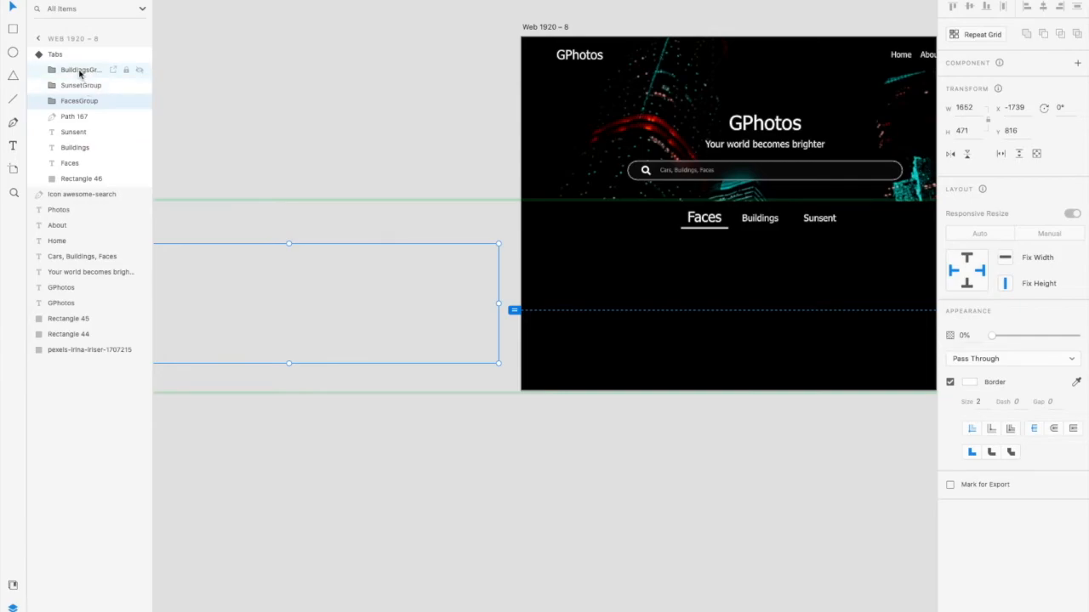
Set BuildingsGroup's opacity to 100% and place it in the black section at about X 181, Y 832
click(79, 69)
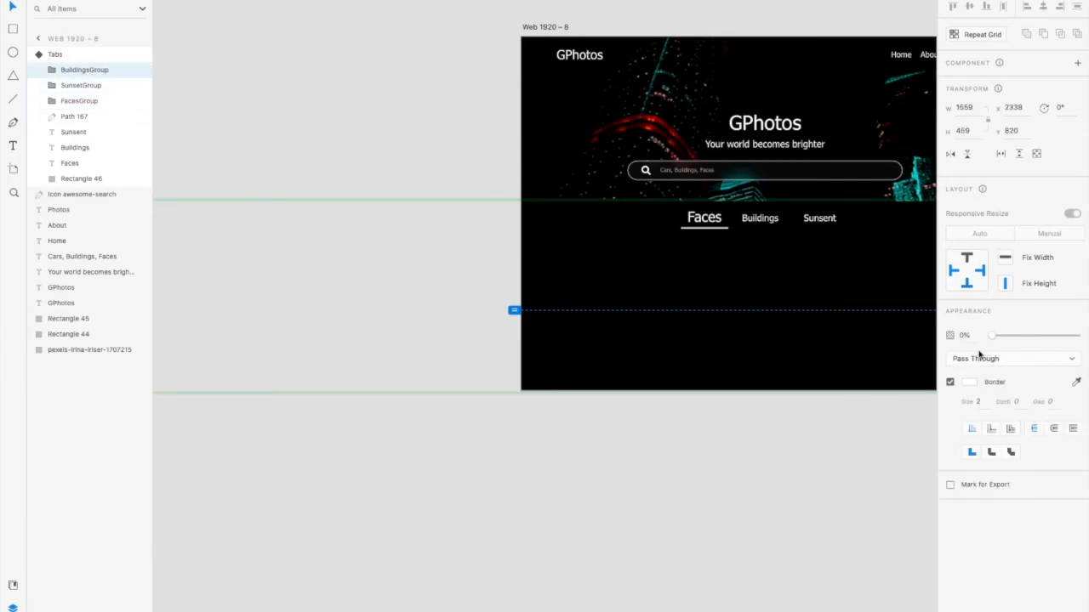
drag(991, 338, 1075, 336)
scroll(802, 326, right, 8)
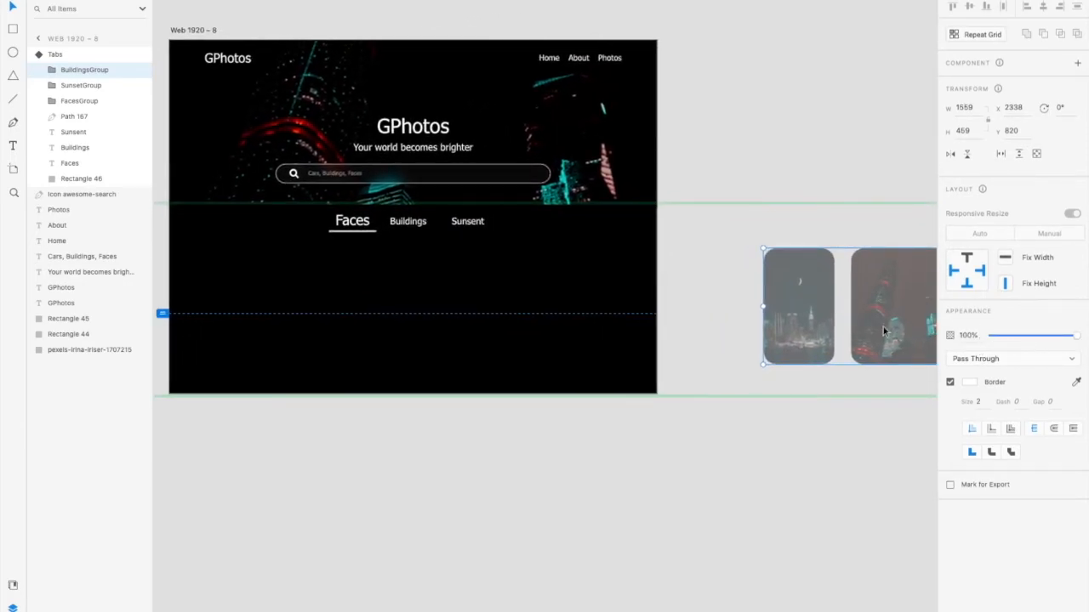
drag(783, 308, 206, 310)
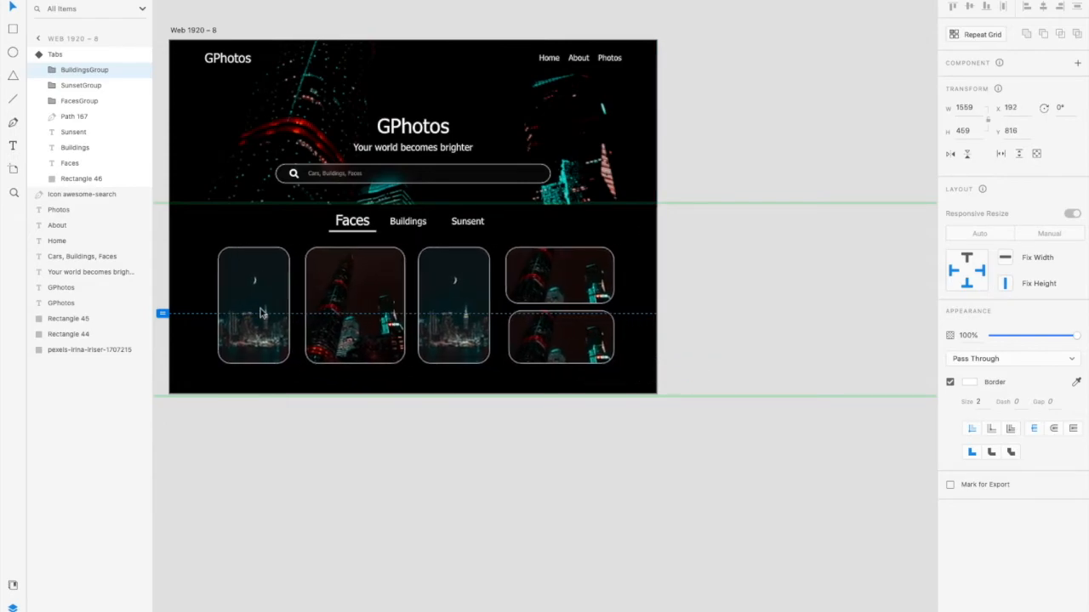
drag(456, 308, 465, 313)
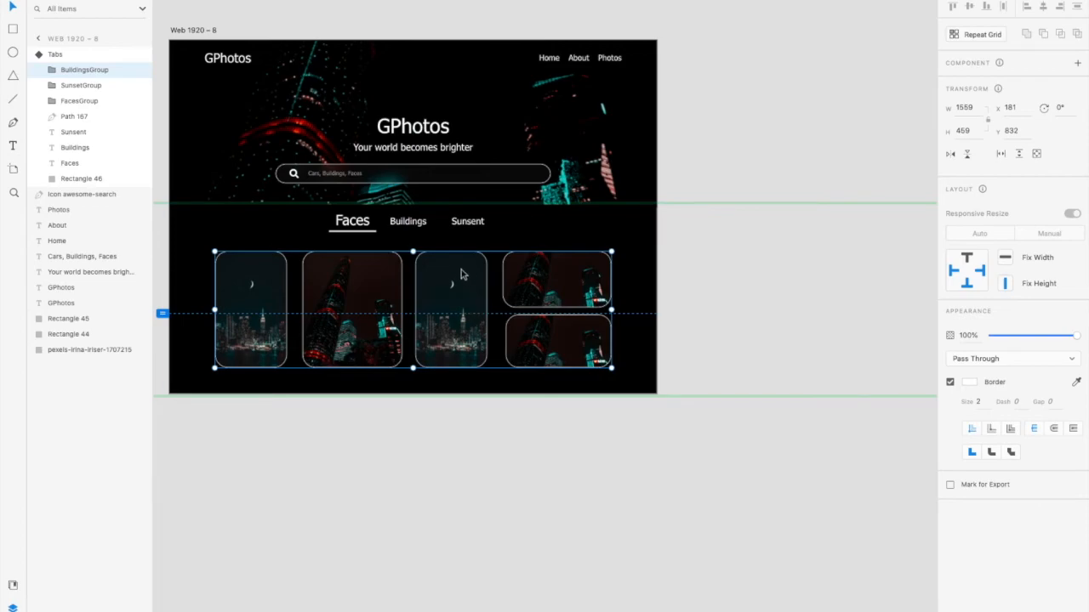
Set the Buildings tab label's font size to 55 and the Faces tab label's font size to 36
scroll(463, 290, up, 5)
scroll(464, 280, down, 5)
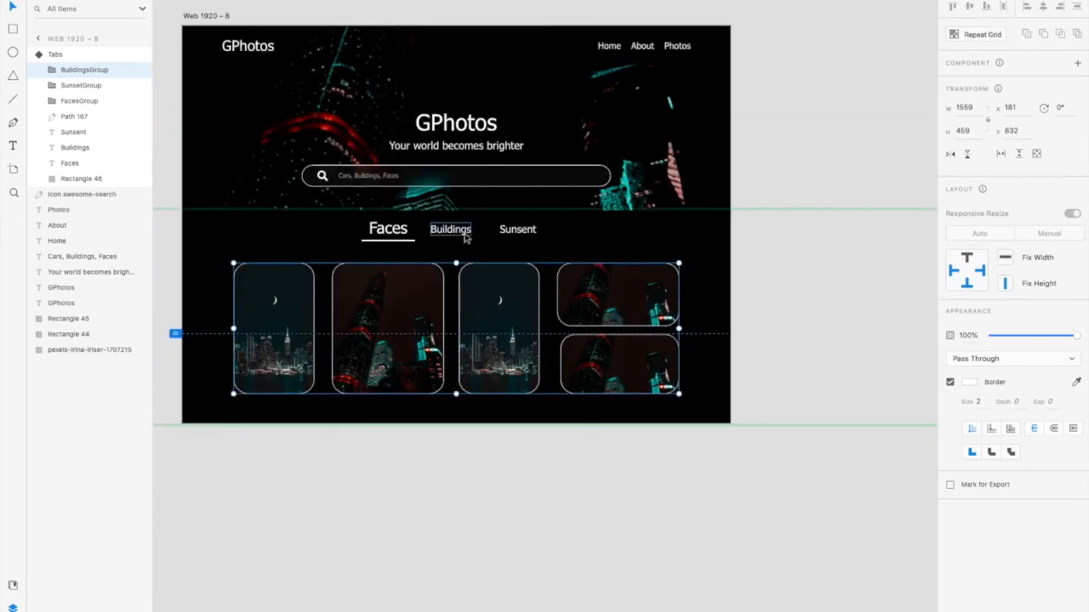
click(451, 231)
click(453, 231)
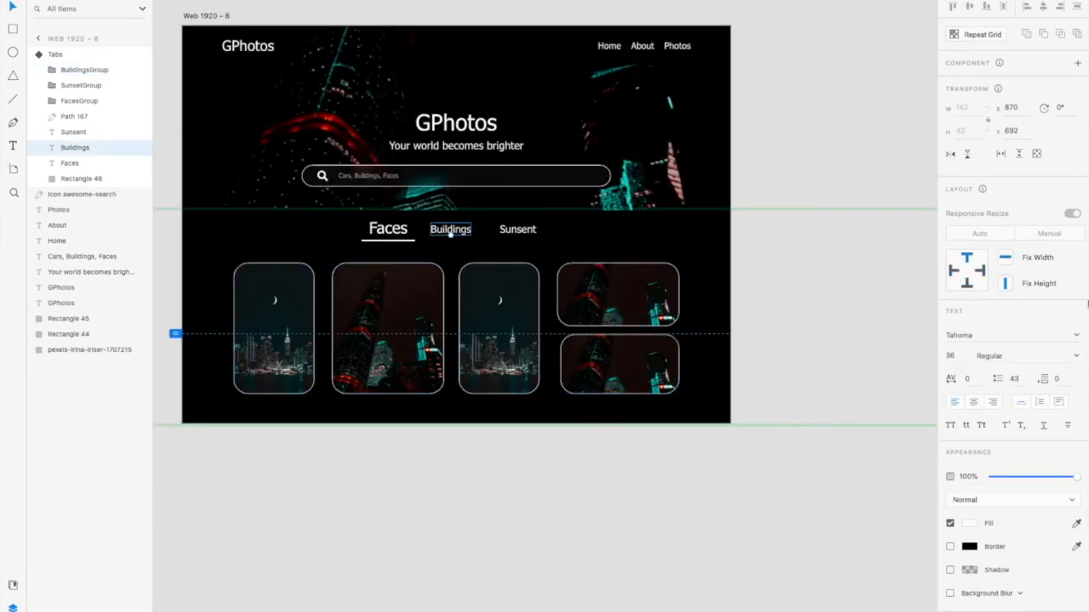
click(388, 230)
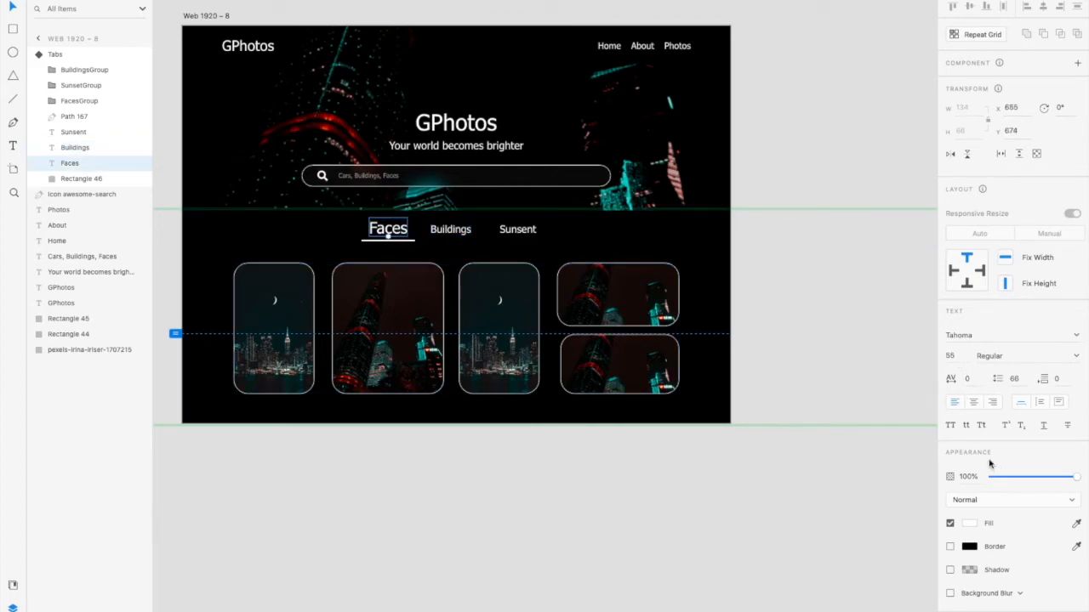
key(Tab)
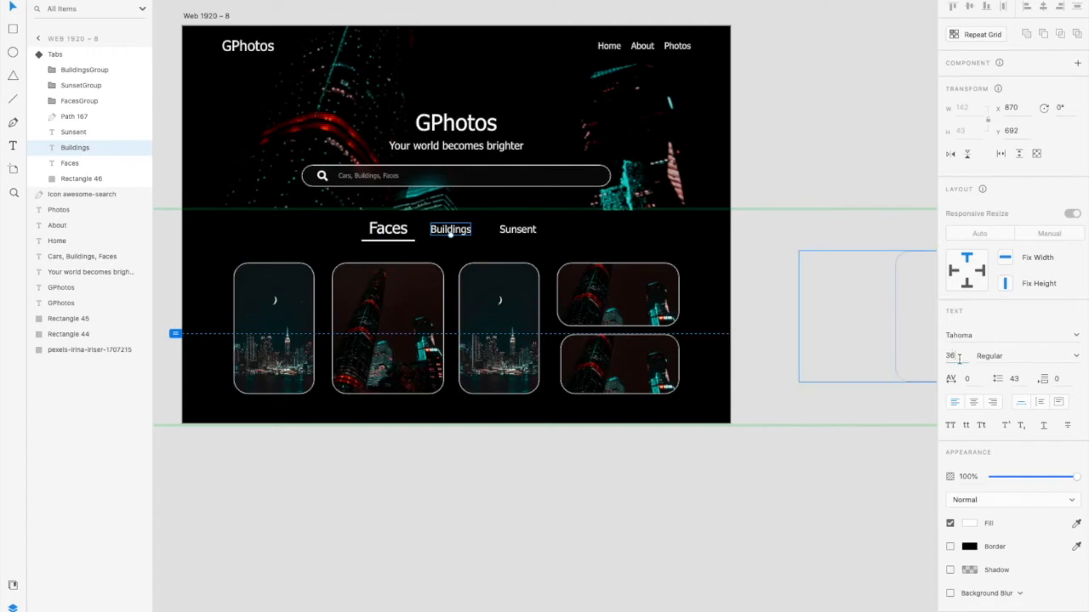
key(Return)
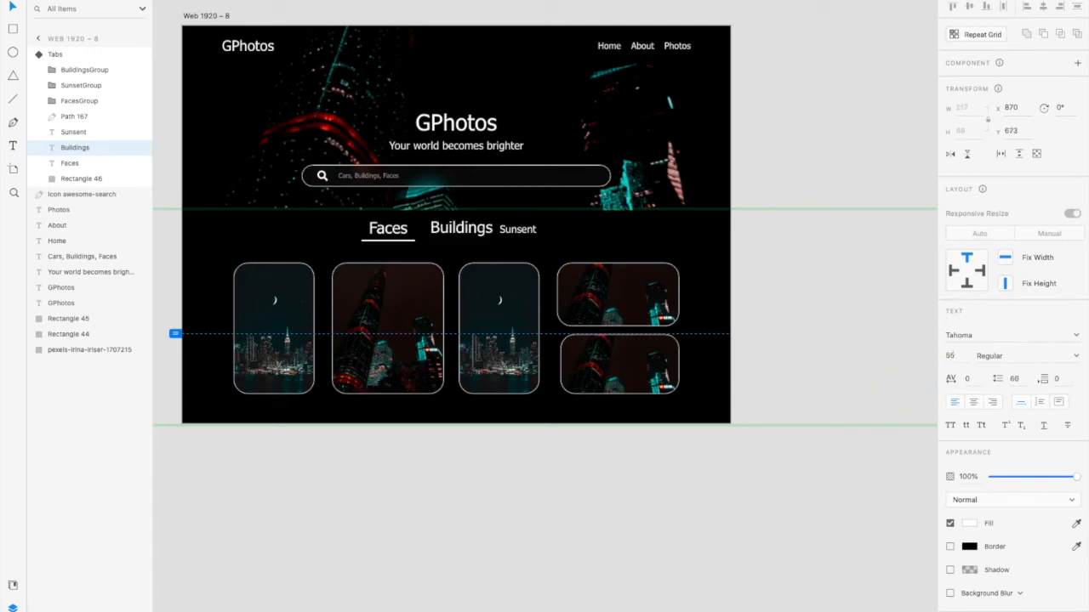
key(shift+Tab)
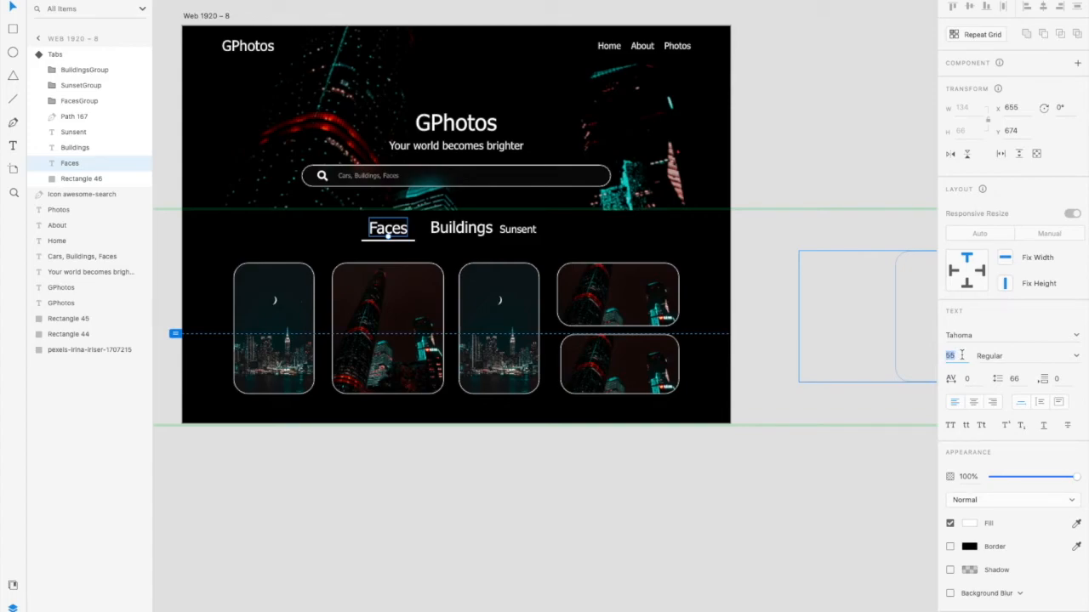
key(Return)
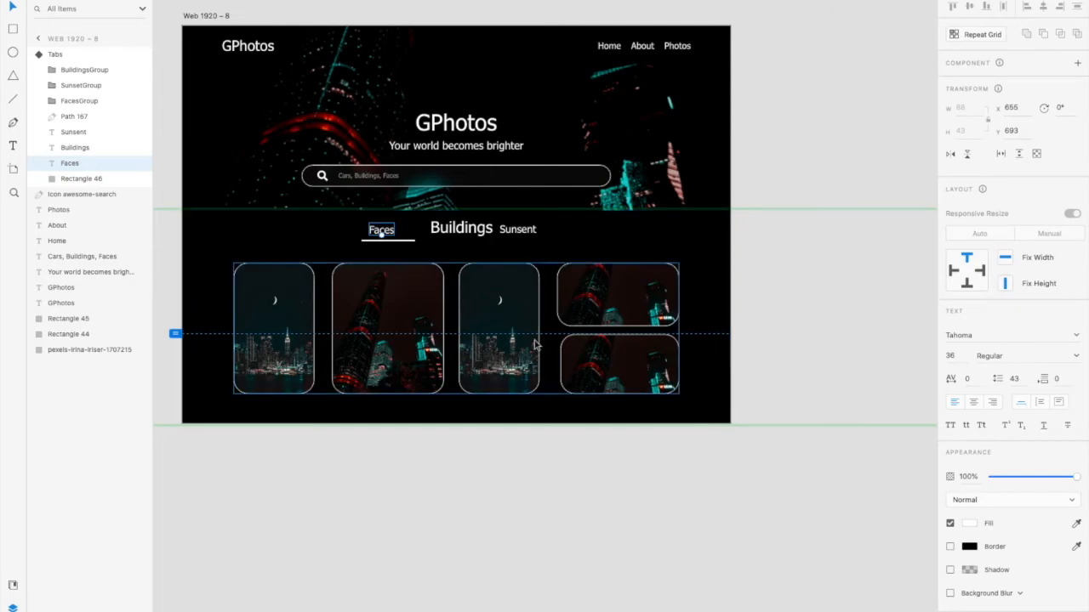
Move the underline beneath Buildings, widen it past the label's ends, and centre the label between Faces and Sunsent above it
click(438, 236)
drag(408, 242, 474, 244)
click(466, 231)
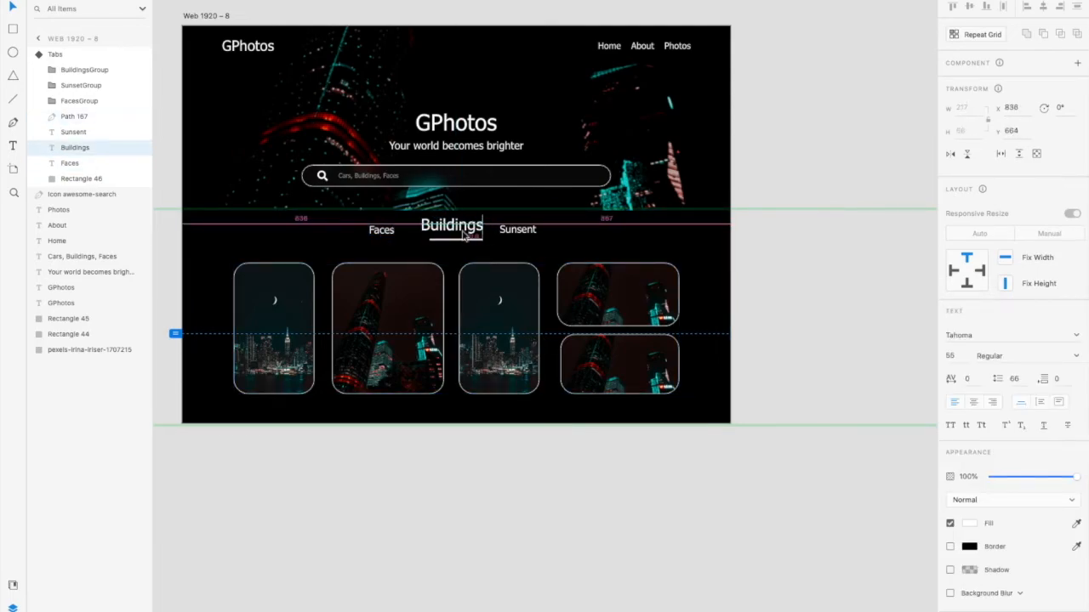
scroll(470, 237, up, 2)
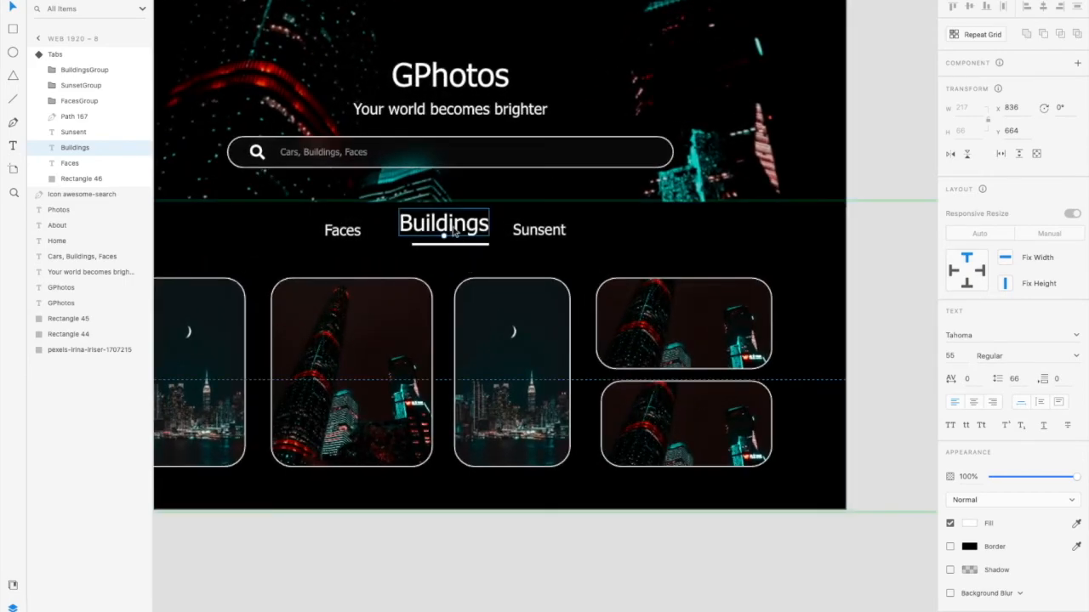
drag(453, 231, 473, 255)
click(457, 246)
click(473, 255)
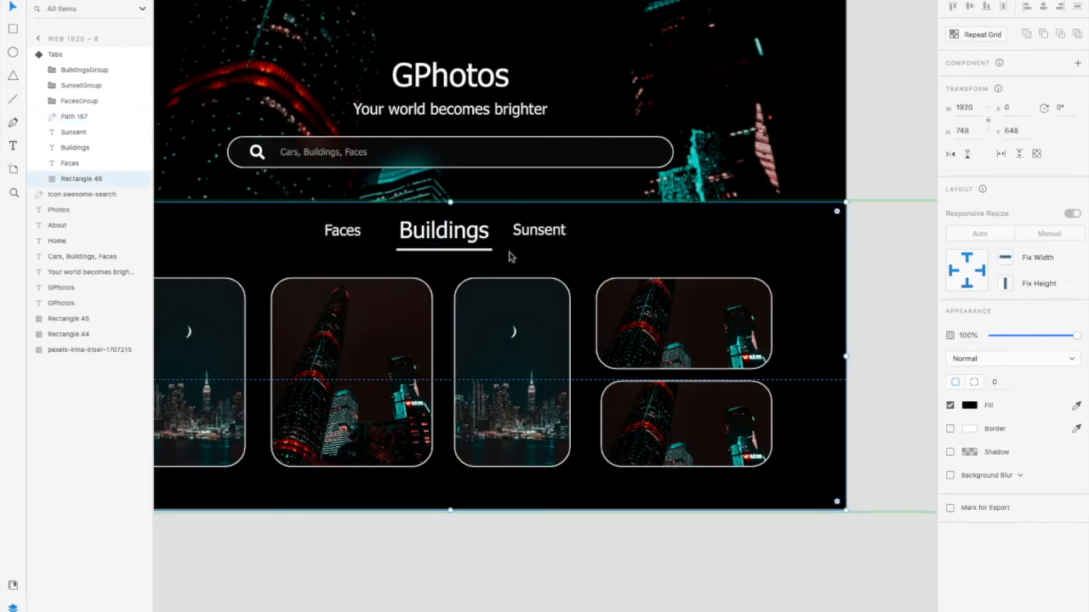
Shift the black background rectangle down to Y 653 and add a new state named Tab3 to the Tabs component
click(530, 289)
click(611, 237)
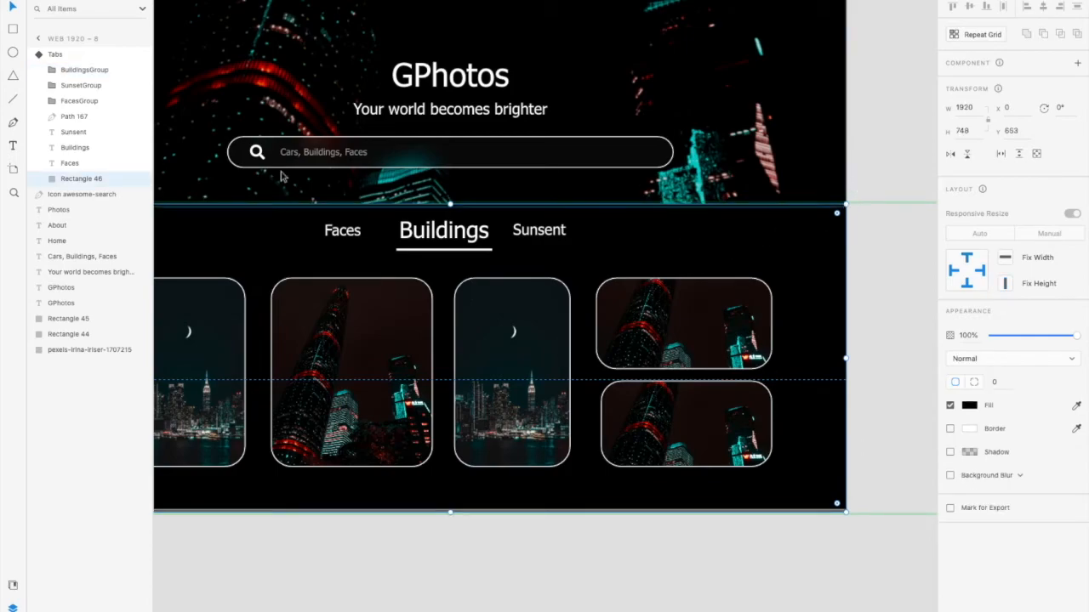
click(55, 54)
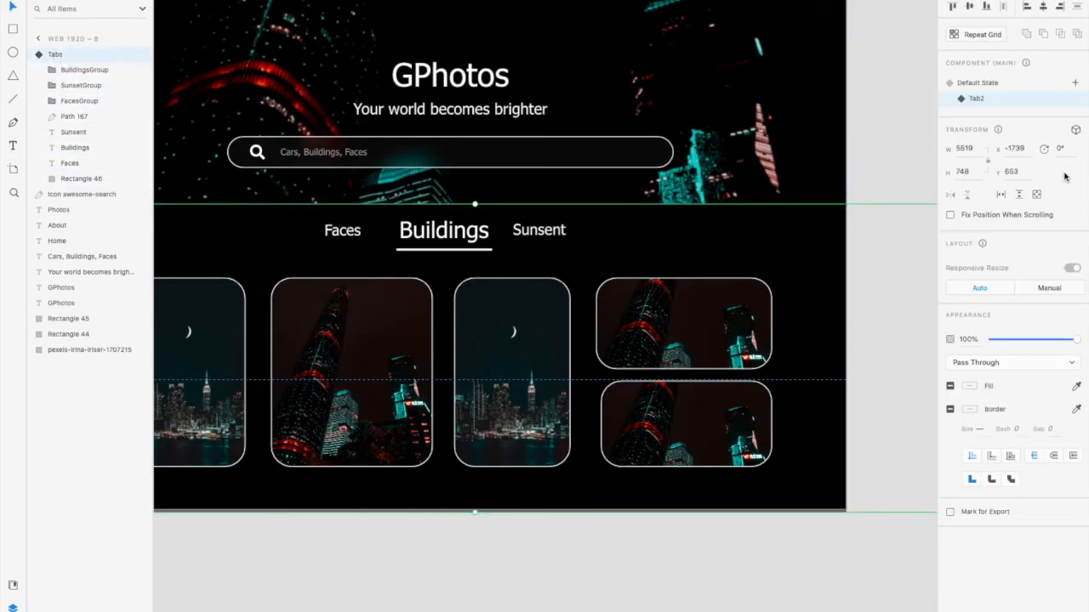
click(1075, 83)
click(987, 90)
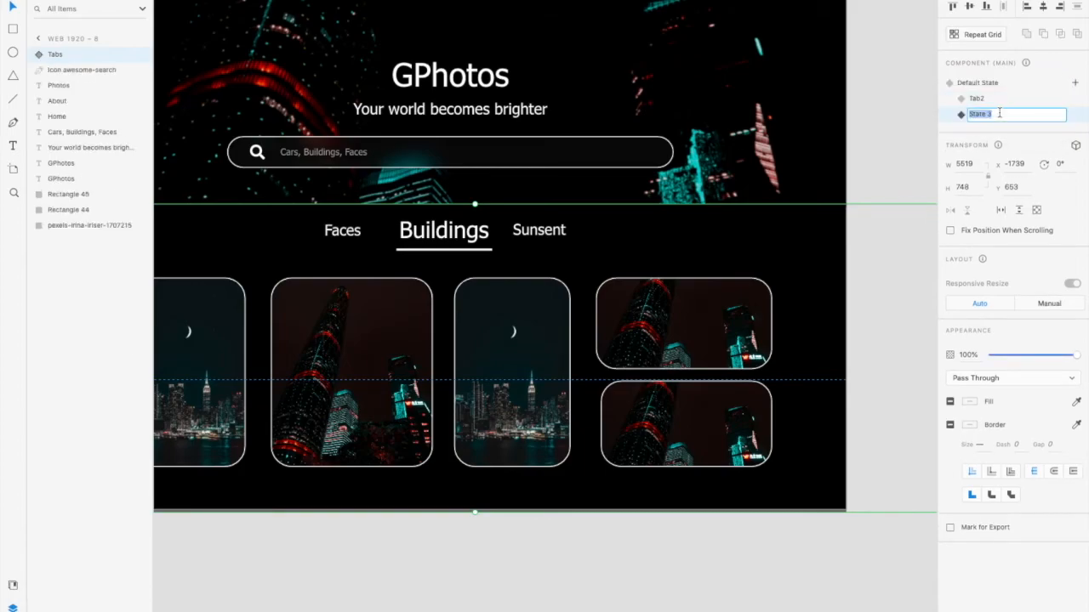
text(Tab3)
key(Return)
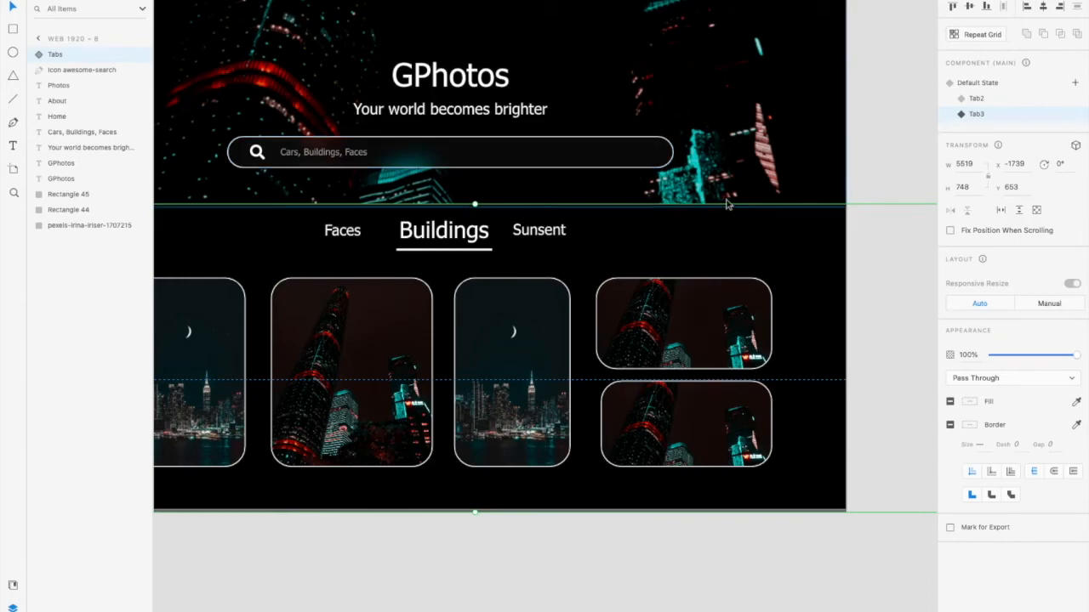
In the Tab3 state, move BuildingsGroup beyond the artboard's left edge to about X -1628, Y 816
scroll(787, 226, down, 5)
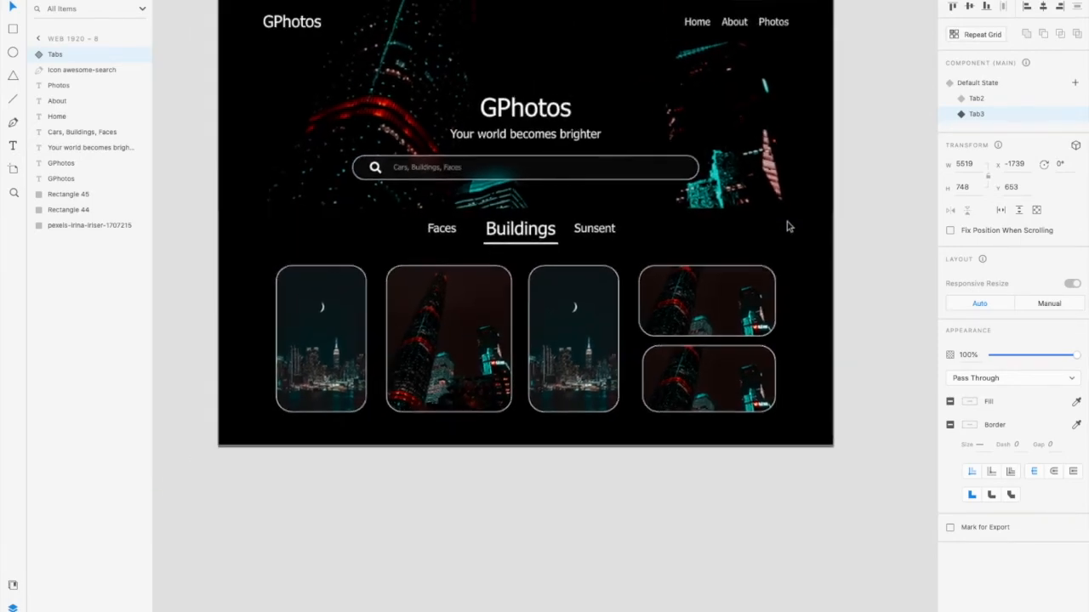
scroll(793, 231, left, 1)
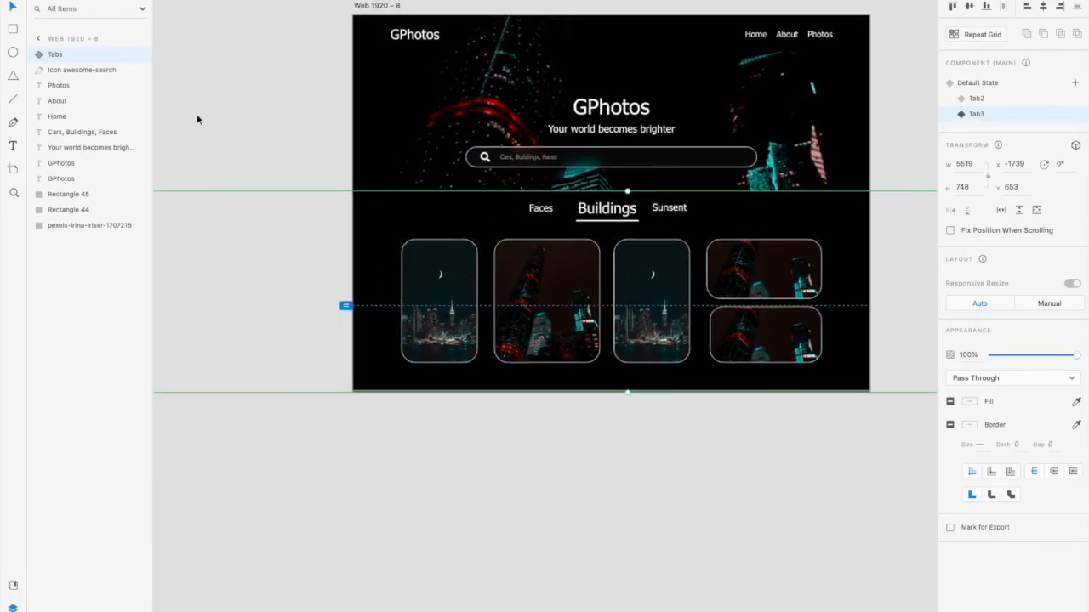
click(39, 54)
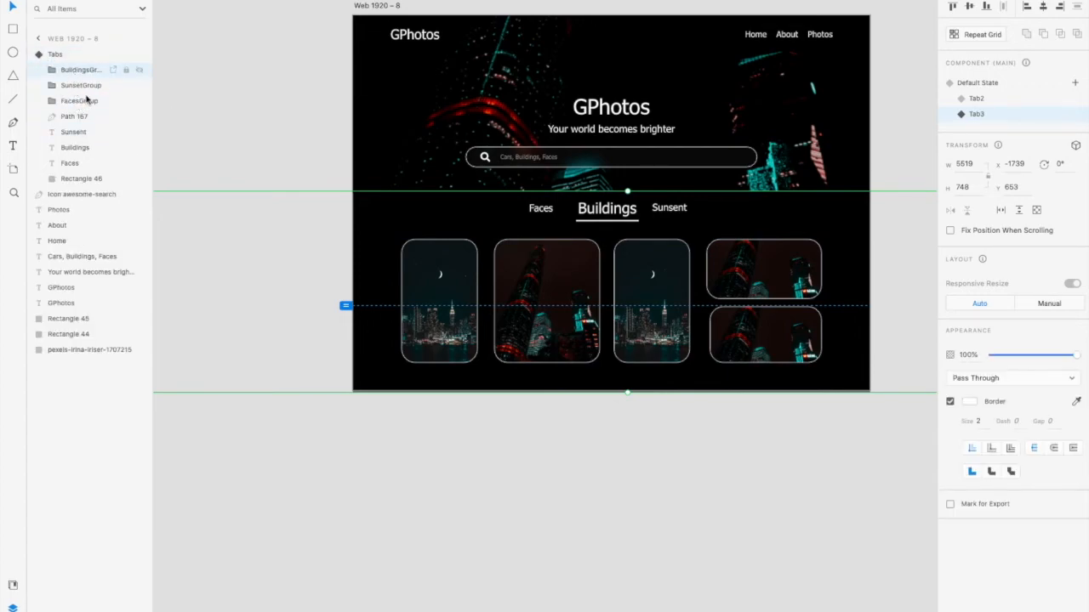
click(75, 71)
drag(635, 293, 193, 297)
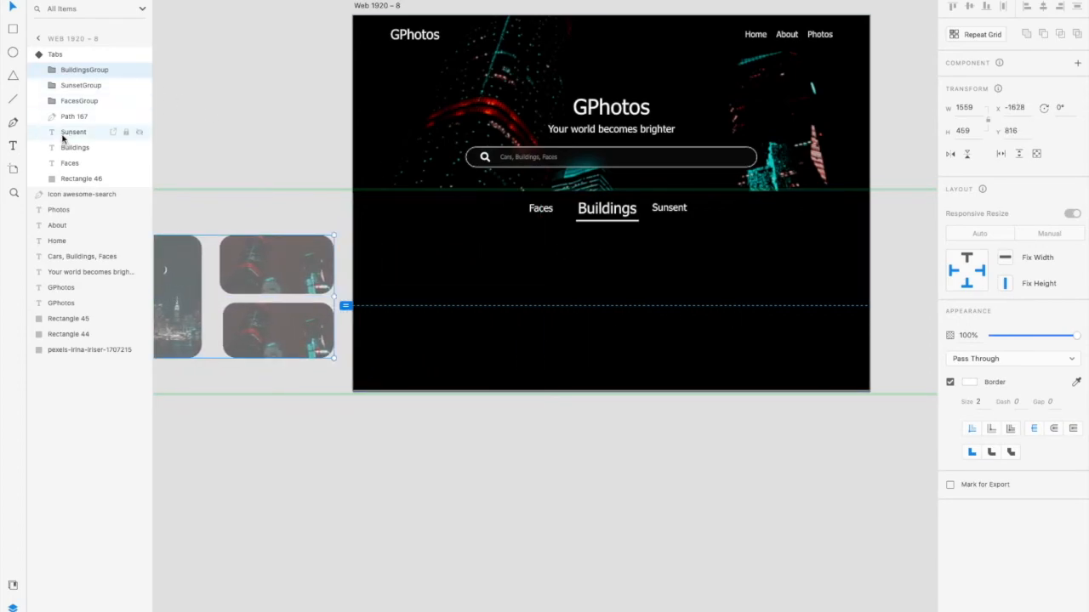
Set SunsetGroup's opacity to 100% and place it in the black section at about X 150, Y 850
click(72, 86)
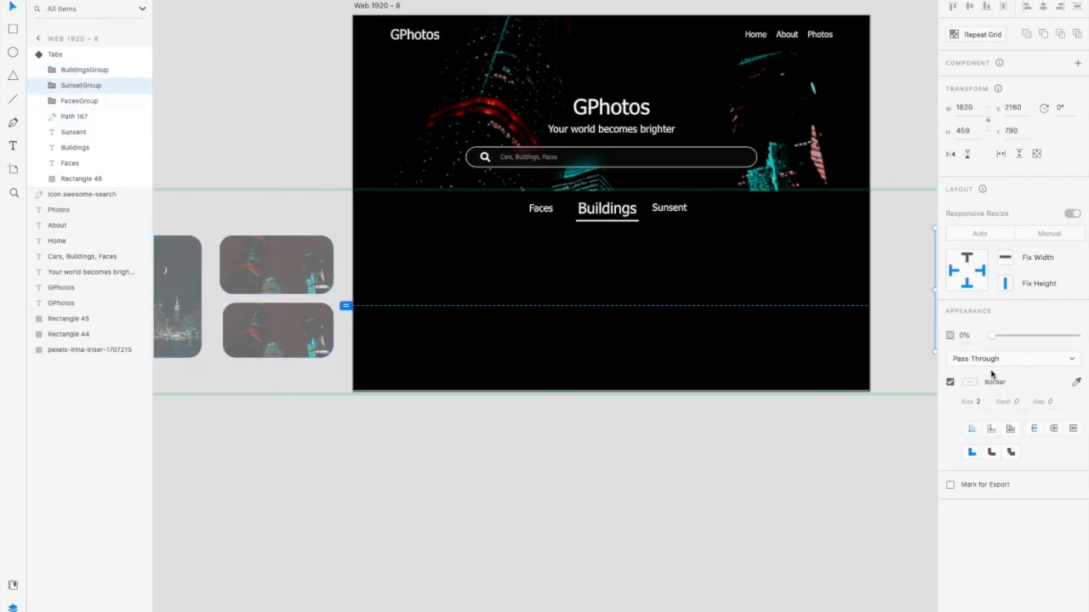
drag(991, 337, 1076, 336)
scroll(860, 335, right, 3)
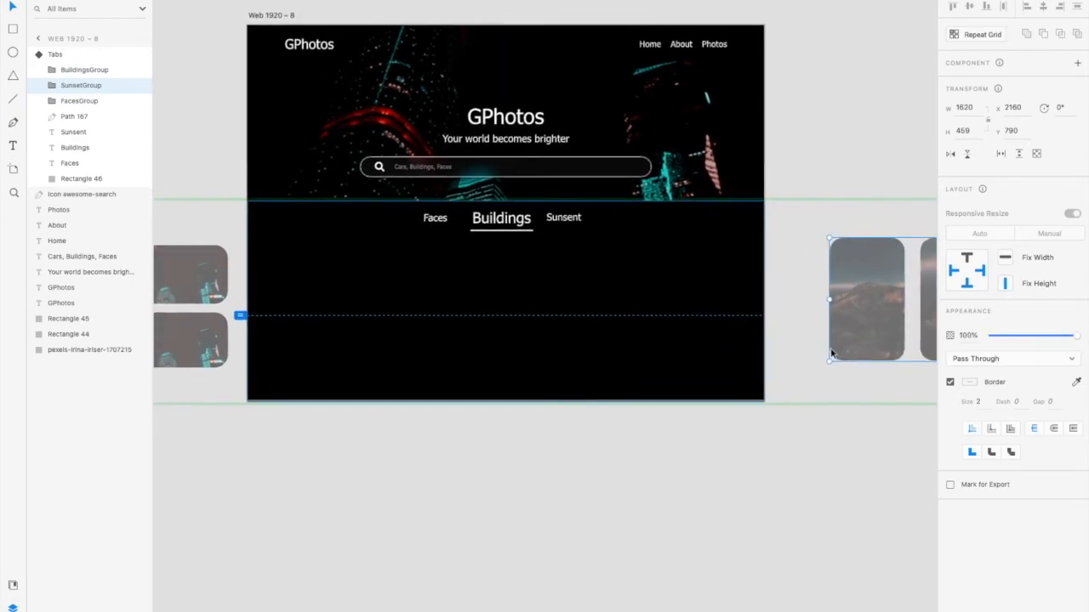
drag(832, 297, 291, 304)
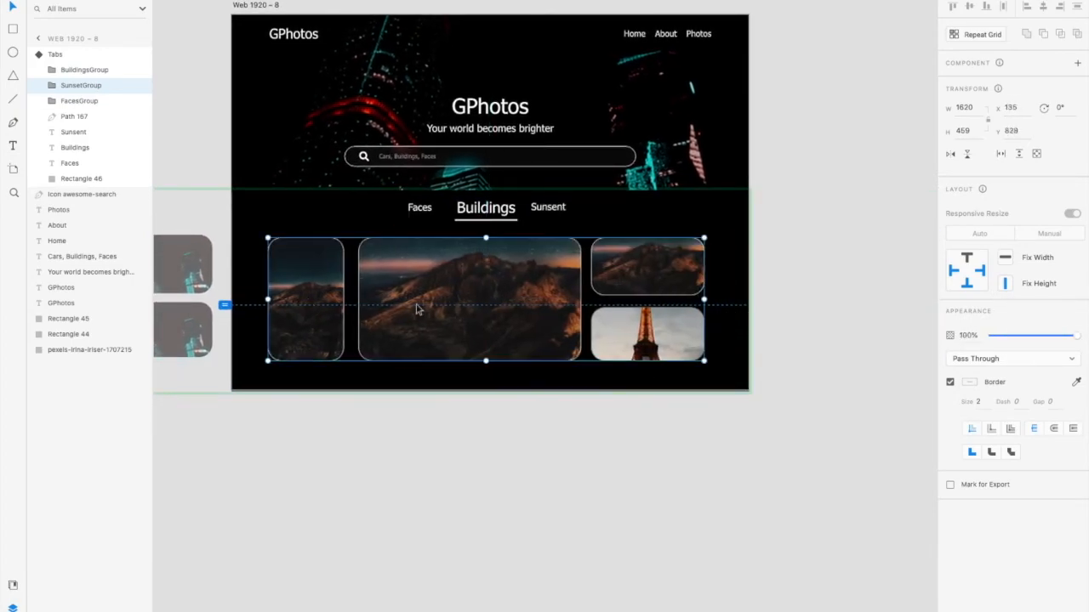
drag(483, 297, 485, 305)
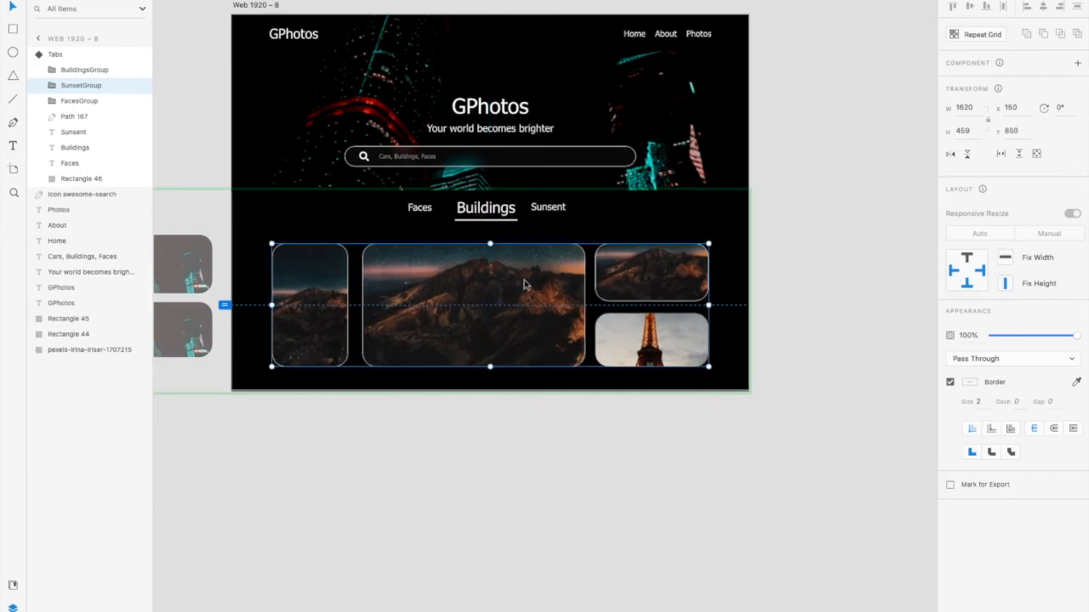
Set the Sunsent tab label's font size to 55 and the Buildings tab label's font size to 36
scroll(545, 217, up, 2)
click(557, 204)
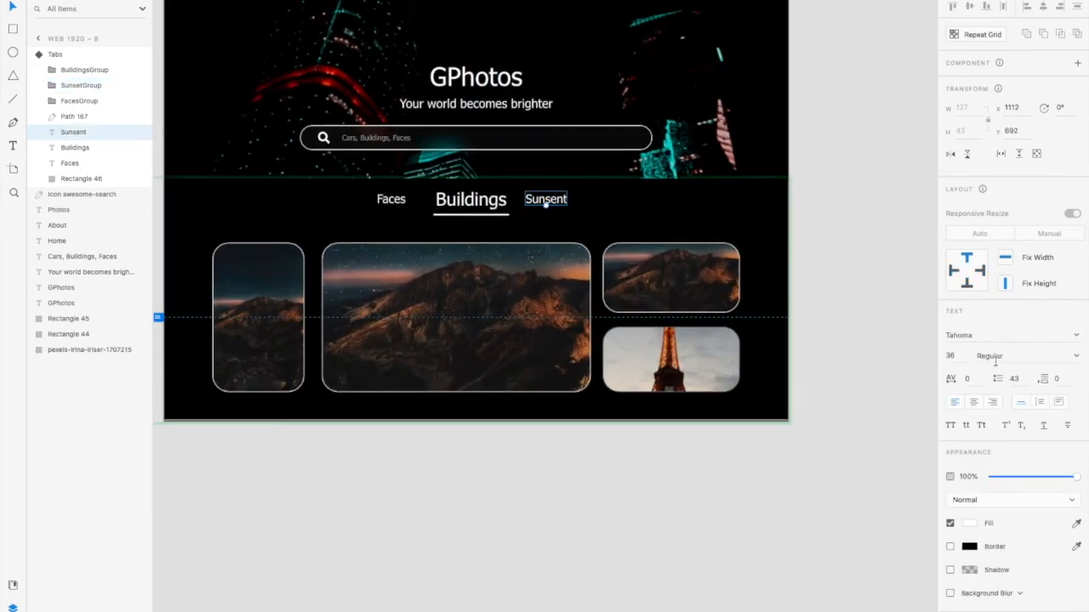
text(55)
key(Return)
click(473, 201)
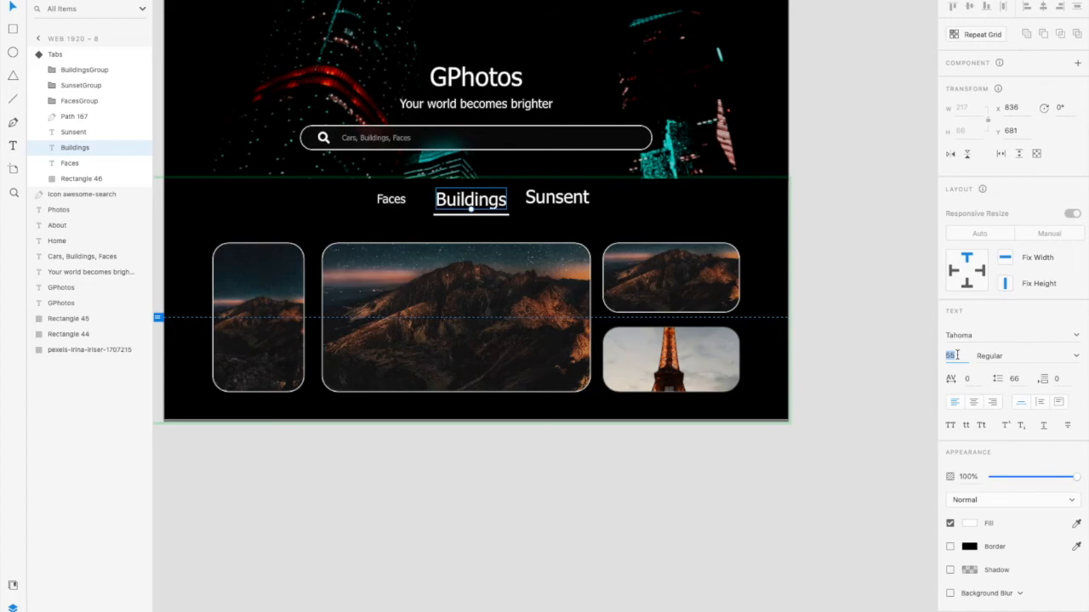
key(Return)
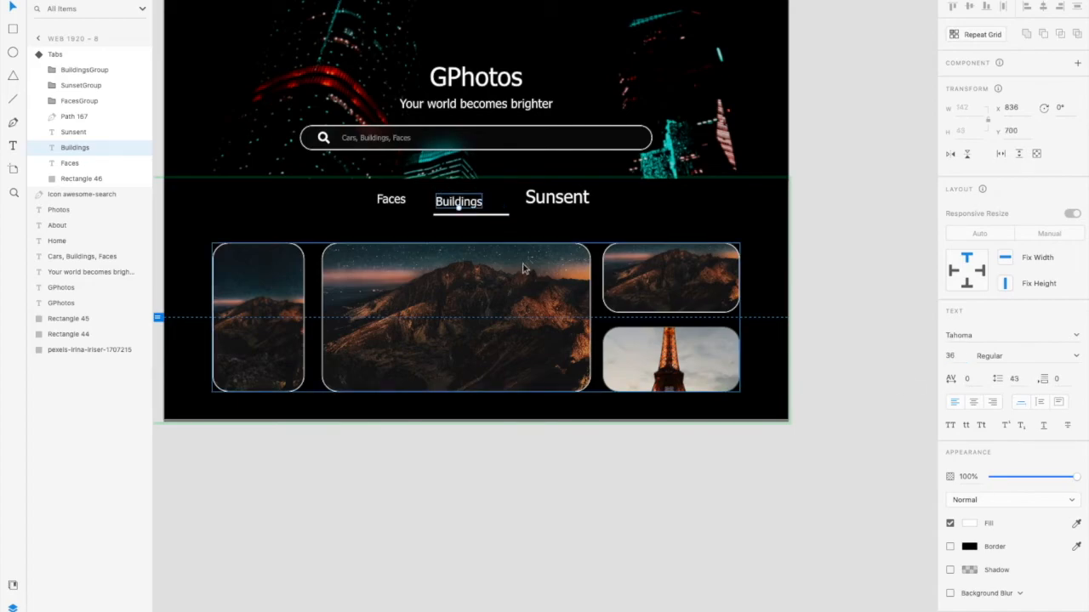
Move the underline beneath Sunsent and centre the enlarged label above it, leaving a small gap
drag(482, 217, 558, 201)
click(608, 219)
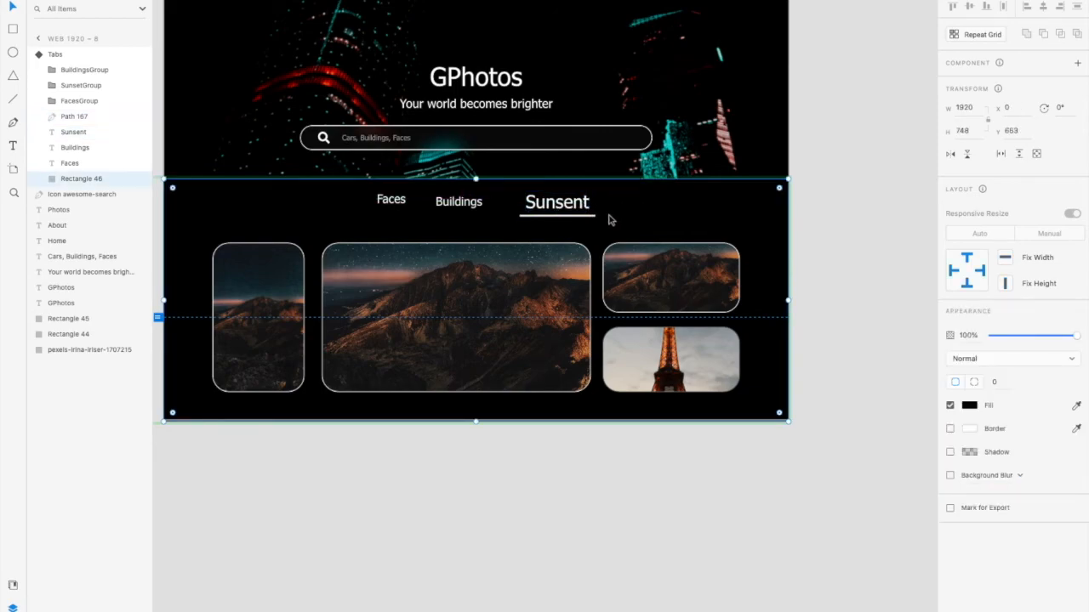
key(super+z)
scroll(605, 222, up, 4)
mouse_move(534, 200)
mouse_down()
mouse_move(540, 217)
mouse_move(517, 212)
mouse_move(533, 209)
mouse_up()
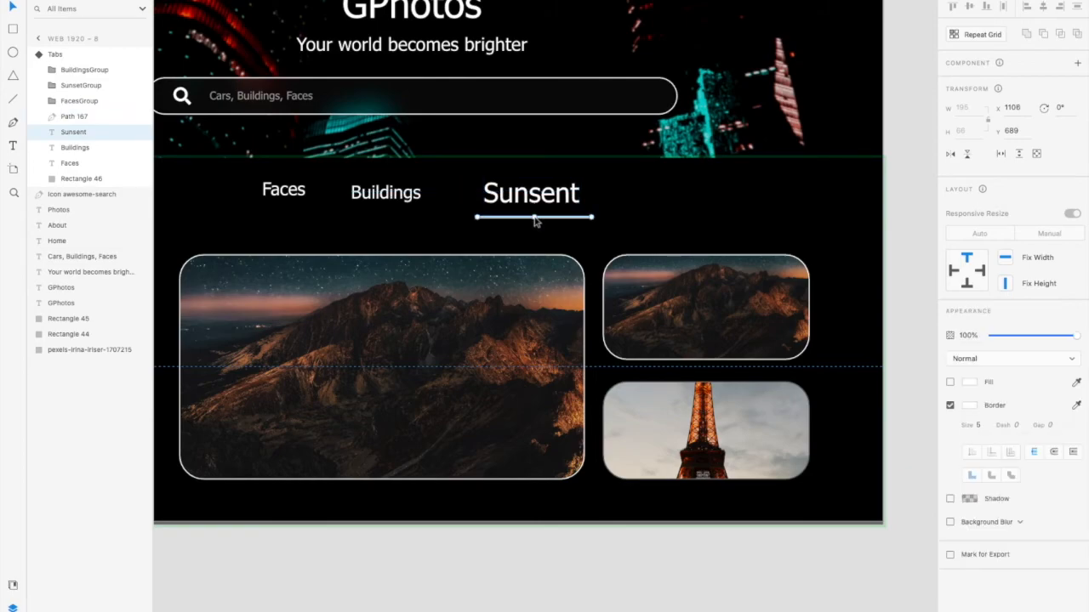
click(535, 219)
click(570, 227)
scroll(570, 227, down, 5)
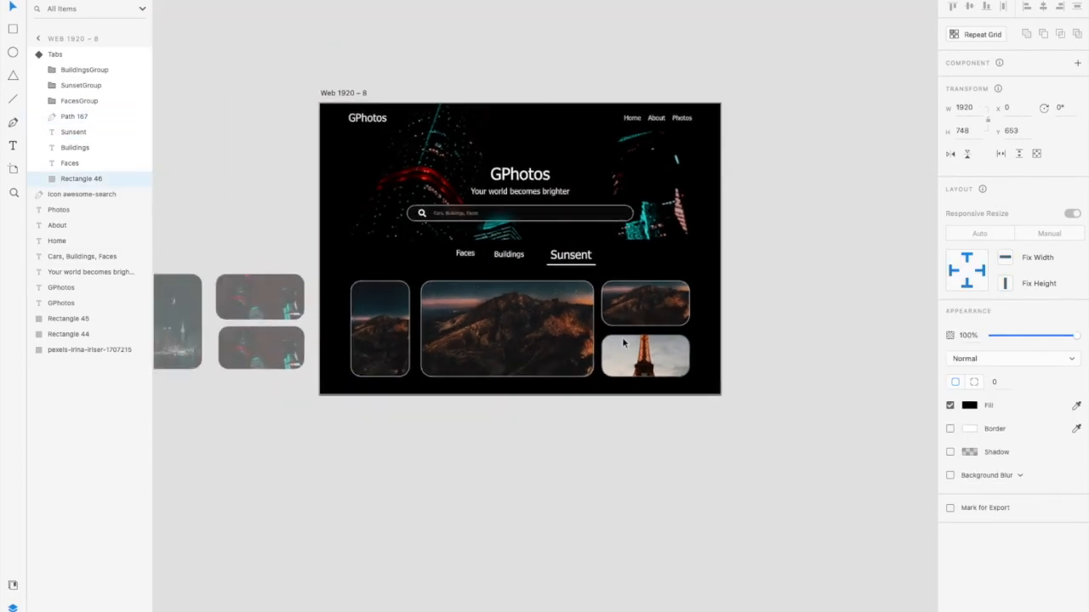
key(Escape)
click(668, 434)
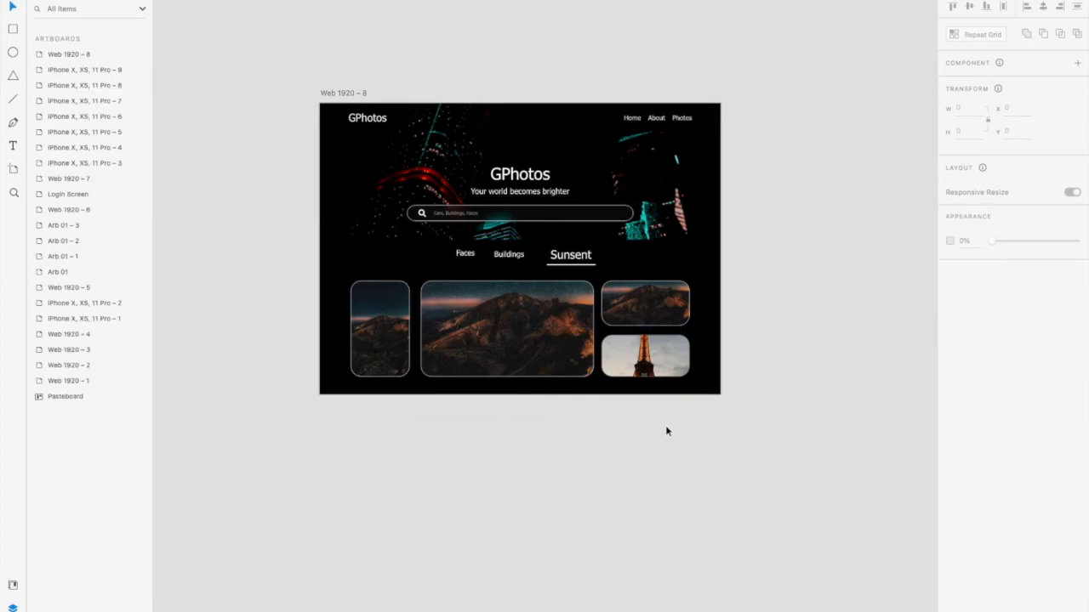
Switch the Tabs component back to its Default State and enter prototype mode
scroll(630, 491, up, 1)
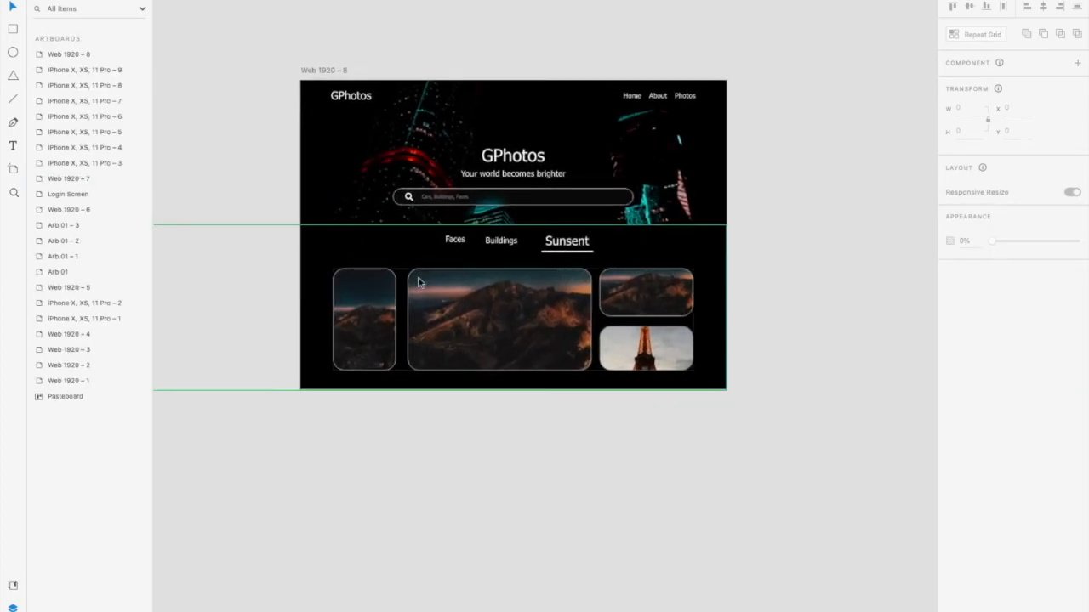
click(389, 293)
click(43, 56)
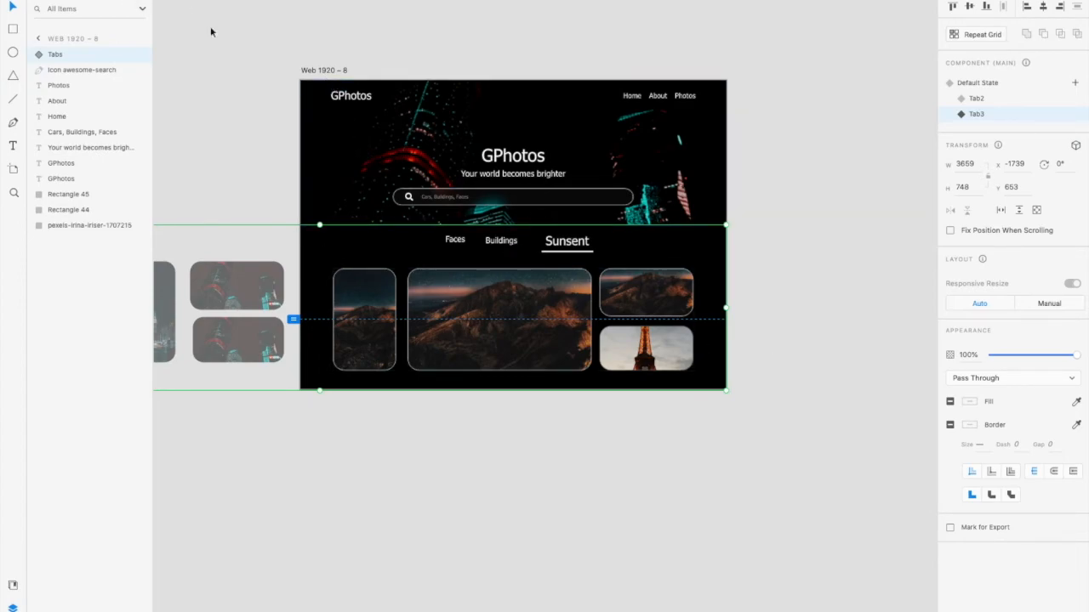
click(994, 87)
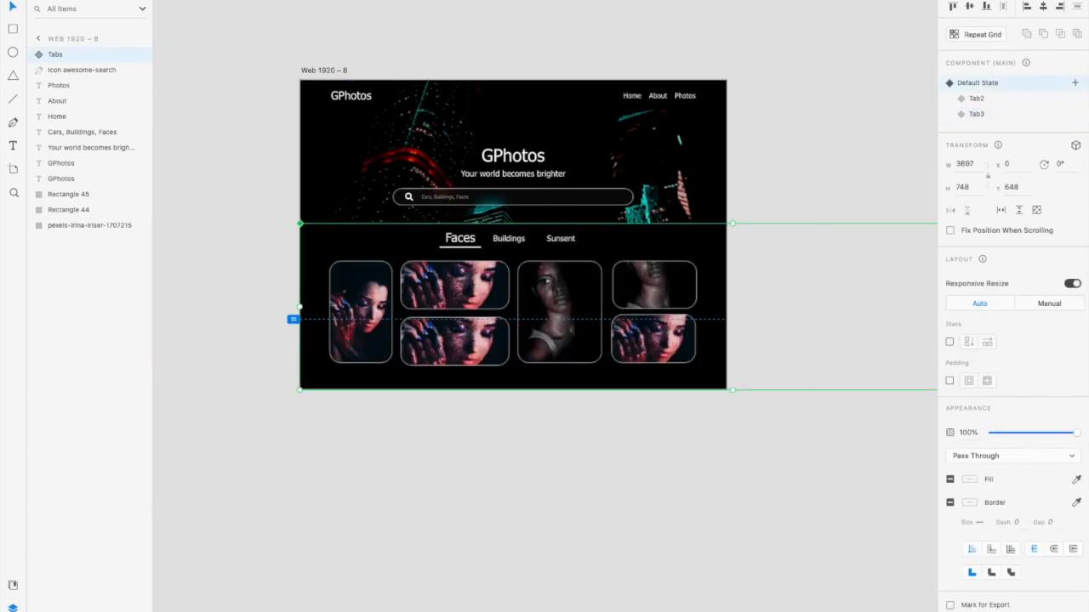
key(ctrl+Tab)
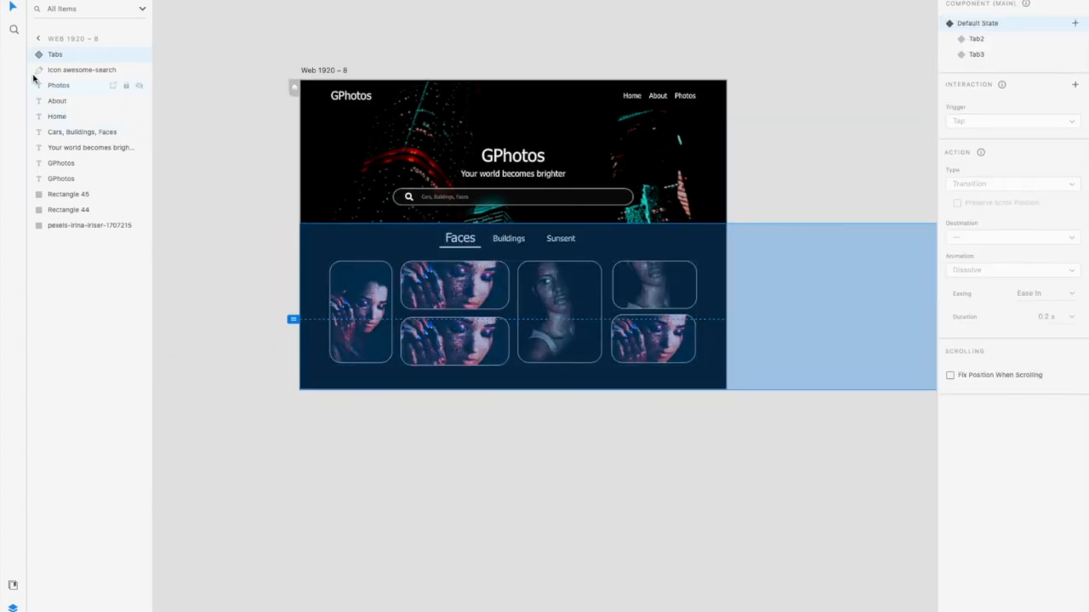
double_click(462, 242)
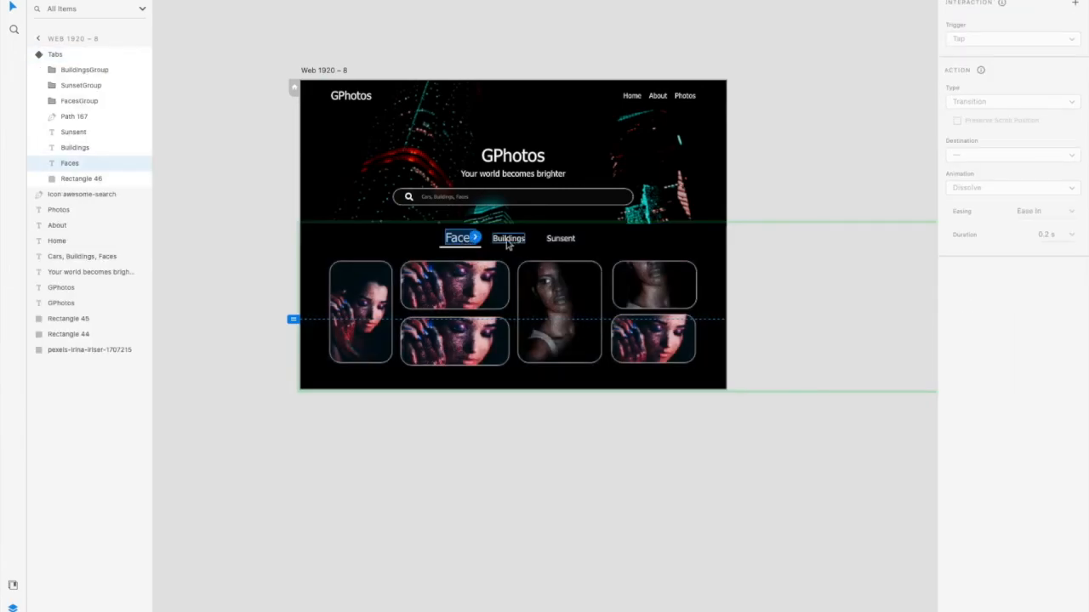
click(57, 56)
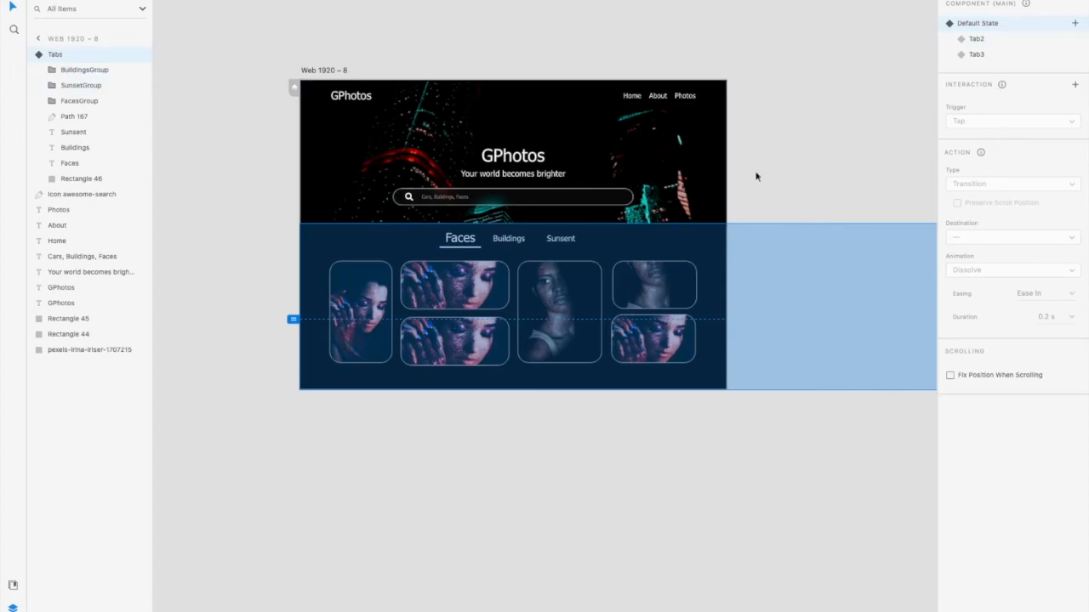
Add a Tap interaction to the Buildings label that auto-animates to the Tab2 state
double_click(515, 244)
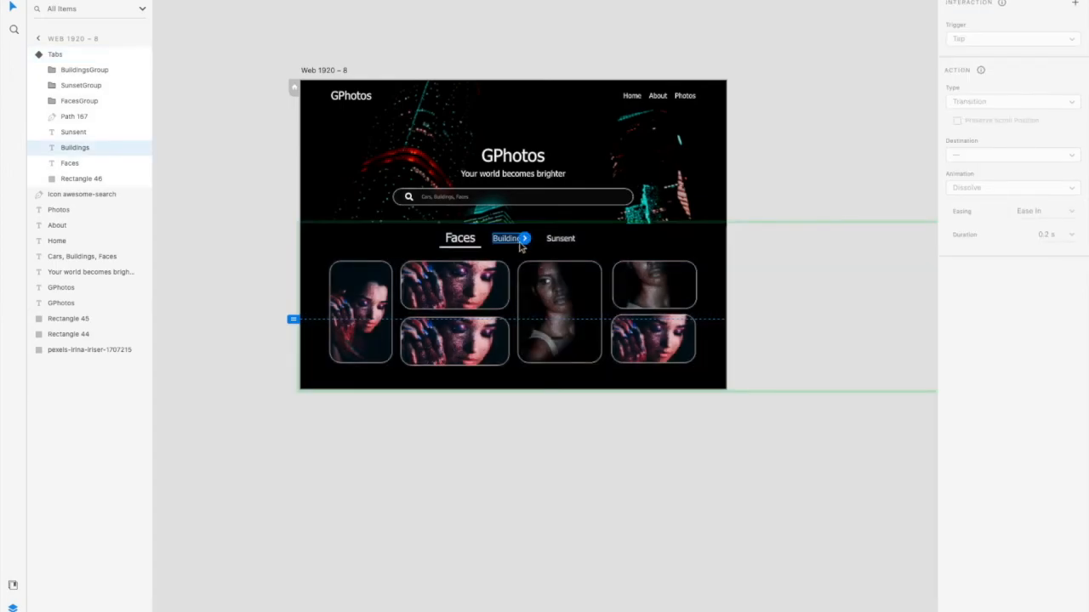
click(1075, 4)
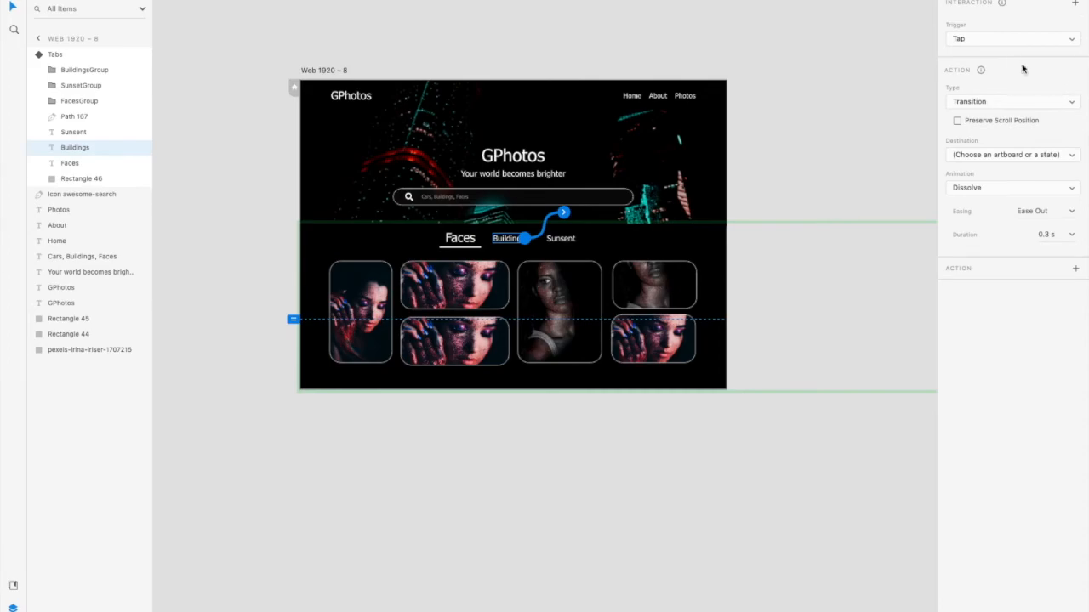
click(1073, 103)
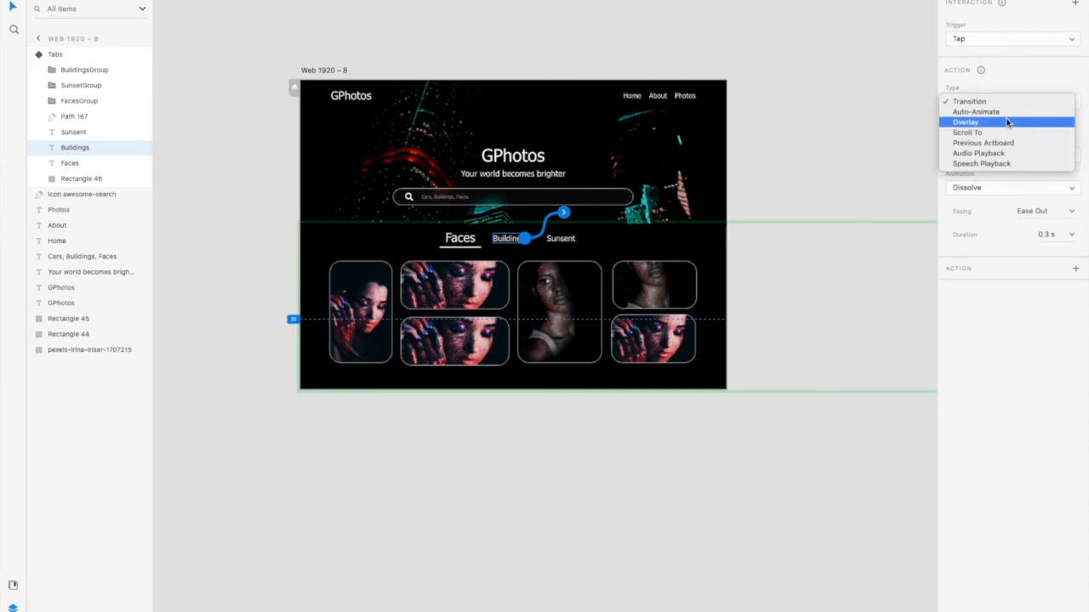
click(1005, 116)
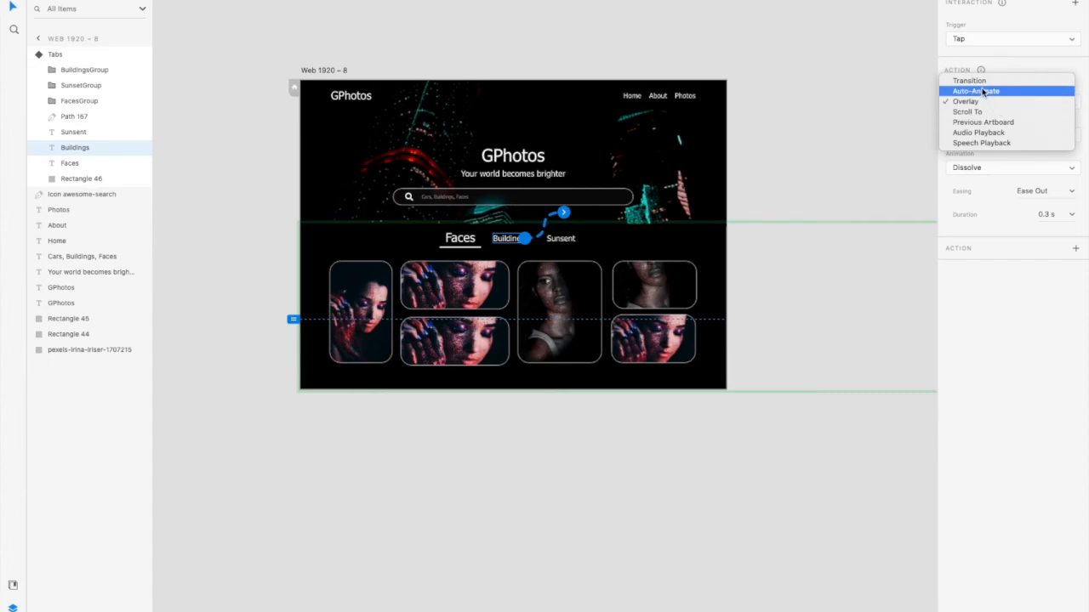
click(995, 92)
click(1071, 136)
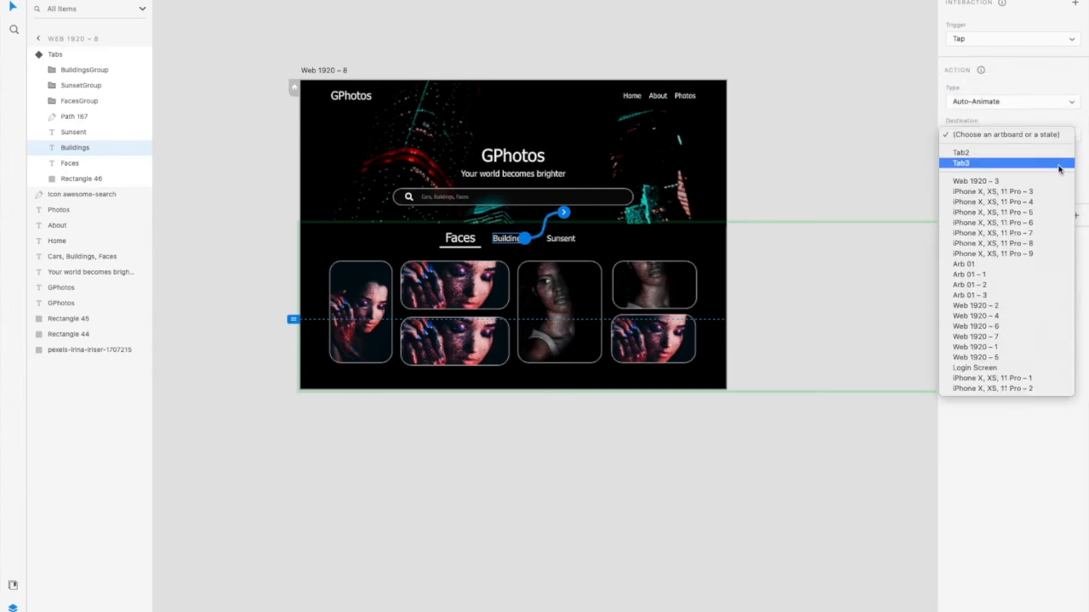
click(980, 152)
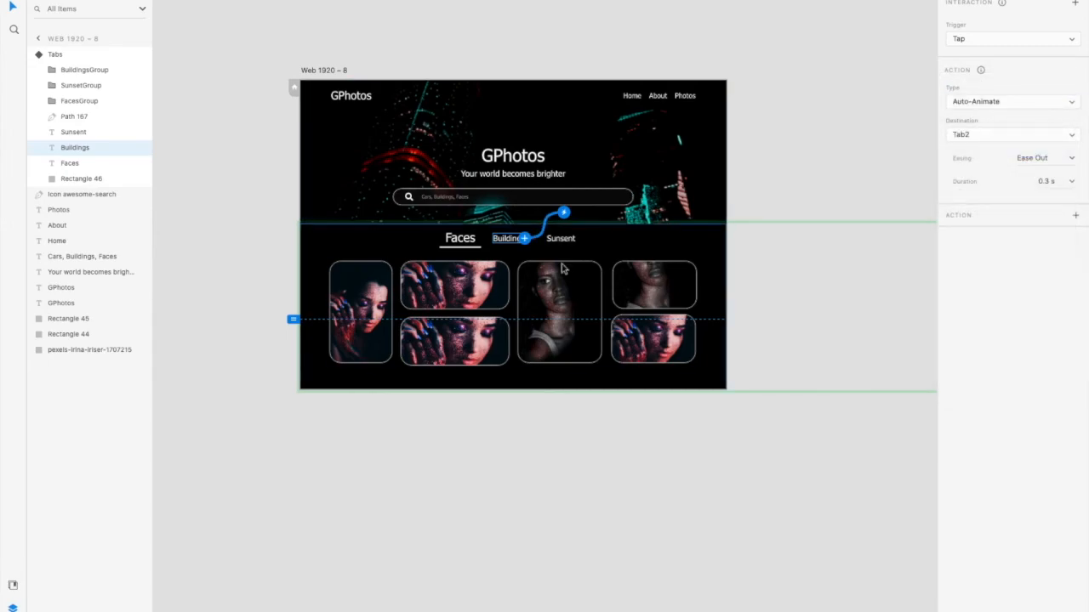
Add a Tap interaction to the Sunsent label that auto-animates to the Tab3 state
click(565, 241)
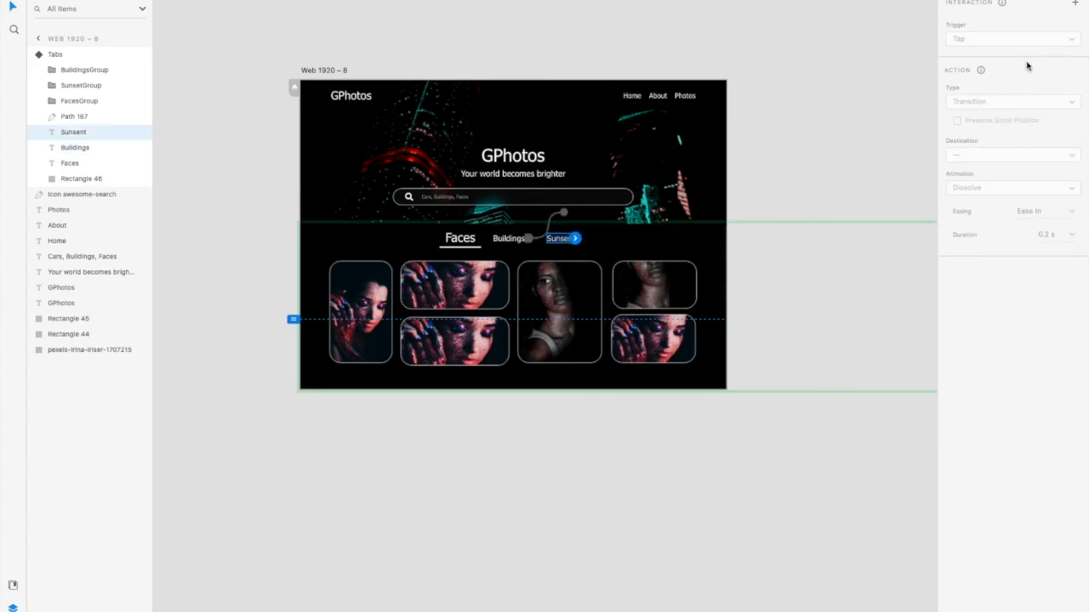
click(1076, 5)
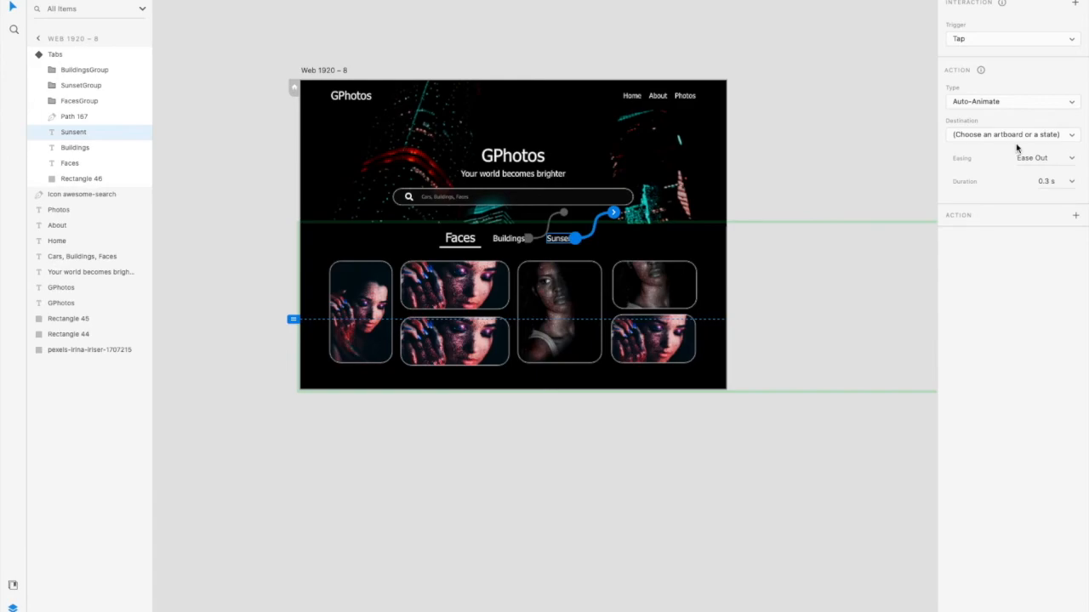
click(1072, 137)
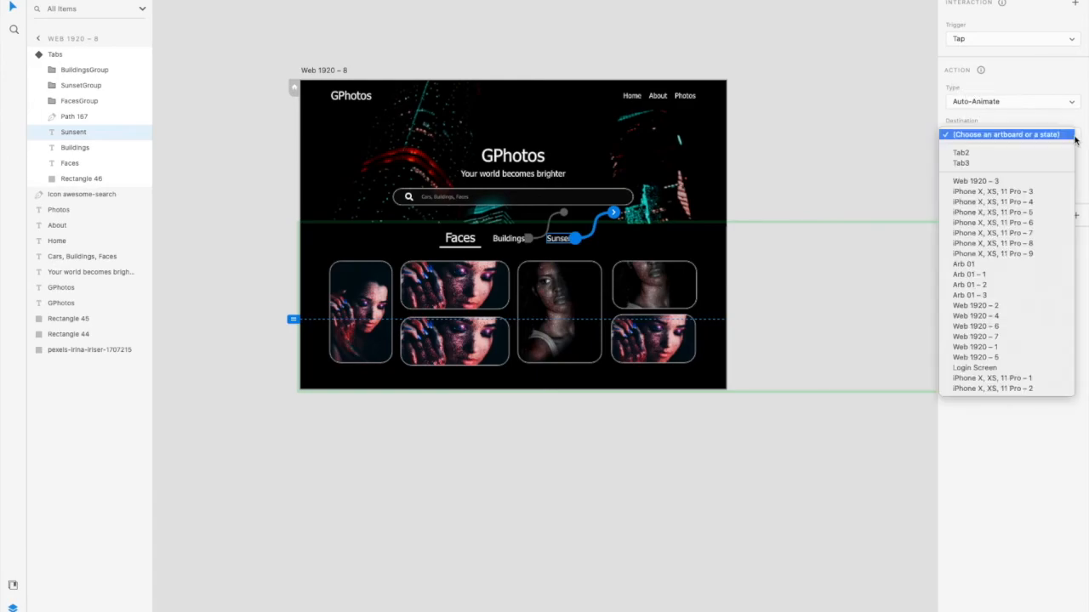
click(996, 165)
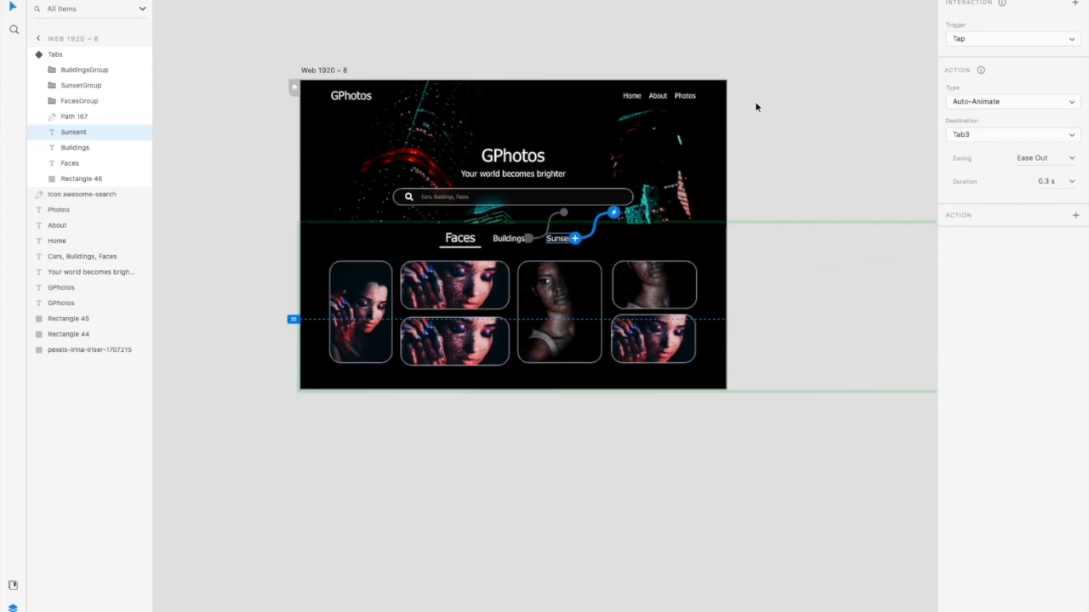
Switch the Tabs component to Tab2 and give its Faces label a Tap interaction that auto-animates to Default State
click(55, 54)
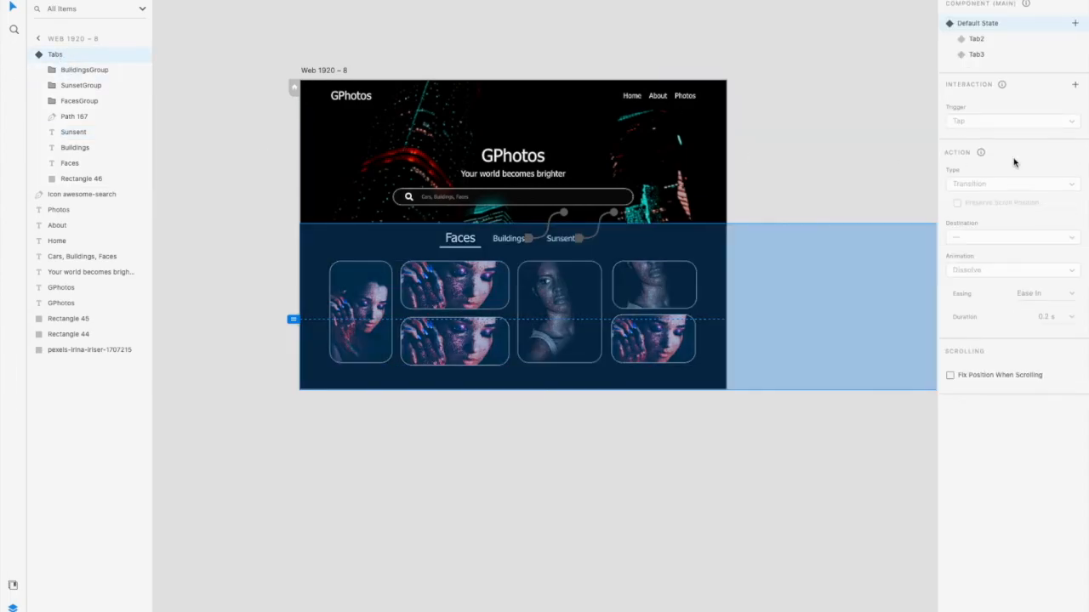
click(977, 39)
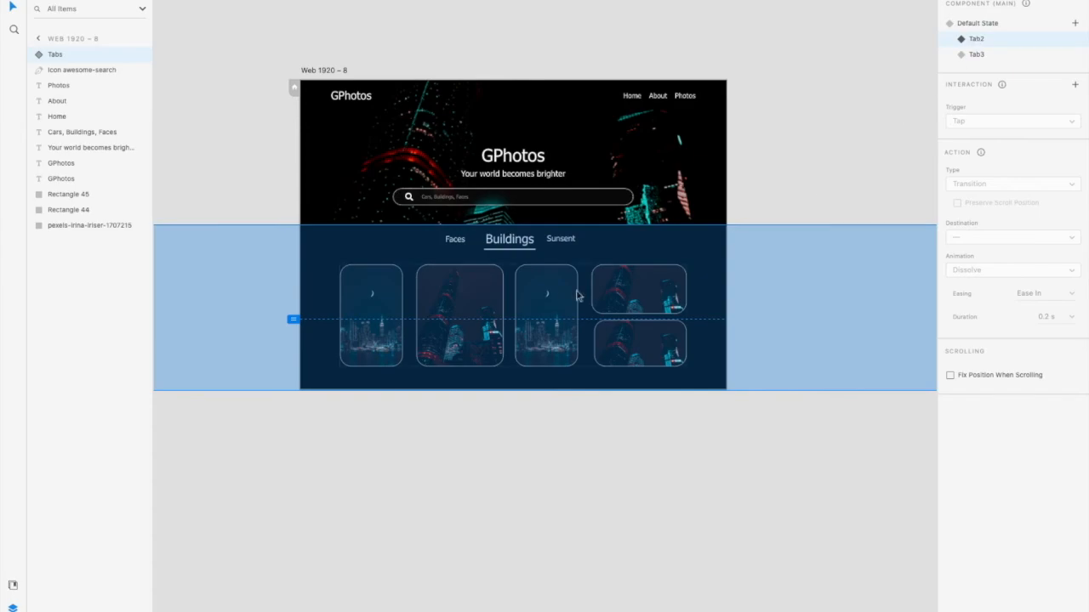
double_click(459, 239)
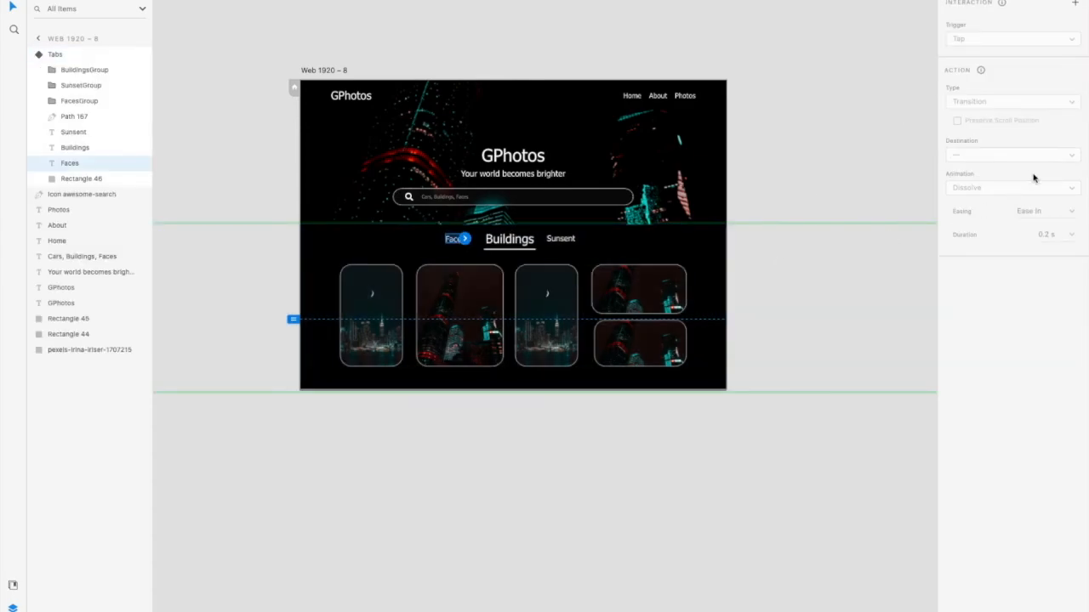
click(1074, 4)
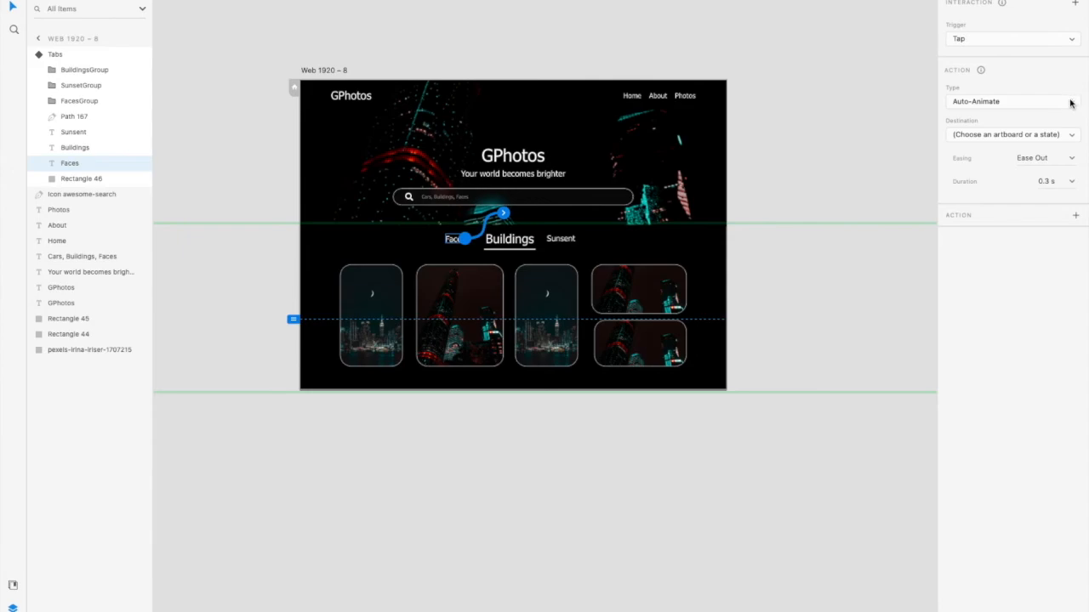
click(1072, 43)
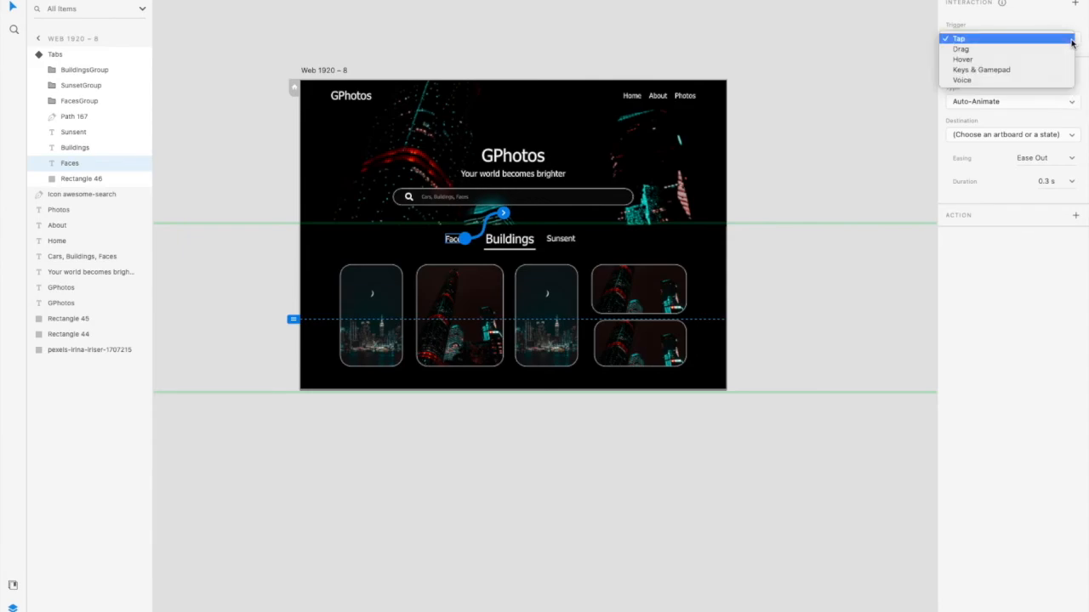
click(1072, 40)
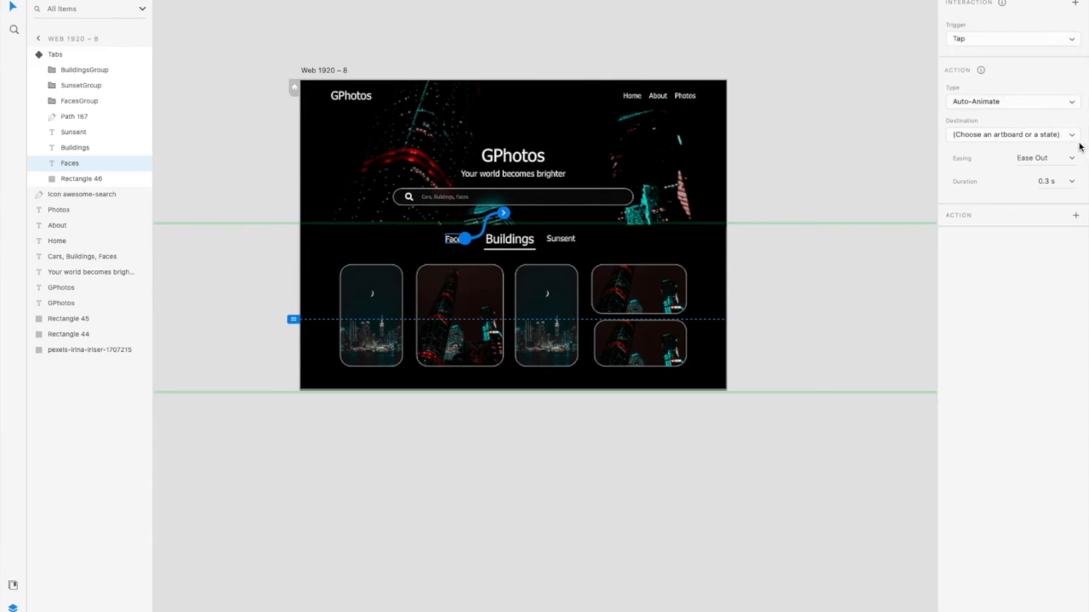
click(1073, 135)
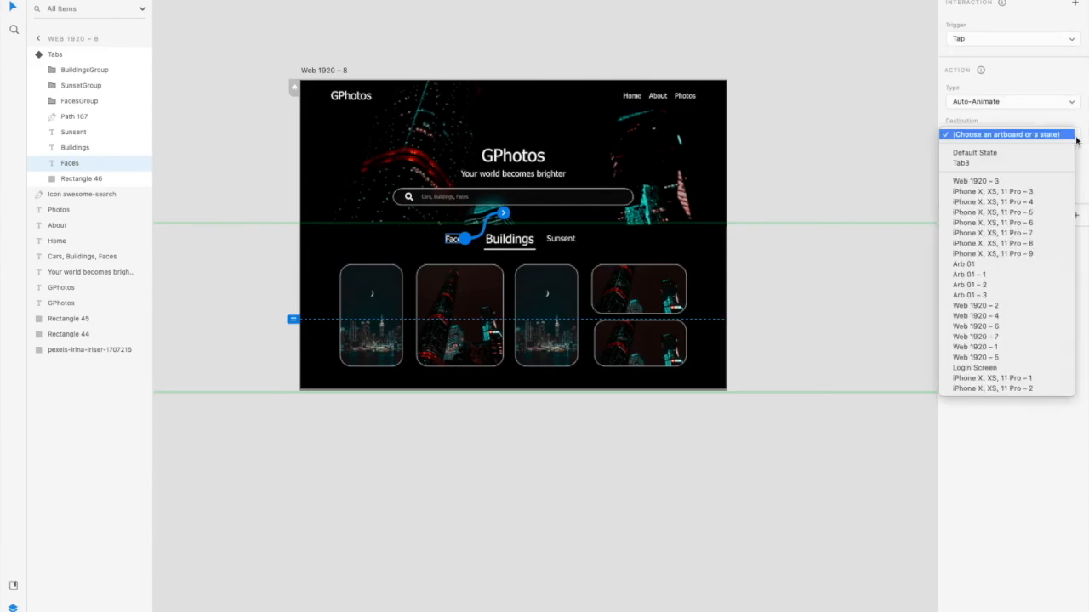
click(975, 152)
Add a Tap interaction to Tab2's Sunsent label that auto-animates to the Tab3 state
click(559, 238)
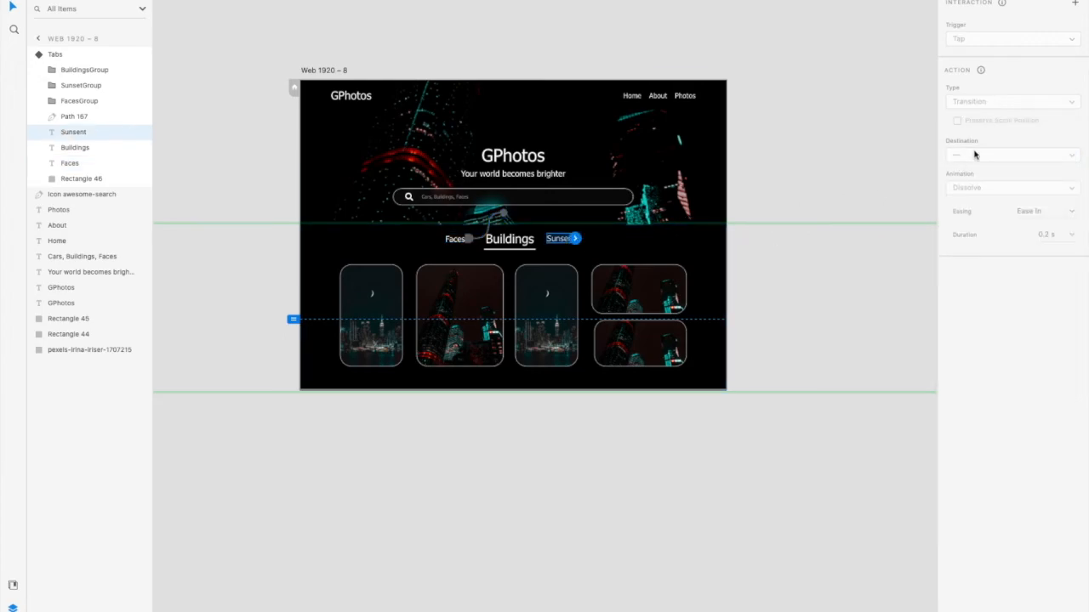
click(1074, 4)
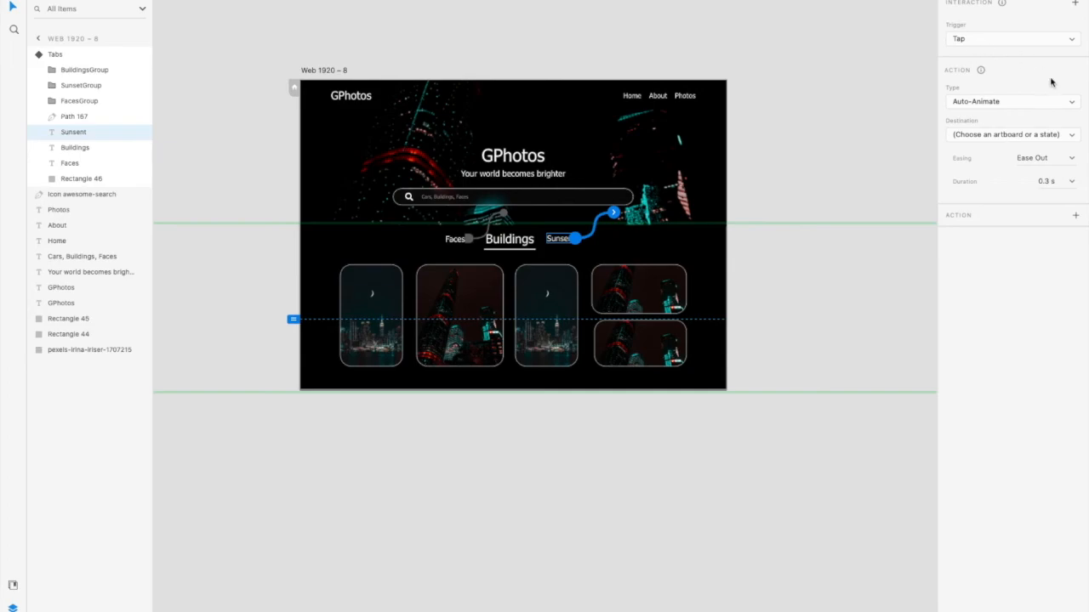
click(1071, 134)
click(978, 160)
Switch the Tabs component to Tab3 and give its Faces label a Tap interaction that auto-animates to Default State
click(54, 54)
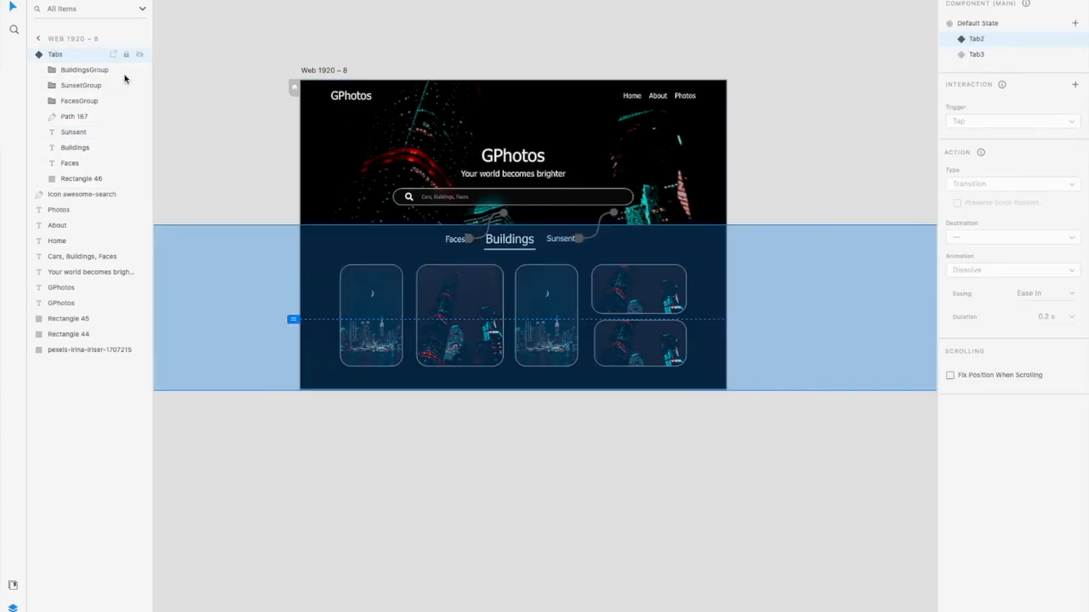
click(976, 55)
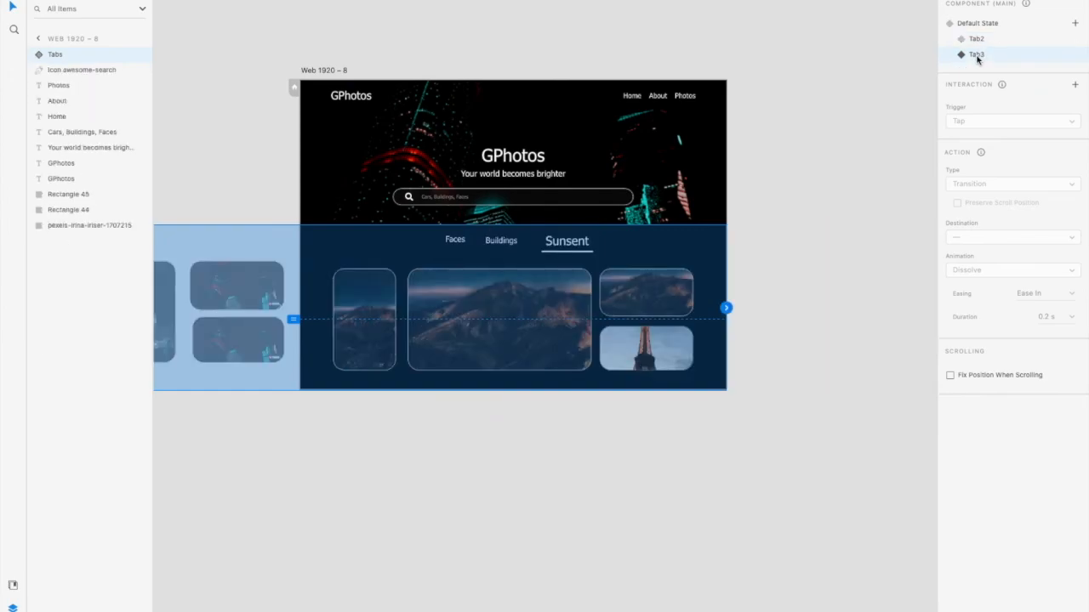
double_click(458, 241)
click(1074, 4)
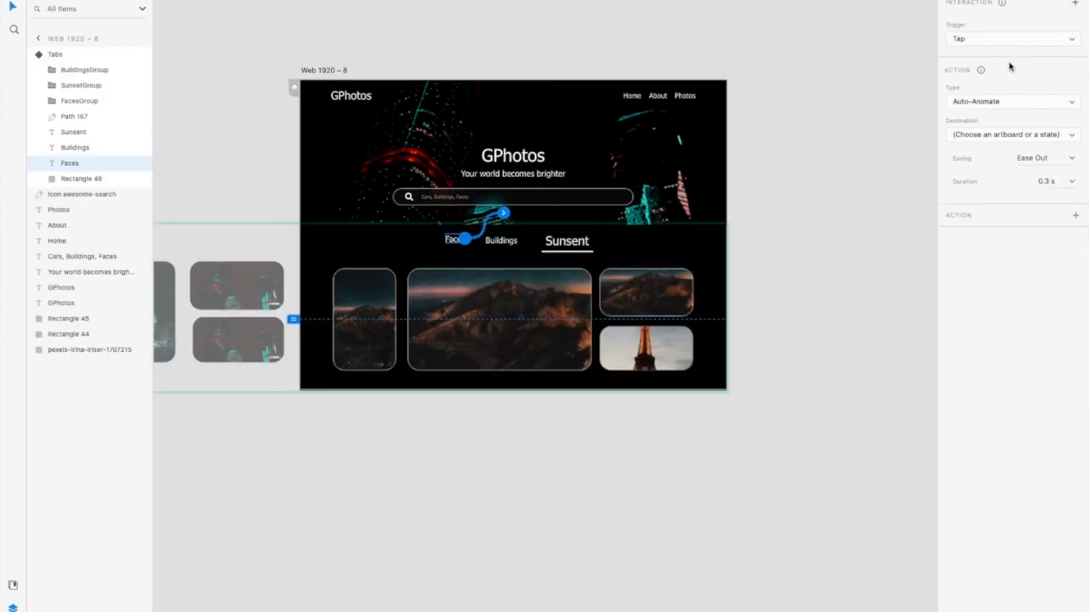
click(1072, 136)
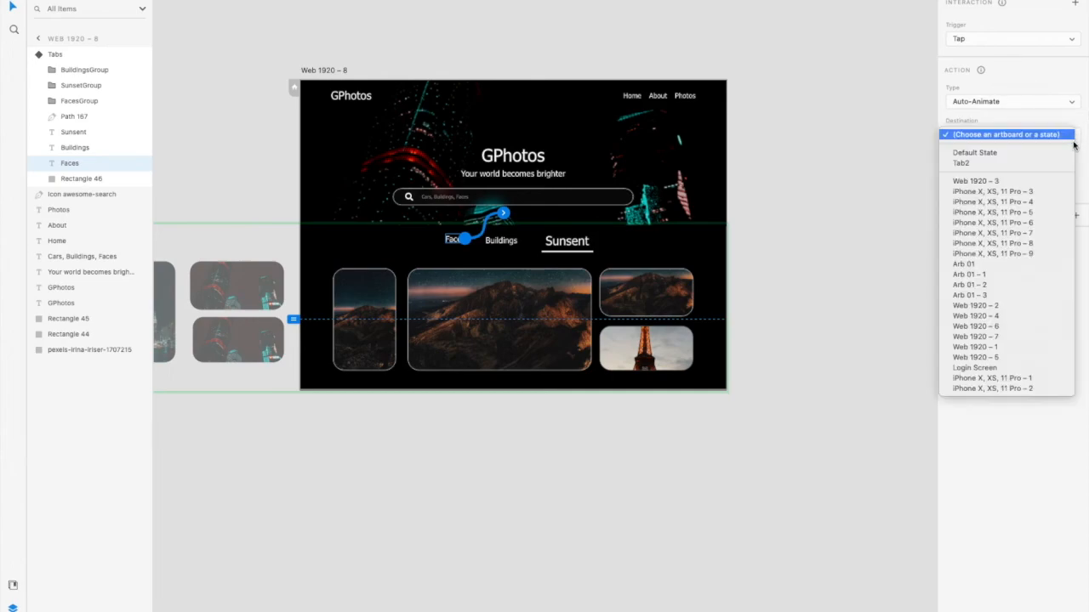
click(974, 149)
Add a Tap interaction to Tab3's Buildings label that auto-animates to the Tab2 state
click(506, 243)
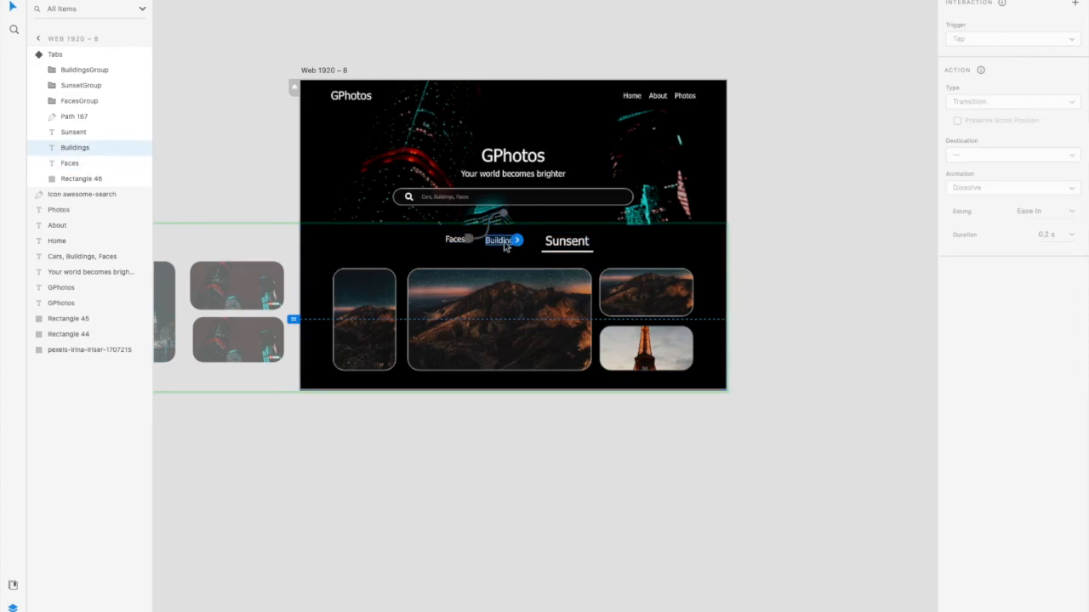
click(1073, 5)
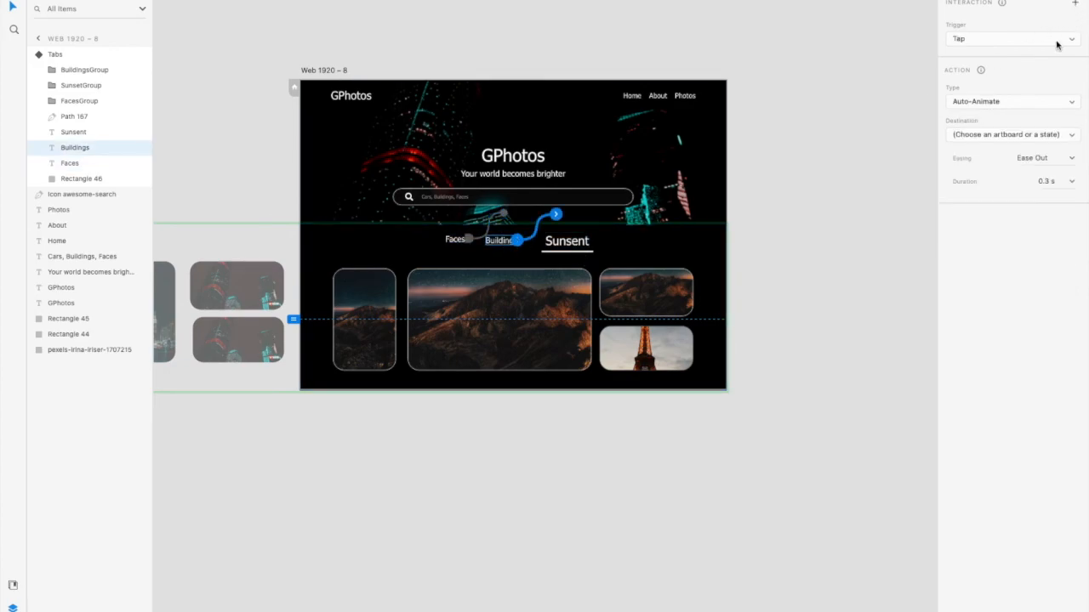
click(1072, 136)
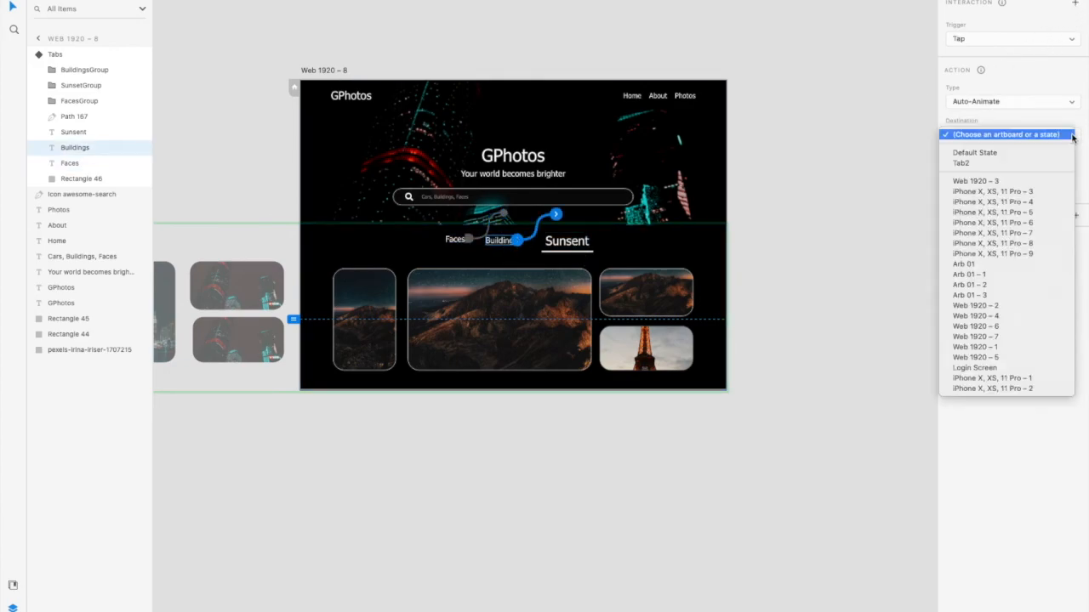
click(1019, 163)
Reselect the Tabs component and return it to its Default State
click(541, 74)
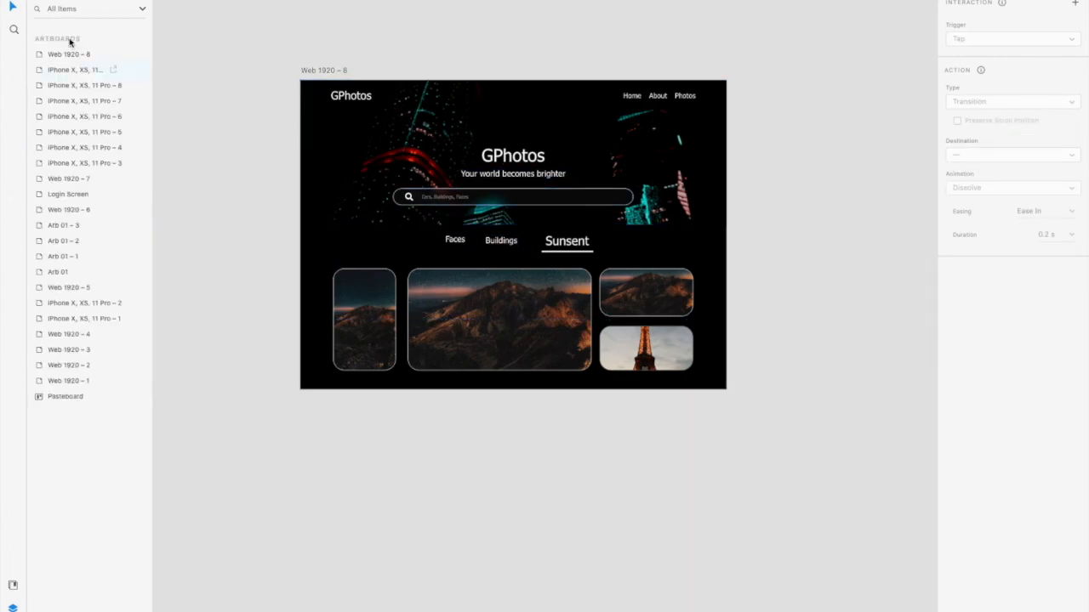
click(449, 287)
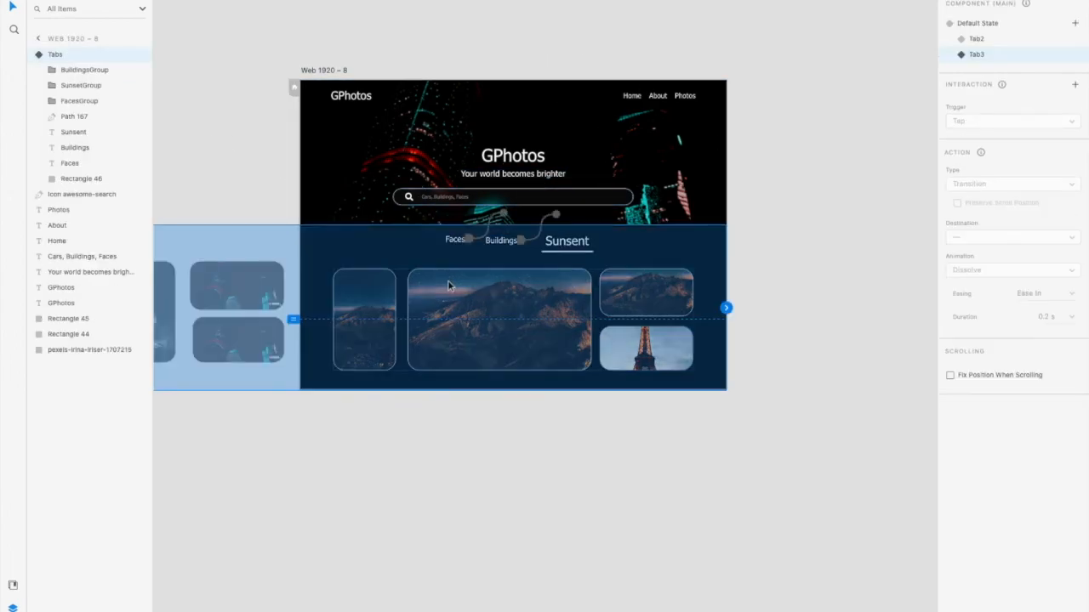
click(985, 25)
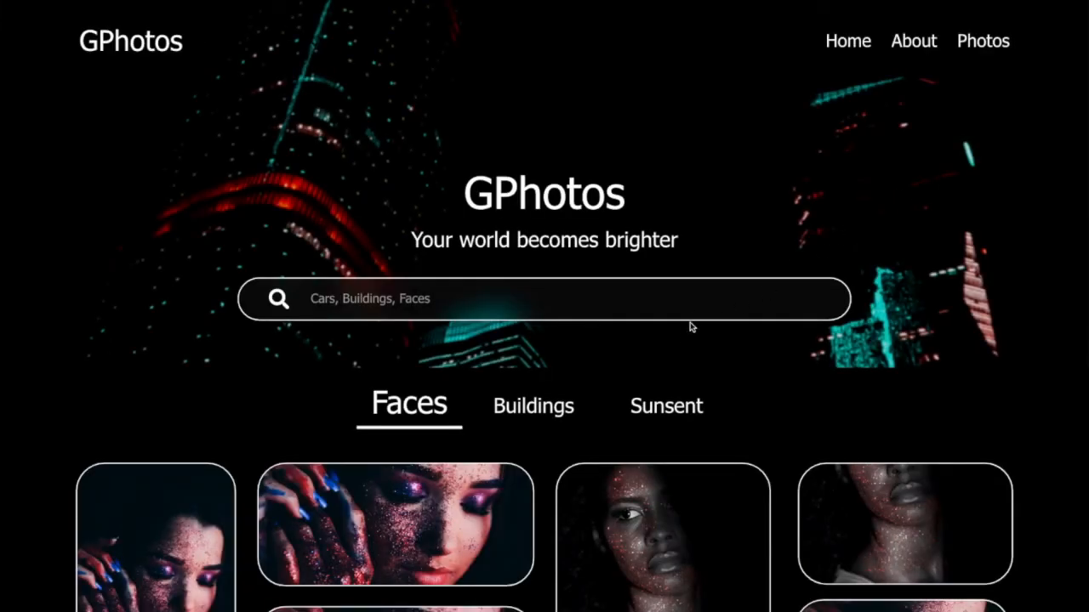
Preview the prototype and examine how the header and photo grid behave during scrolling
scroll(685, 327, down, 2)
scroll(689, 324, up, 2)
scroll(692, 318, down, 3)
scroll(692, 319, up, 3)
scroll(692, 319, down, 1)
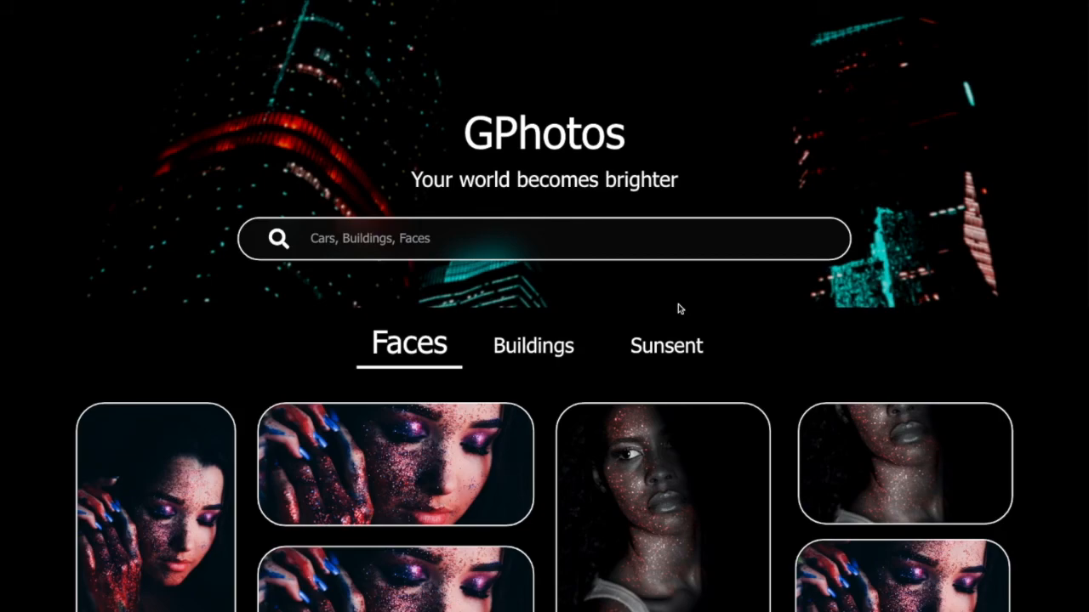
scroll(680, 308, down, 2)
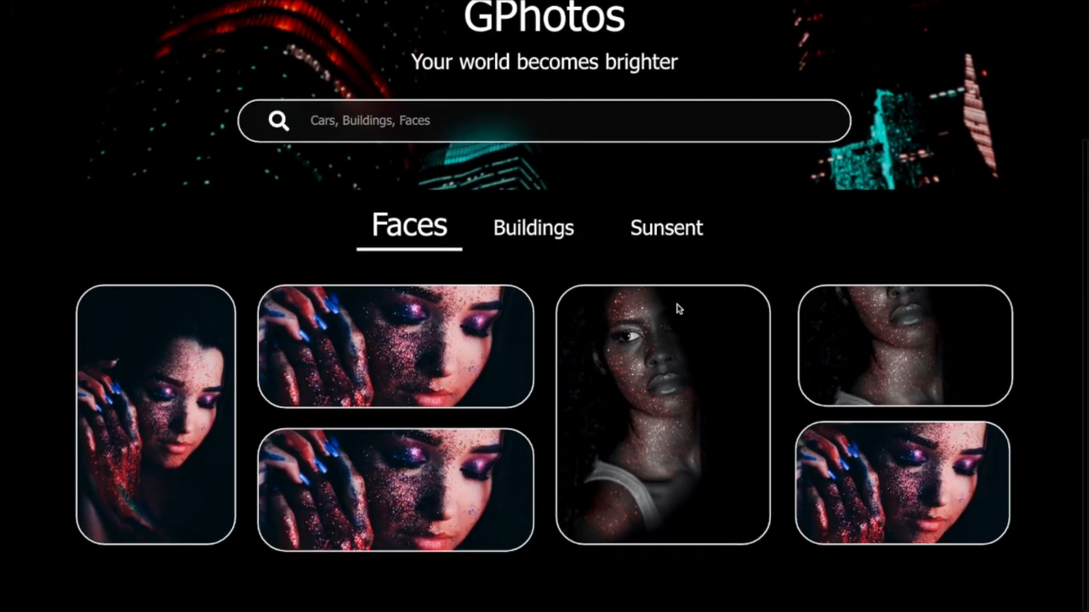
scroll(680, 301, up, 3)
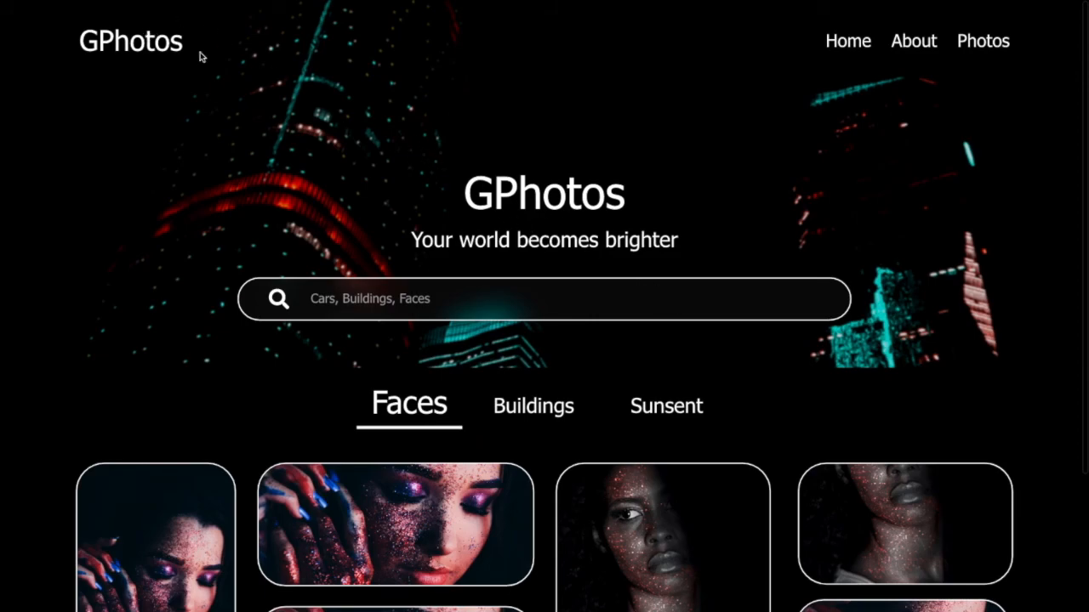
scroll(649, 101, down, 2)
scroll(426, 85, up, 2)
scroll(559, 144, down, 2)
scroll(559, 144, up, 2)
scroll(559, 143, down, 1)
scroll(559, 144, up, 1)
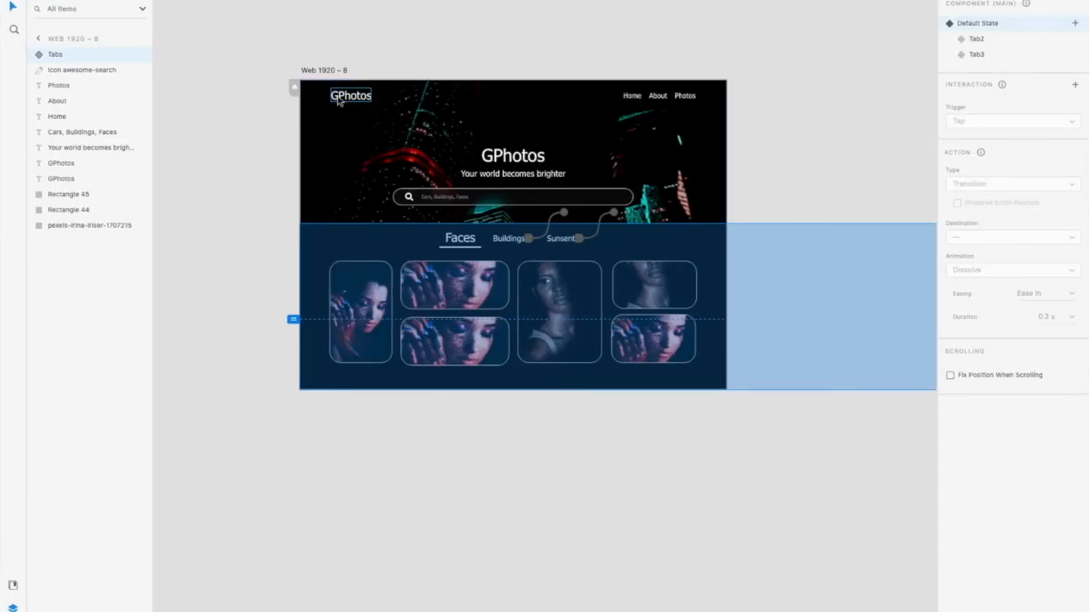
Fix the position of the header GPhotos logo and the Home, About and Photos links when scrolling, and move them up slightly
click(349, 97)
click(632, 96)
shift+click(657, 96)
shift+click(685, 96)
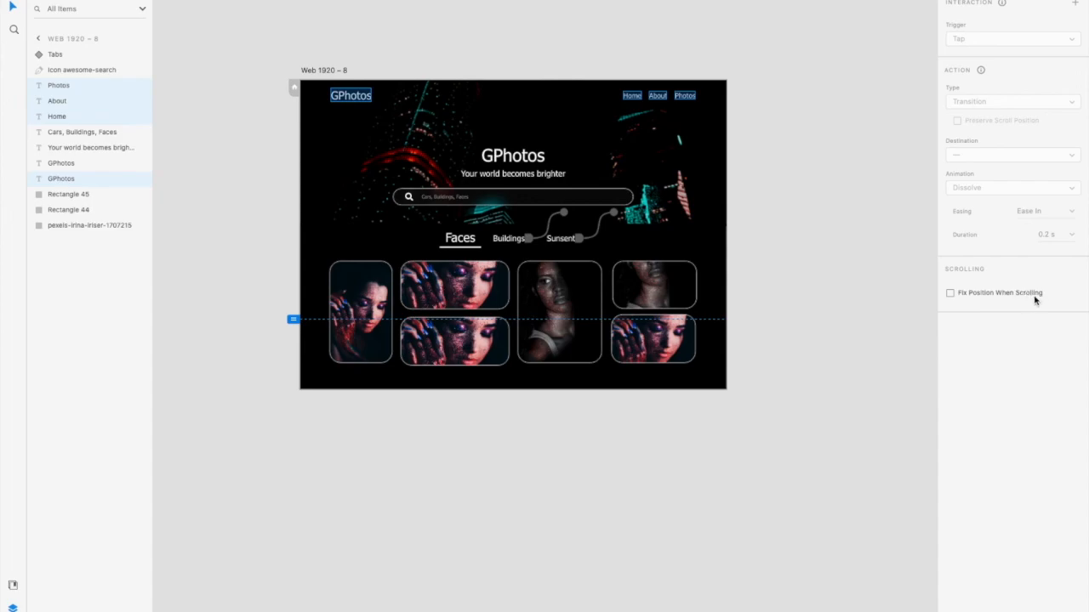
click(950, 294)
drag(685, 100, 686, 96)
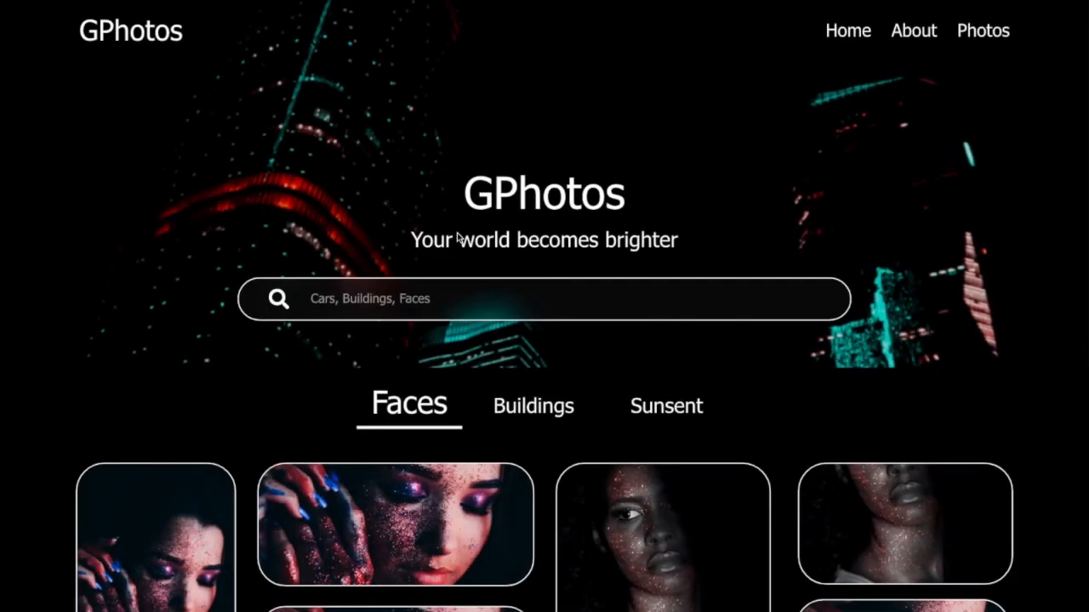
Preview the page again and check the header logo and navigation links while scrolling
scroll(459, 239, down, 2)
scroll(459, 239, up, 2)
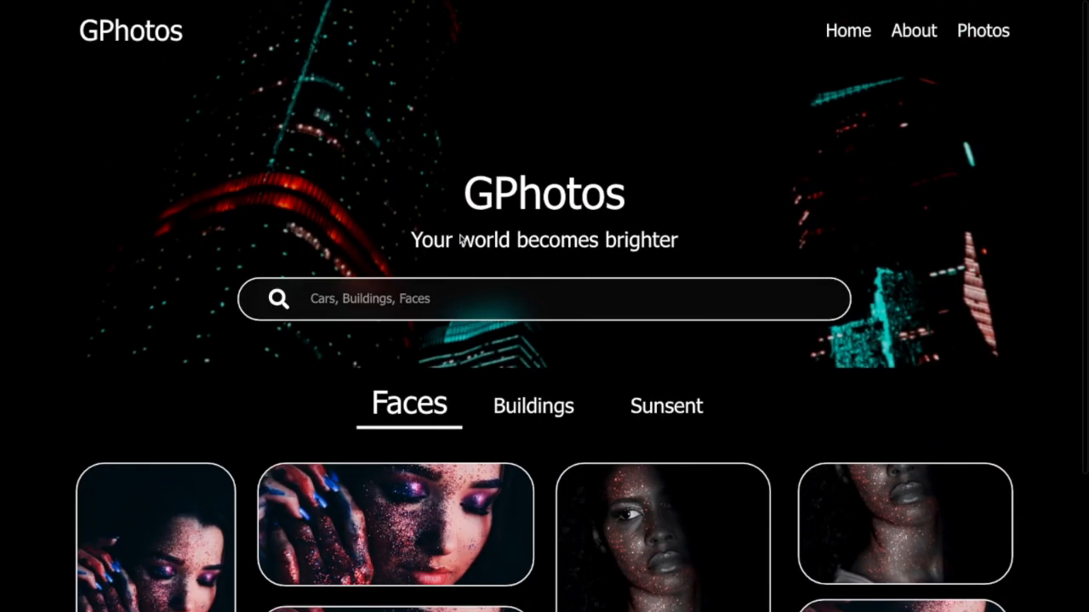
scroll(465, 239, down, 2)
scroll(466, 239, up, 2)
scroll(464, 334, down, 1)
scroll(470, 354, down, 2)
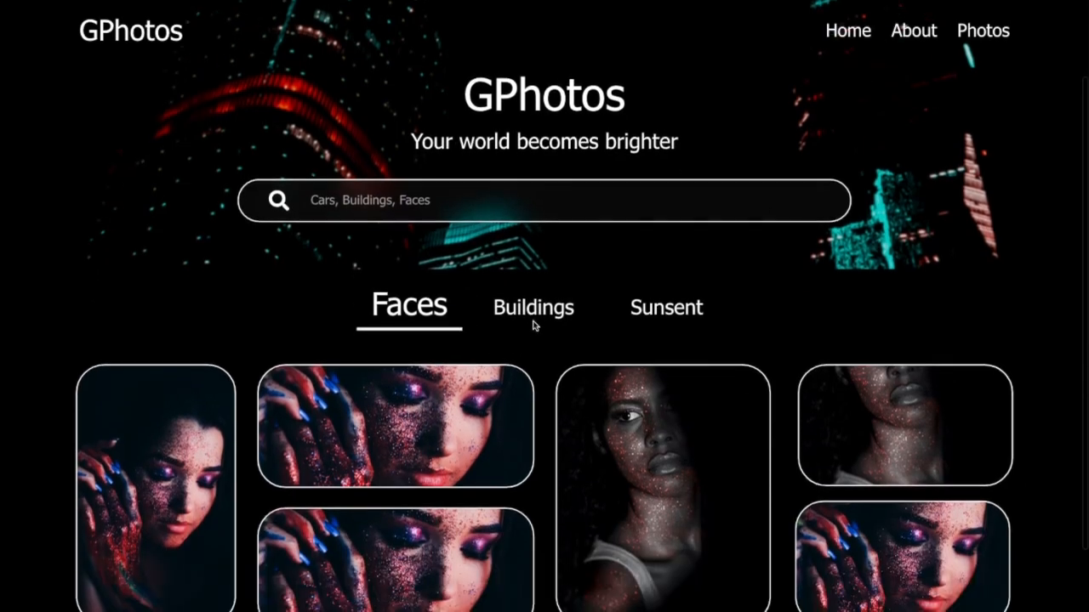
scroll(534, 325, down, 1)
Test the transitions between the Faces, Buildings and Sunsent tabs in the preview, ending on Faces
click(537, 284)
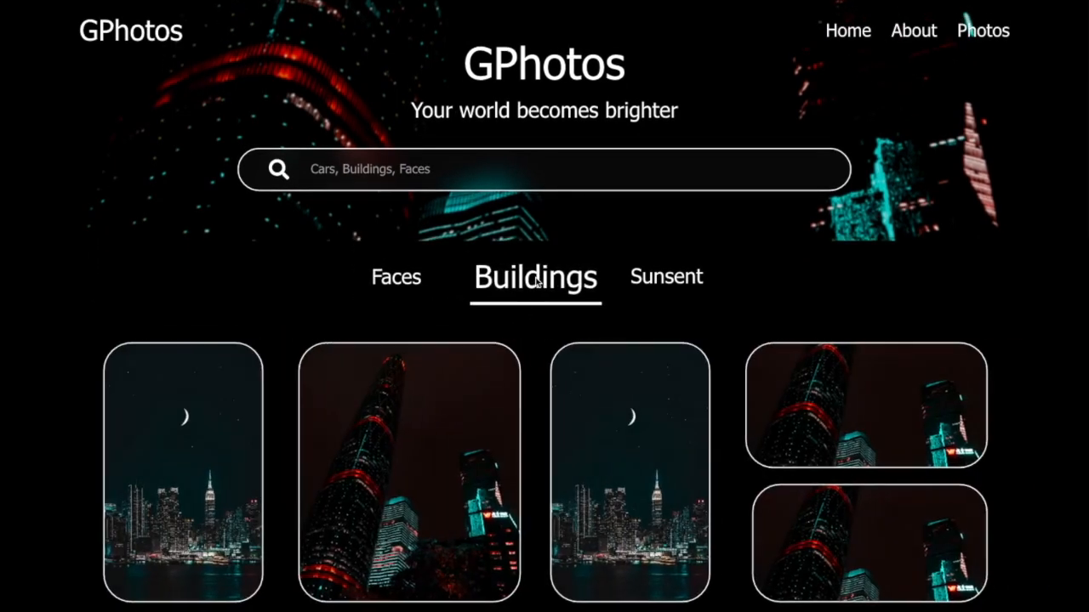
click(668, 281)
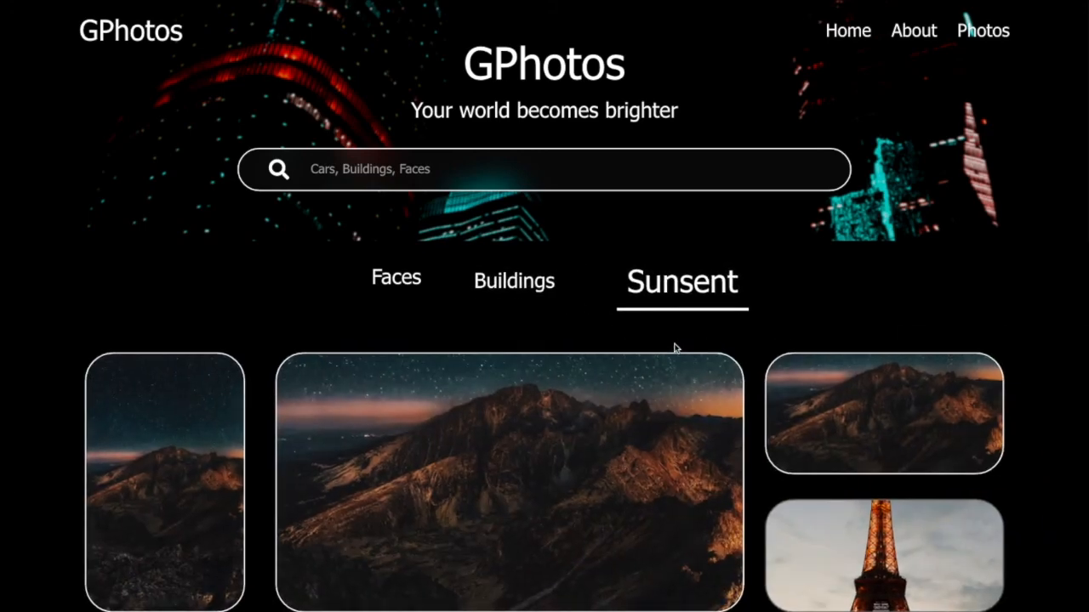
click(542, 289)
click(388, 279)
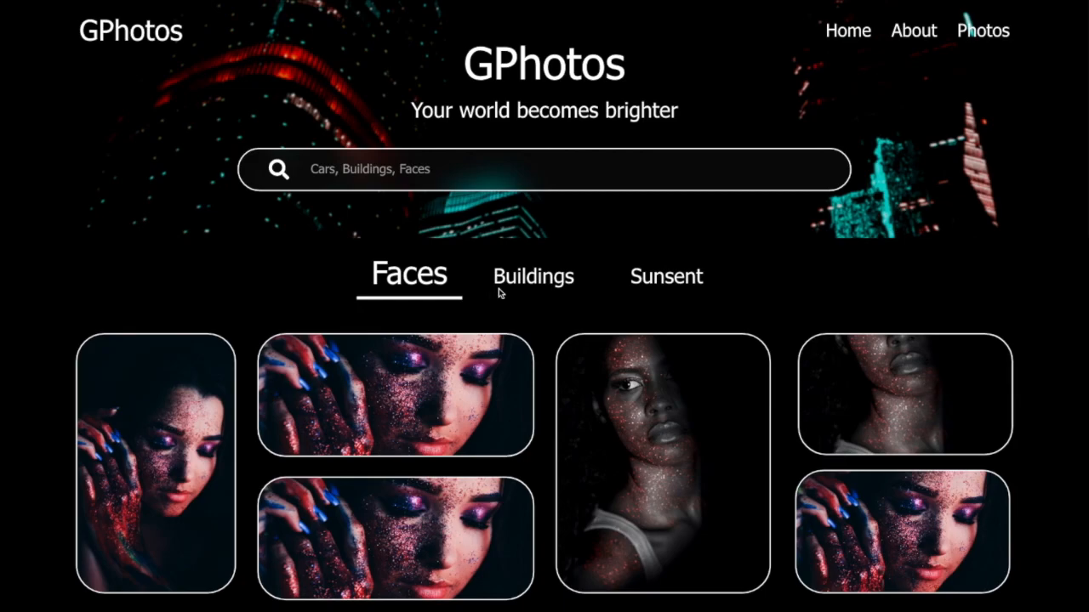
click(515, 283)
click(676, 285)
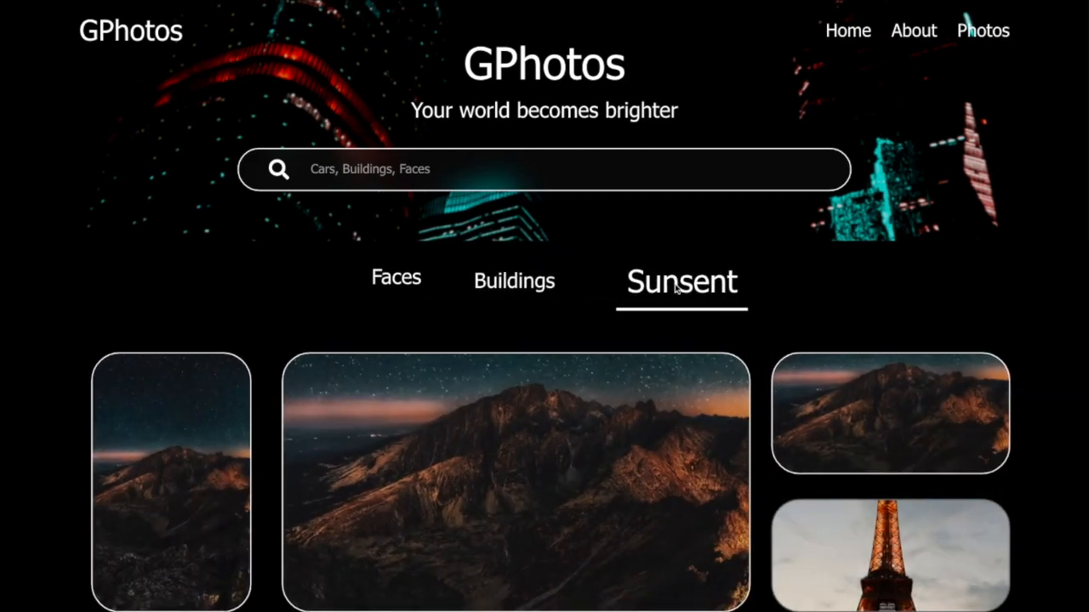
click(513, 283)
click(397, 277)
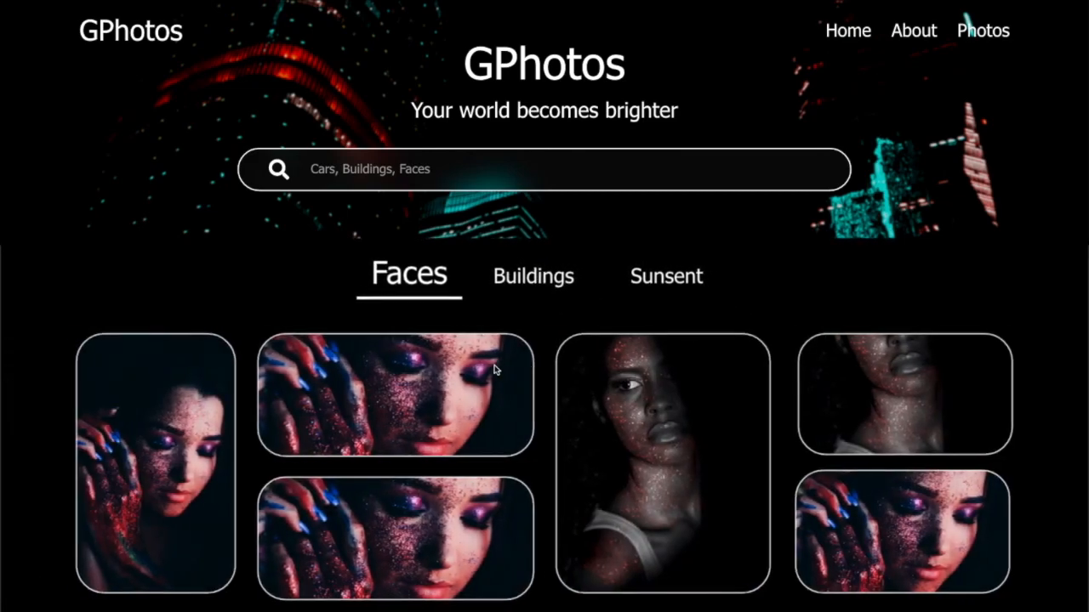
scroll(622, 444, down, 2)
click(545, 251)
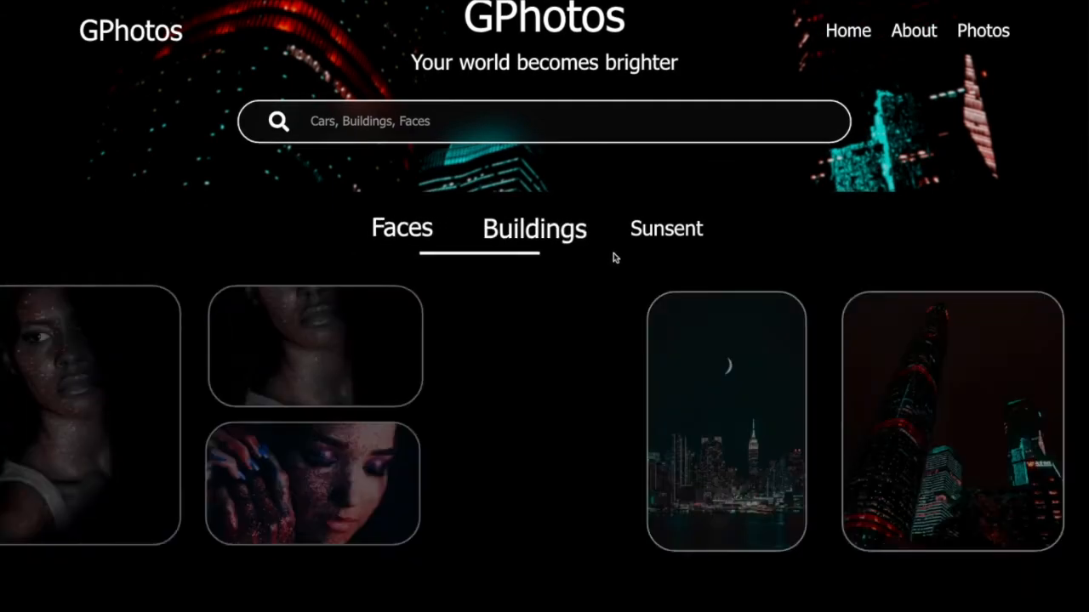
click(671, 234)
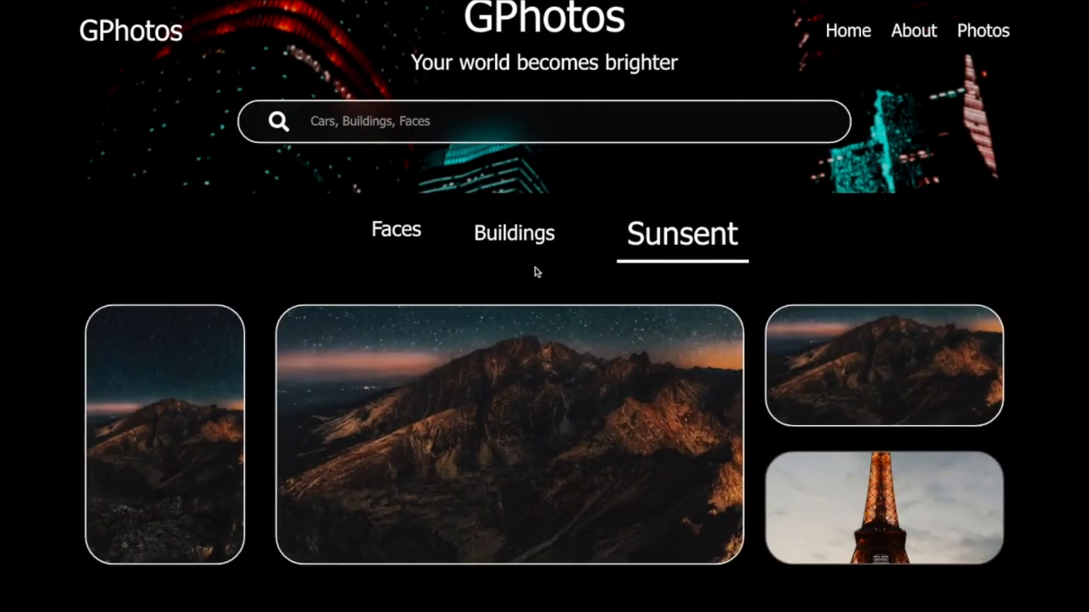
click(525, 248)
click(413, 252)
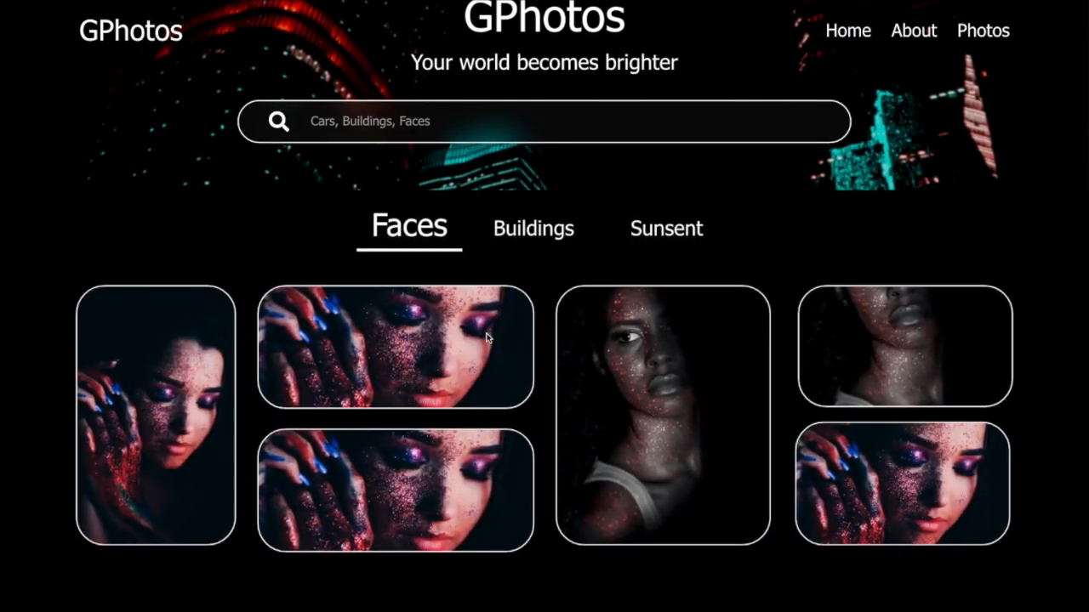
click(544, 239)
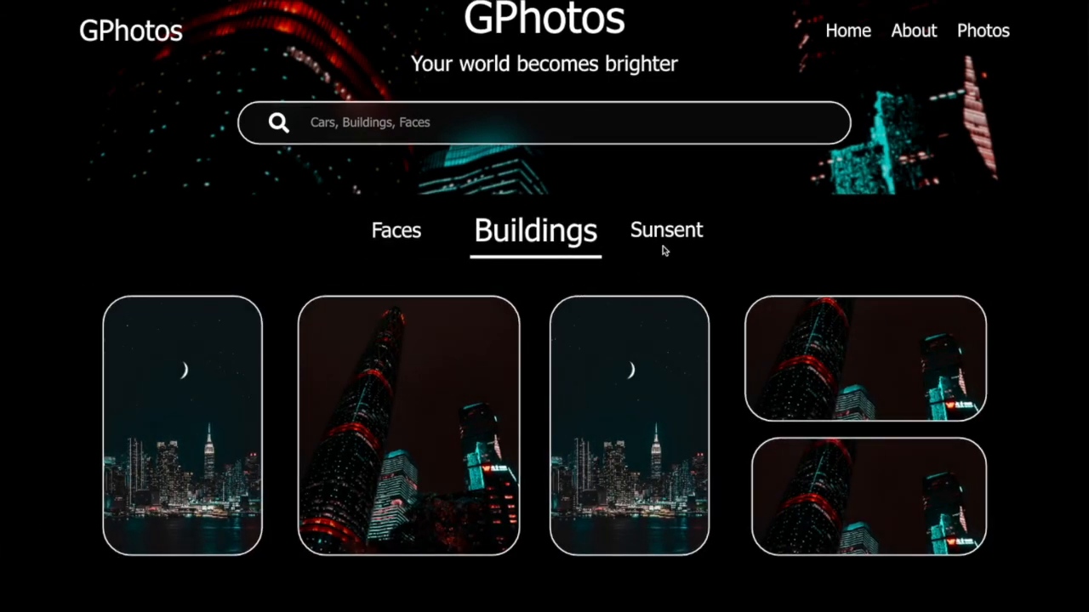
click(627, 260)
click(397, 238)
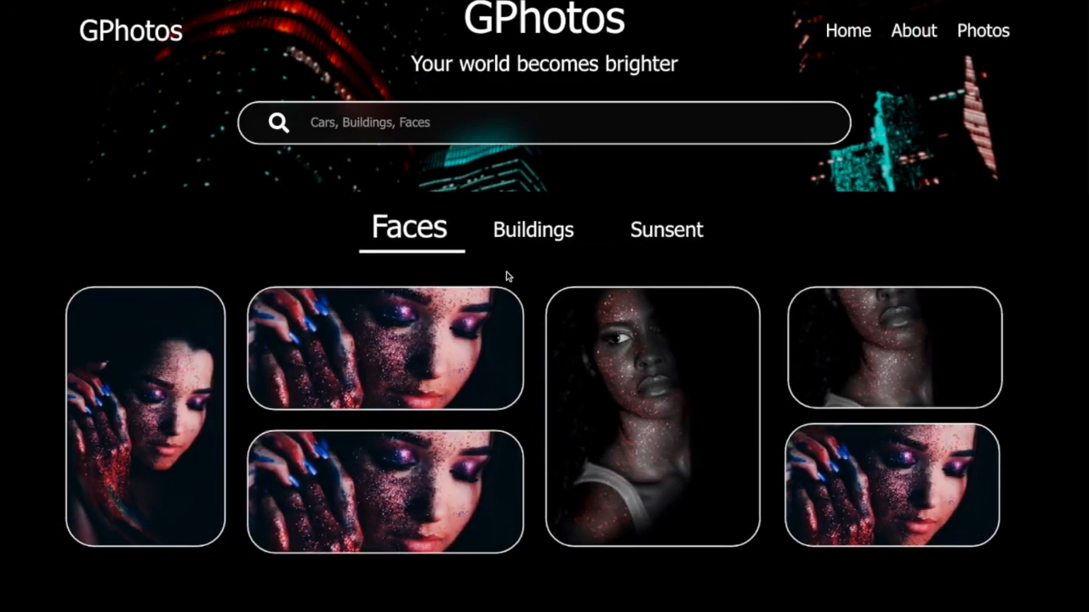
scroll(510, 269, up, 2)
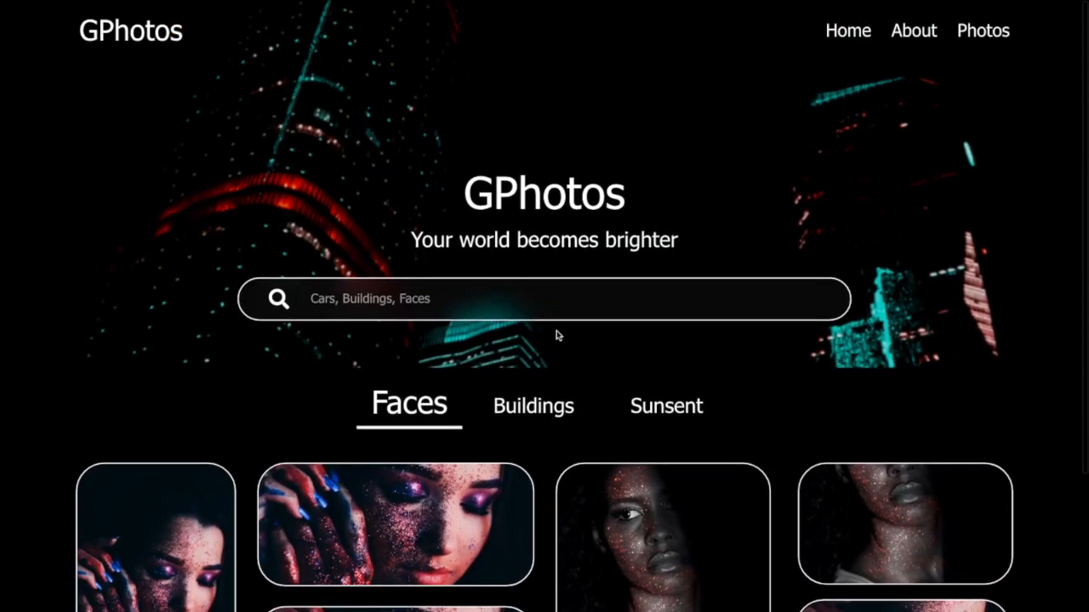